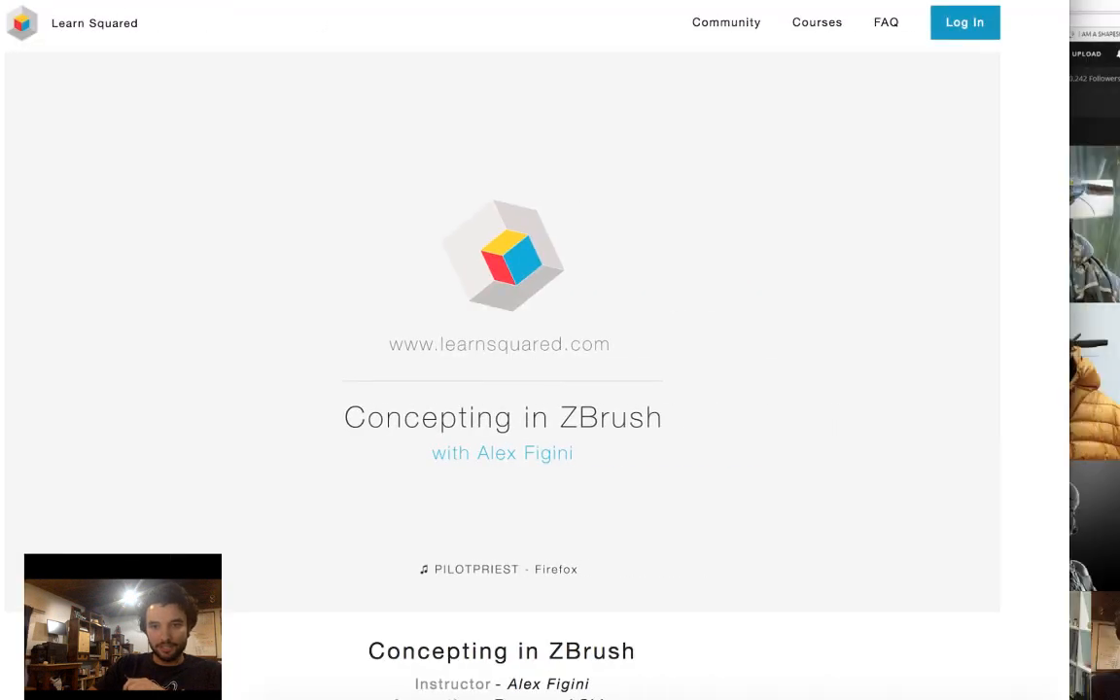
# - Play the Concepting in ZBrush course video on the Learn Squared page
pyautogui.moveTo(375, 396)
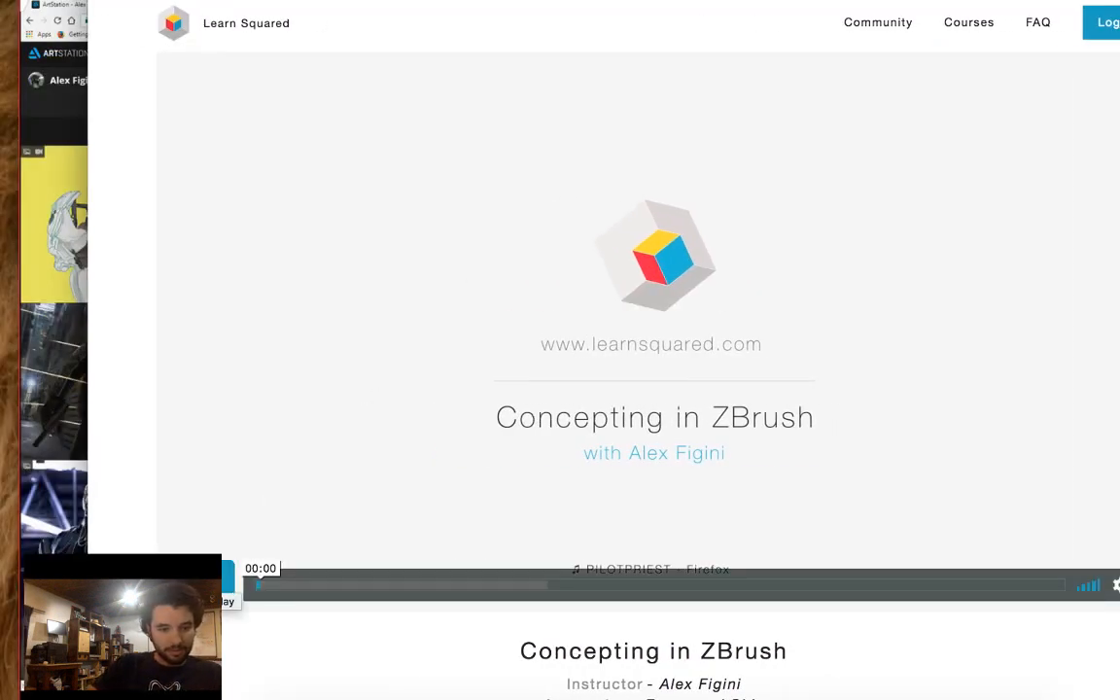
pyautogui.click(227, 578)
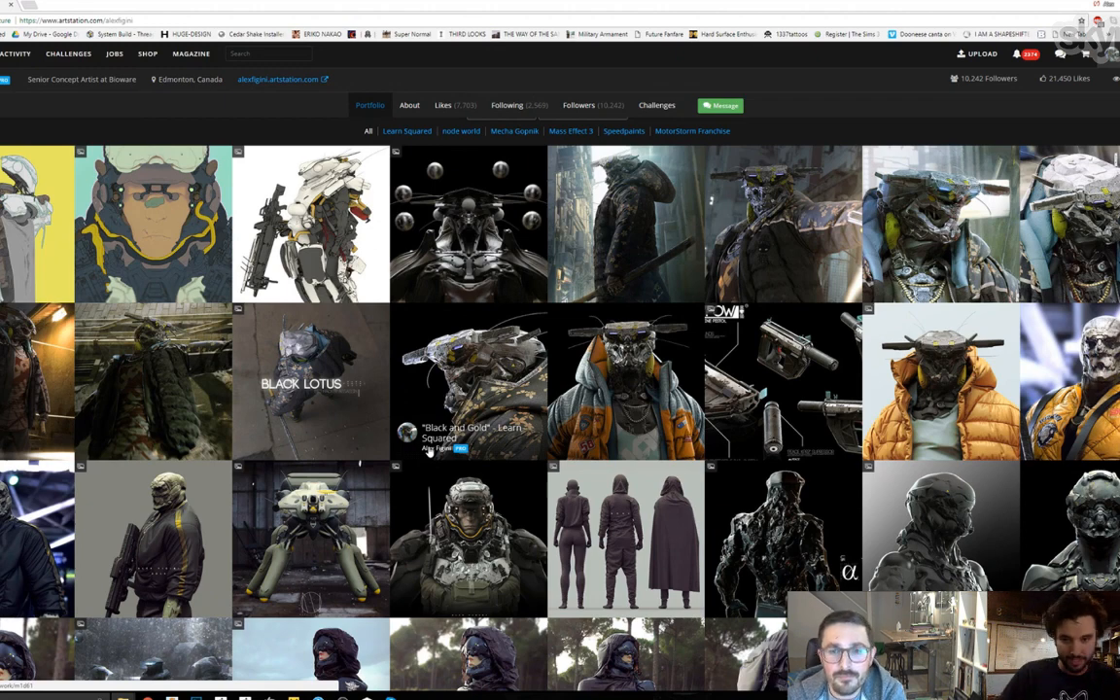
# - Browse the artist's ArtStation portfolio grid and open the "Turn Around" artwork of the hooded figure holding a sword
pyautogui.scroll(-1, 427, 449)
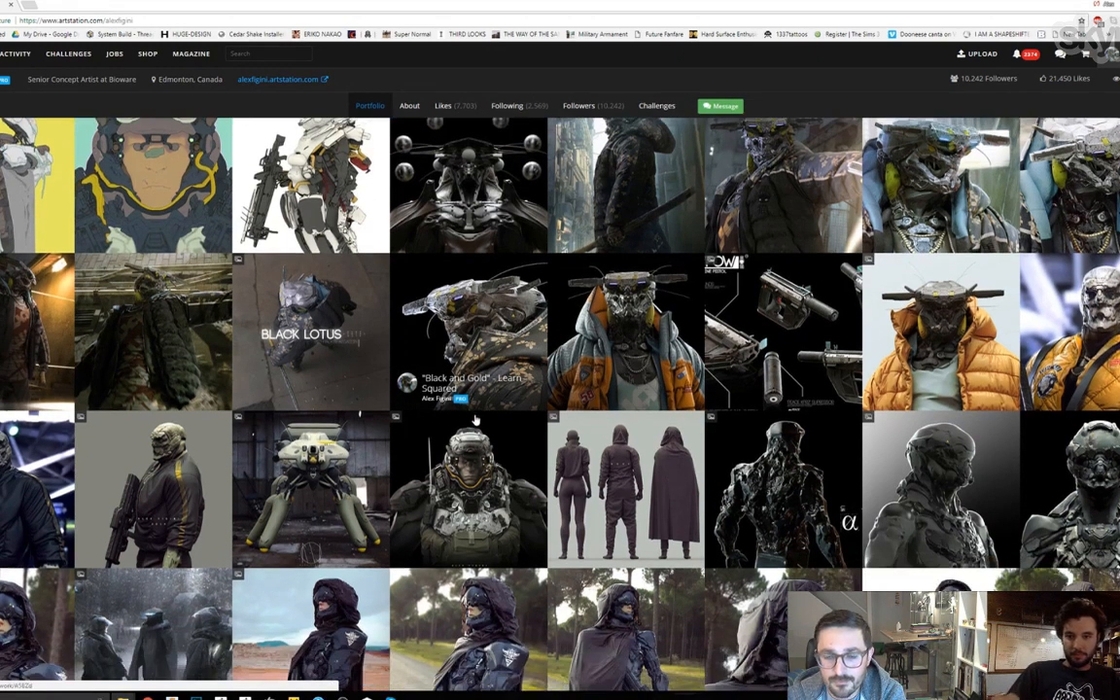
pyautogui.scroll(-3, 473, 425)
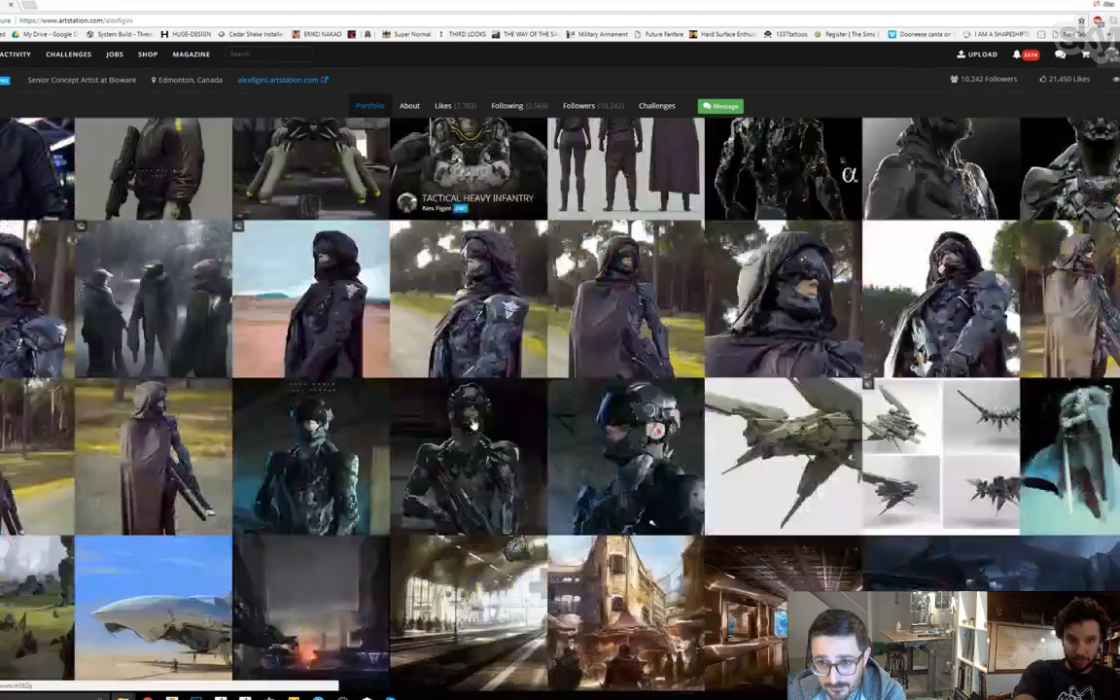
pyautogui.scroll(6, 467, 425)
pyautogui.scroll(-1, 462, 425)
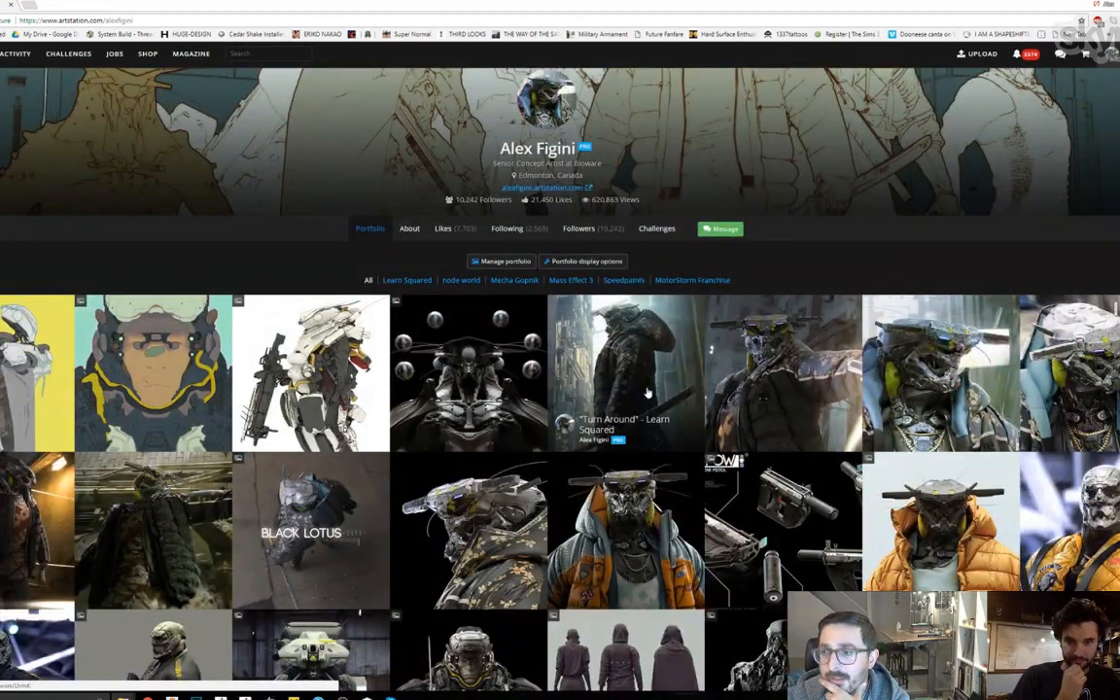
pyautogui.scroll(-2, 629, 403)
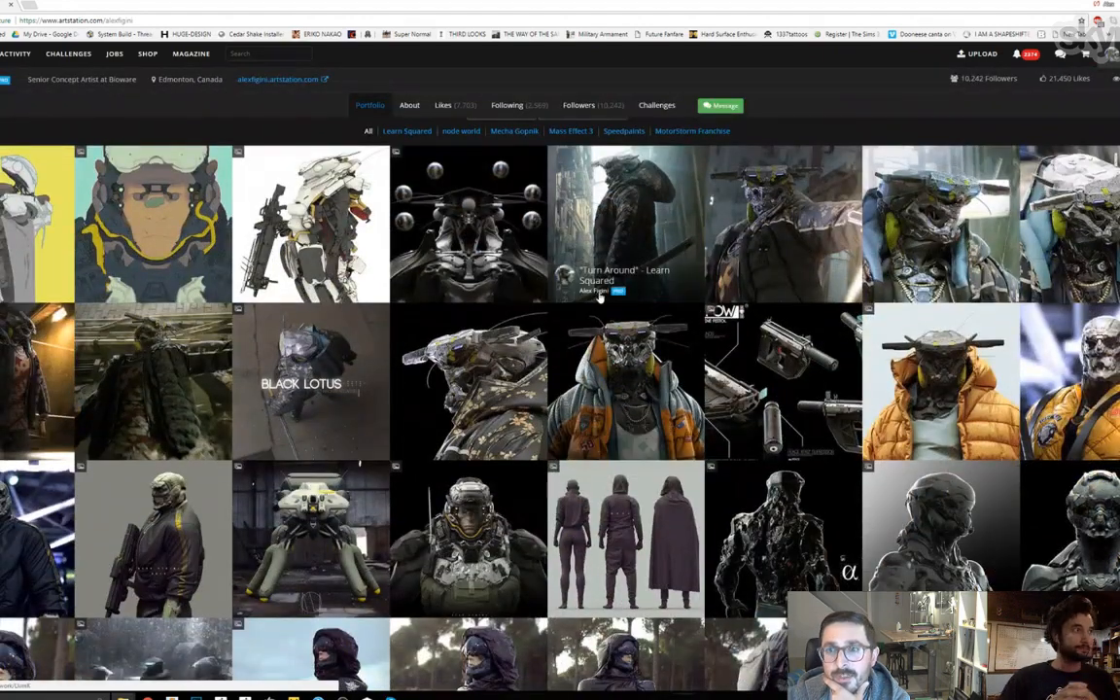
pyautogui.click(620, 221)
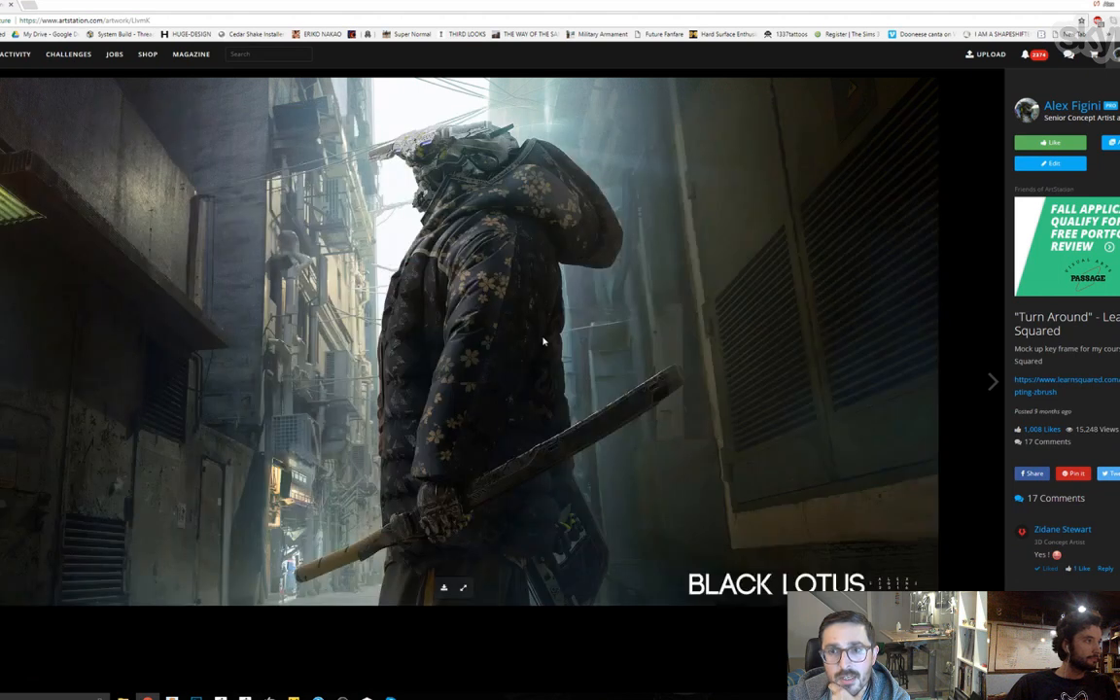
# - View the Black Lotus key frames in sequence, from "Blastin" and "Neon Street" through "Hostile Takeover" to "Black Lotus Clan"
pyautogui.click(992, 384)
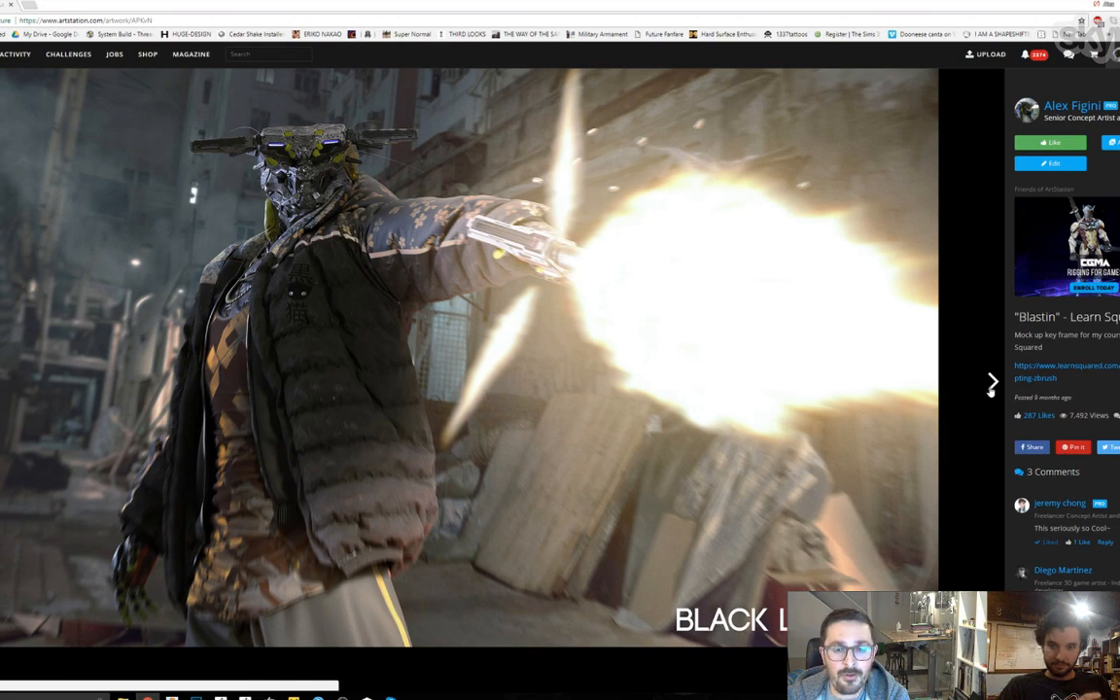
pyautogui.click(991, 385)
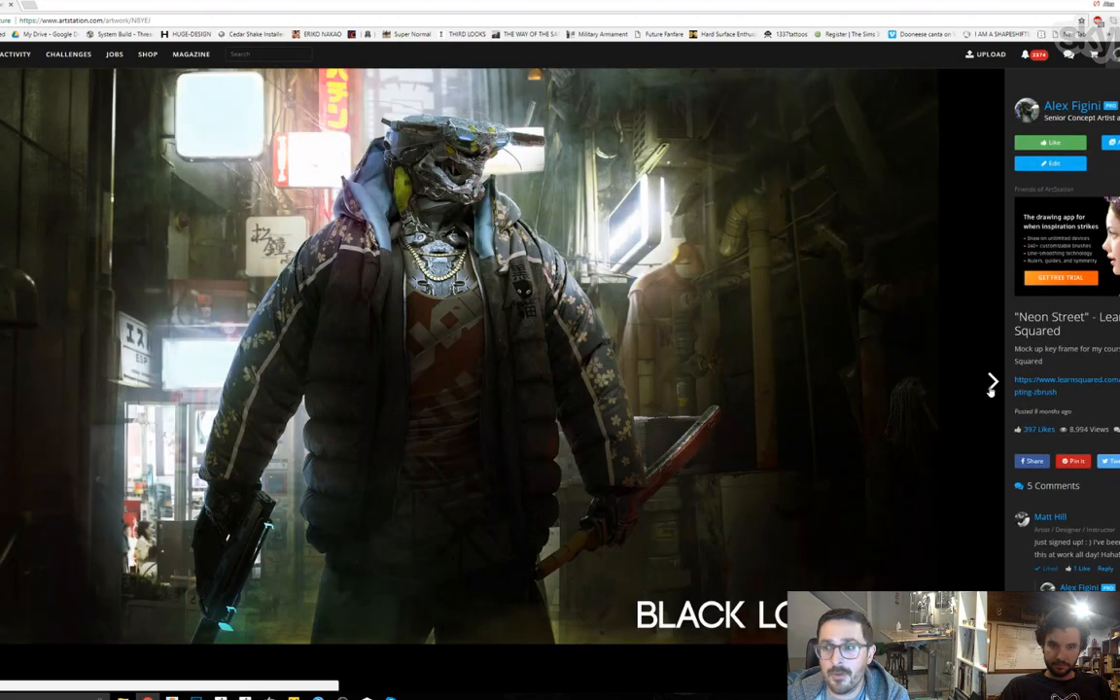
pyautogui.click(991, 385)
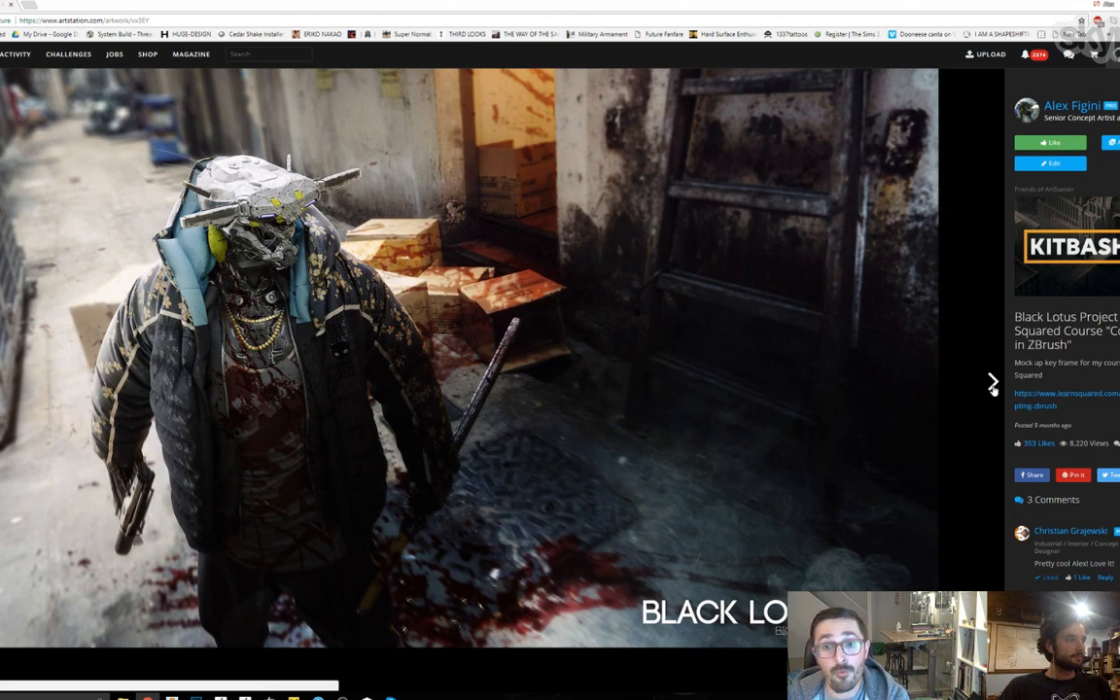
pyautogui.click(992, 384)
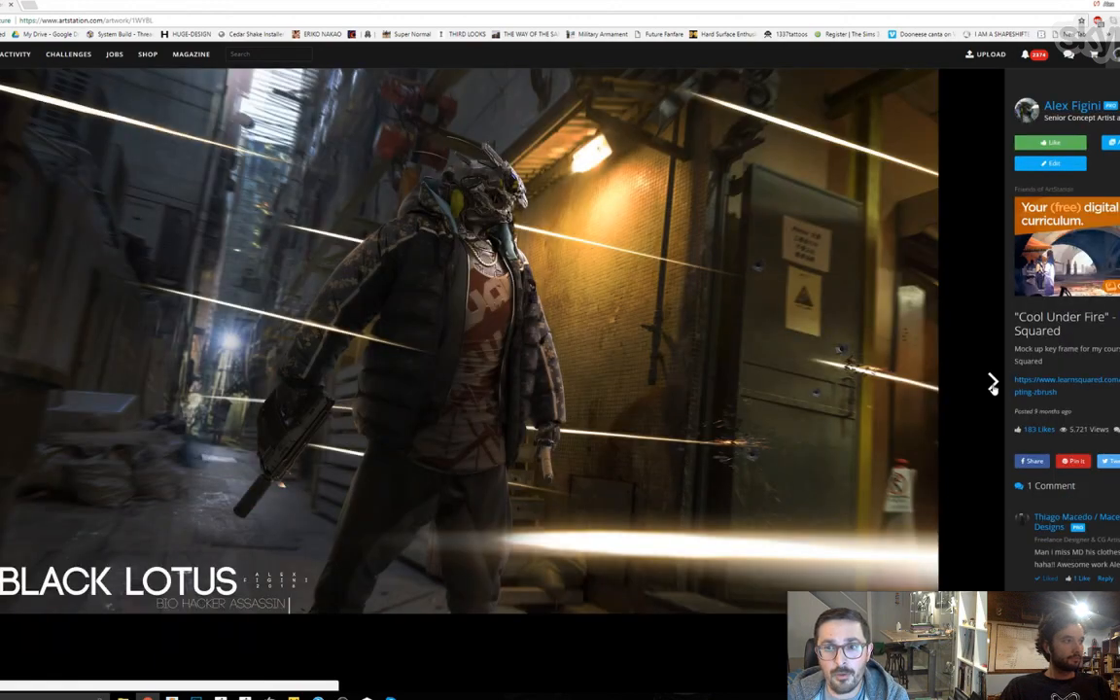
pyautogui.click(993, 384)
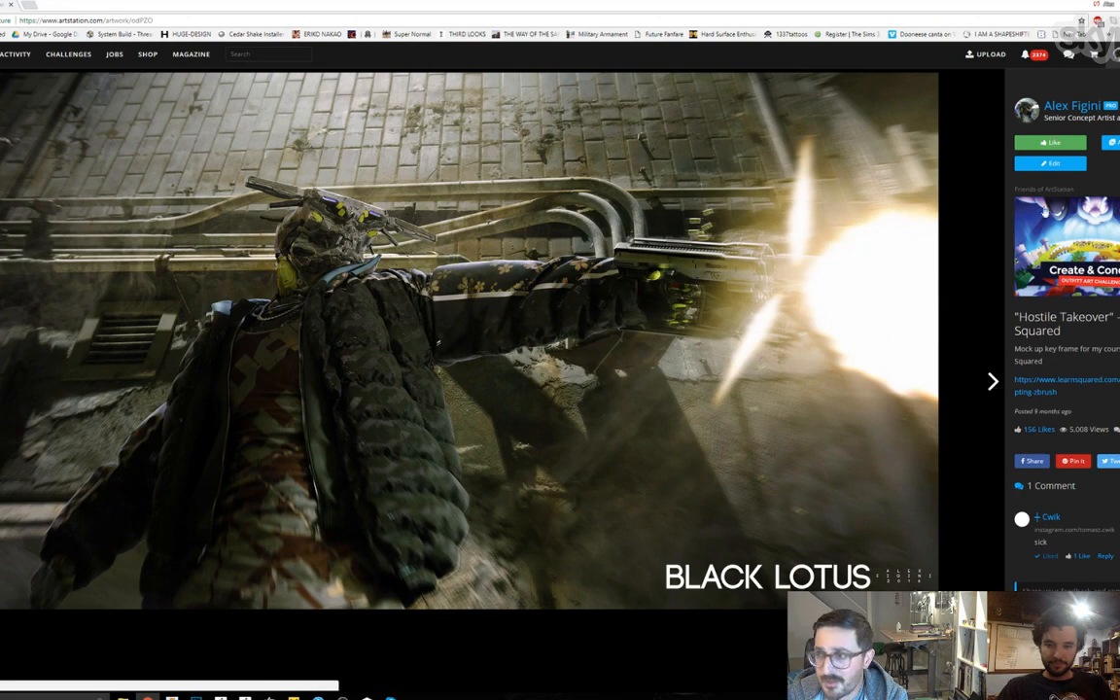
pyautogui.click(991, 381)
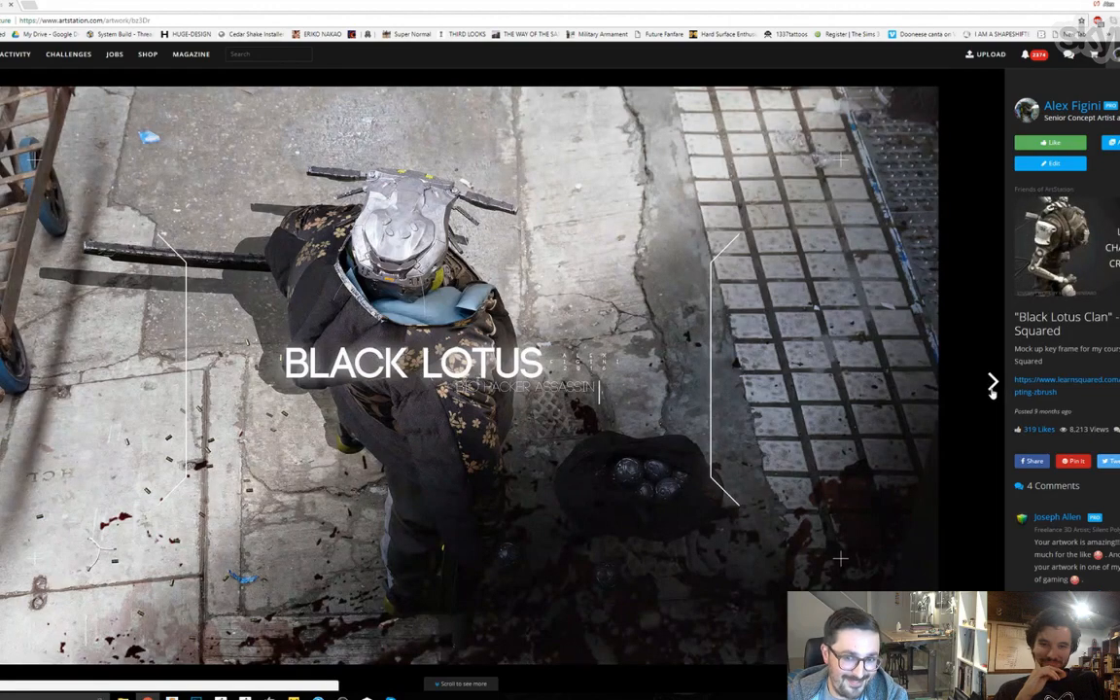
pyautogui.click(992, 385)
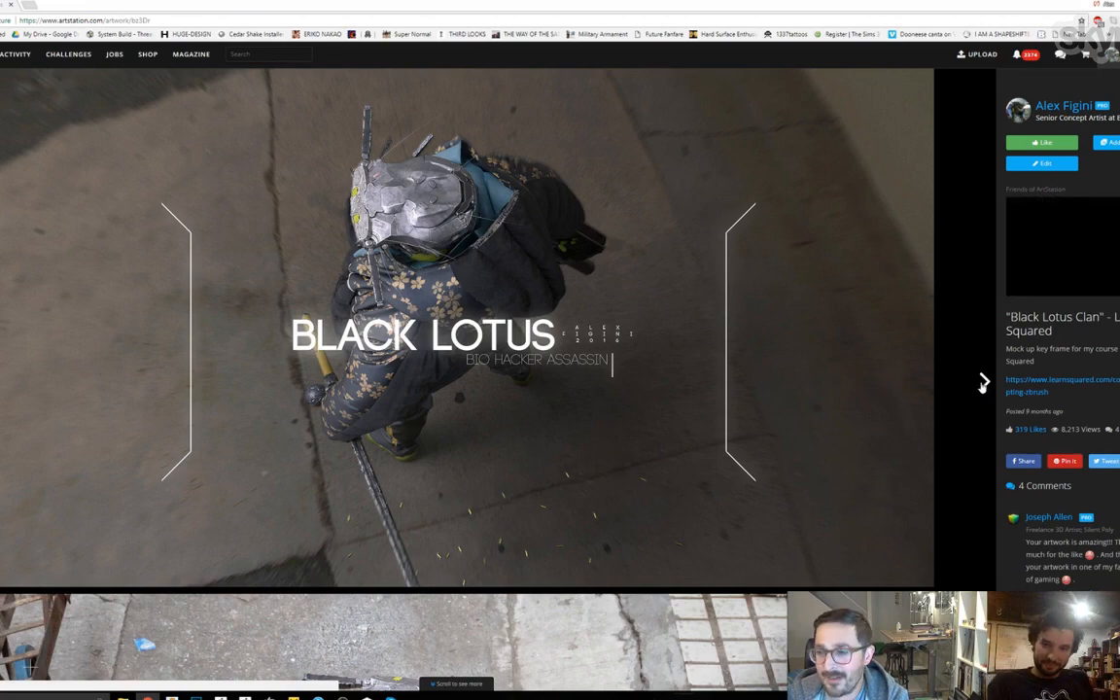
# - View the "Black and Gold" and "Orange Puffer" character sheets and the "Gunz n Swordz" prop sheet
pyautogui.click(982, 385)
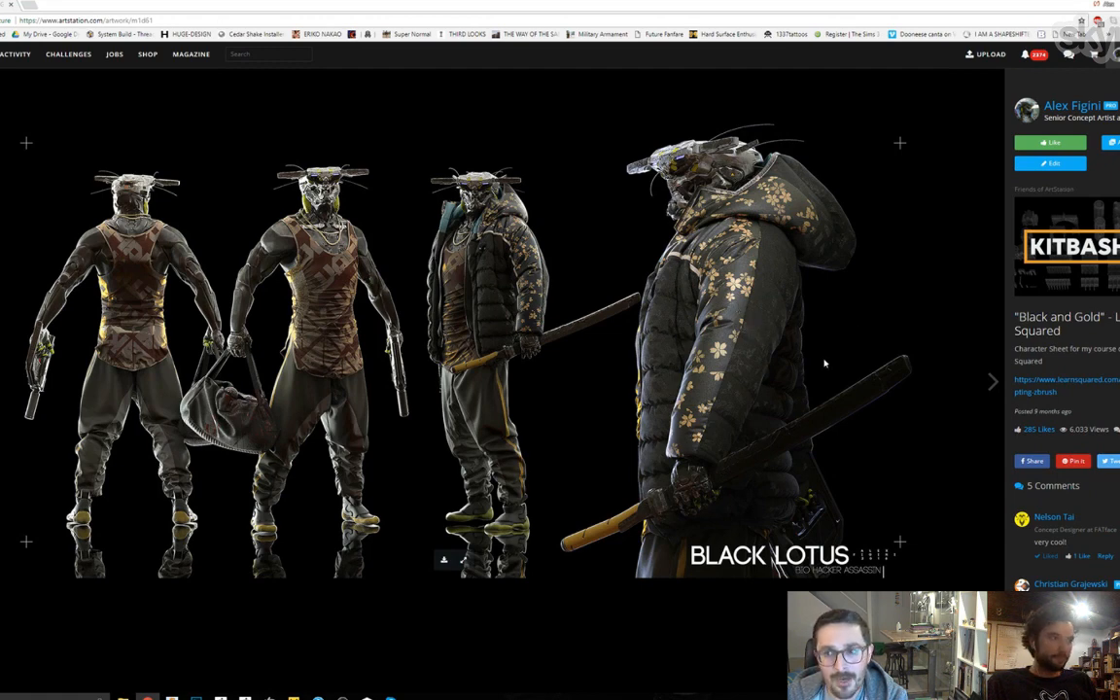
pyautogui.click(992, 383)
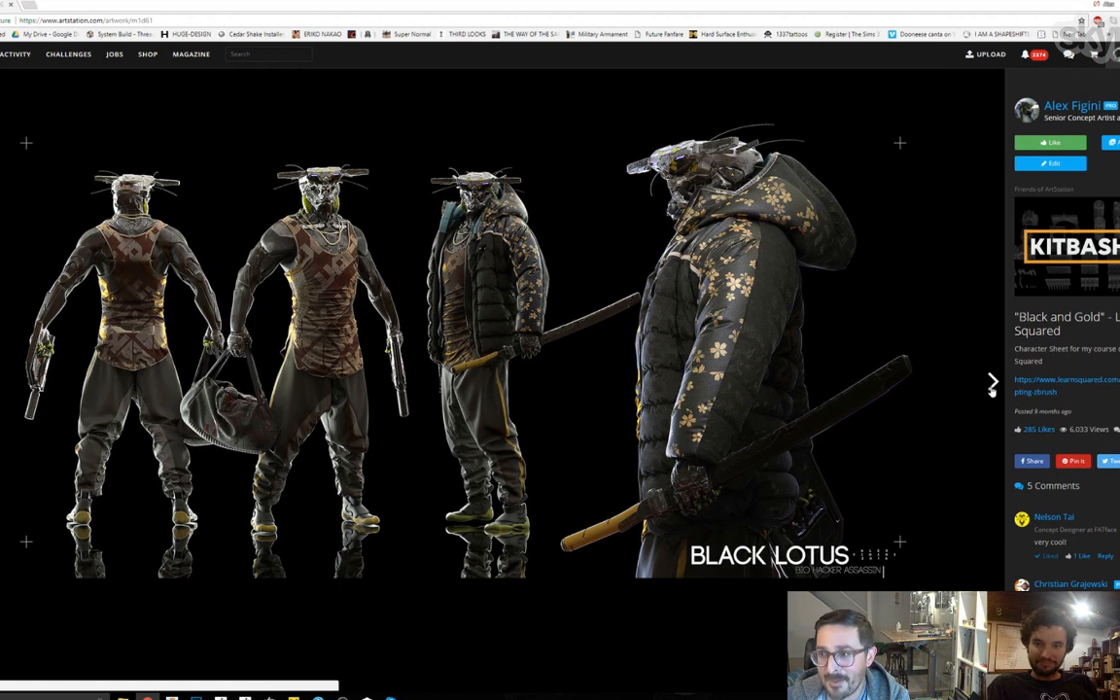
pyautogui.click(992, 385)
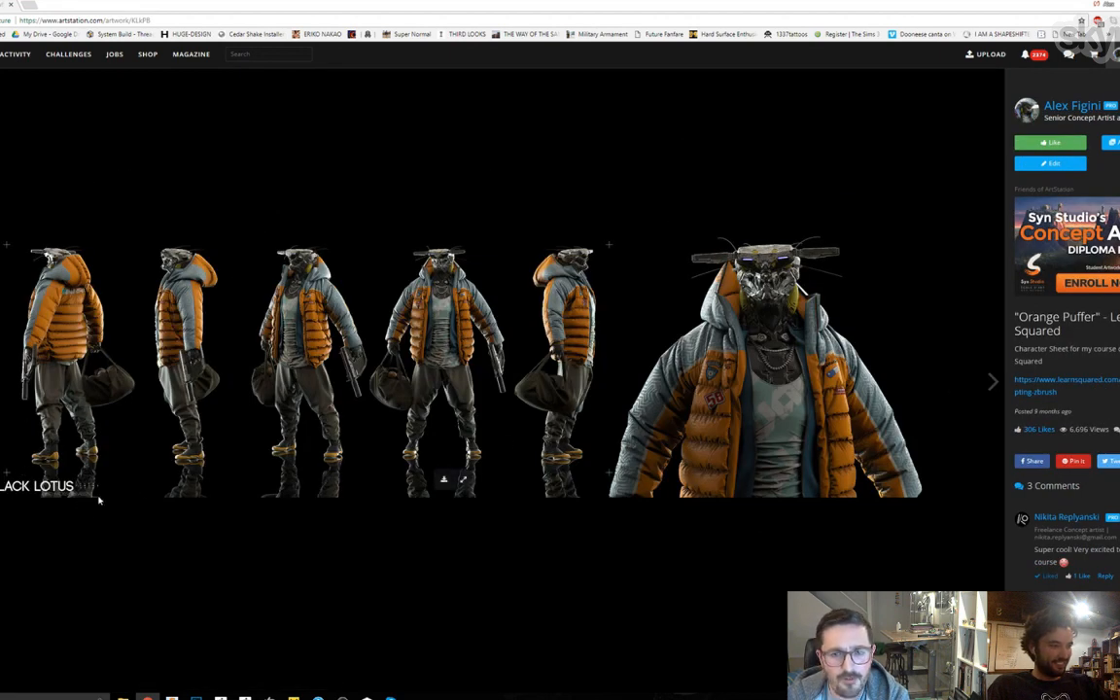
pyautogui.click(993, 385)
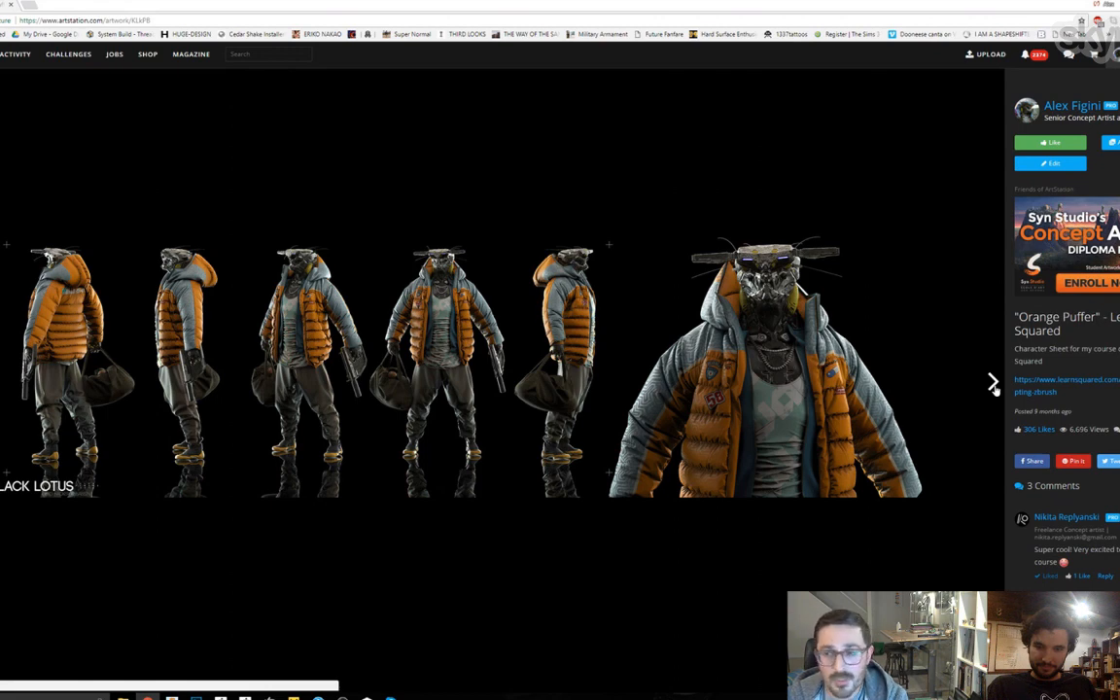
pyautogui.click(992, 383)
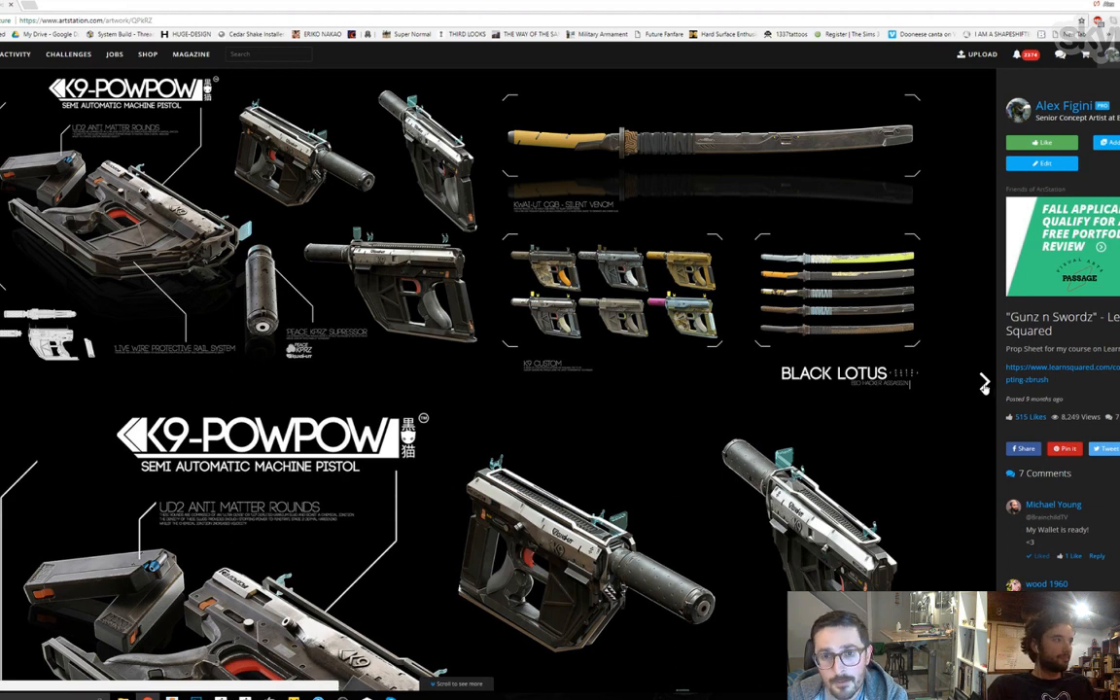
# - Open the Learn Squared work in progress shots and examine the orange puffer jacket renders from the different angles
pyautogui.click(984, 384)
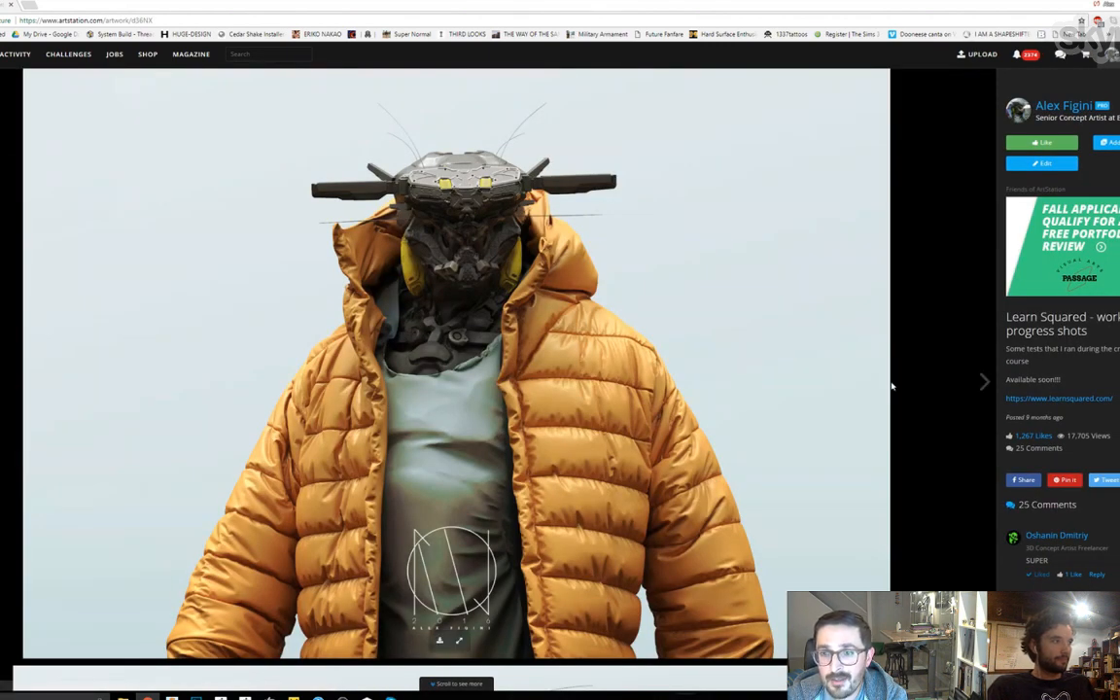
pyautogui.scroll(-6, 892, 386)
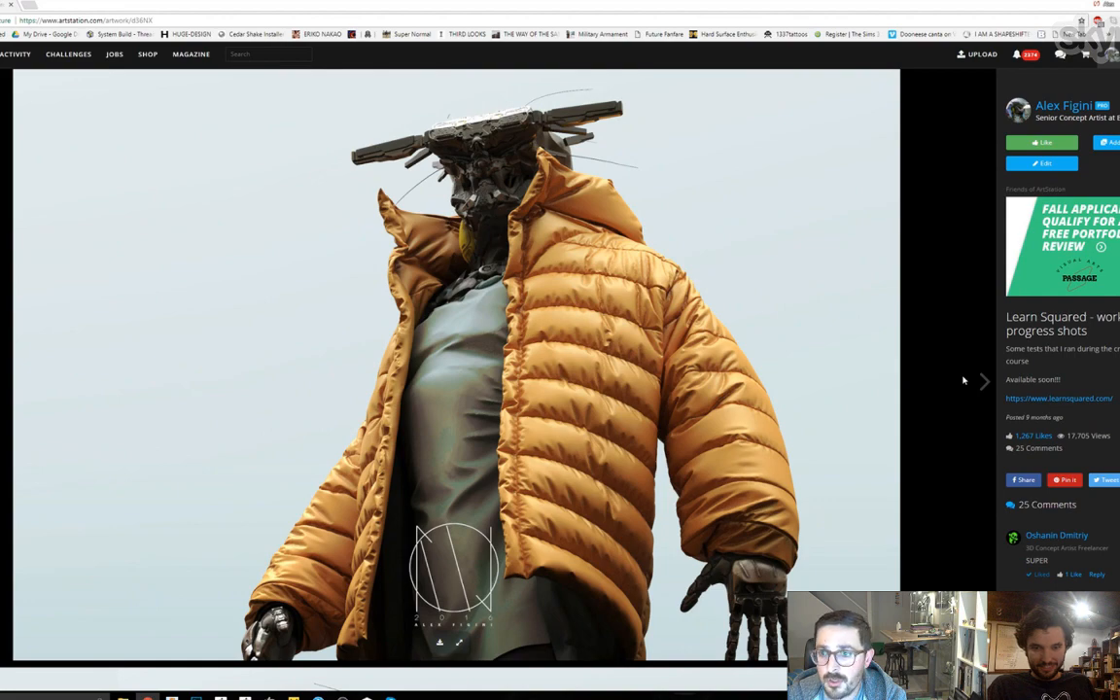
pyautogui.scroll(-6, 962, 380)
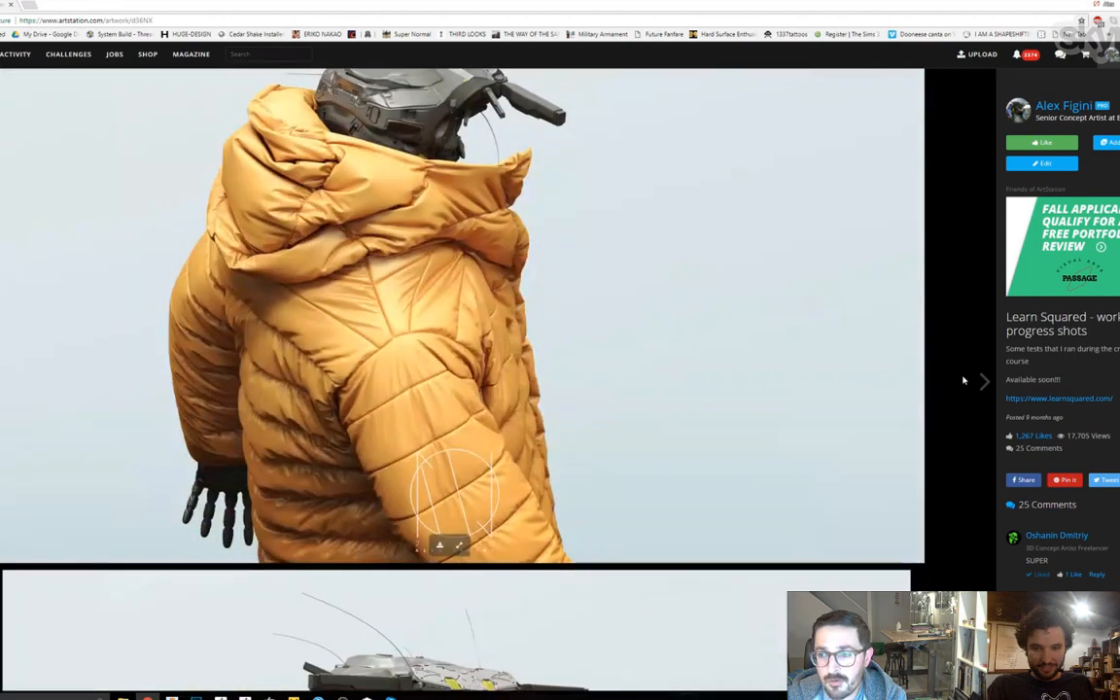
pyautogui.scroll(1, 962, 380)
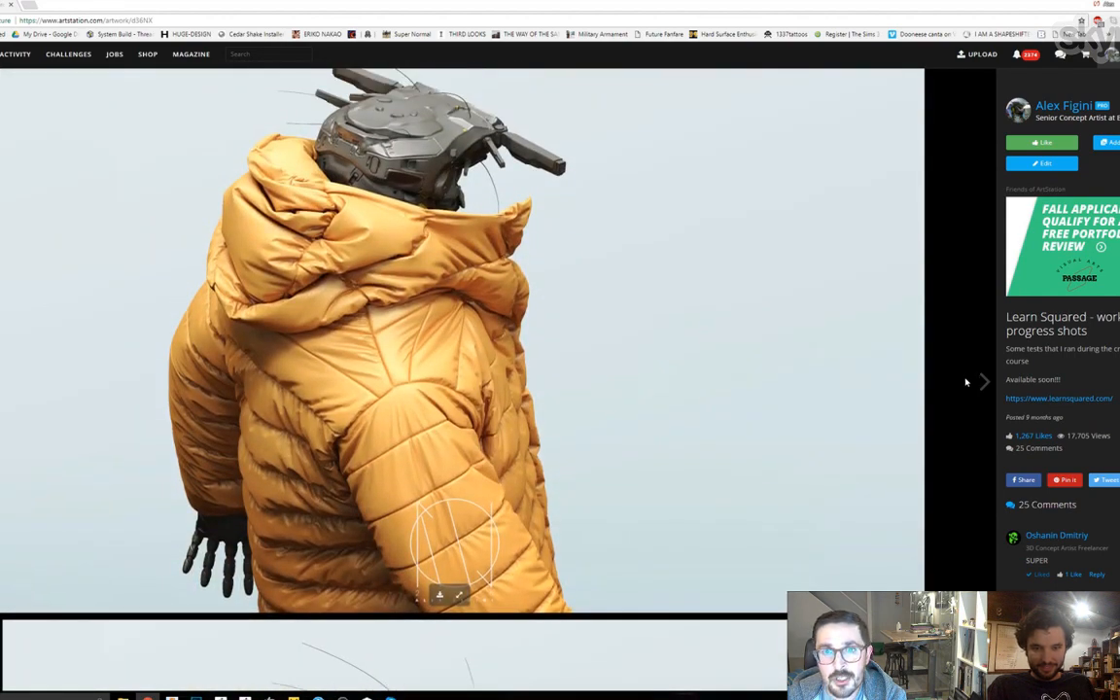
pyautogui.scroll(-5, 965, 382)
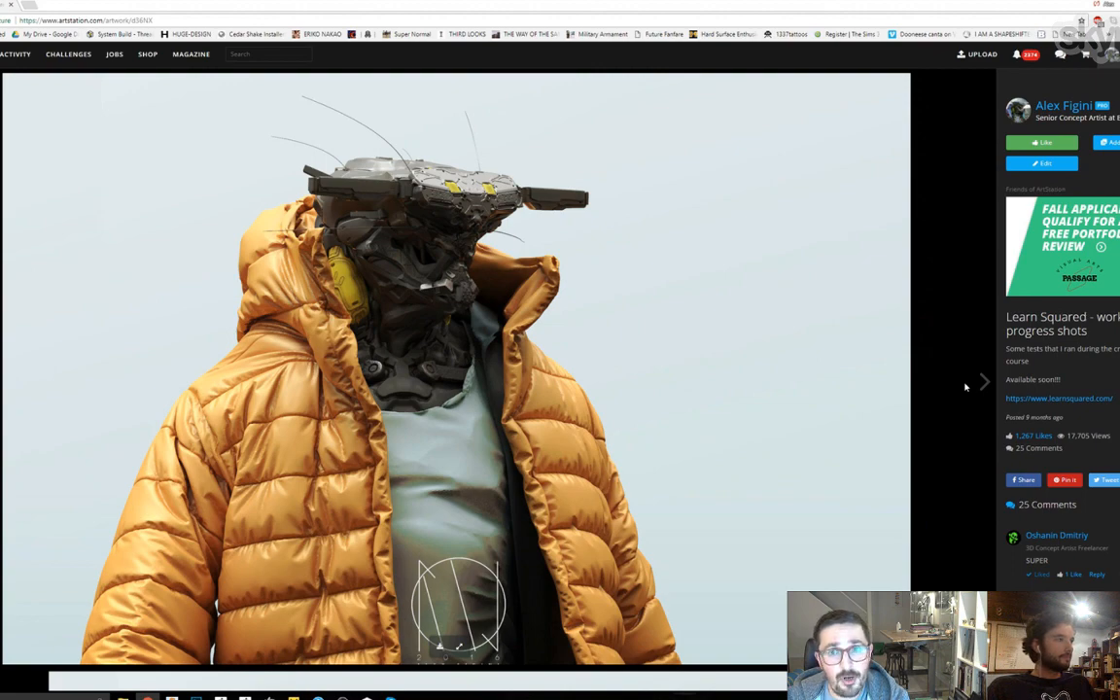
pyautogui.scroll(-7, 965, 387)
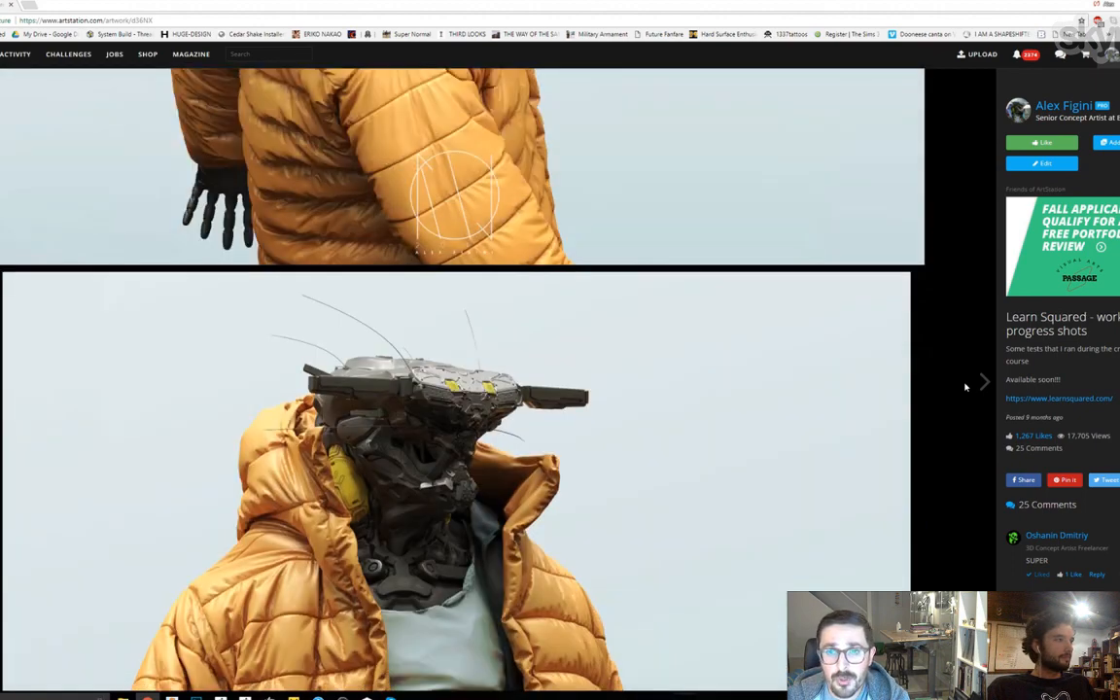
pyautogui.scroll(4, 965, 387)
pyautogui.scroll(3, 965, 387)
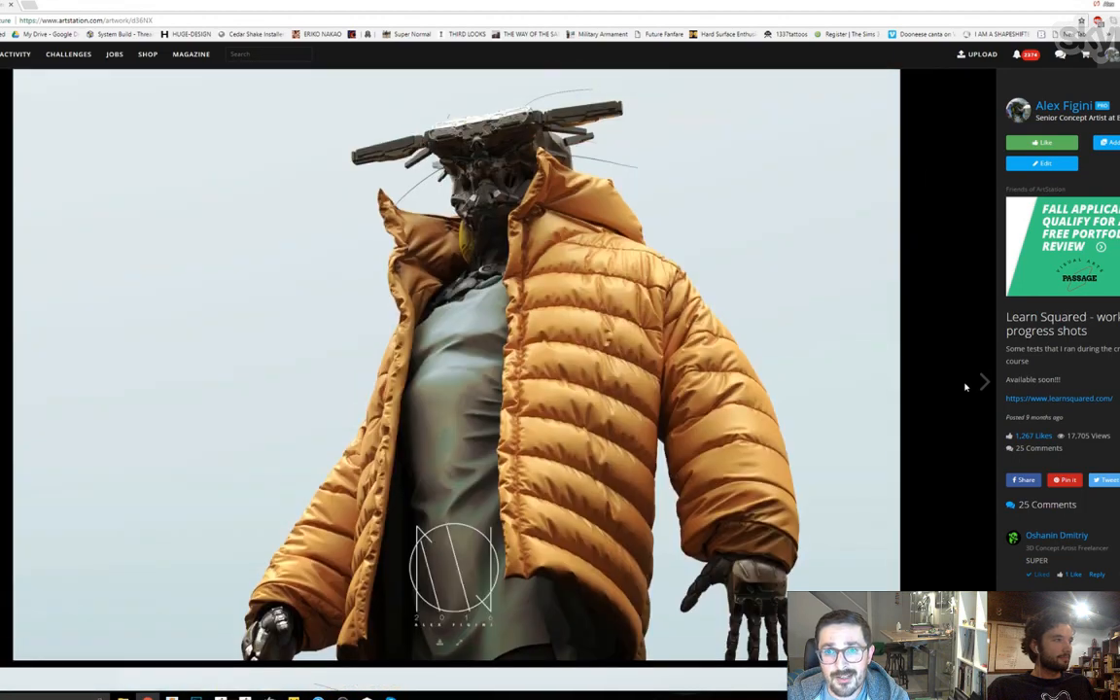
pyautogui.scroll(-6, 966, 387)
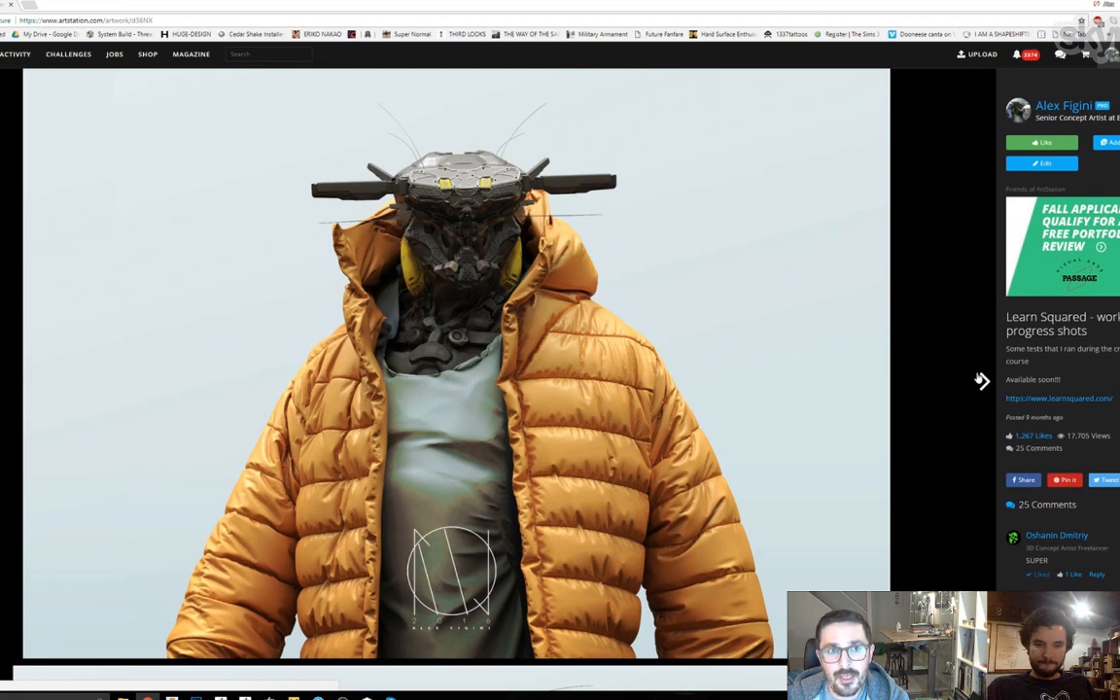
# - Raise the display brightness by several levels
pyautogui.press('XF86MonBrightnessUp')
pyautogui.press('XF86MonBrightnessUp')
pyautogui.press('XF86MonBrightnessUp')
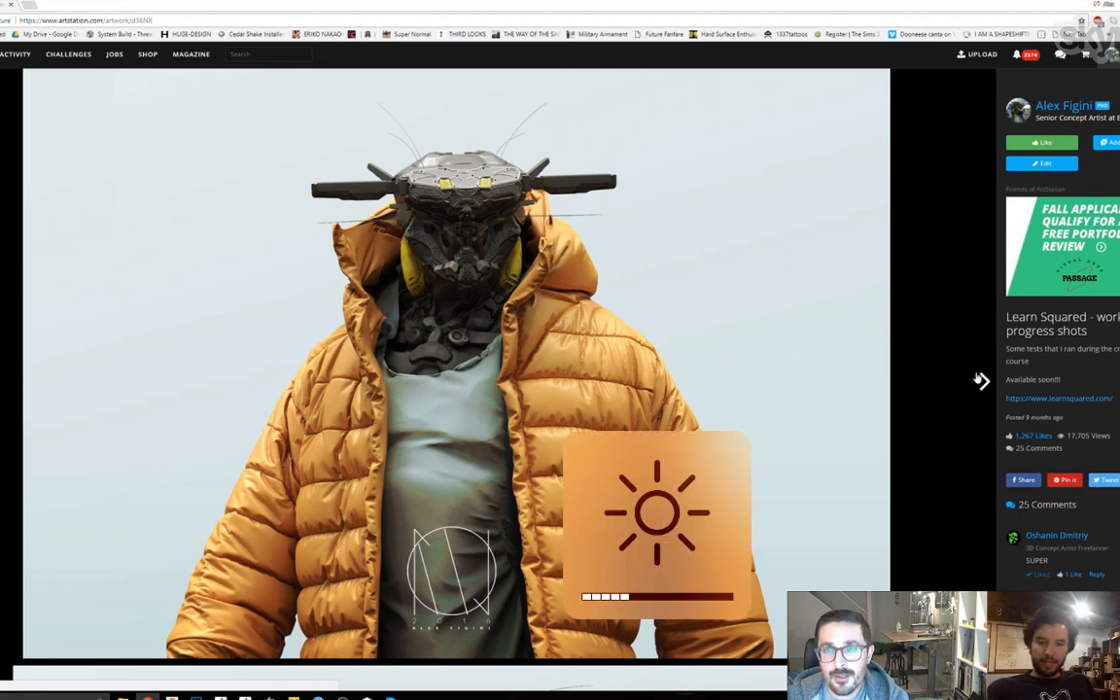
pyautogui.press('XF86MonBrightnessUp')
pyautogui.press('XF86MonBrightnessUp')
pyautogui.press('XF86MonBrightnessUp')
pyautogui.press('XF86MonBrightnessUp')
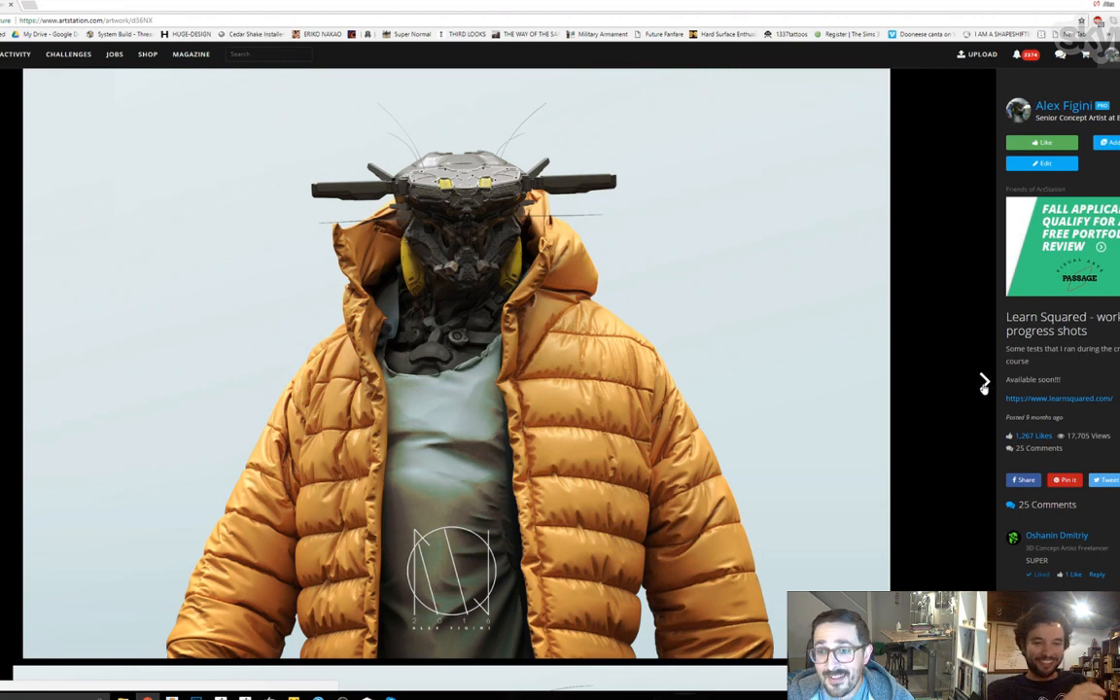
# - Return to the artist's ArtStation profile and look over the portfolio thumbnails
pyautogui.click(1047, 106)
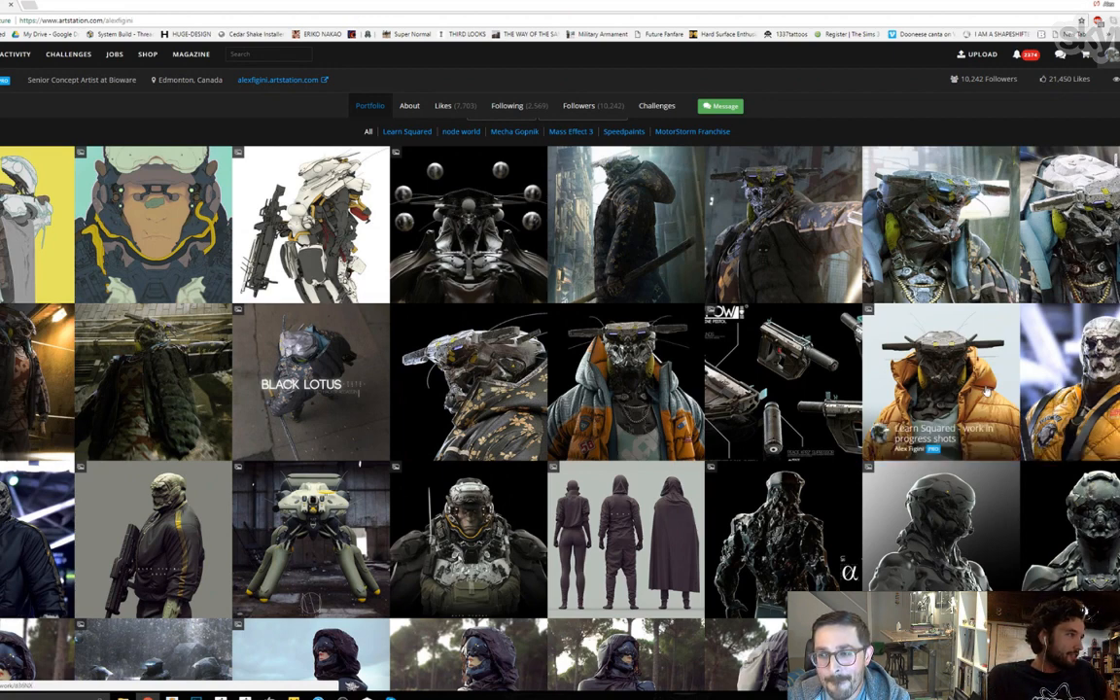
pyautogui.scroll(-1, 986, 392)
pyautogui.scroll(1, 986, 392)
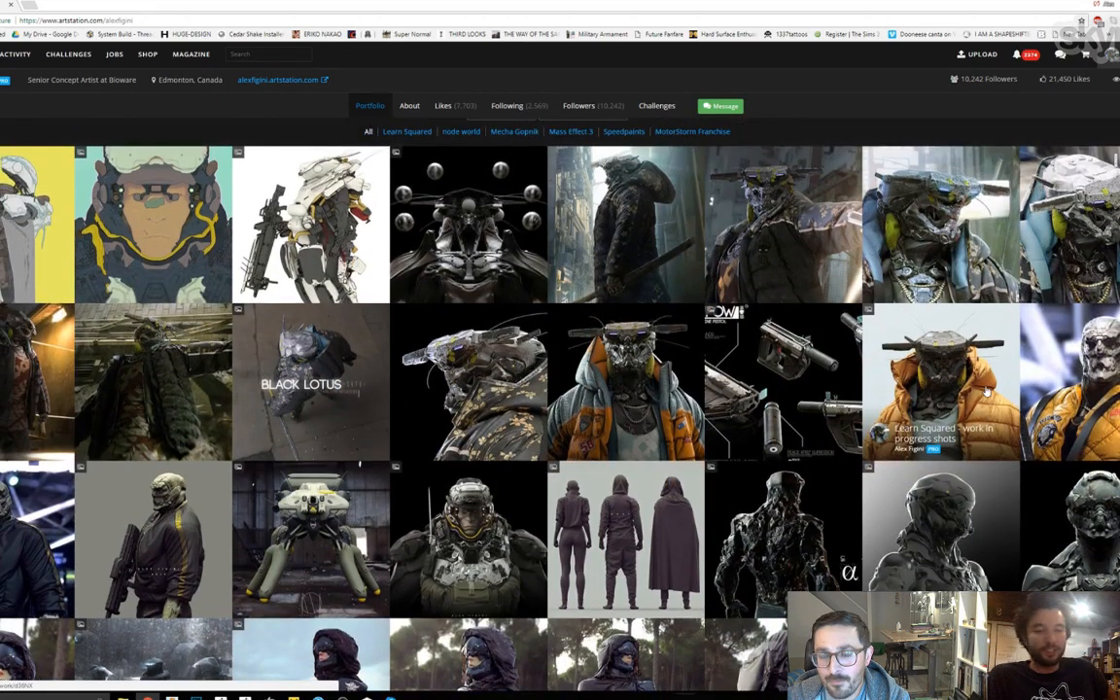
pyautogui.scroll(1, 986, 391)
pyautogui.scroll(-1, 986, 391)
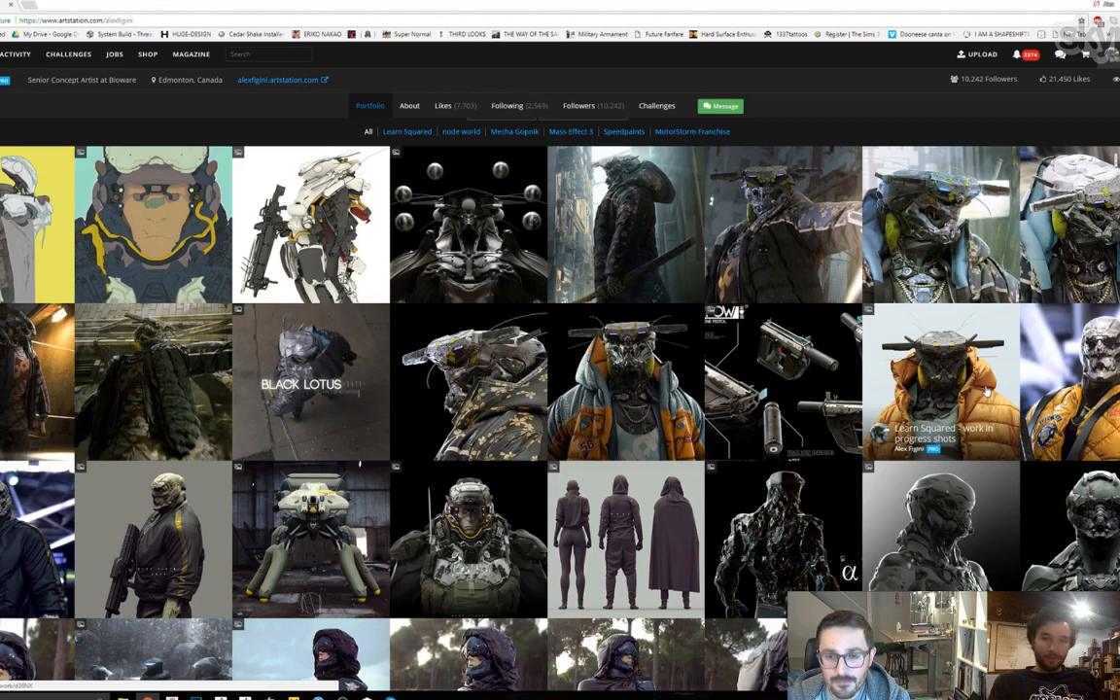
pyautogui.scroll(-1, 963, 387)
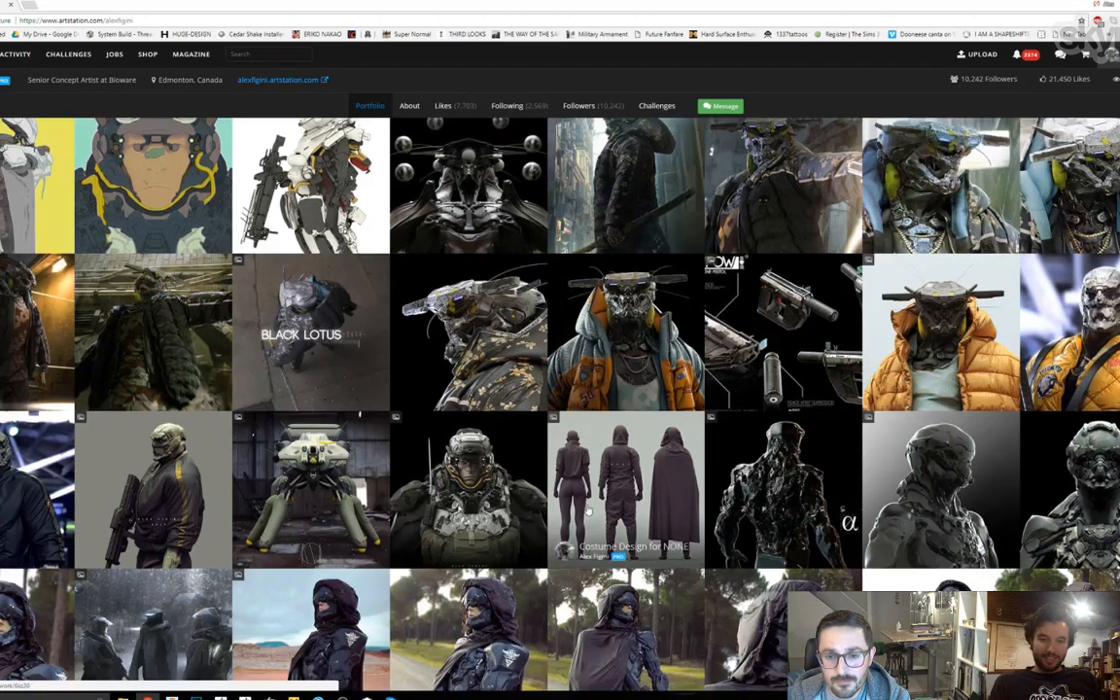
# - Switch to the open ZBrush session
pyautogui.moveTo(245, 696)
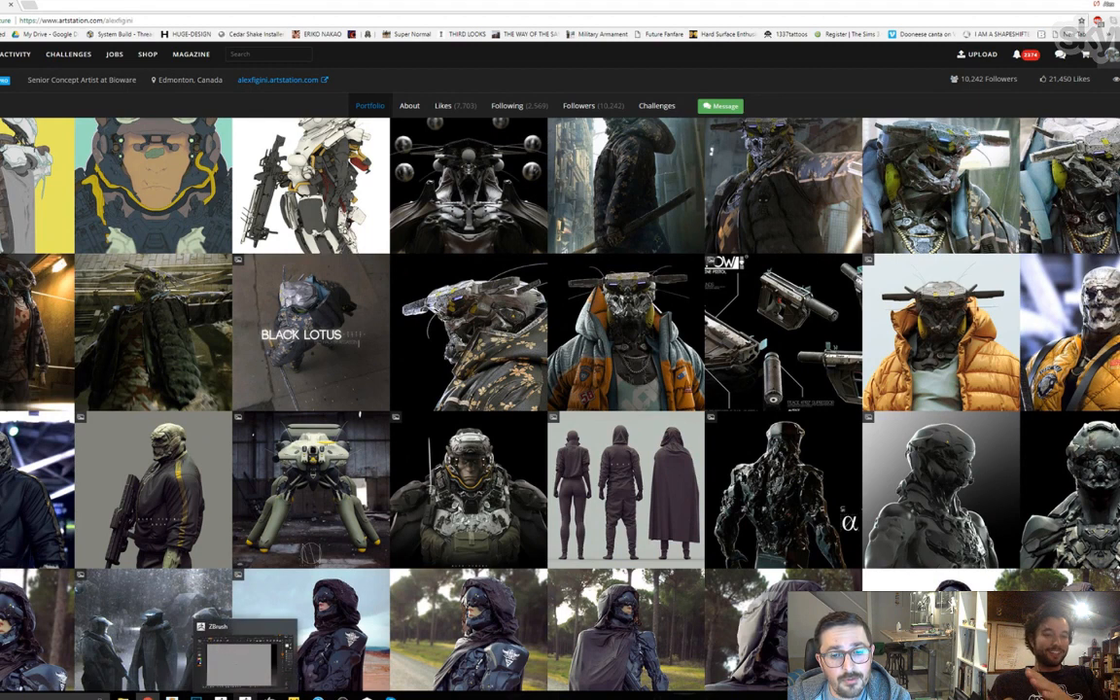
pyautogui.click(245, 697)
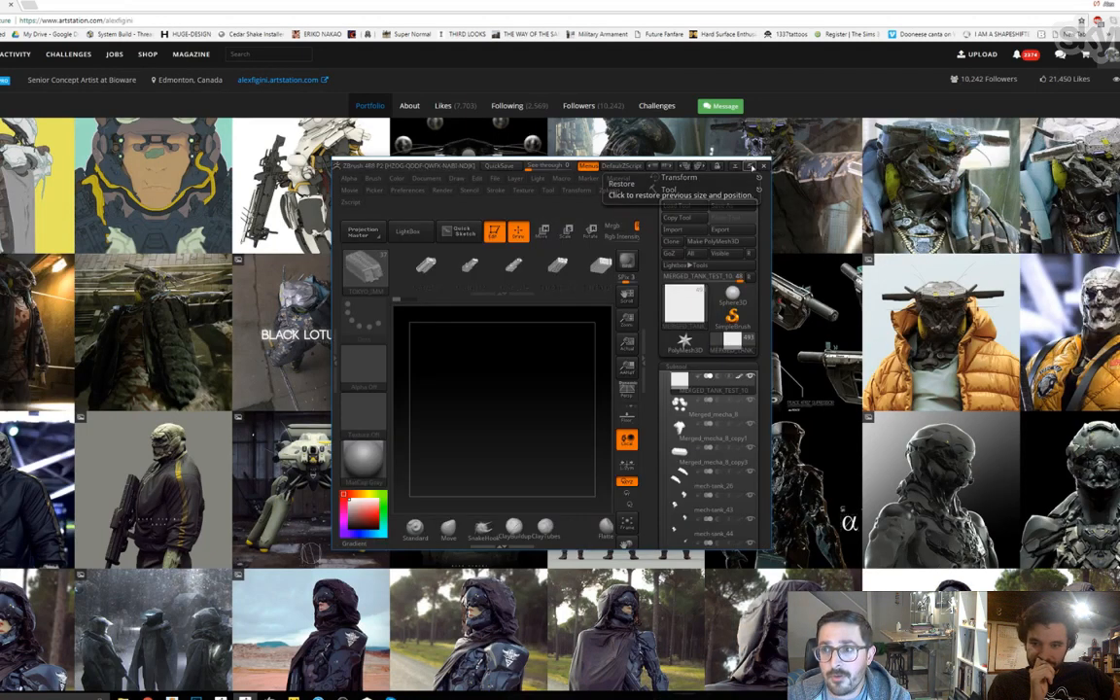
# - Maximize the ZBrush window and examine the spider tank model from the front and at three-quarter angles
pyautogui.click(750, 167)
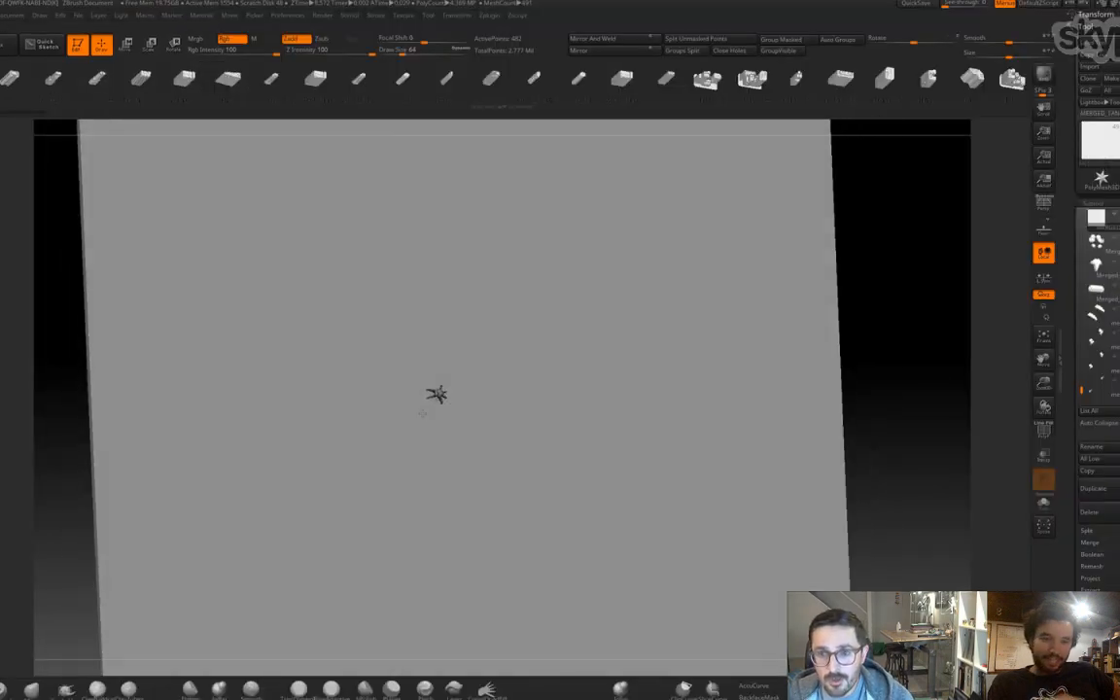
pyautogui.moveTo(422, 413)
pyautogui.mouseDown()
pyautogui.moveTo(466, 393)
pyautogui.moveTo(437, 435)
pyautogui.moveTo(466, 392)
pyautogui.moveTo(442, 412)
pyautogui.moveTo(463, 425)
pyautogui.moveTo(462, 406)
pyautogui.moveTo(452, 400)
pyautogui.moveTo(464, 435)
pyautogui.moveTo(545, 432)
pyautogui.moveTo(516, 434)
pyautogui.moveTo(537, 517)
pyautogui.moveTo(515, 480)
pyautogui.moveTo(510, 425)
pyautogui.moveTo(551, 371)
pyautogui.moveTo(558, 385)
pyautogui.moveTo(564, 377)
pyautogui.mouseUp()
pyautogui.hotkey('shift', 'r')
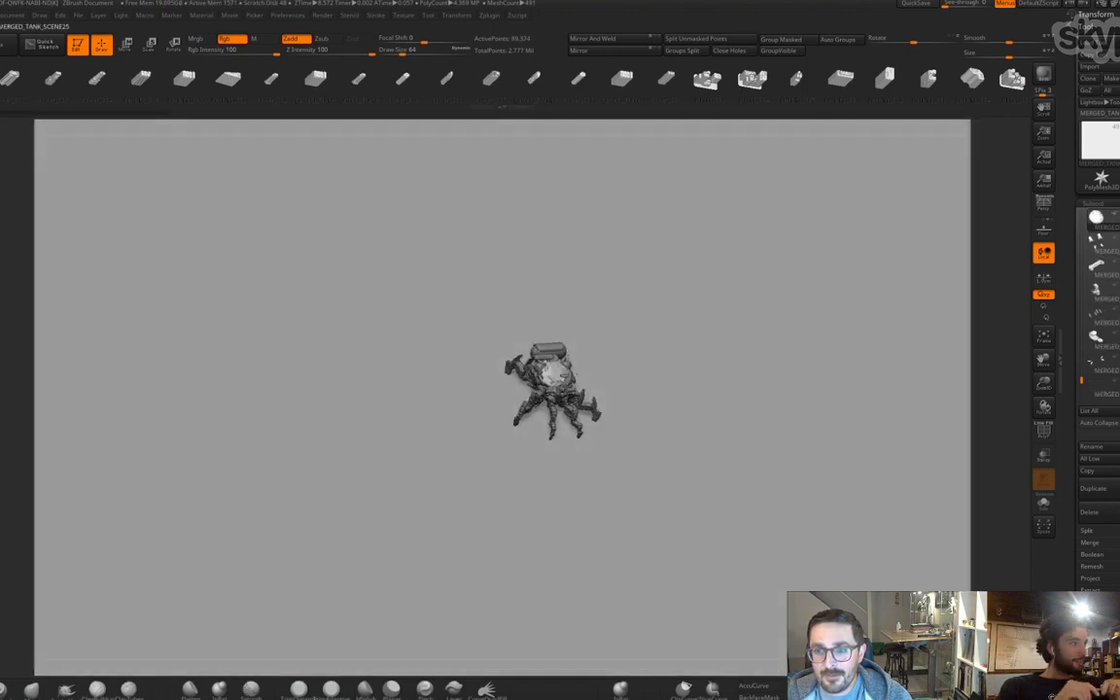
pyautogui.moveTo(556, 489); pyautogui.dragTo(545, 403)
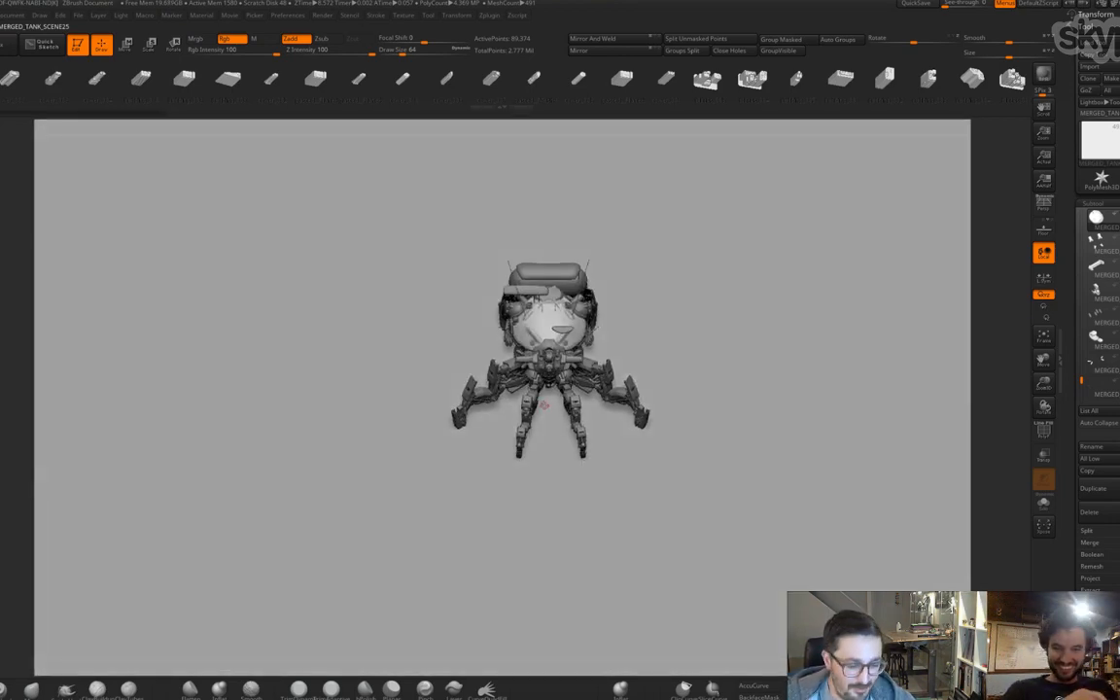
pyautogui.moveTo(539, 419); pyautogui.dragTo(567, 416)
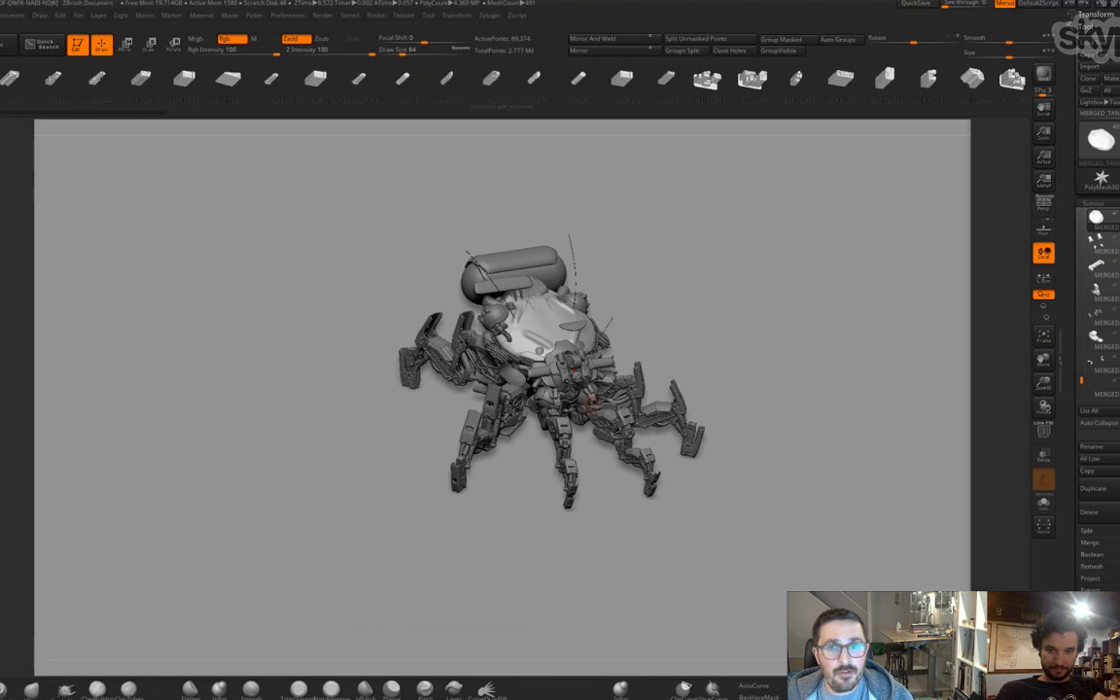
pyautogui.moveTo(591, 401); pyautogui.dragTo(520, 430)
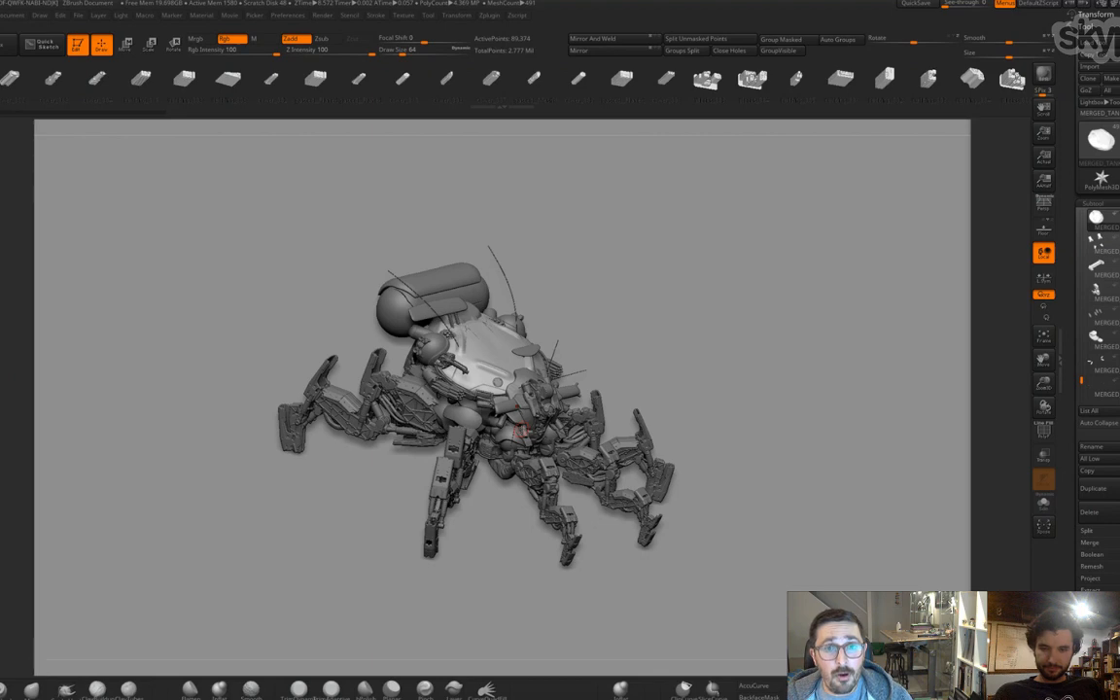
# - Switch to the ArtStation portfolio, view the Forest Camo 07 and 08 artworks, and return to ZBrush
pyautogui.press('super')
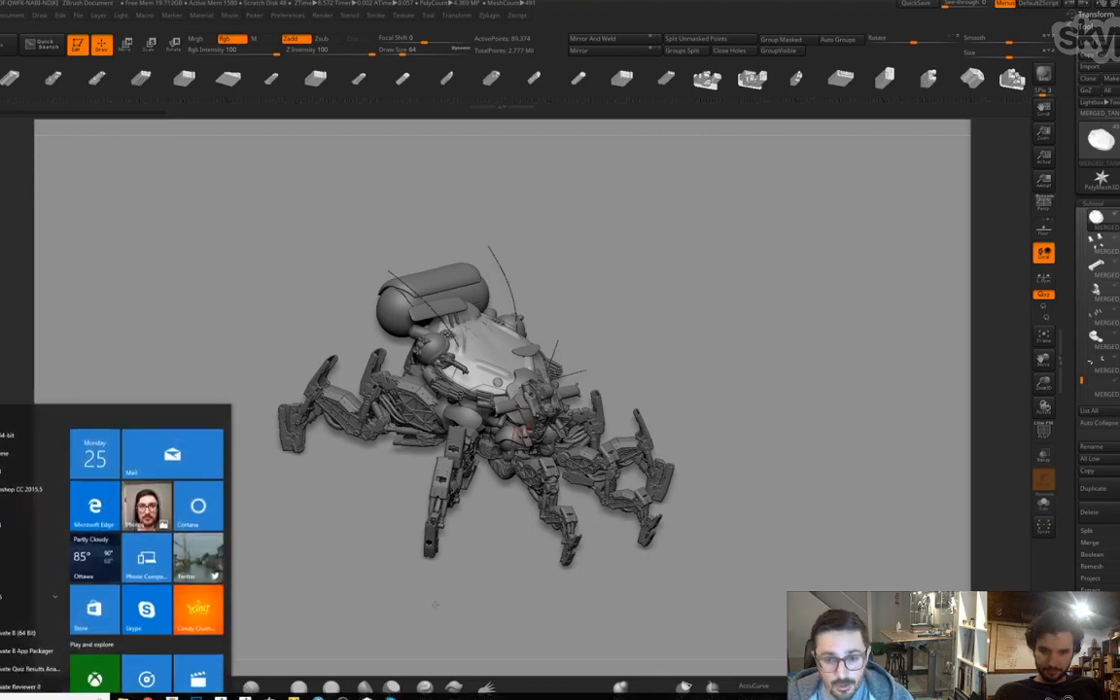
pyautogui.click(172, 696)
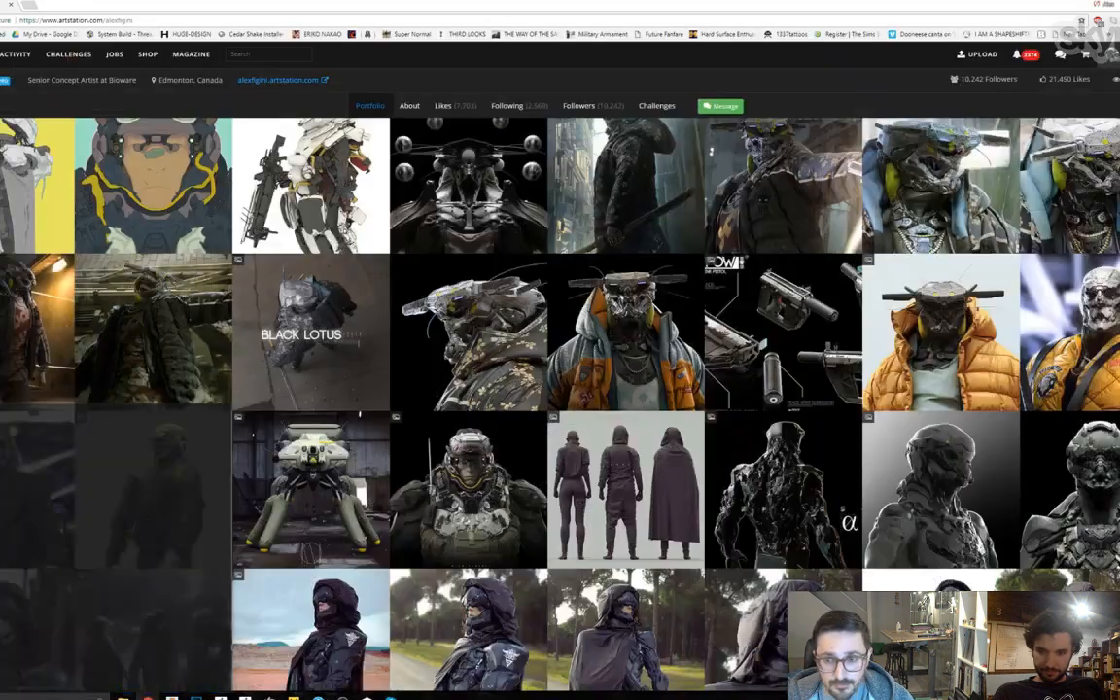
pyautogui.scroll(-2, 778, 476)
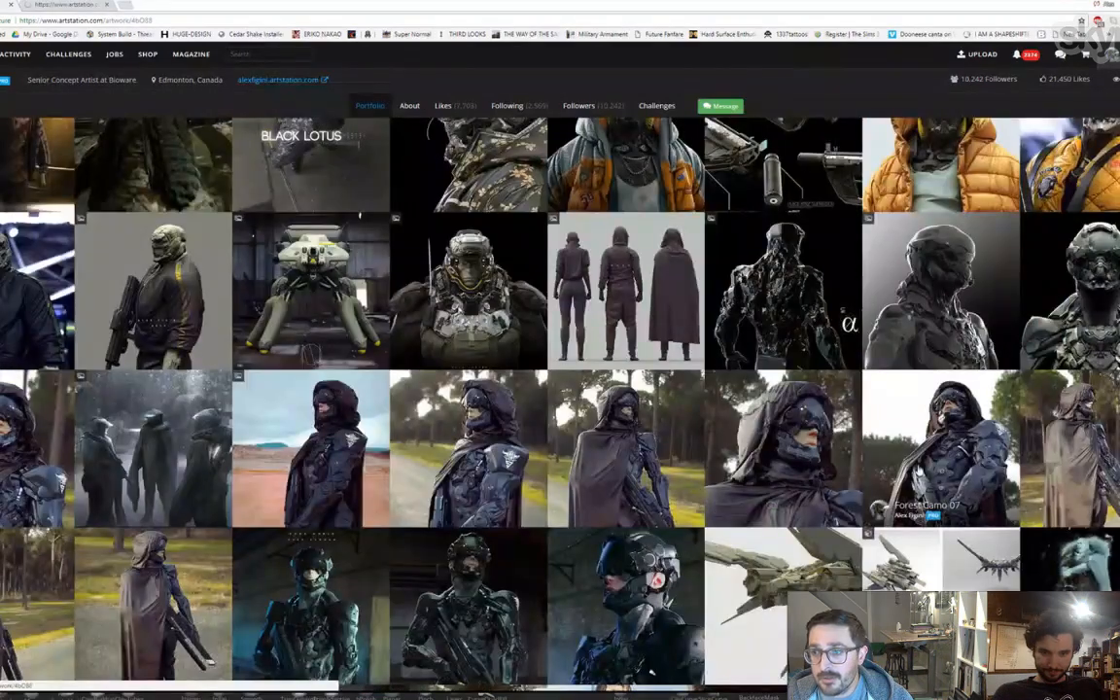
pyautogui.click(807, 457)
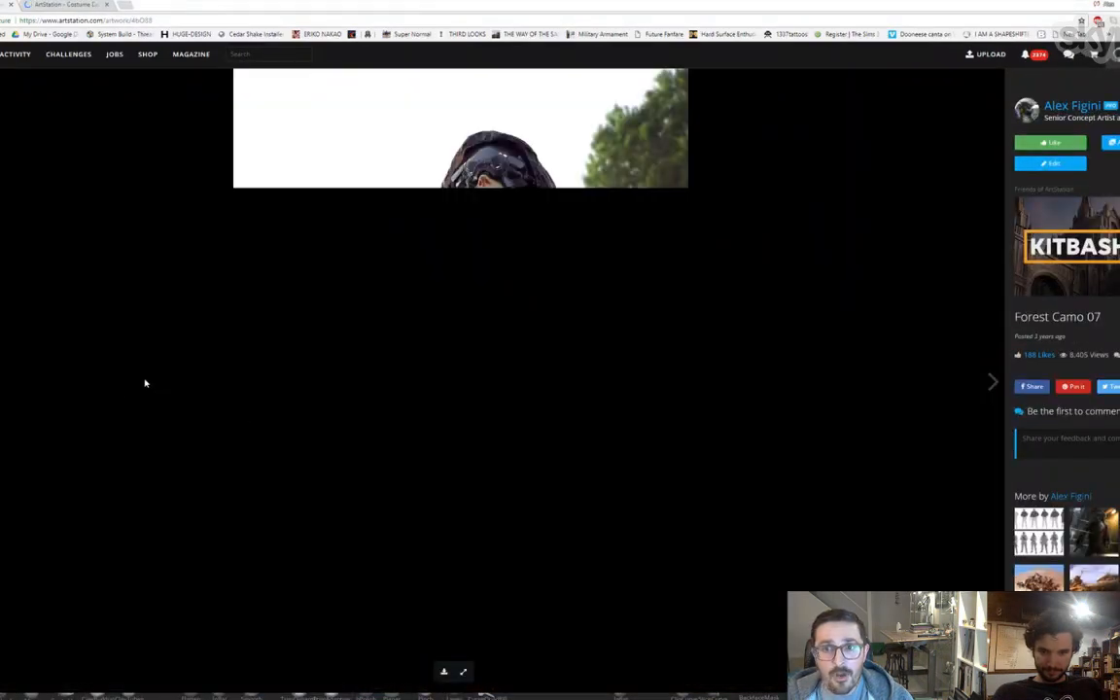
pyautogui.press('Right')
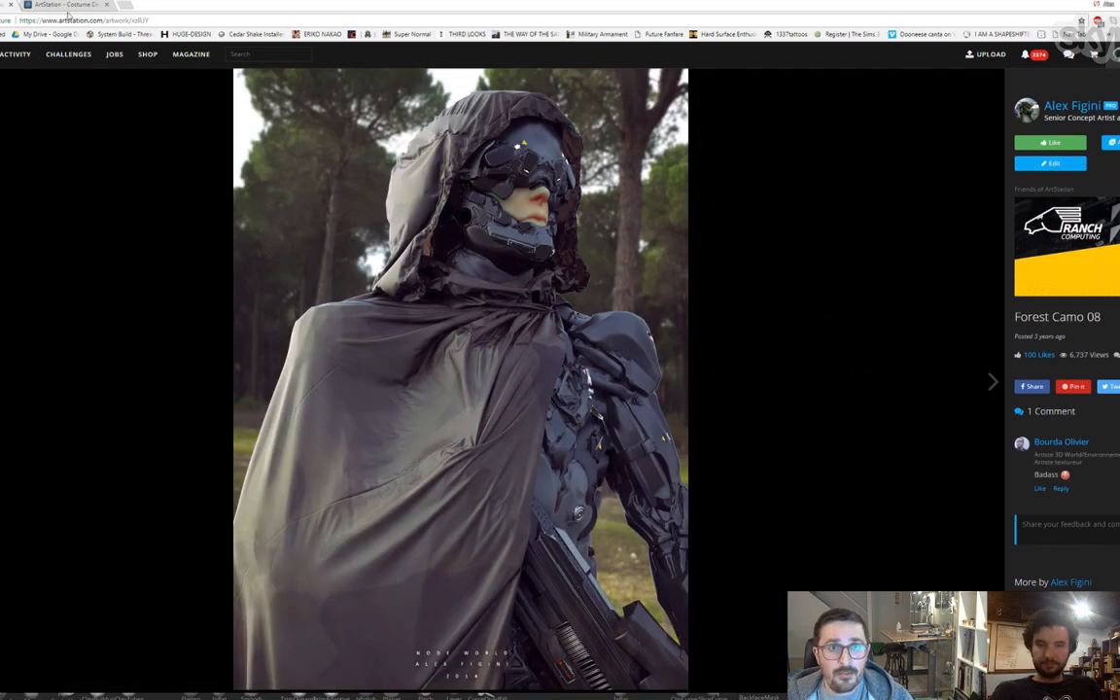
pyautogui.hotkey('alt', 'Tab')
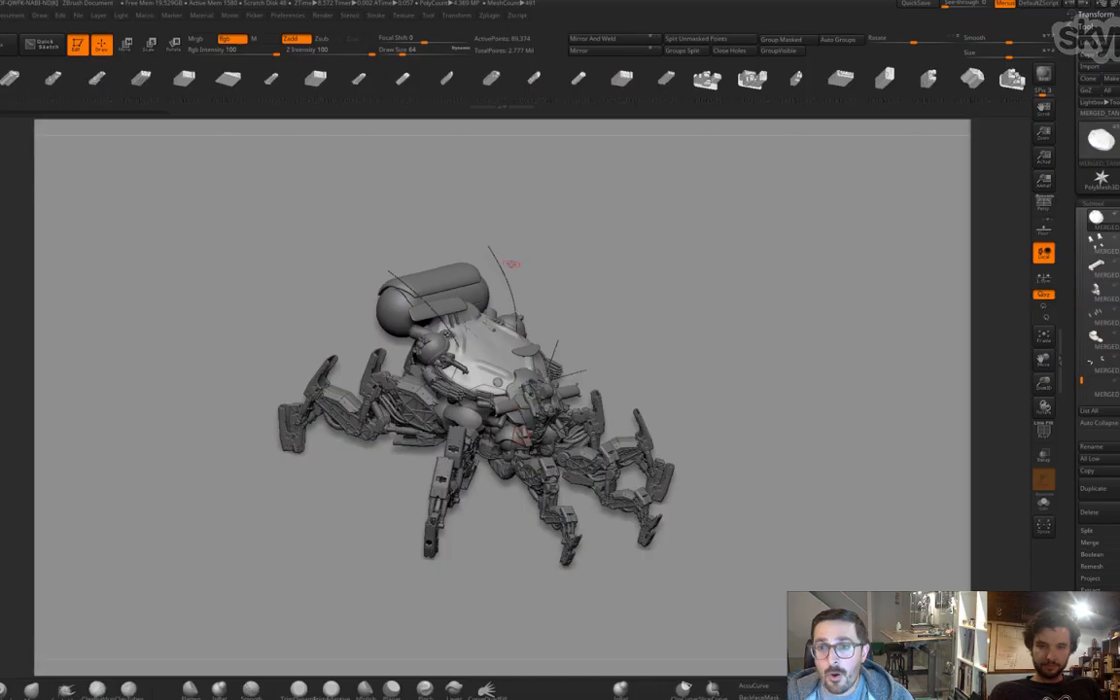
# - Using the insert-mesh brush with city buildings, place a rounded city block on the ground plane beside the spider tank, seen from above
pyautogui.moveTo(590, 318); pyautogui.dragTo(588, 310)
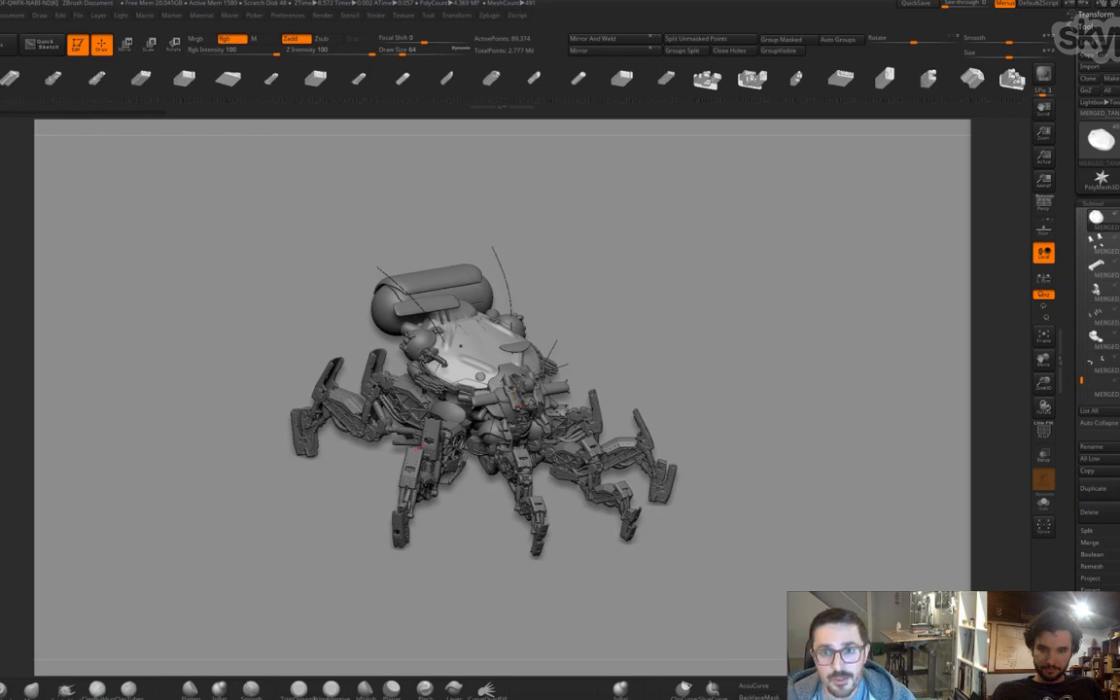
pyautogui.moveTo(519, 406); pyautogui.dragTo(586, 468)
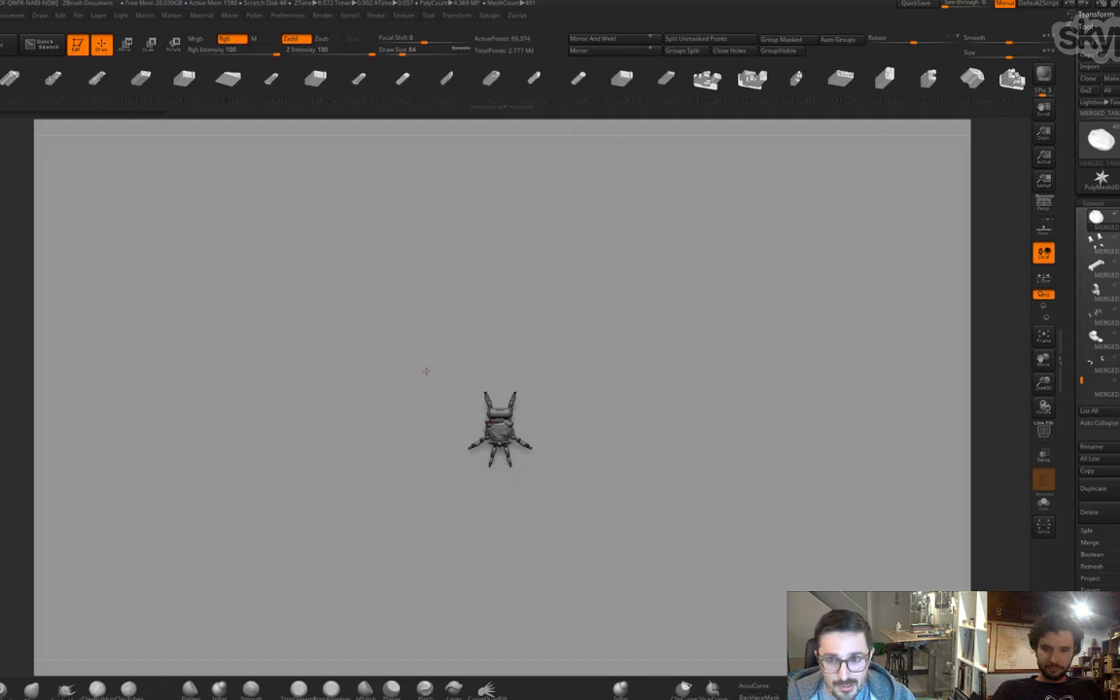
pyautogui.press('b')
pyautogui.click(210, 647)
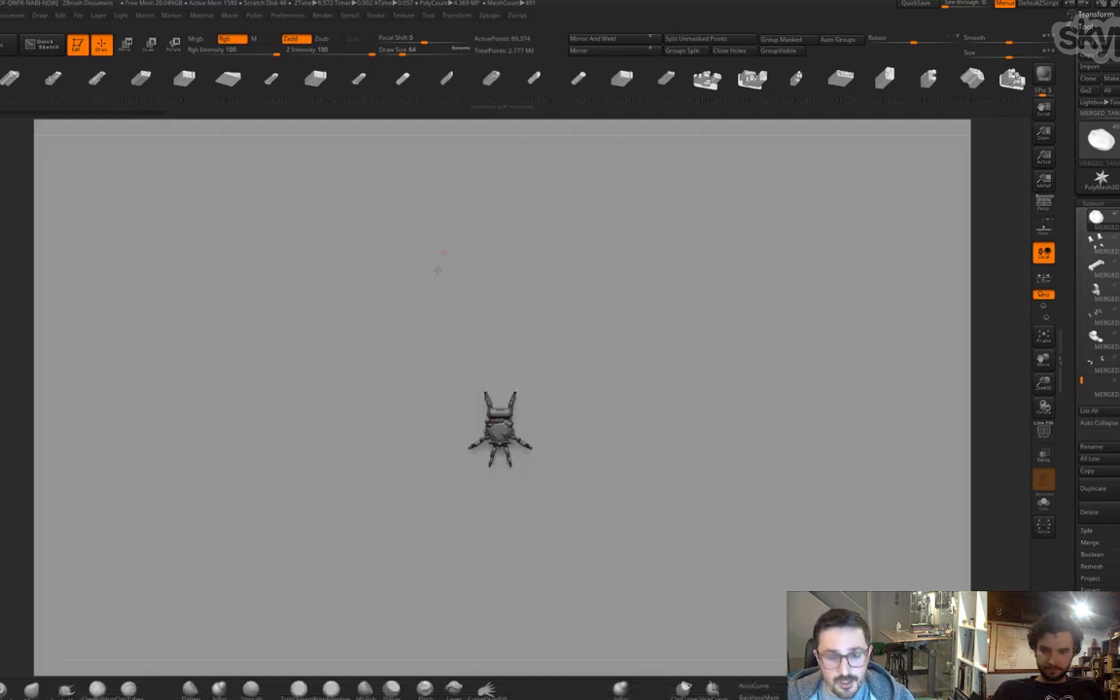
pyautogui.press('m')
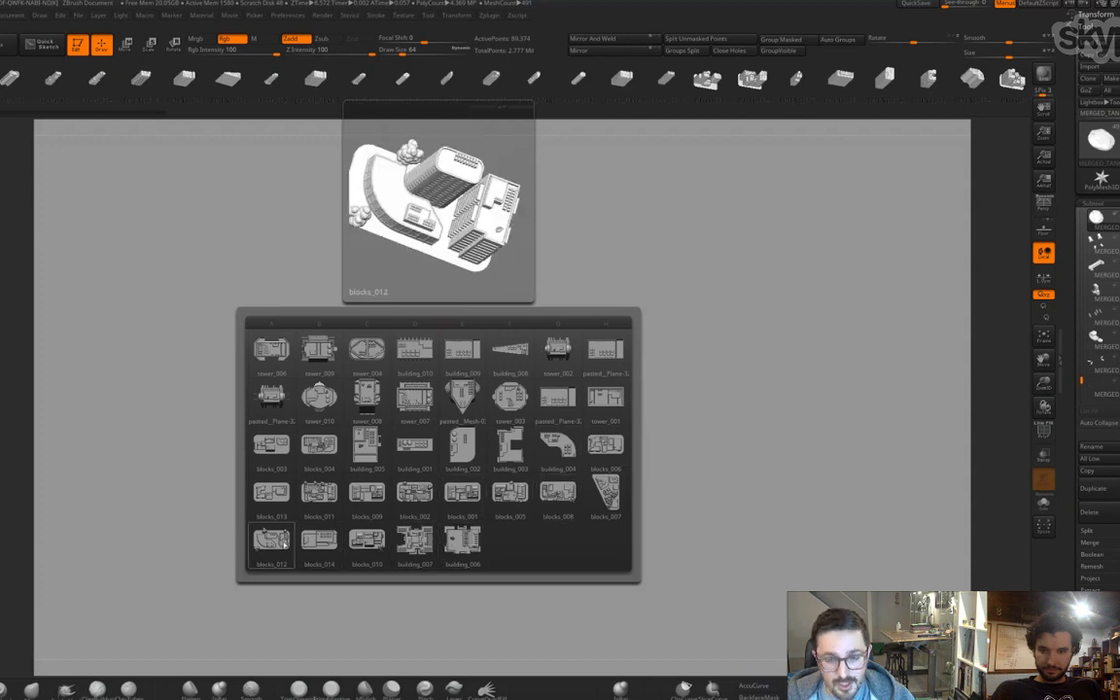
pyautogui.press('m')
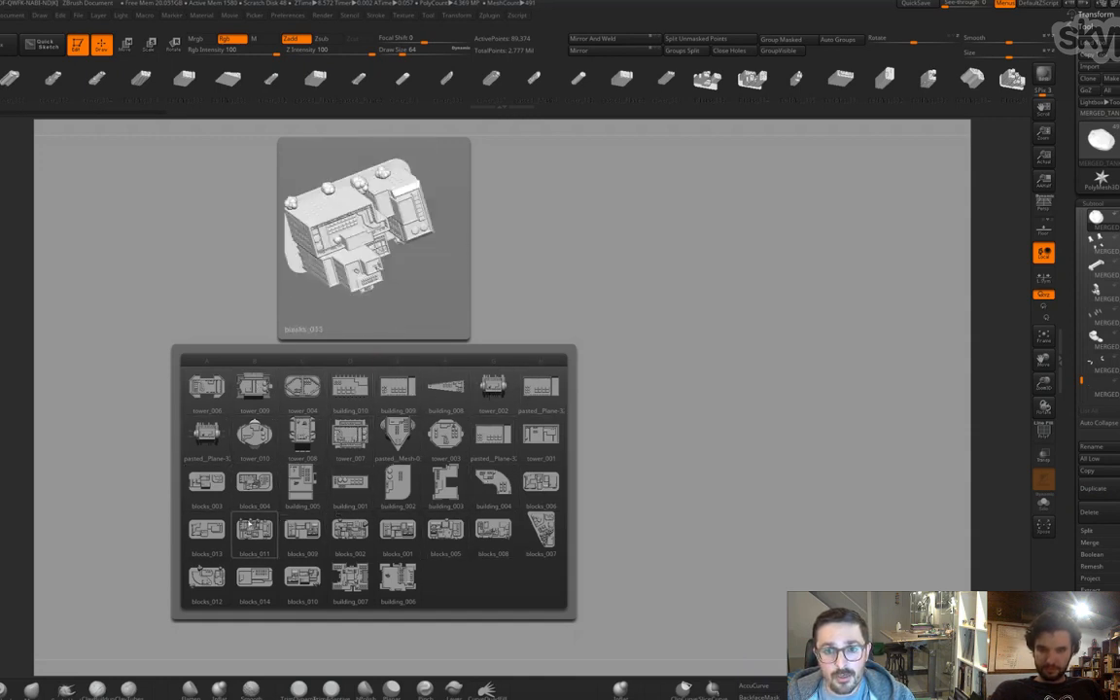
pyautogui.click(352, 580)
pyautogui.moveTo(445, 387); pyautogui.dragTo(555, 491)
pyautogui.moveTo(663, 498); pyautogui.dragTo(483, 374)
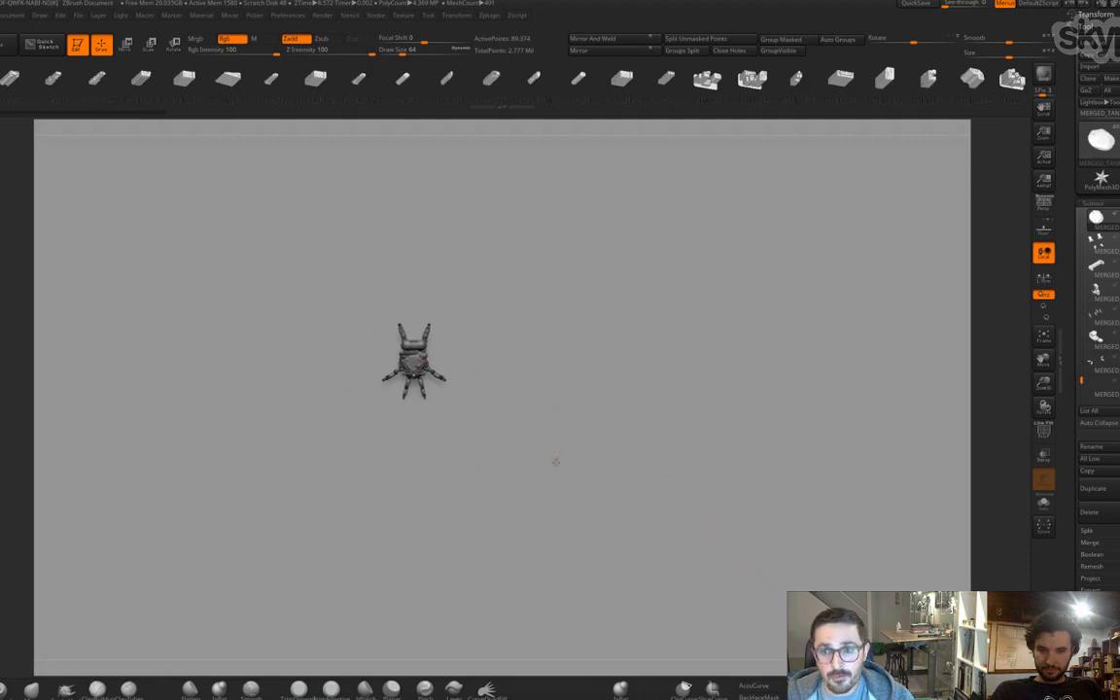
pyautogui.moveTo(549, 446); pyautogui.dragTo(555, 587)
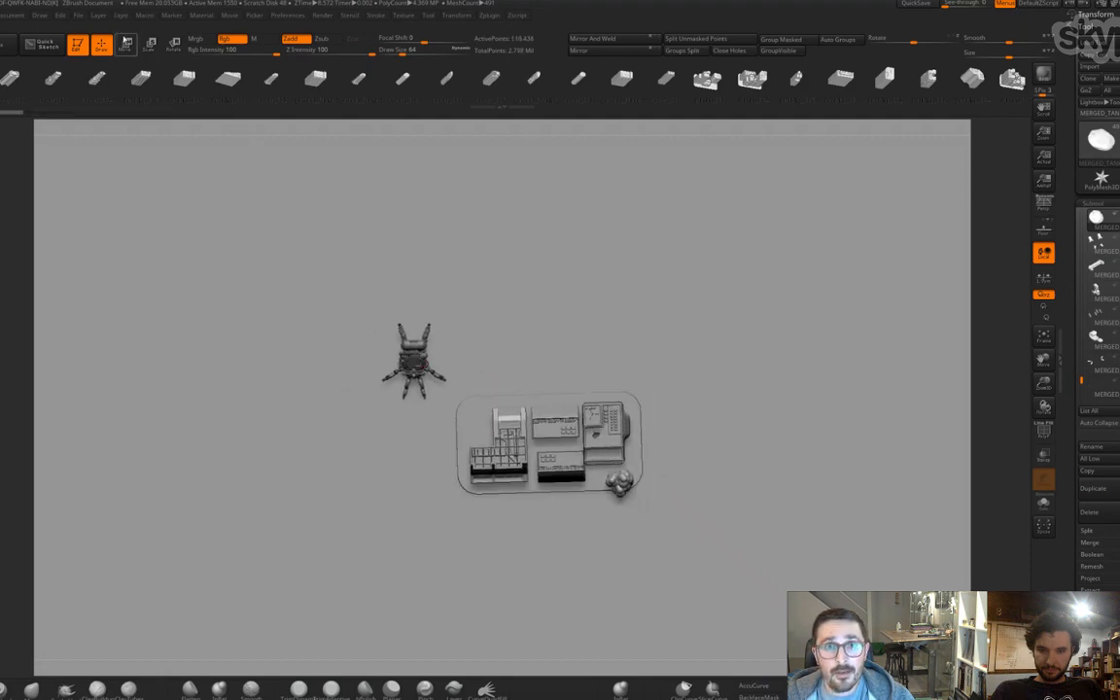
# - Move the inserted city block along its green axis, farther away from the spider tank
pyautogui.click(126, 43)
pyautogui.moveTo(567, 320); pyautogui.dragTo(545, 267)
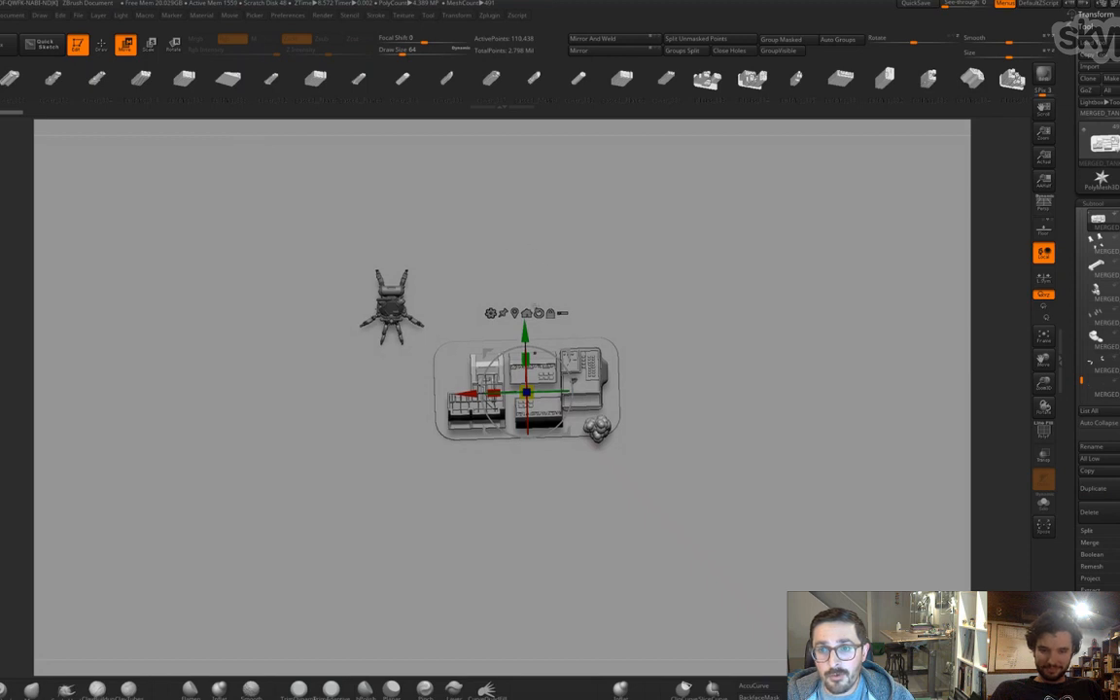
pyautogui.moveTo(525, 333); pyautogui.dragTo(525, 363)
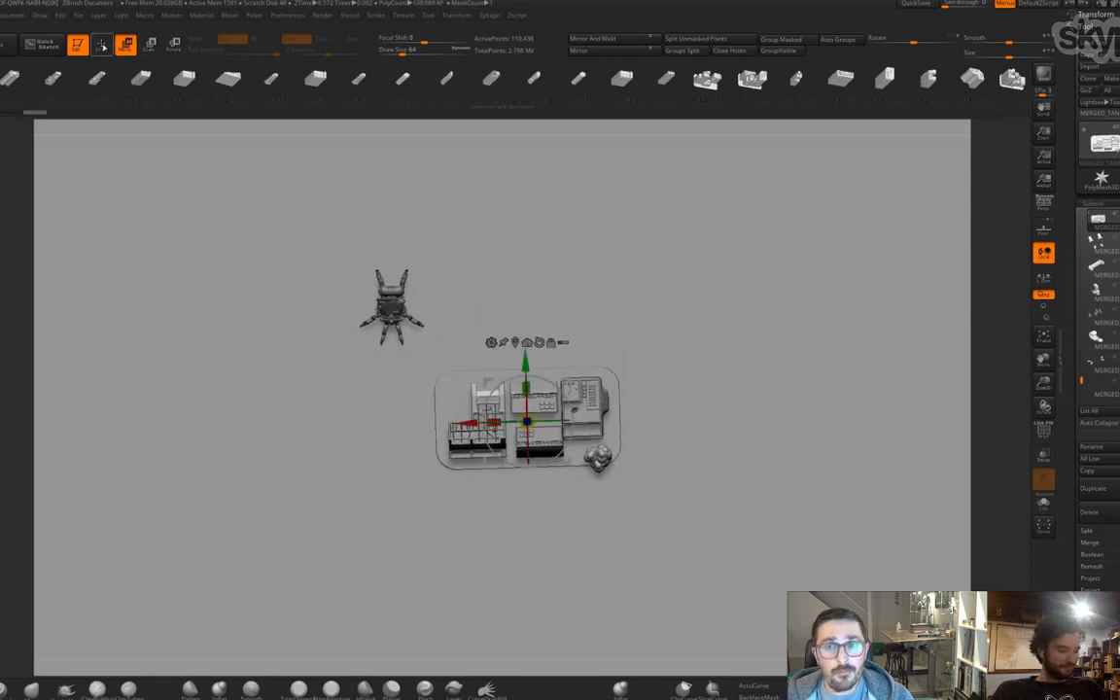
# - Insert the kite-shaped pasted__Mesh tower on the ground plane, across from the city block
pyautogui.click(101, 43)
pyautogui.moveTo(542, 302); pyautogui.dragTo(533, 335)
pyautogui.press('m')
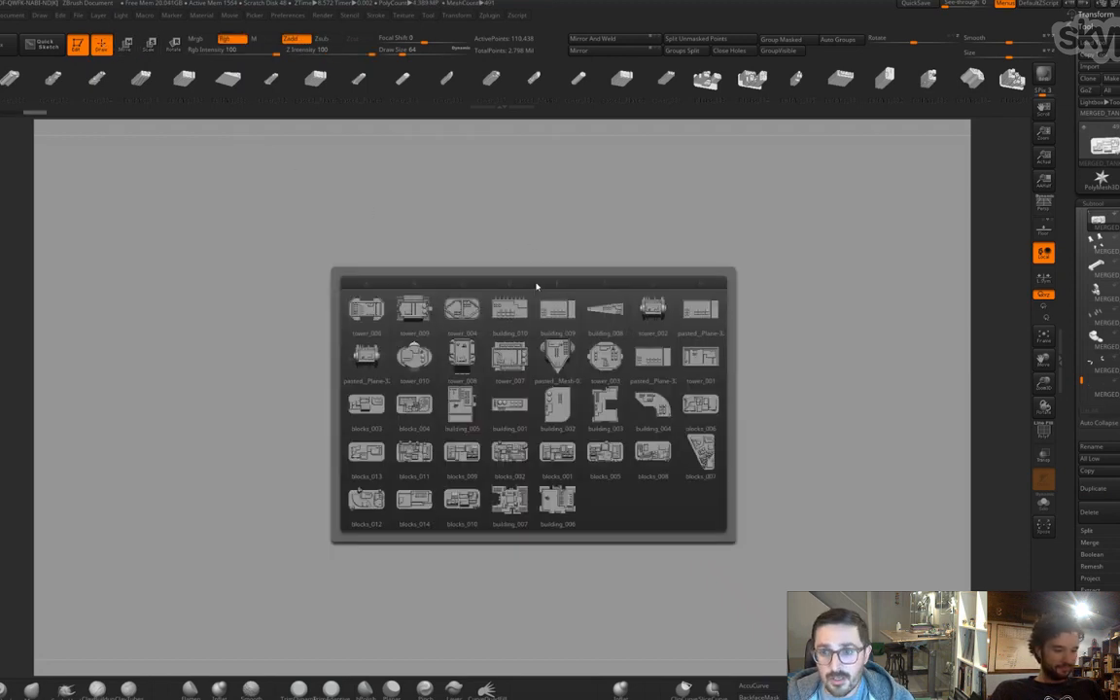
pyautogui.click(555, 358)
pyautogui.moveTo(578, 221); pyautogui.dragTo(528, 316)
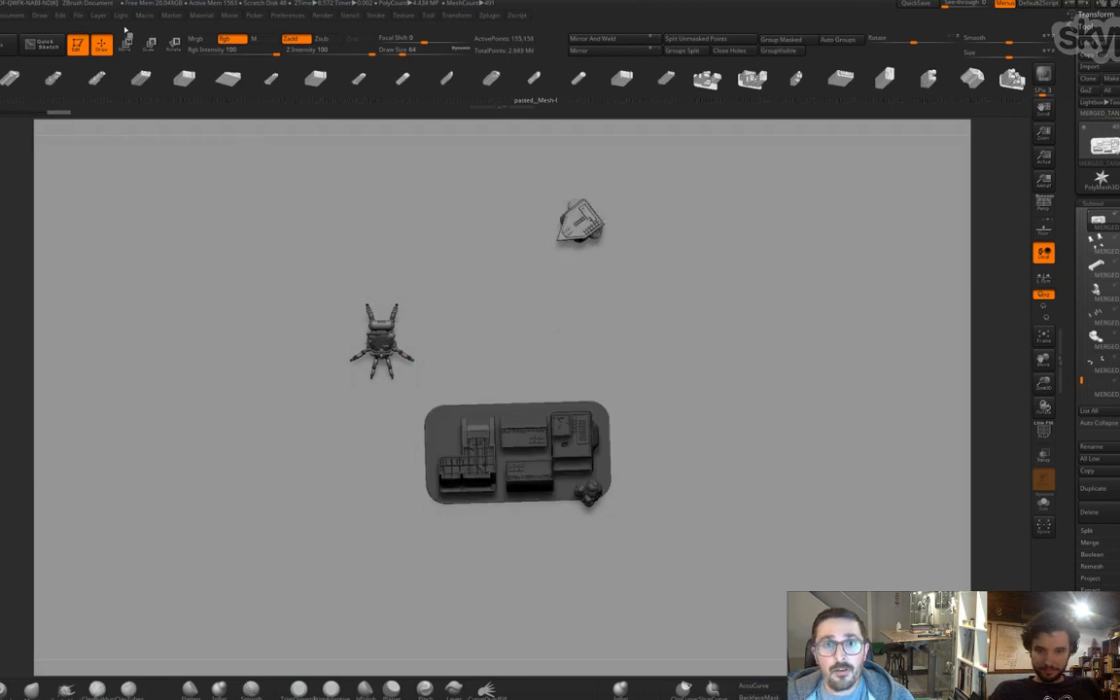
# - Scale the kite-shaped tower up uniformly so it rises above the city block
pyautogui.press('e')
pyautogui.moveTo(636, 333); pyautogui.dragTo(622, 399)
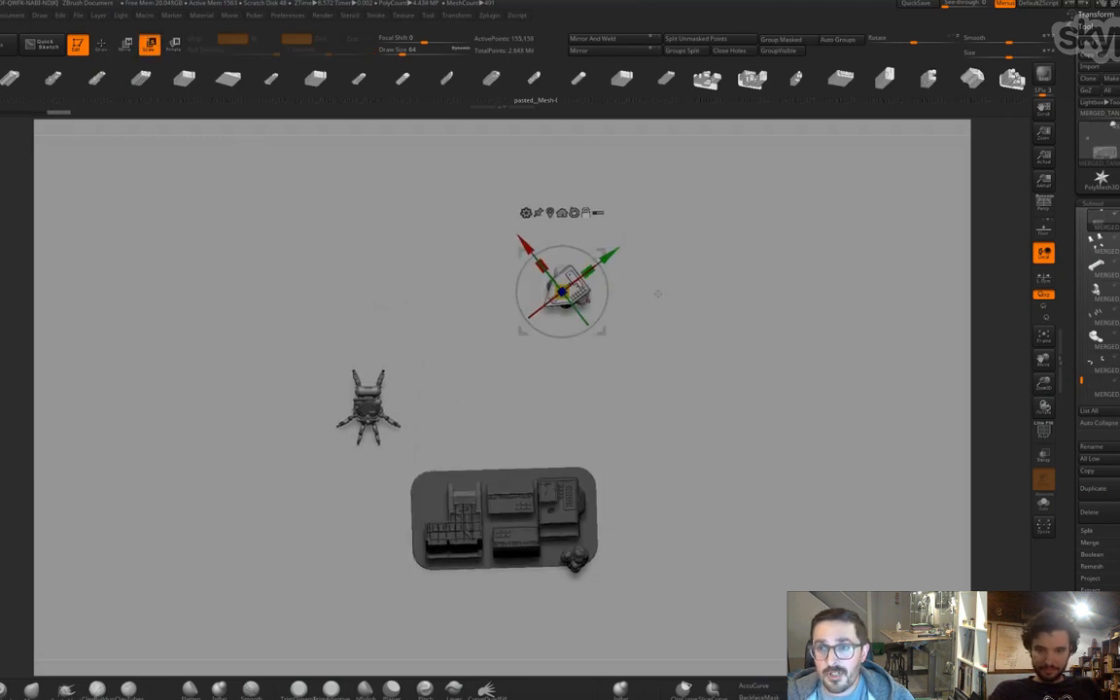
pyautogui.moveTo(657, 293); pyautogui.dragTo(657, 243)
pyautogui.moveTo(567, 293); pyautogui.dragTo(642, 288)
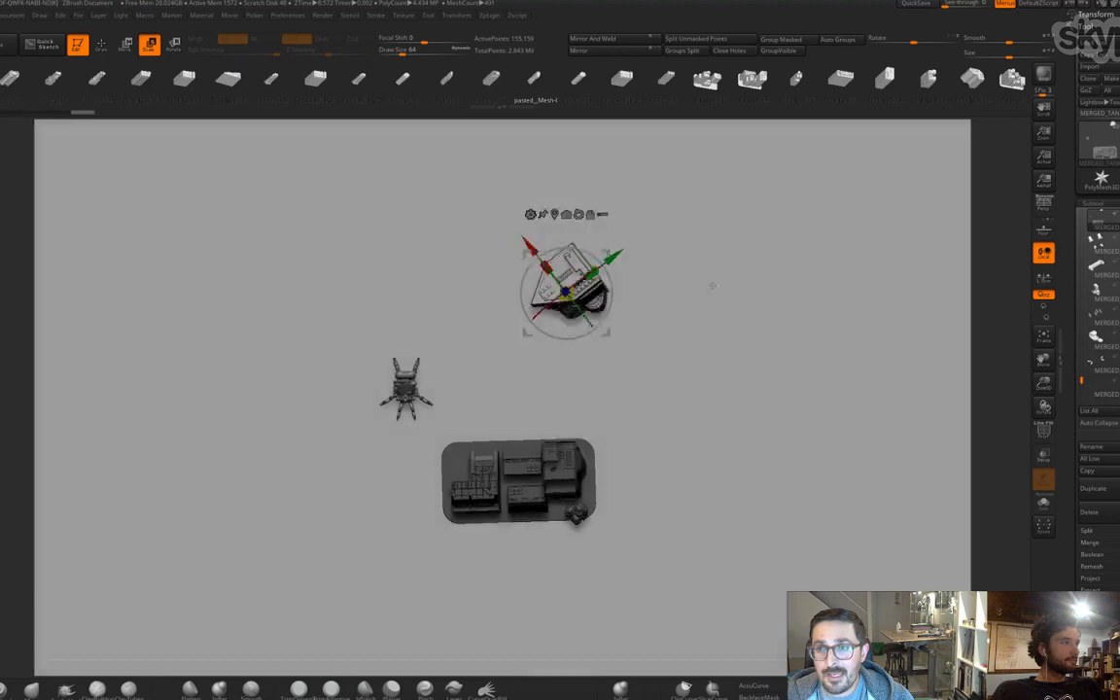
pyautogui.moveTo(713, 285); pyautogui.dragTo(682, 345)
# - Insert the curved building_004 piece on the ground between the tower and the city block, on the side away from the tank
pyautogui.click(101, 45)
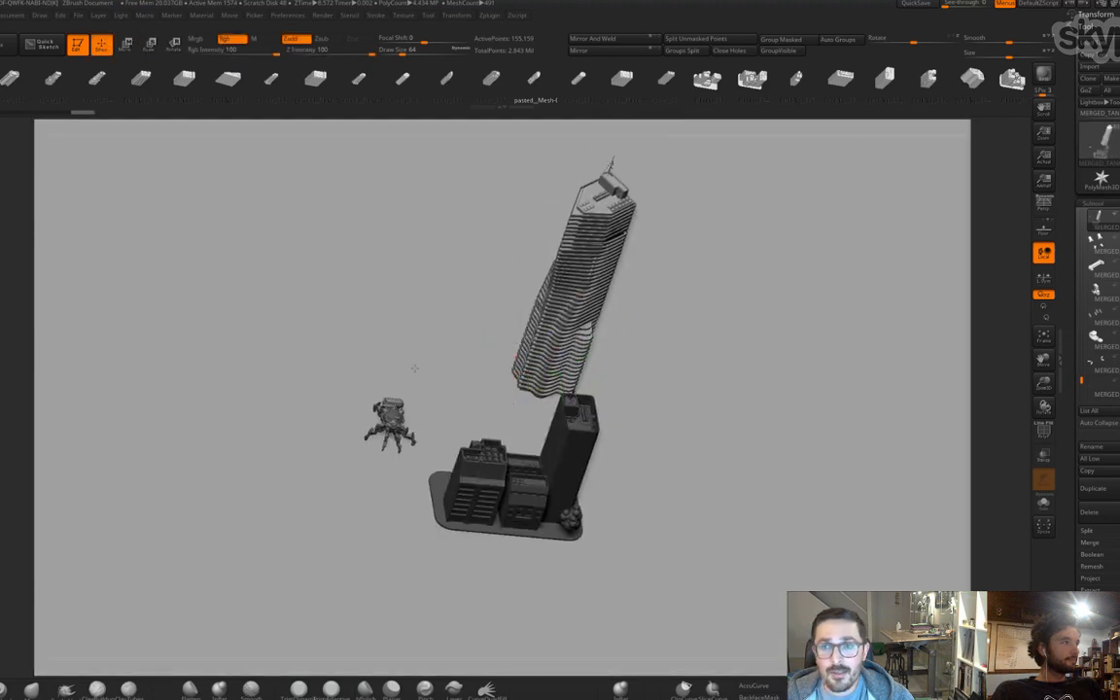
pyautogui.moveTo(416, 369)
pyautogui.mouseDown()
pyautogui.moveTo(485, 425)
pyautogui.moveTo(557, 451)
pyautogui.moveTo(507, 348)
pyautogui.mouseUp()
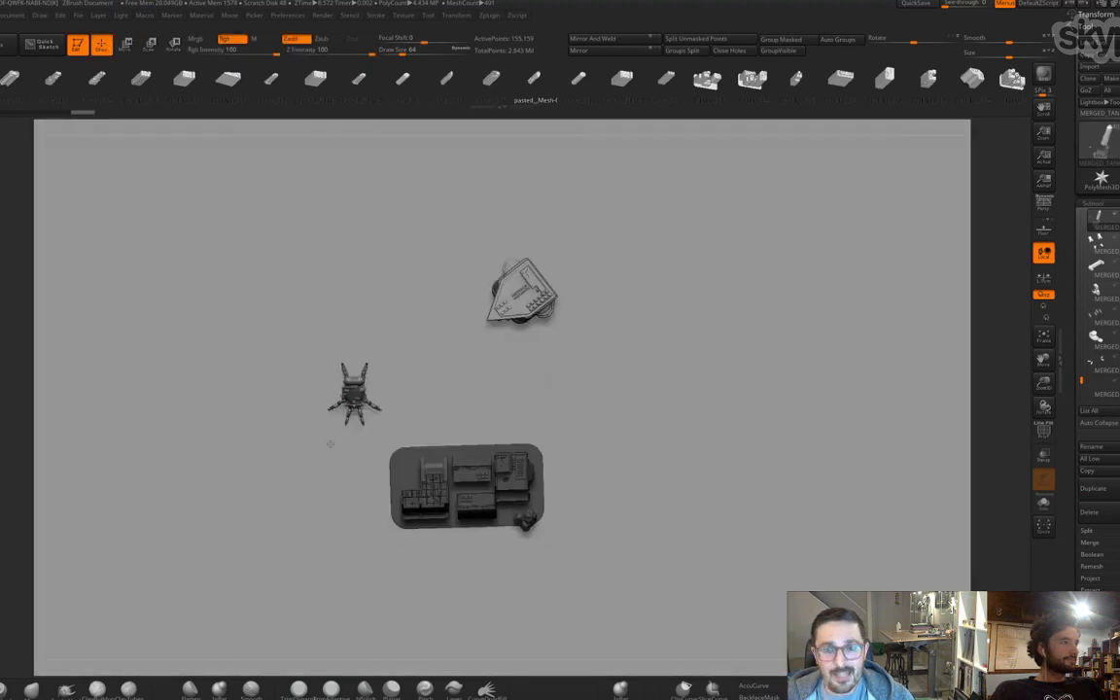
pyautogui.press('m')
pyautogui.click(529, 589)
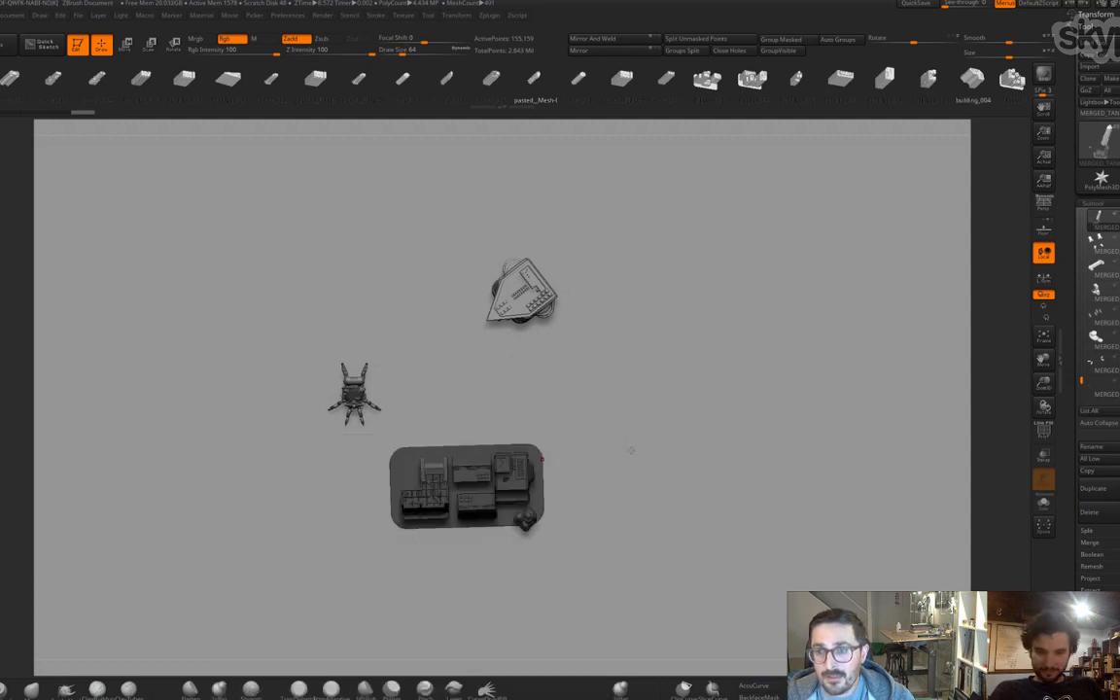
pyautogui.moveTo(633, 437); pyautogui.dragTo(521, 556)
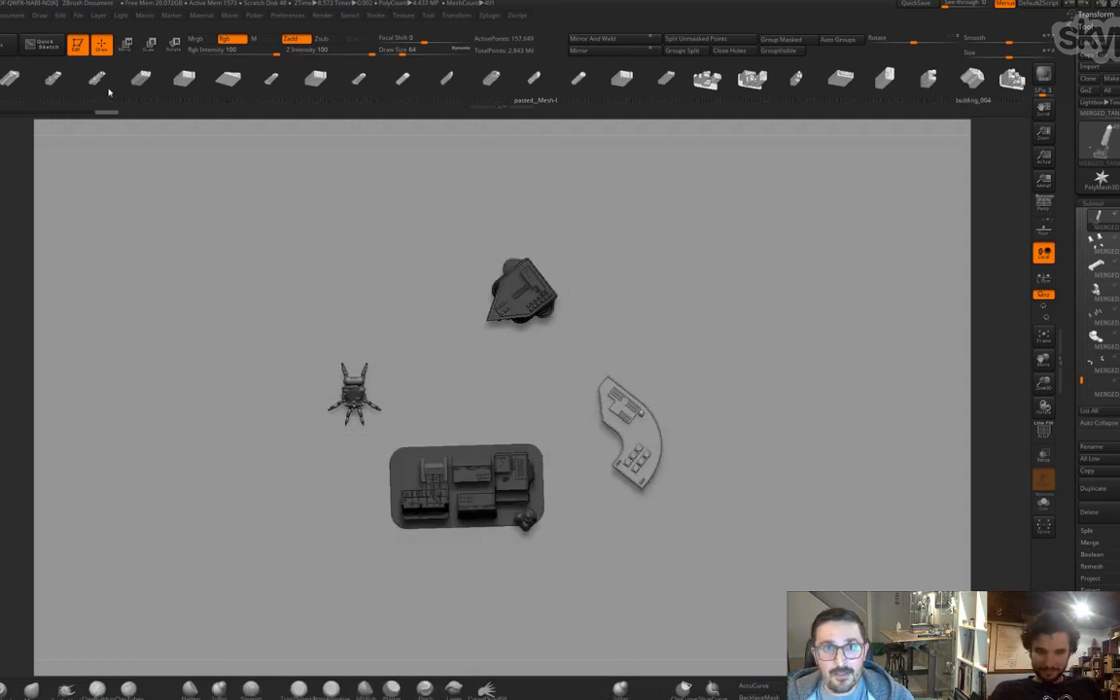
# - Insert the blocks_008 city block beyond the tower and move it closer to the other buildings
pyautogui.press('m')
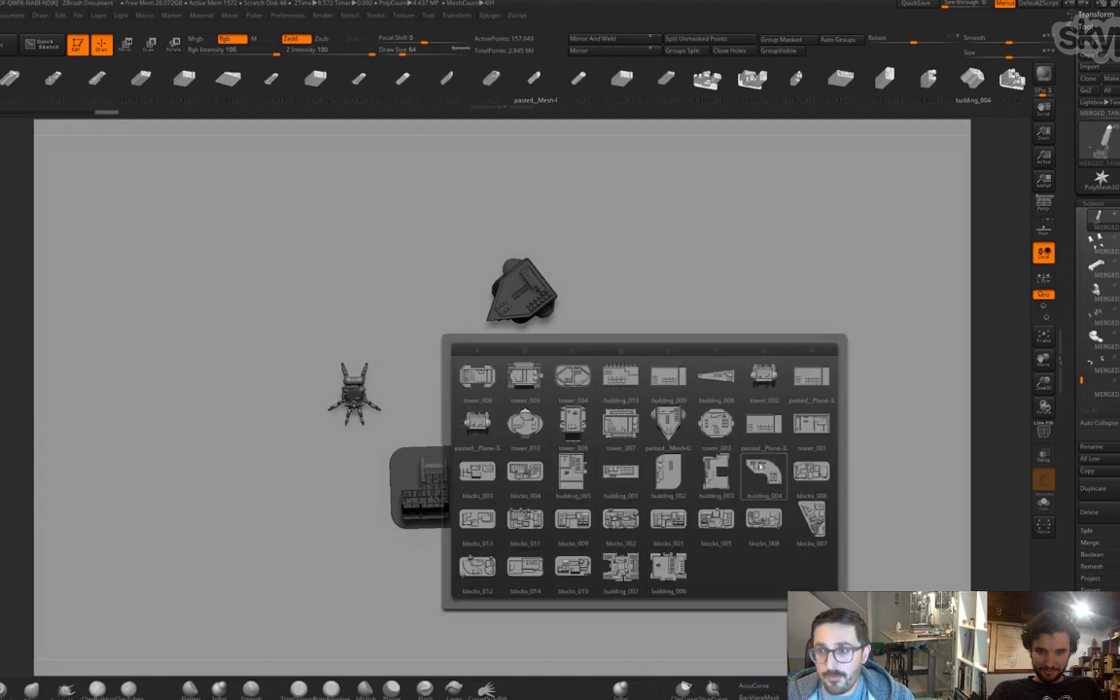
pyautogui.click(763, 523)
pyautogui.moveTo(708, 185); pyautogui.dragTo(725, 312)
pyautogui.click(127, 45)
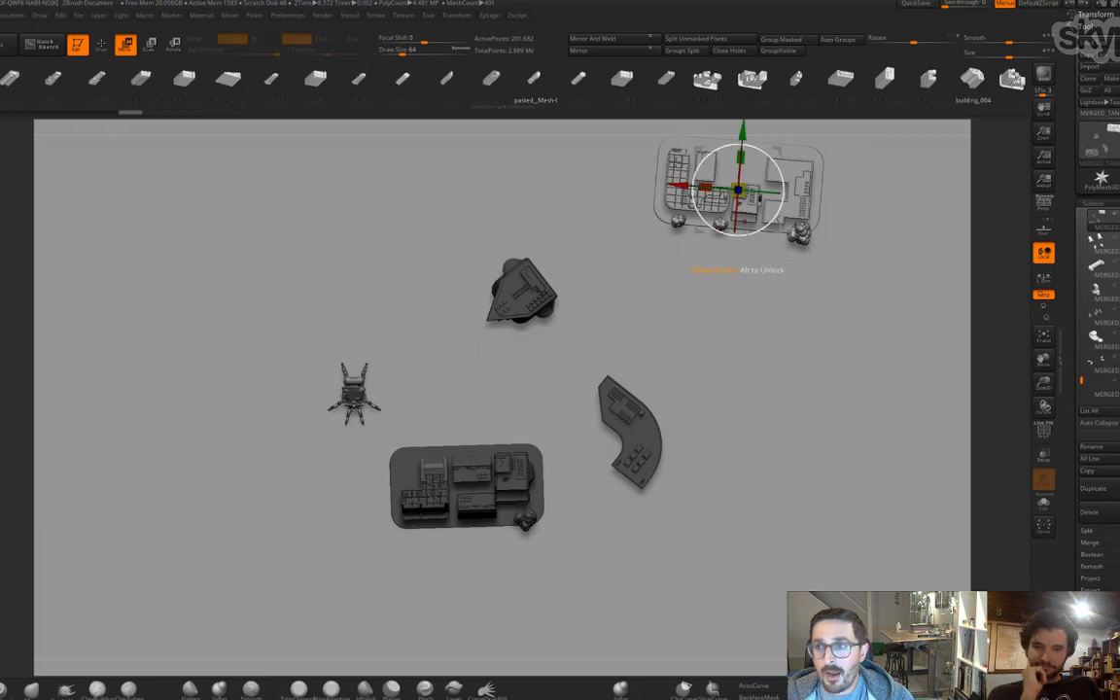
pyautogui.moveTo(741, 161); pyautogui.dragTo(670, 254)
pyautogui.moveTo(719, 467); pyautogui.dragTo(666, 466)
# - Turn on perspective, return to Draw mode, and view the tank and building cluster from street level and from above
pyautogui.moveTo(710, 542); pyautogui.dragTo(703, 464)
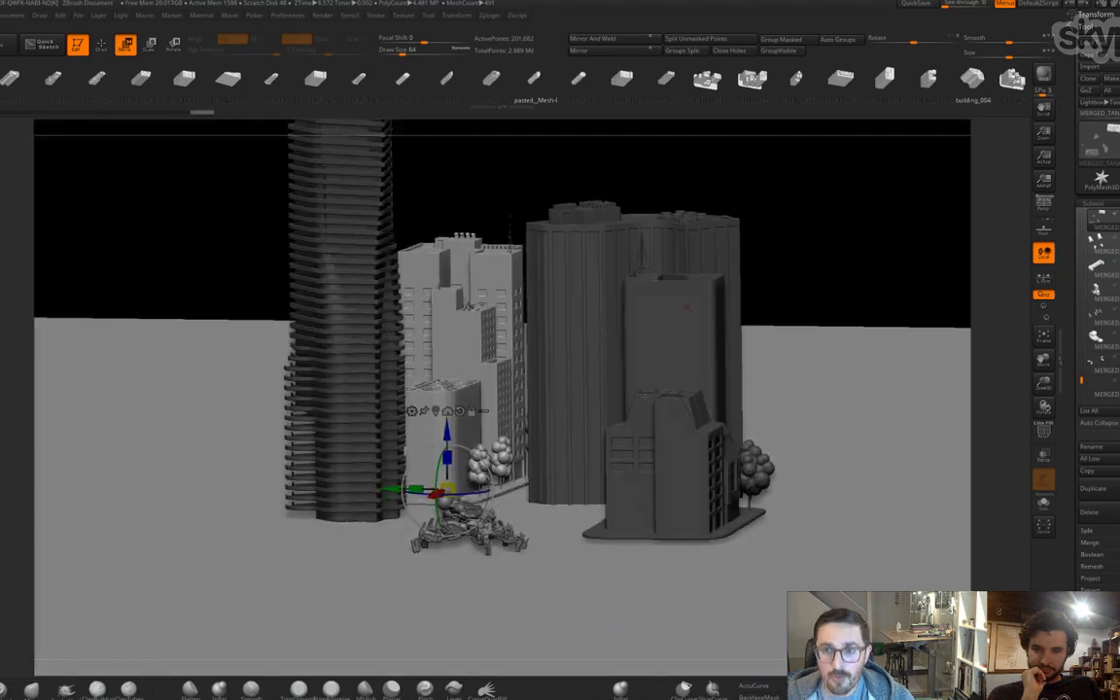
pyautogui.moveTo(644, 397); pyautogui.dragTo(593, 491)
pyautogui.click(1042, 202)
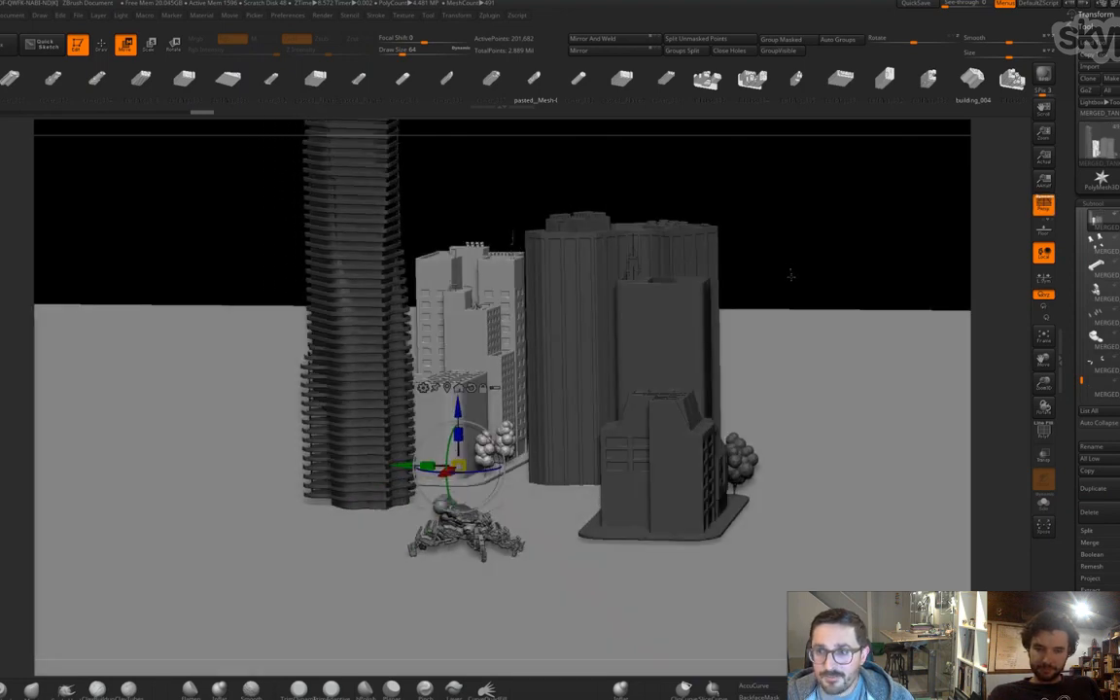
pyautogui.moveTo(512, 237); pyautogui.dragTo(525, 408)
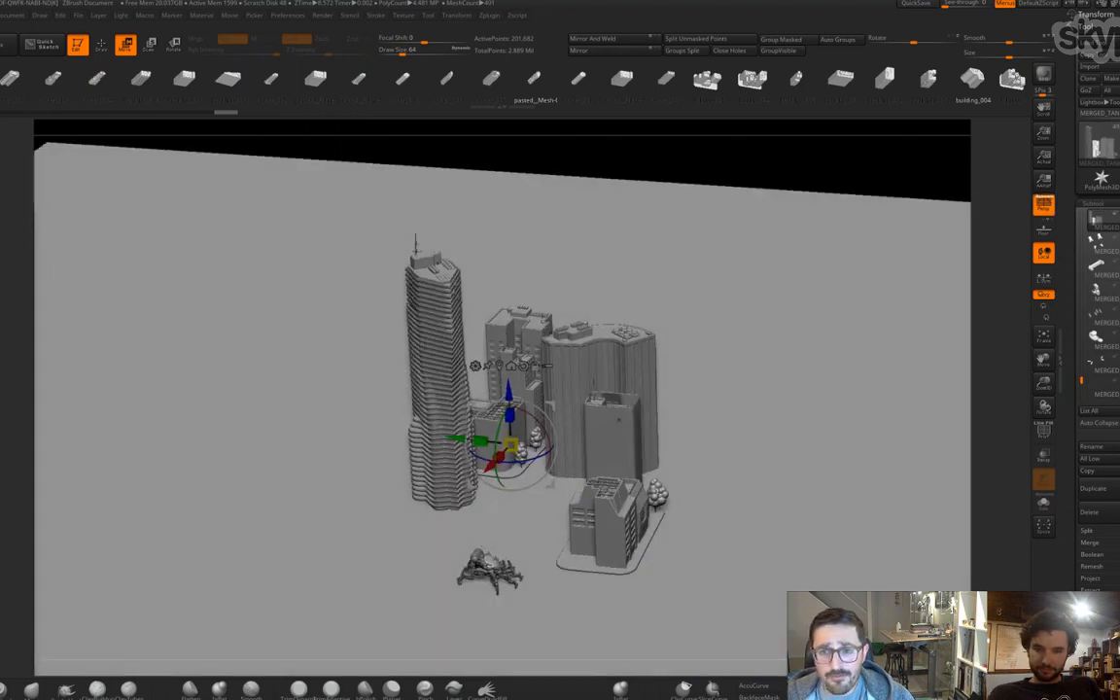
pyautogui.click(106, 44)
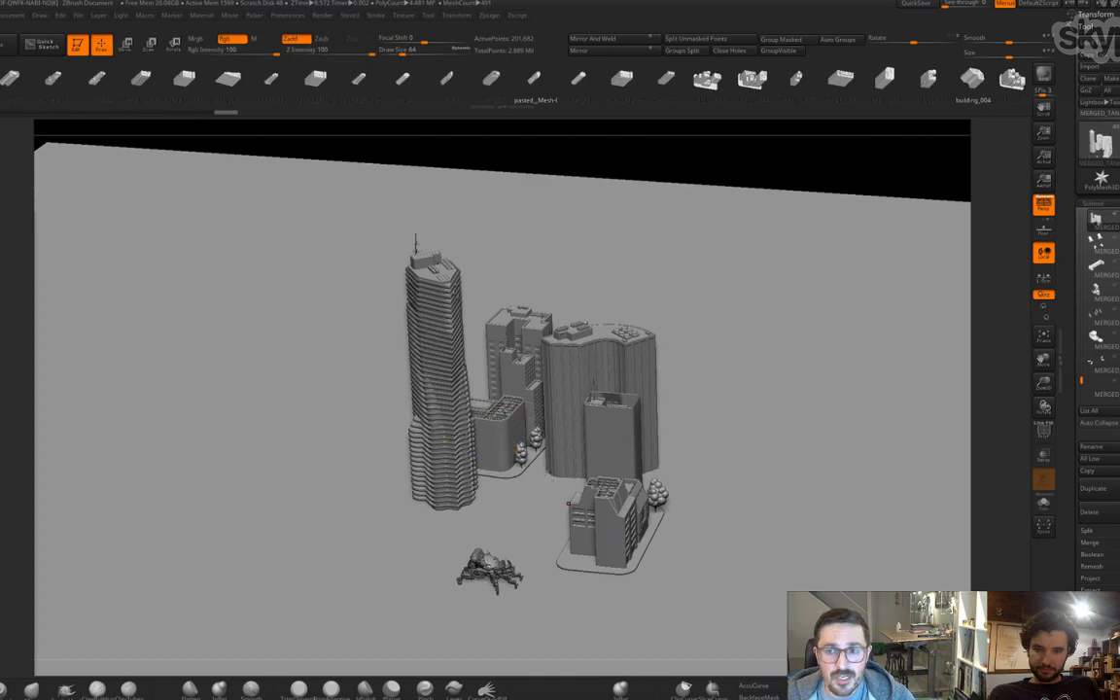
pyautogui.moveTo(547, 505)
pyautogui.mouseDown()
pyautogui.moveTo(547, 486)
pyautogui.moveTo(496, 525)
pyautogui.mouseUp()
pyautogui.moveTo(528, 474); pyautogui.dragTo(562, 442)
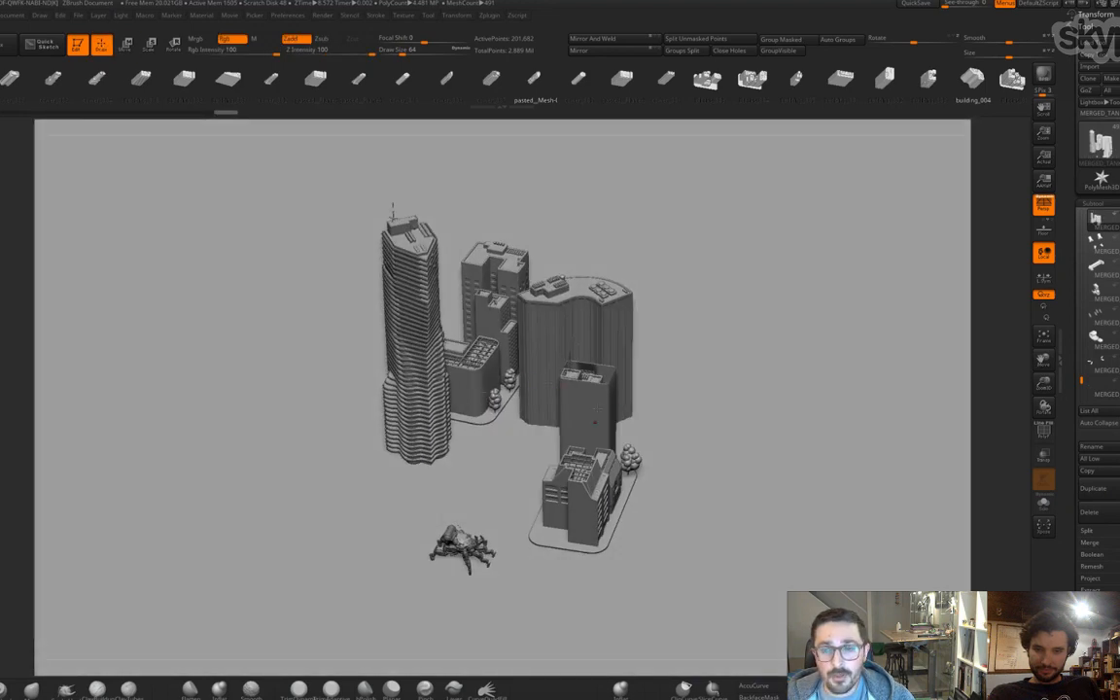
# - Reframe the tank and building cluster and set KeyShot as the external renderer
pyautogui.moveTo(619, 392); pyautogui.dragTo(632, 428)
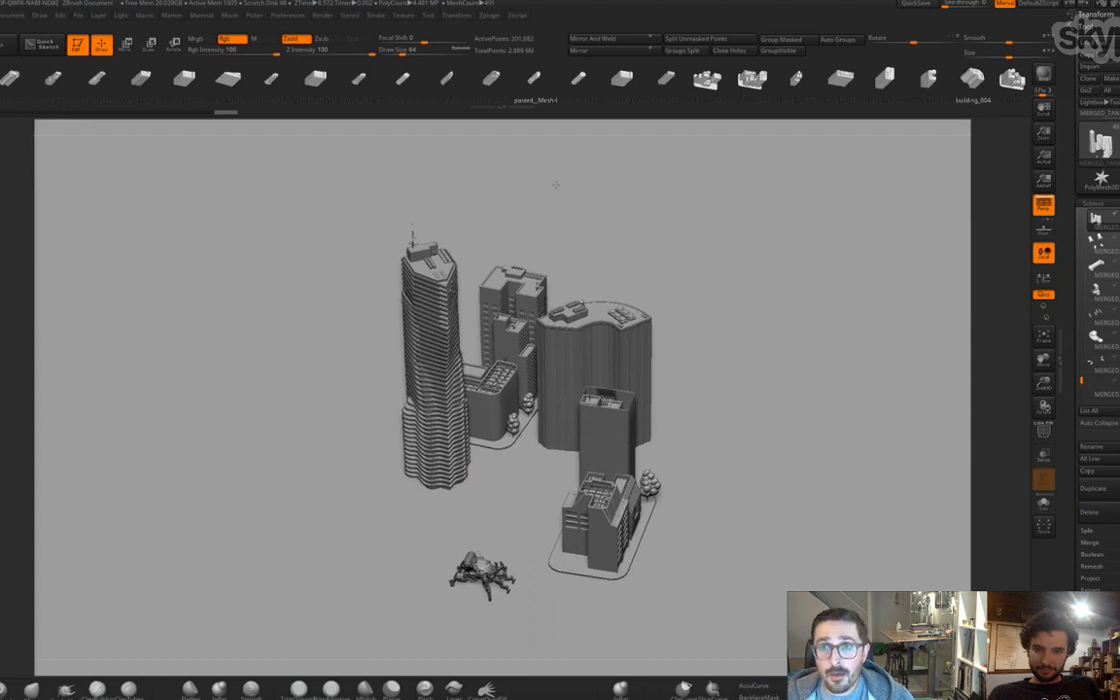
pyautogui.click(331, 16)
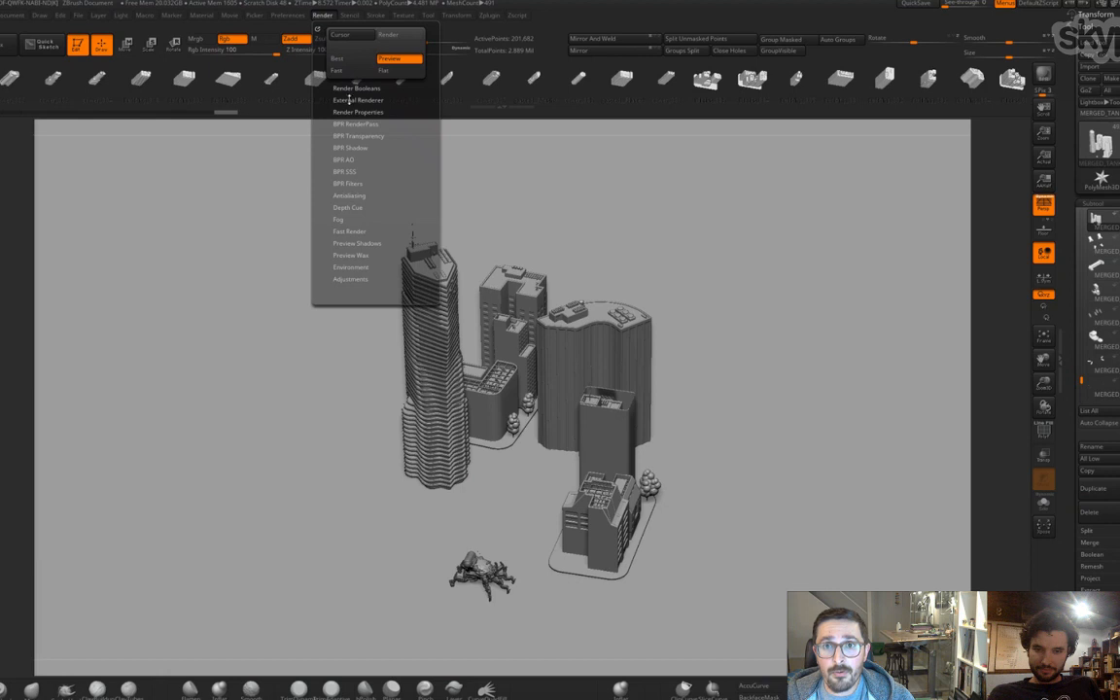
pyautogui.click(348, 100)
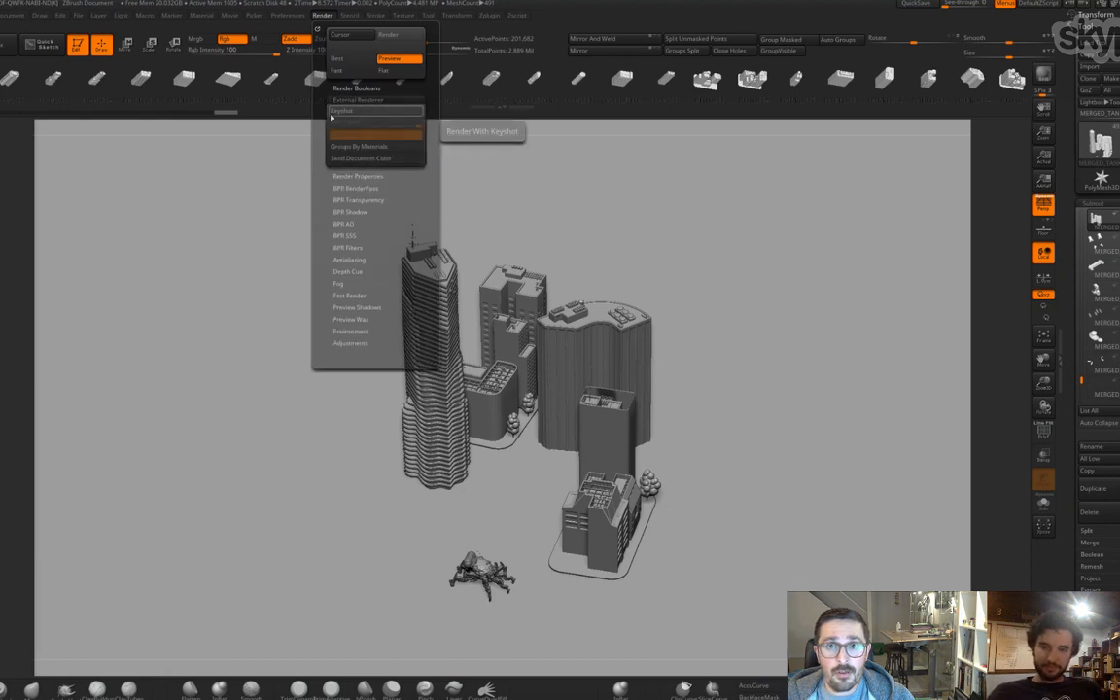
pyautogui.click(365, 113)
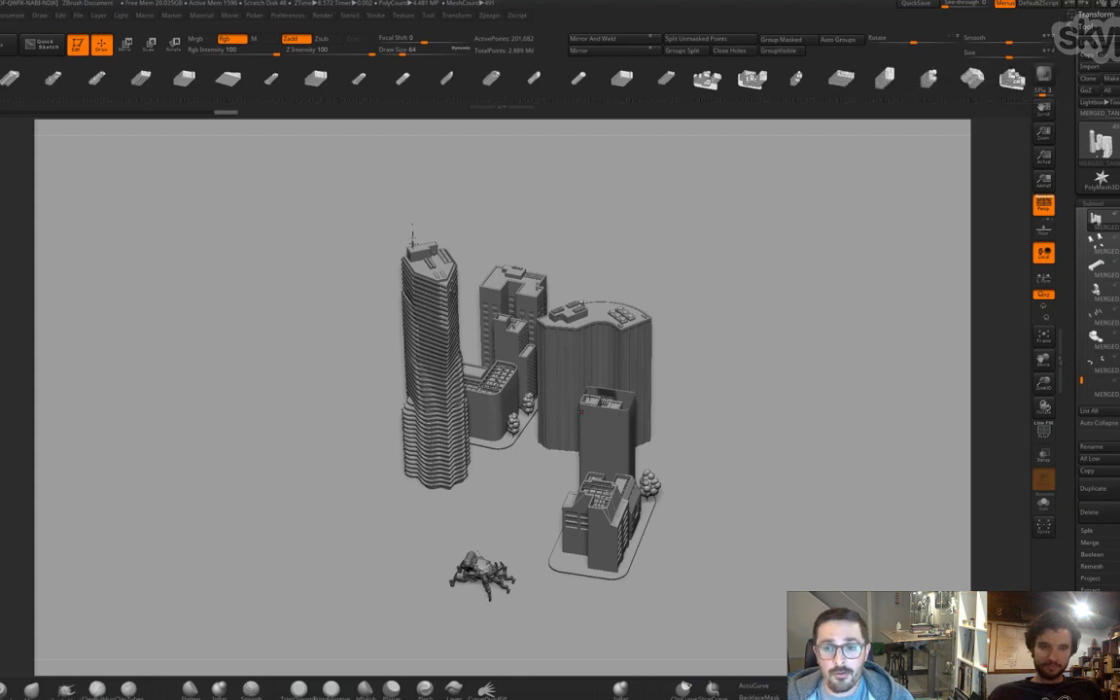
# - Examine the tank and buildings from several angles and browse the available block, building and tower insert pieces
pyautogui.moveTo(700, 408); pyautogui.dragTo(581, 401)
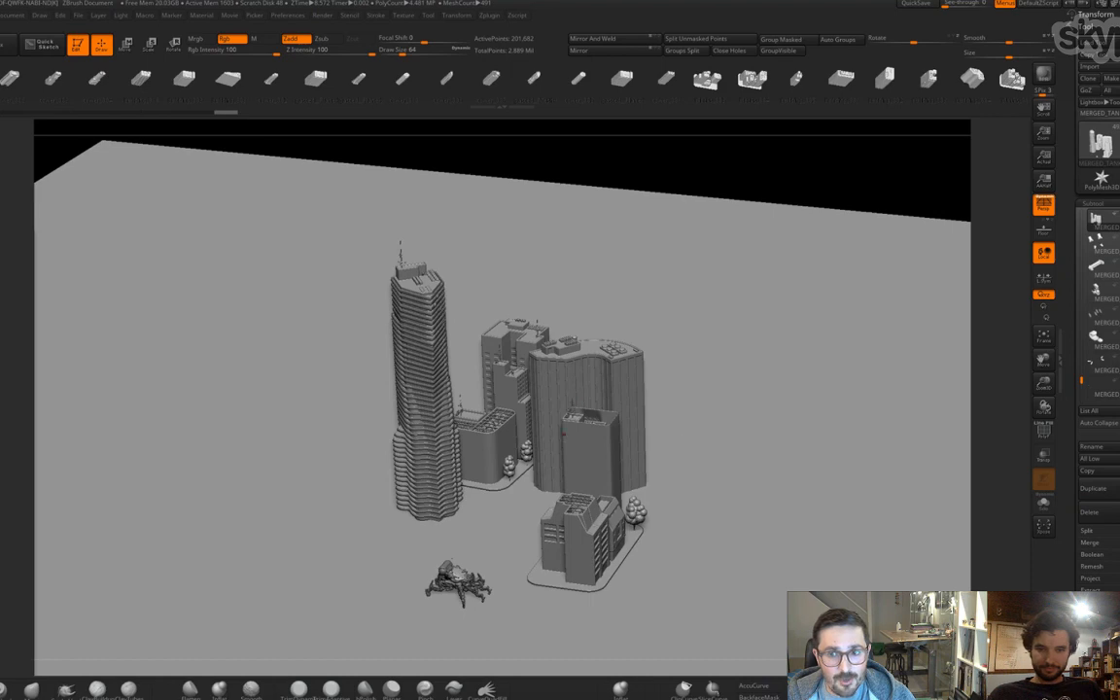
pyautogui.moveTo(564, 434); pyautogui.dragTo(595, 479)
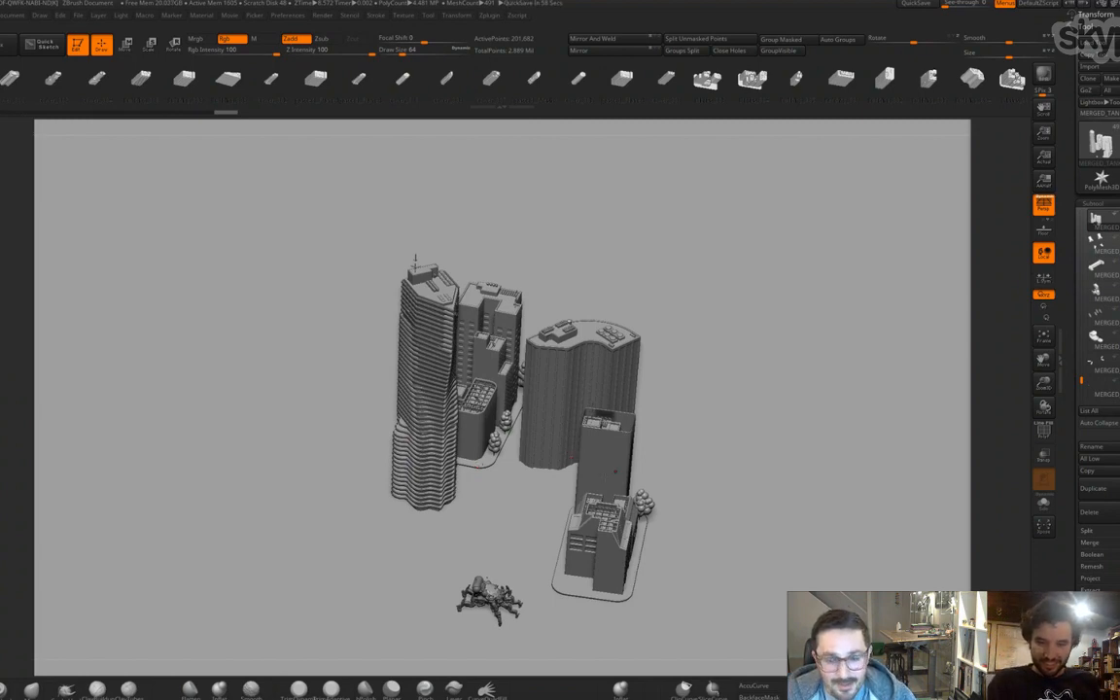
pyautogui.moveTo(582, 464); pyautogui.dragTo(506, 437)
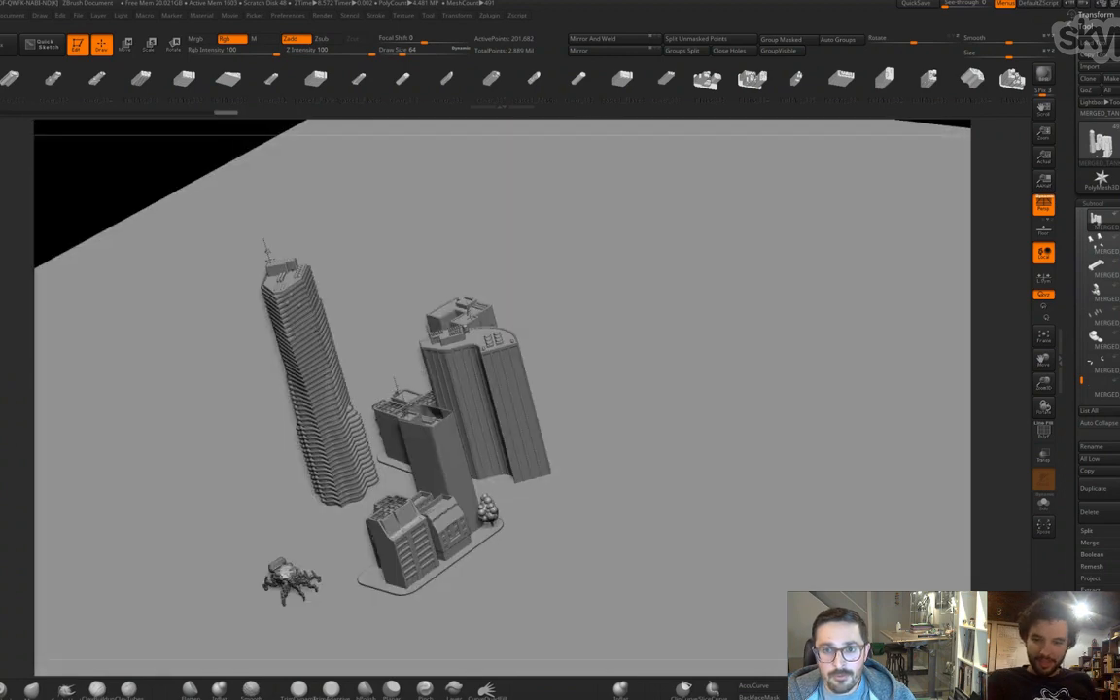
pyautogui.moveTo(510, 311); pyautogui.dragTo(569, 428)
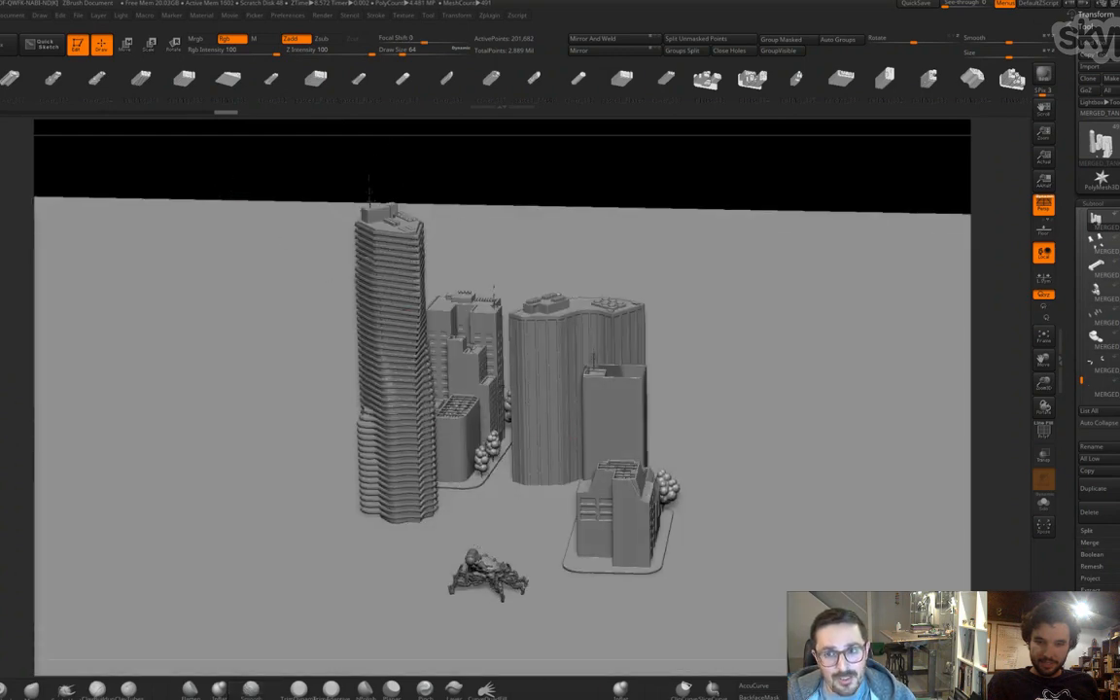
pyautogui.moveTo(521, 403)
pyautogui.mouseDown()
pyautogui.moveTo(521, 457)
pyautogui.moveTo(521, 403)
pyautogui.mouseUp()
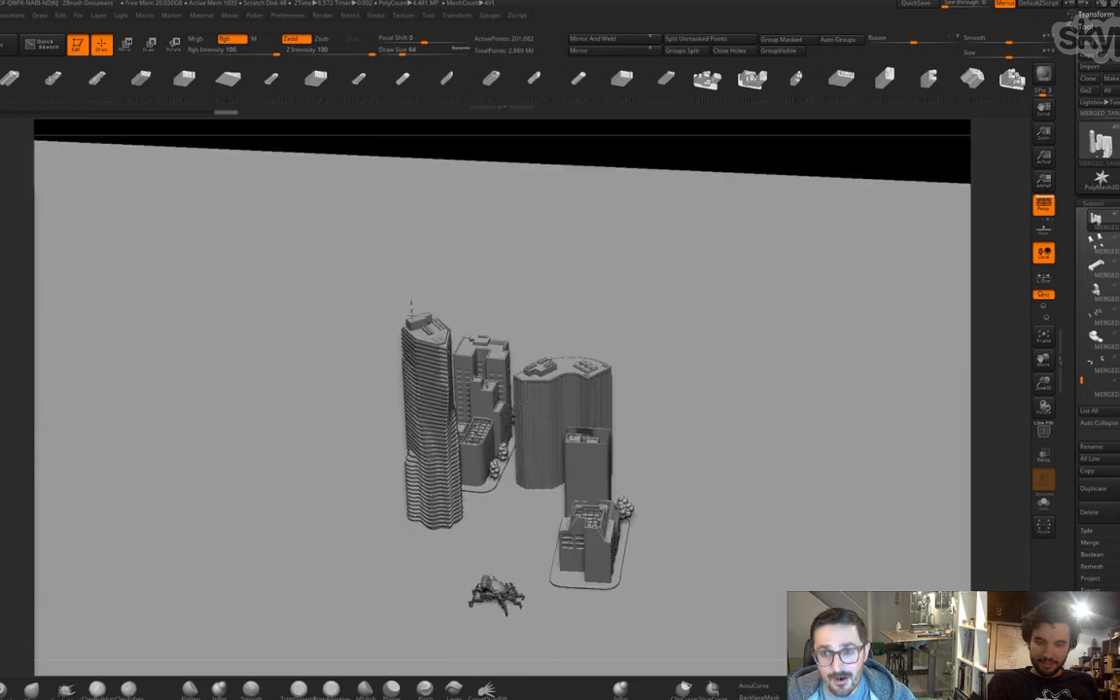
pyautogui.press('m')
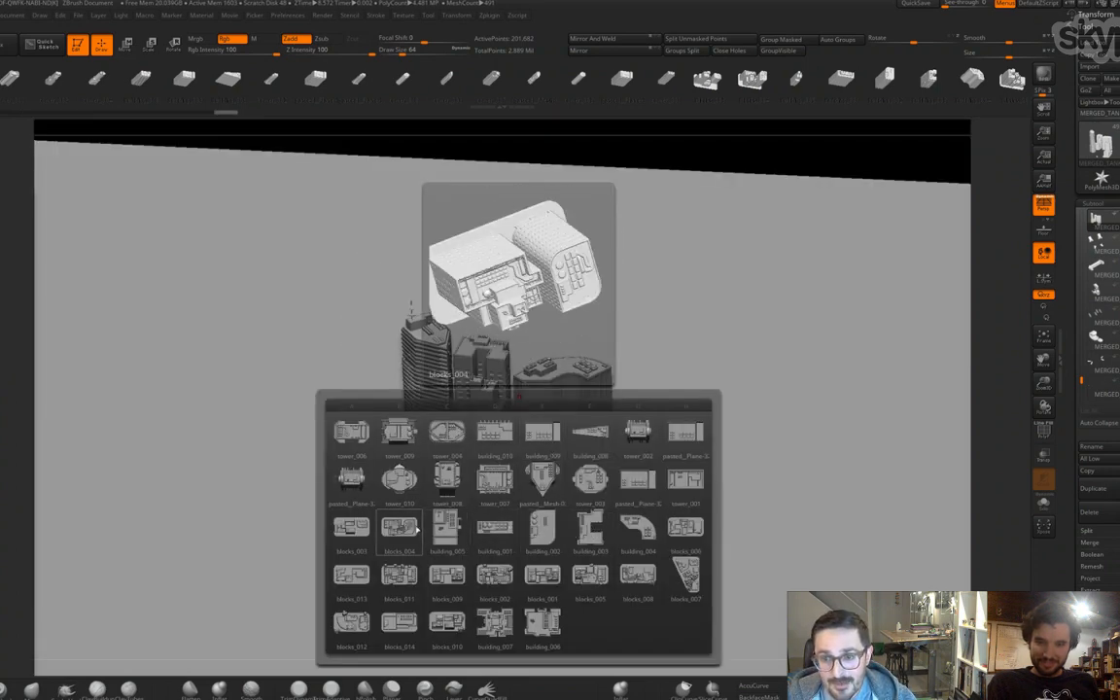
pyautogui.click(442, 613)
pyautogui.moveTo(732, 409)
pyautogui.mouseDown()
pyautogui.moveTo(735, 394)
pyautogui.moveTo(728, 408)
pyautogui.mouseUp()
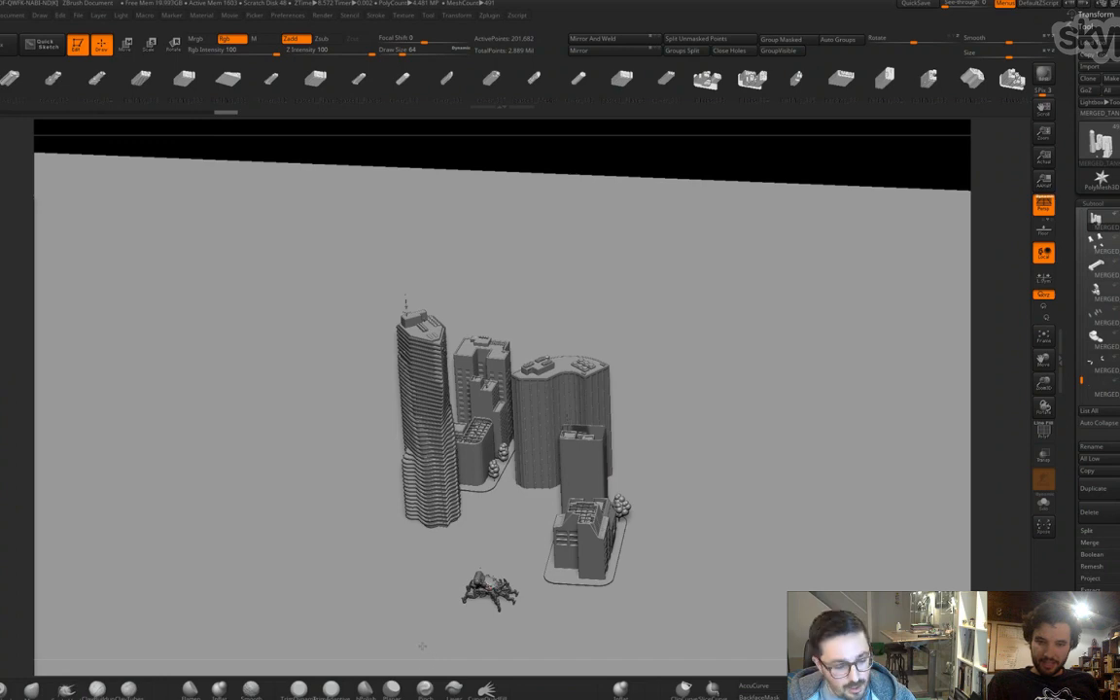
# - Switch to KeyShot and resume the paused real-time render of the MAXX_STREAM_TEST_06 scene
pyautogui.press('super')
pyautogui.click(317, 696)
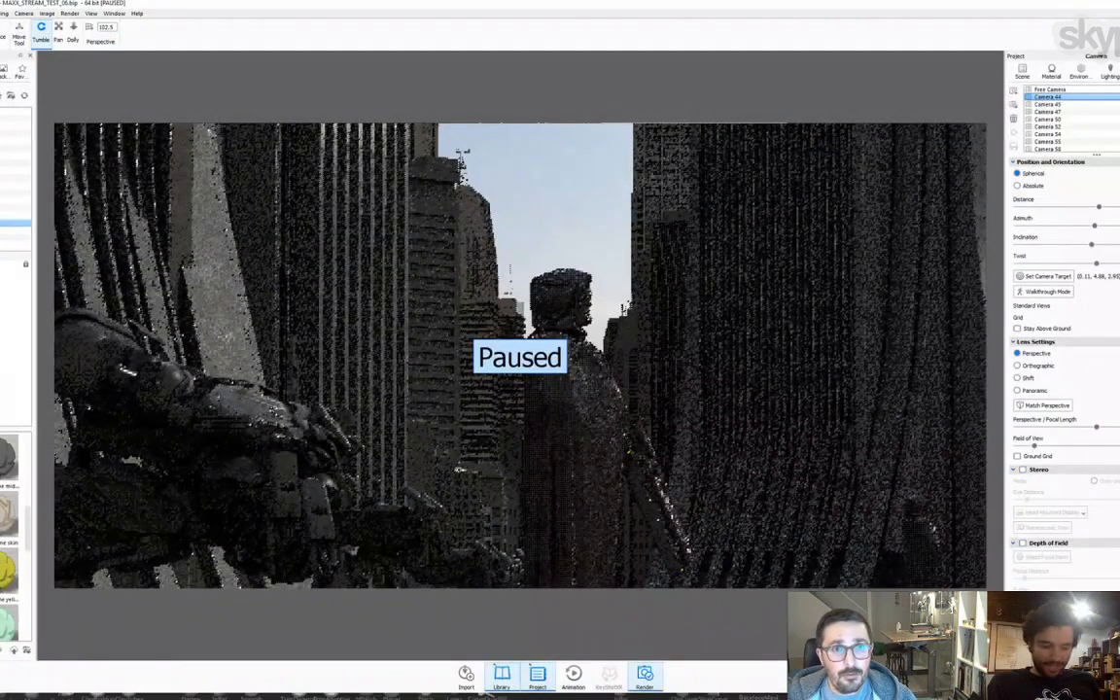
pyautogui.hotkey('shift', 'p')
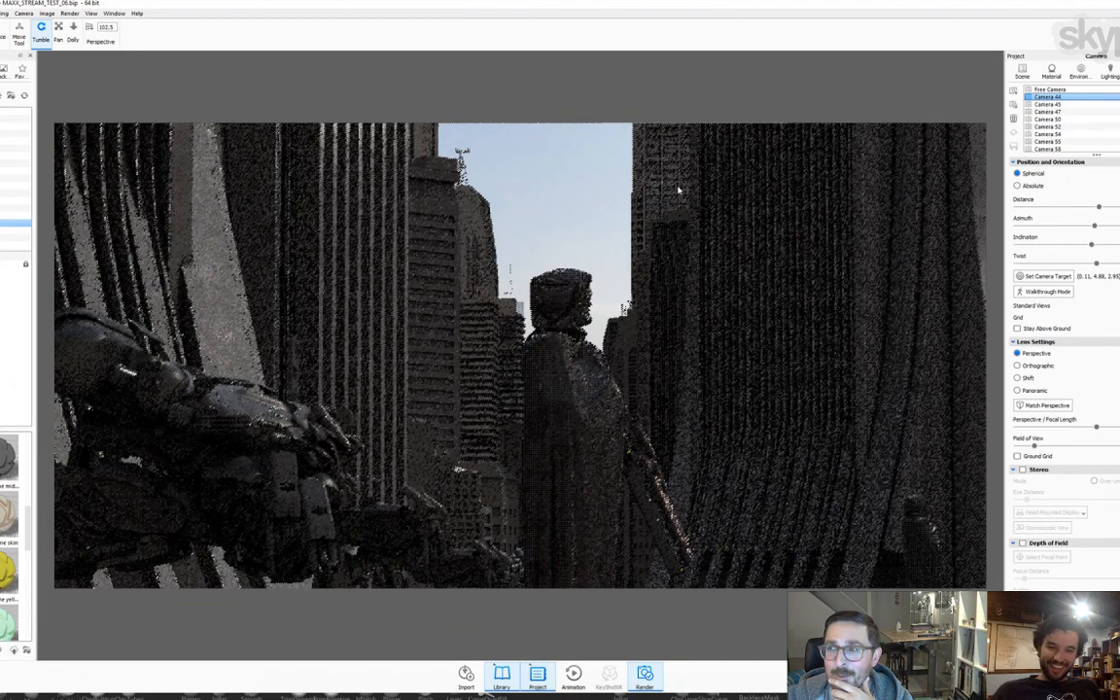
pyautogui.scroll(-1, 1073, 140)
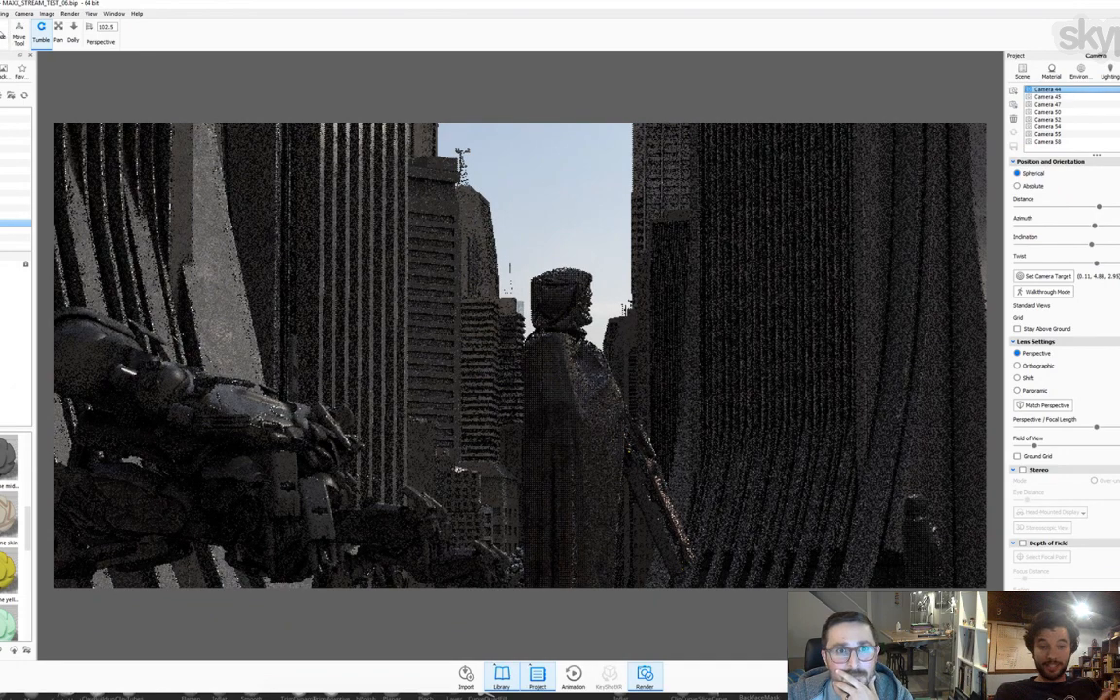
# - Turn on Performance Mode and pull the camera back to view the tank, figures and towers from above
pyautogui.click(3, 32)
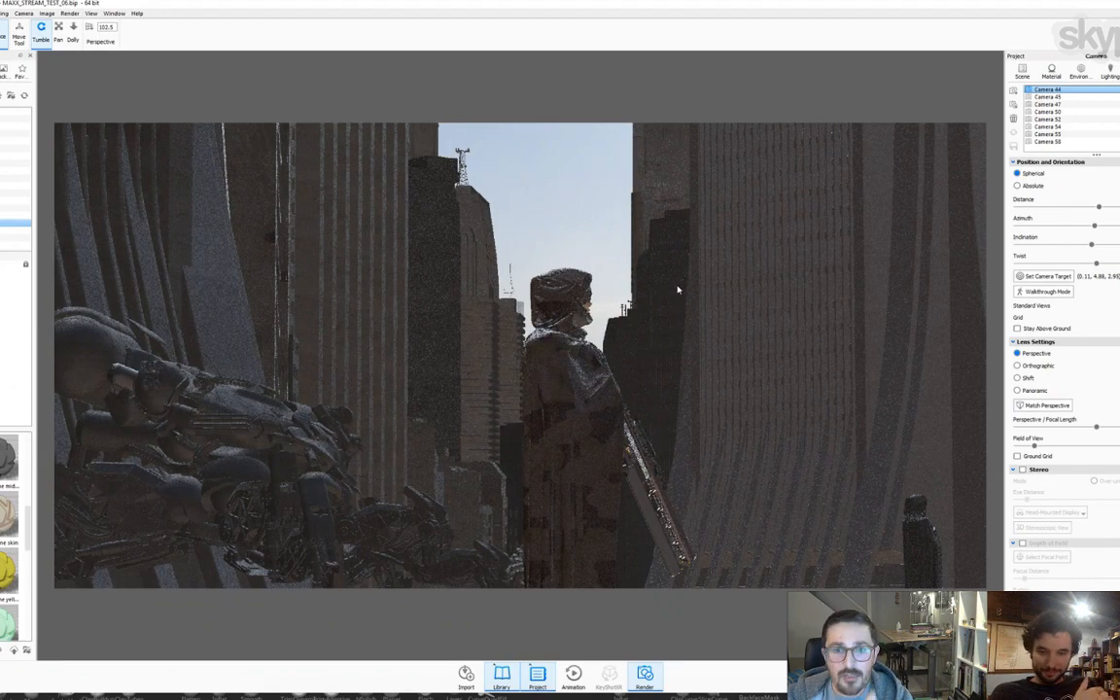
pyautogui.scroll(-3, 646, 346)
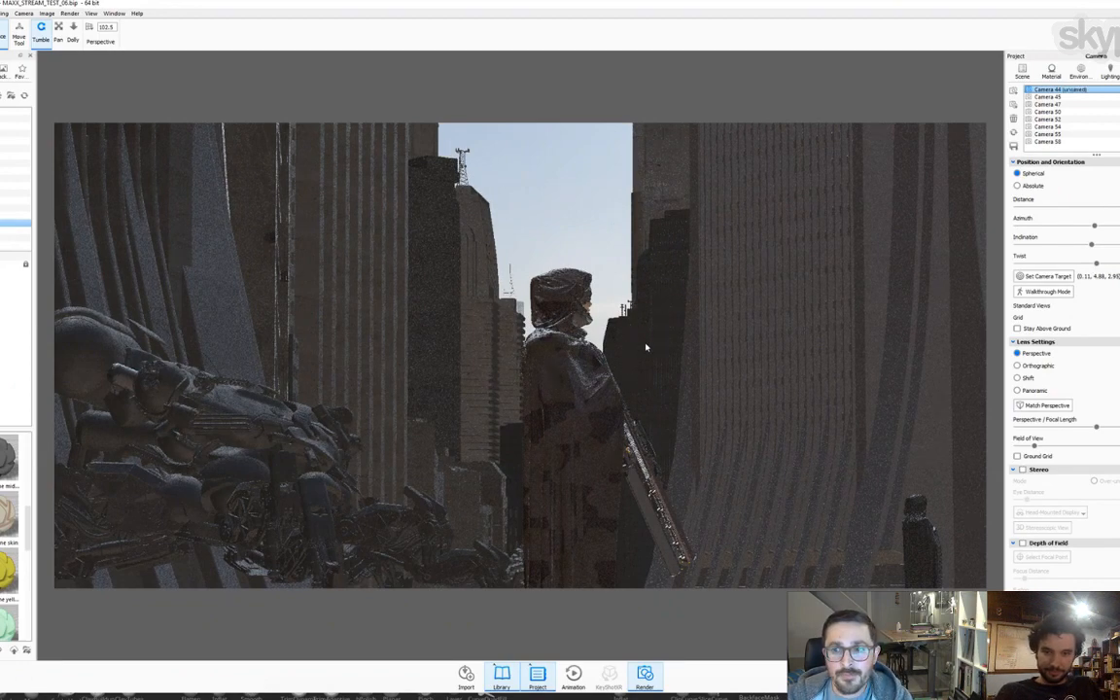
pyautogui.moveTo(646, 347); pyautogui.dragTo(610, 350)
pyautogui.scroll(-2, 610, 349)
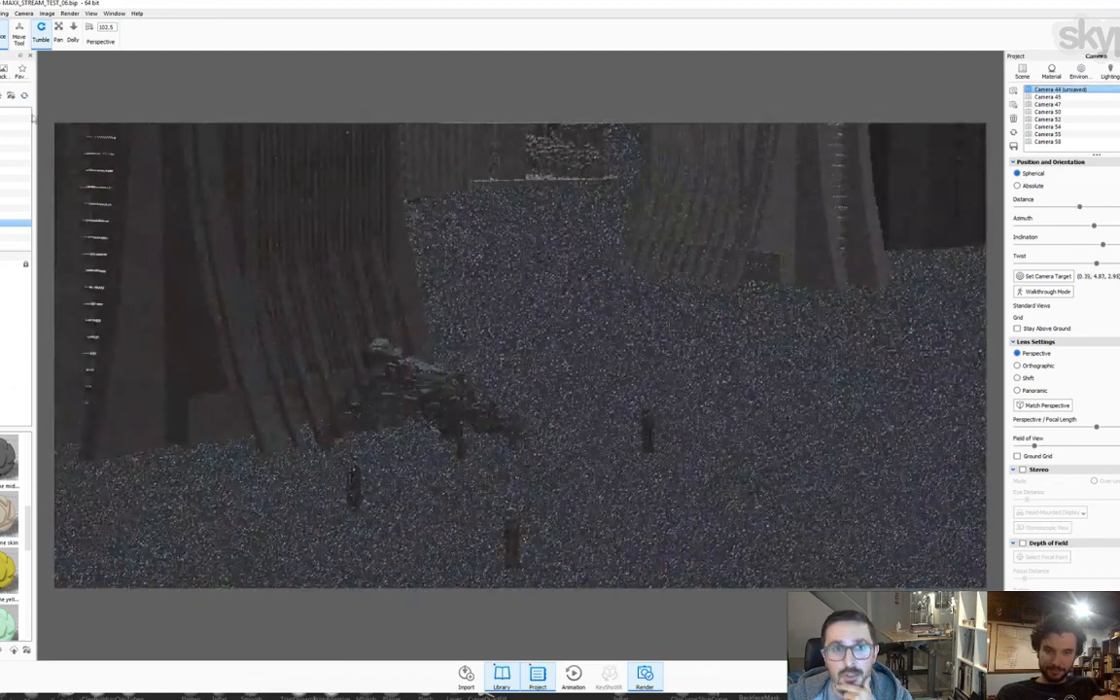
# - Open the recent scene MAXX_CITY_BASE_01.bip and discard the changes to the current scene
pyautogui.click(2, 13)
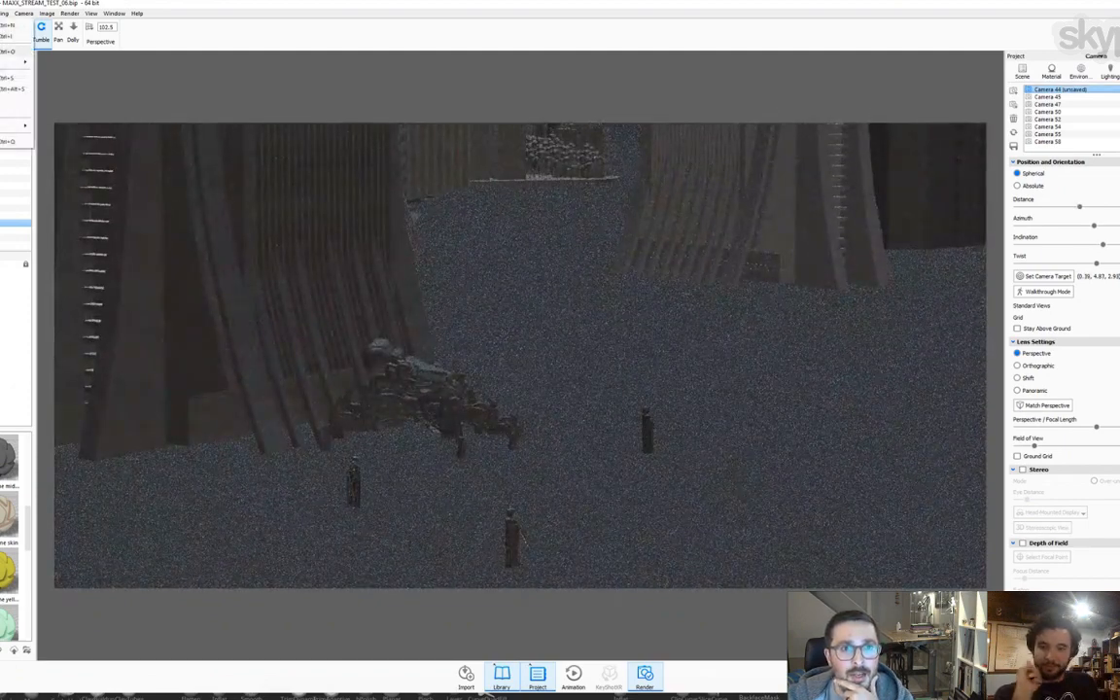
pyautogui.moveTo(19, 61)
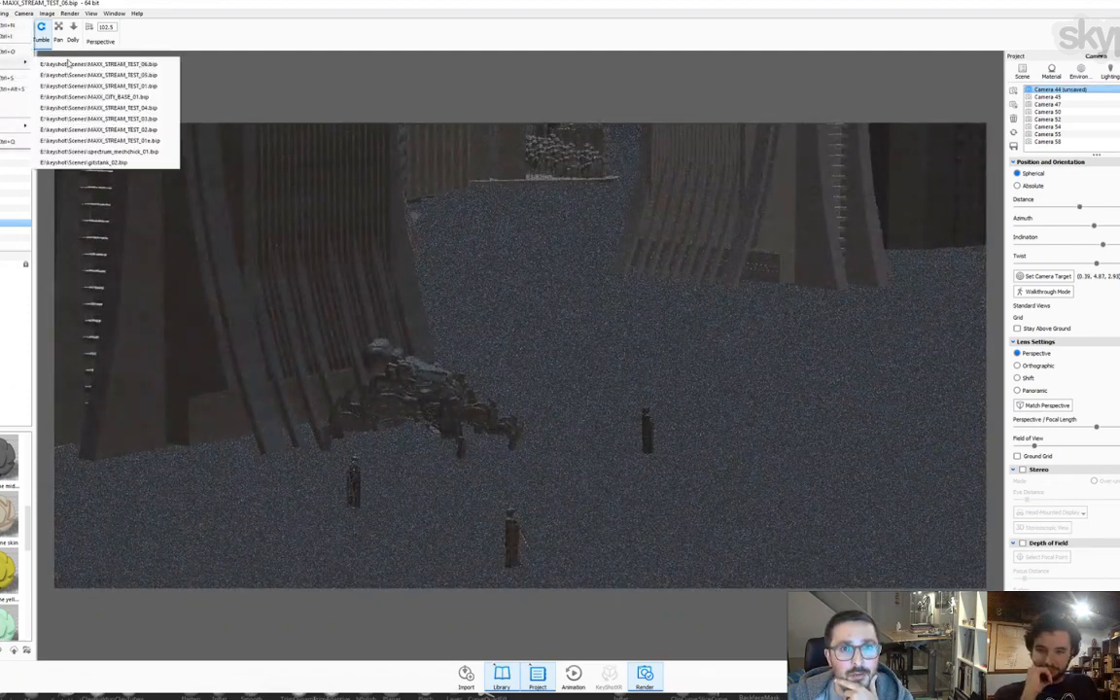
pyautogui.click(88, 97)
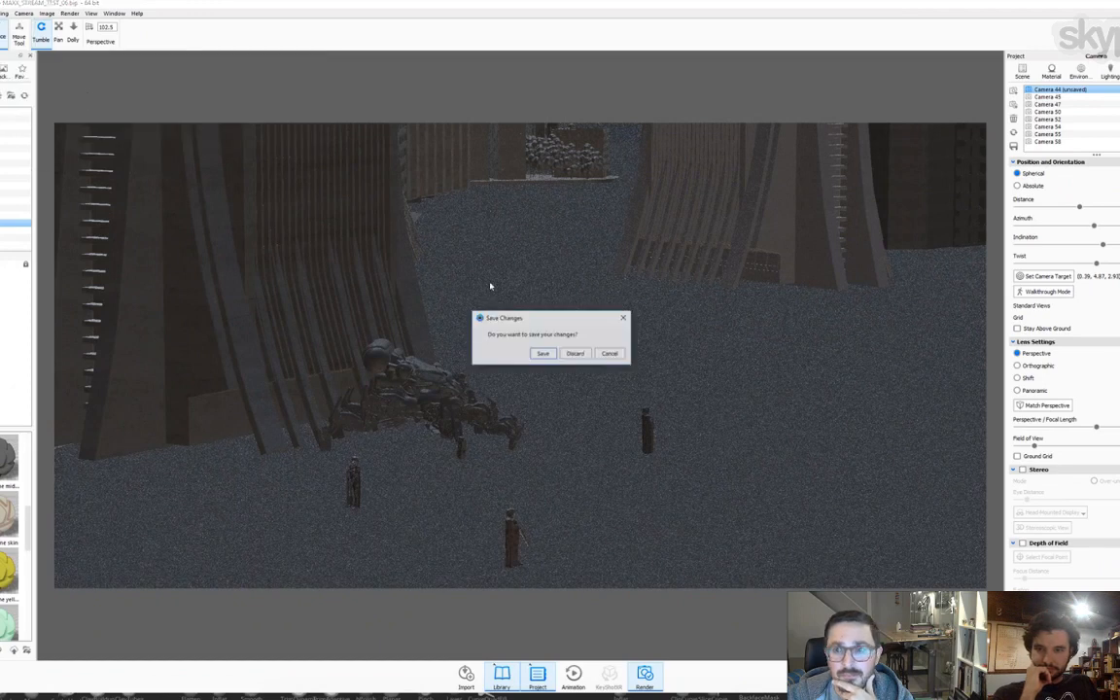
pyautogui.click(575, 353)
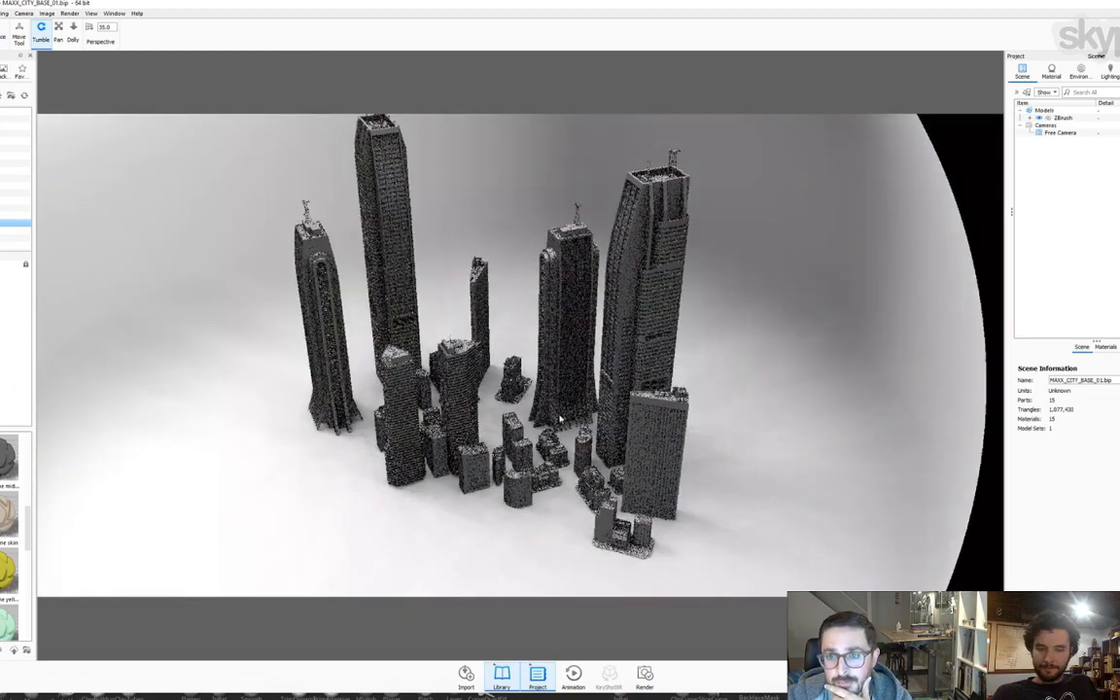
# - Try shifting the wavy-sided tower sideways along X with the Move Tool, discard the move, and view the city from another angle
pyautogui.moveTo(559, 418); pyautogui.dragTo(386, 362)
pyautogui.click(364, 343)
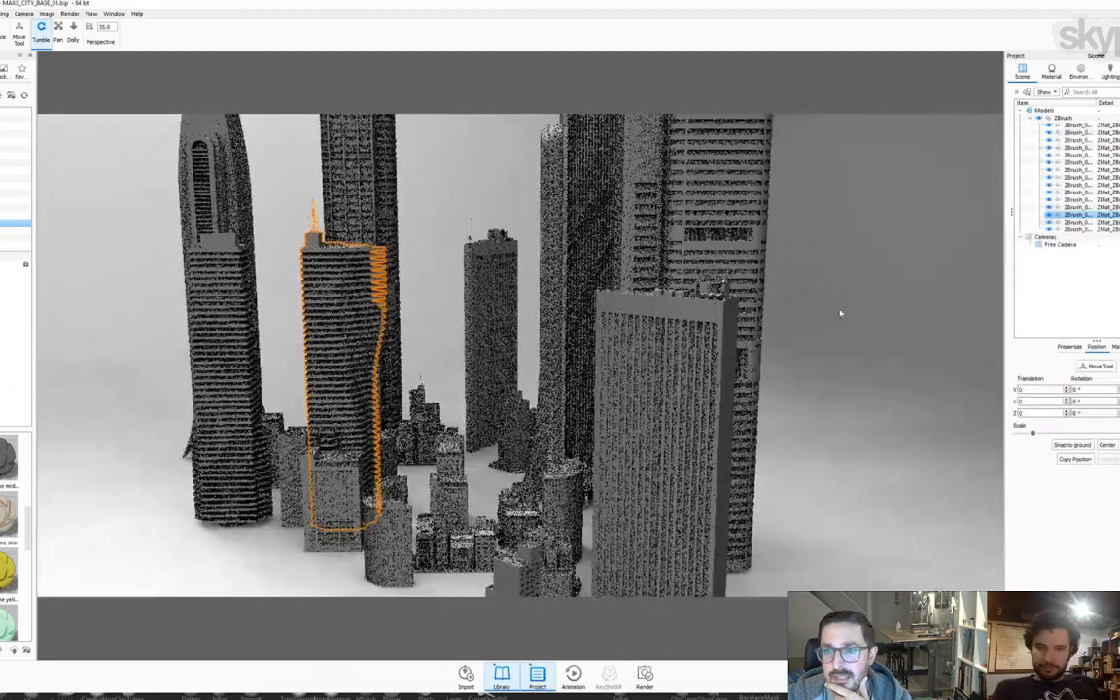
pyautogui.click(1096, 365)
pyautogui.moveTo(417, 369); pyautogui.dragTo(389, 366)
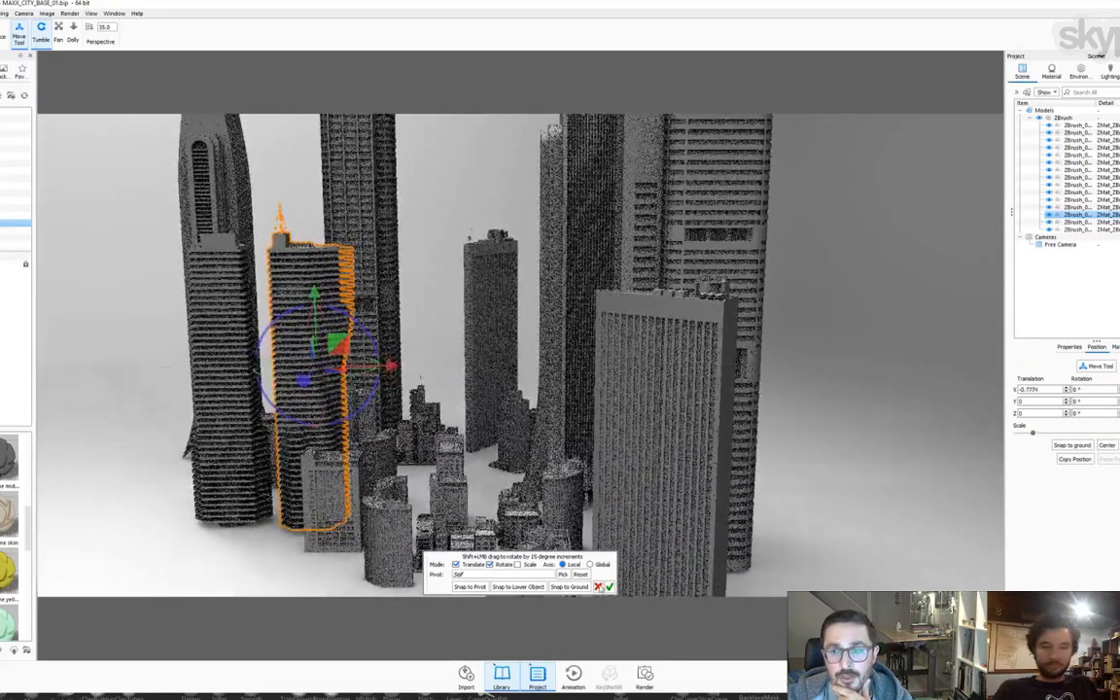
pyautogui.click(598, 587)
pyautogui.moveTo(525, 418); pyautogui.dragTo(656, 457)
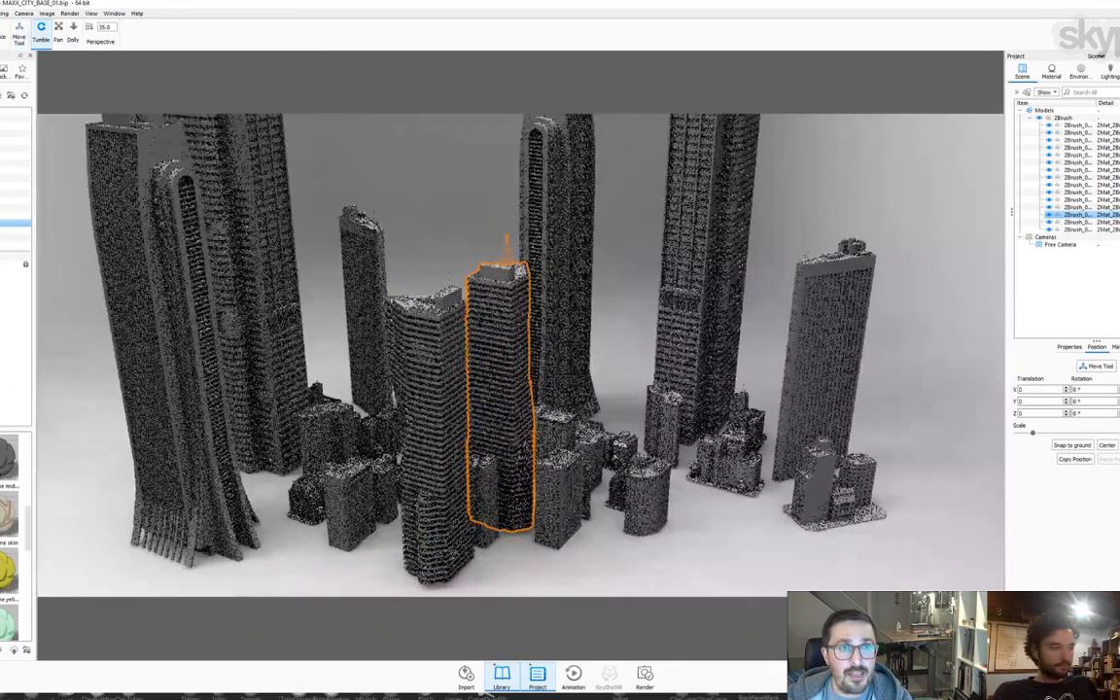
# - Reopen the MAXX_STREAM_TEST_06.bip scene from the Scenes folder and discard the changes to the city base scene
pyautogui.hotkey('alt', 'f')
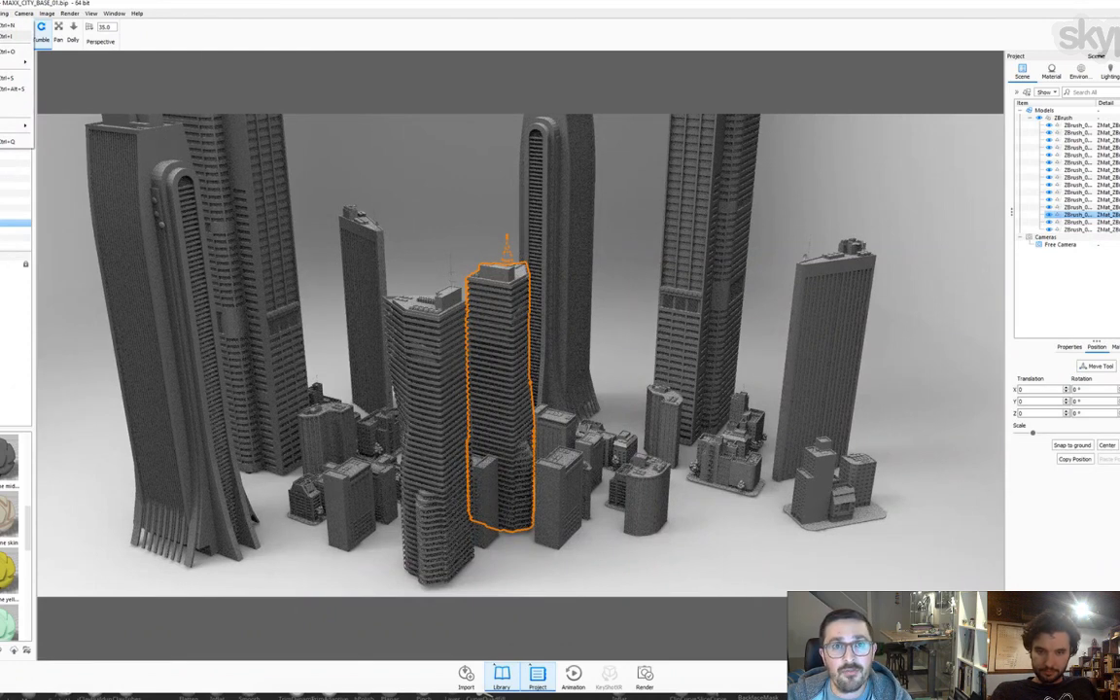
pyautogui.click(157, 4)
pyautogui.hotkey('alt', 'f')
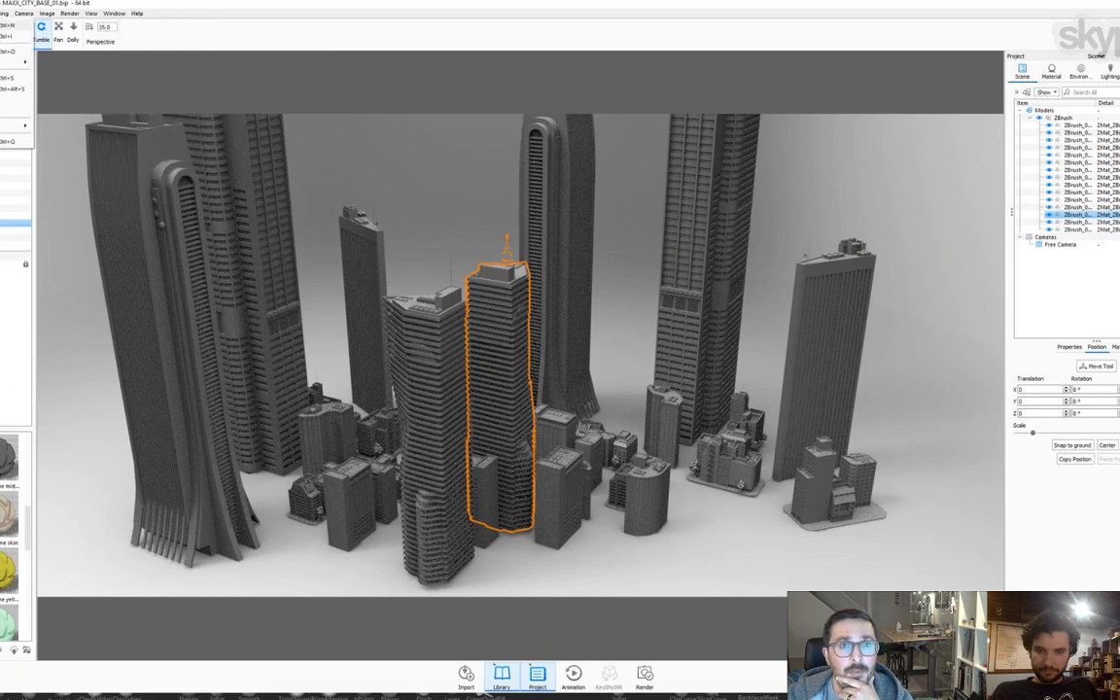
pyautogui.press('Escape')
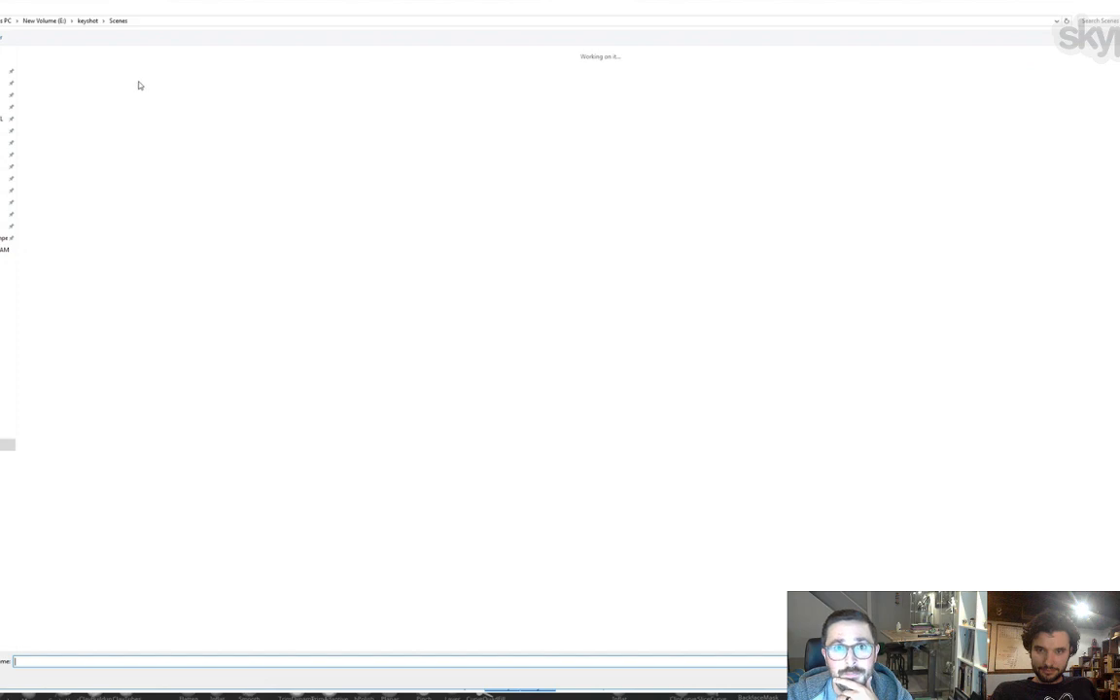
pyautogui.doubleClick(366, 80)
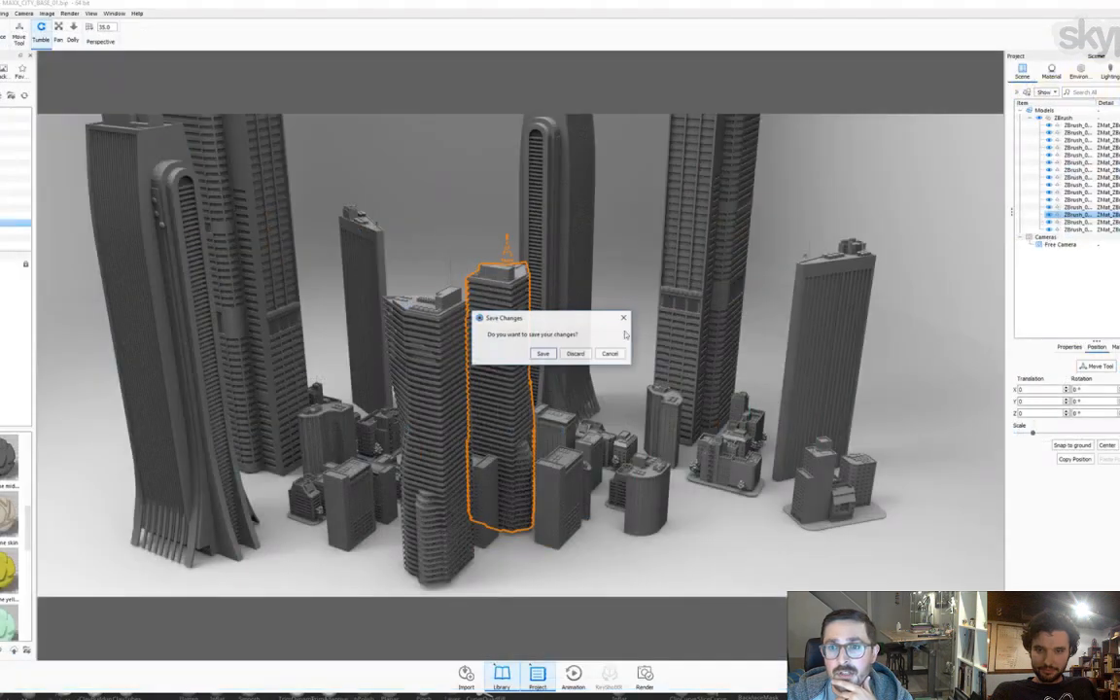
pyautogui.click(574, 354)
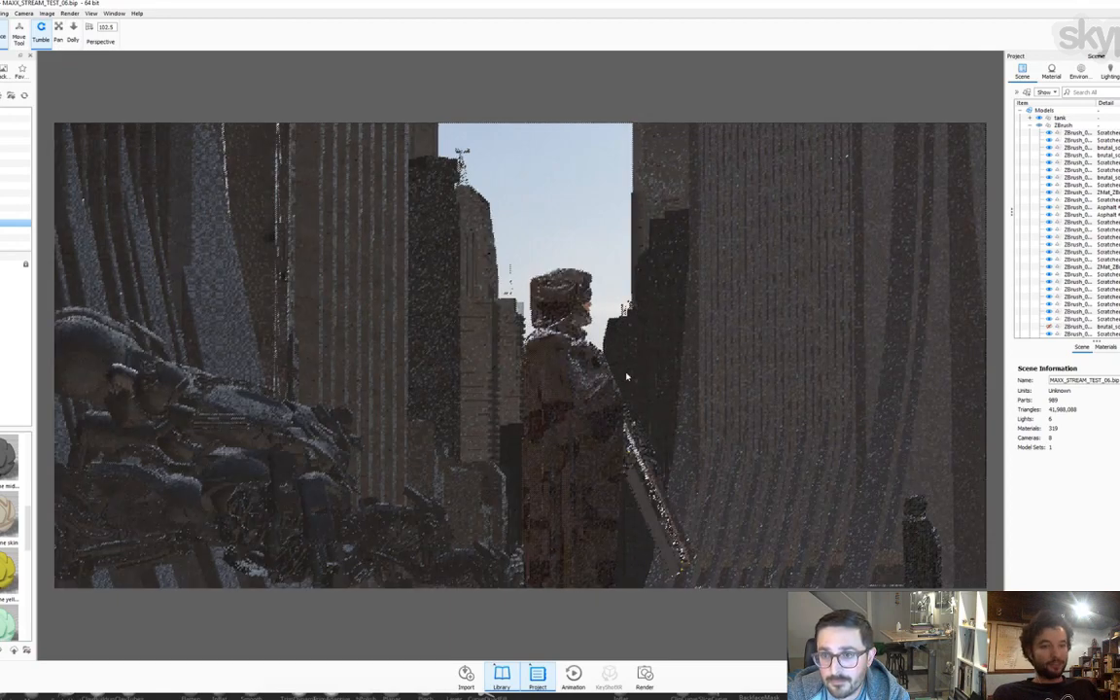
# - Pull the camera far back to show the whole city and hide the large asphalt ground object
pyautogui.scroll(-4, 626, 377)
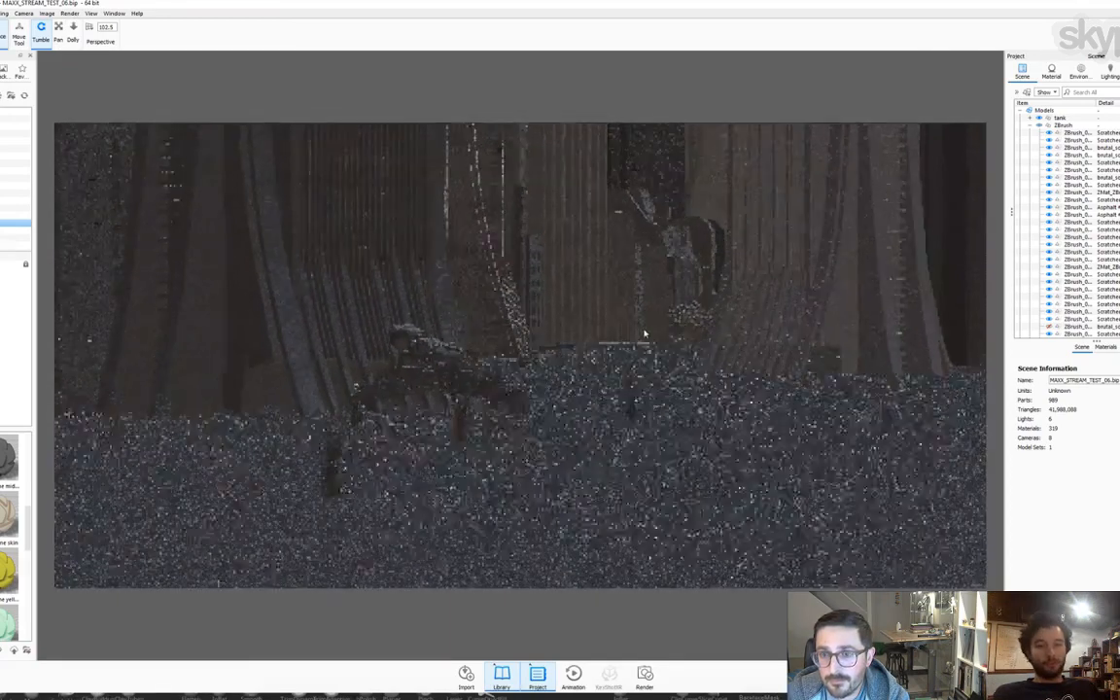
pyautogui.scroll(-5, 650, 371)
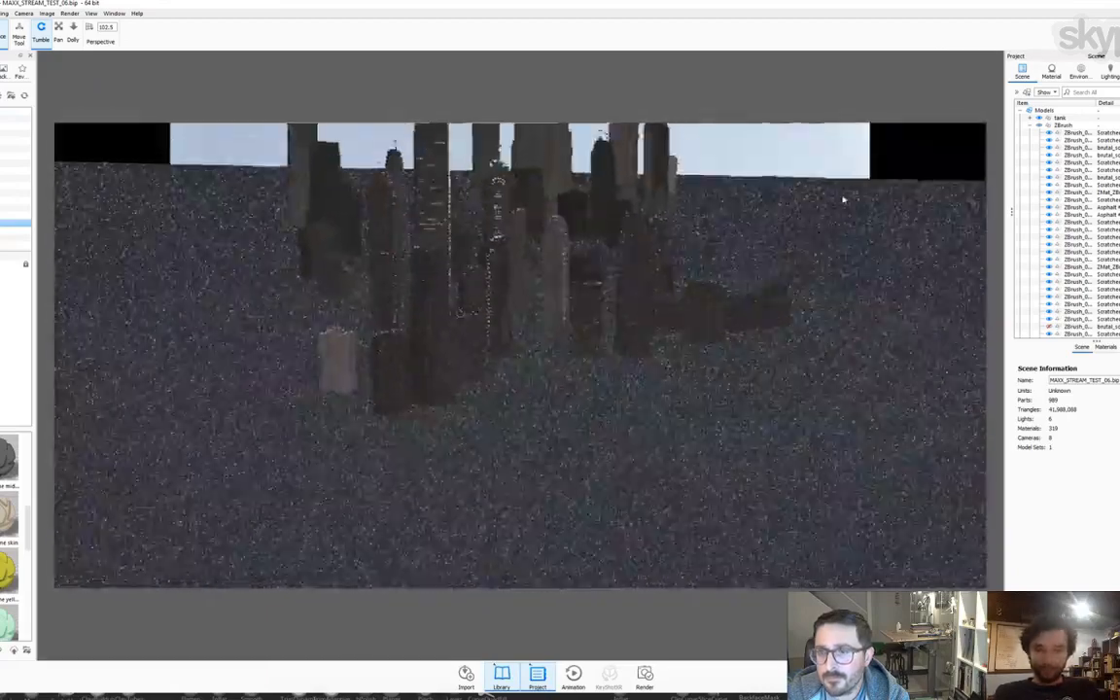
pyautogui.click(904, 239)
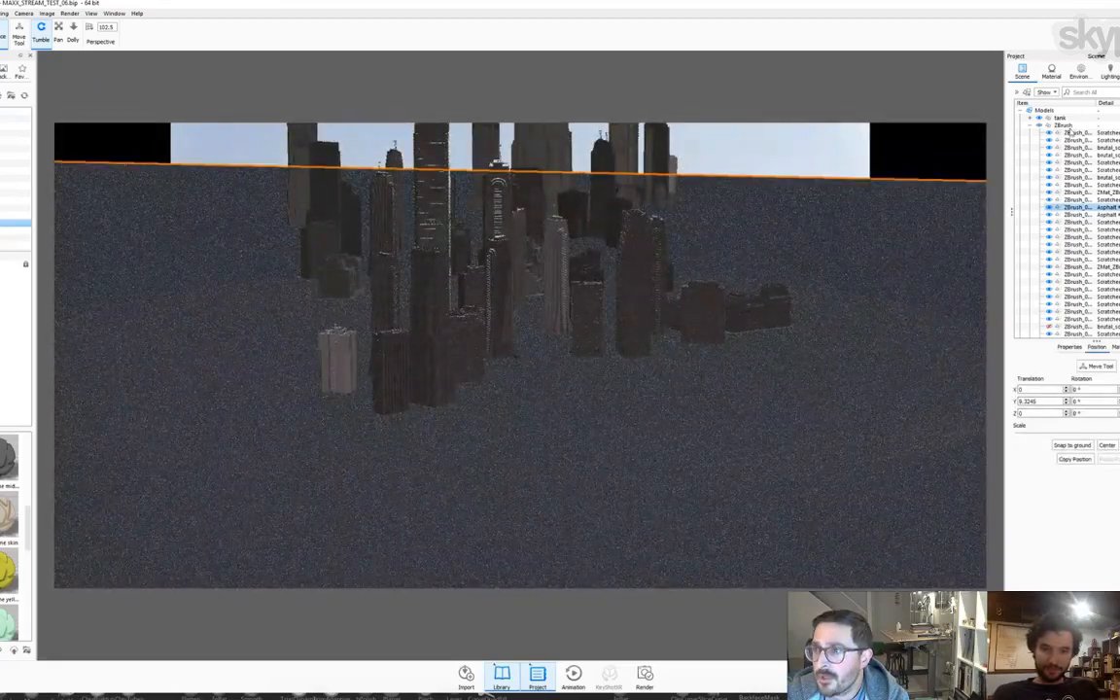
pyautogui.click(1049, 207)
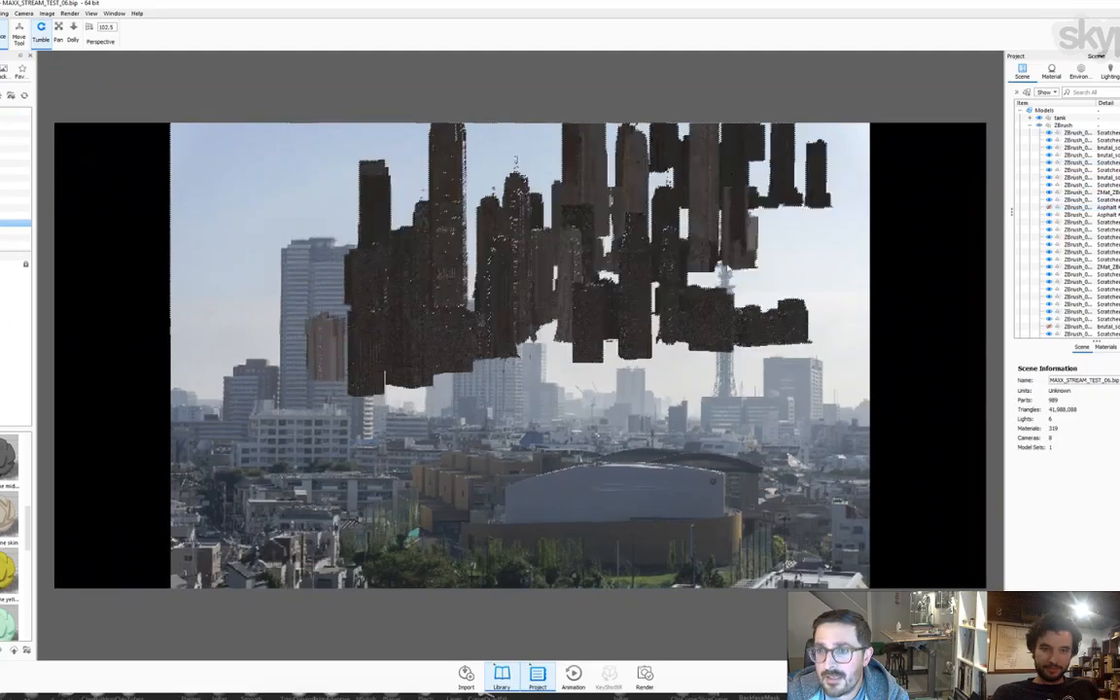
# - Set the background of Environment 6 to Color instead of the city skyline backplate image
pyautogui.click(1110, 70)
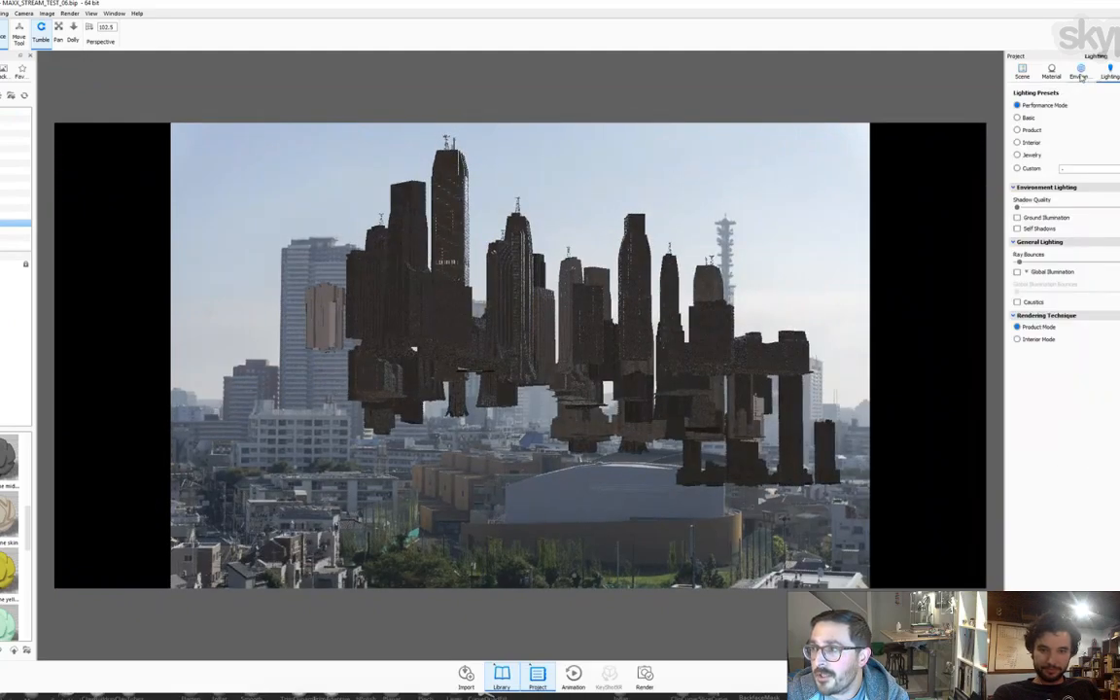
pyautogui.click(1080, 70)
pyautogui.click(1027, 416)
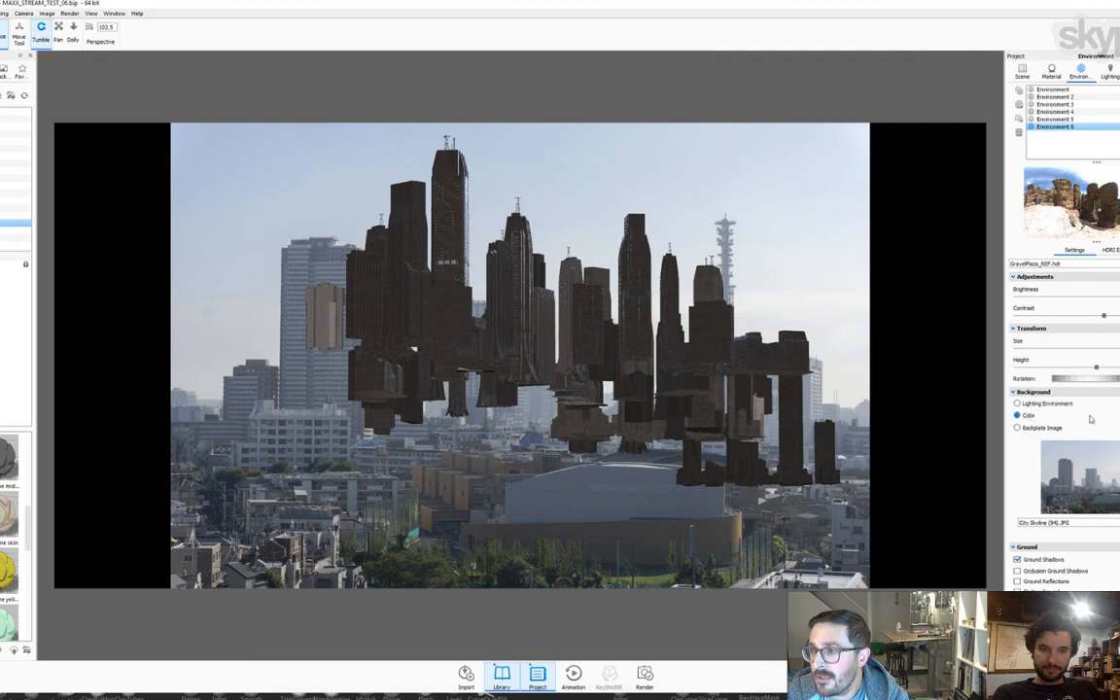
# - Set the environment's background color to light grey and orbit the city to a raised view
pyautogui.click(1090, 419)
pyautogui.moveTo(1063, 322); pyautogui.dragTo(1037, 322)
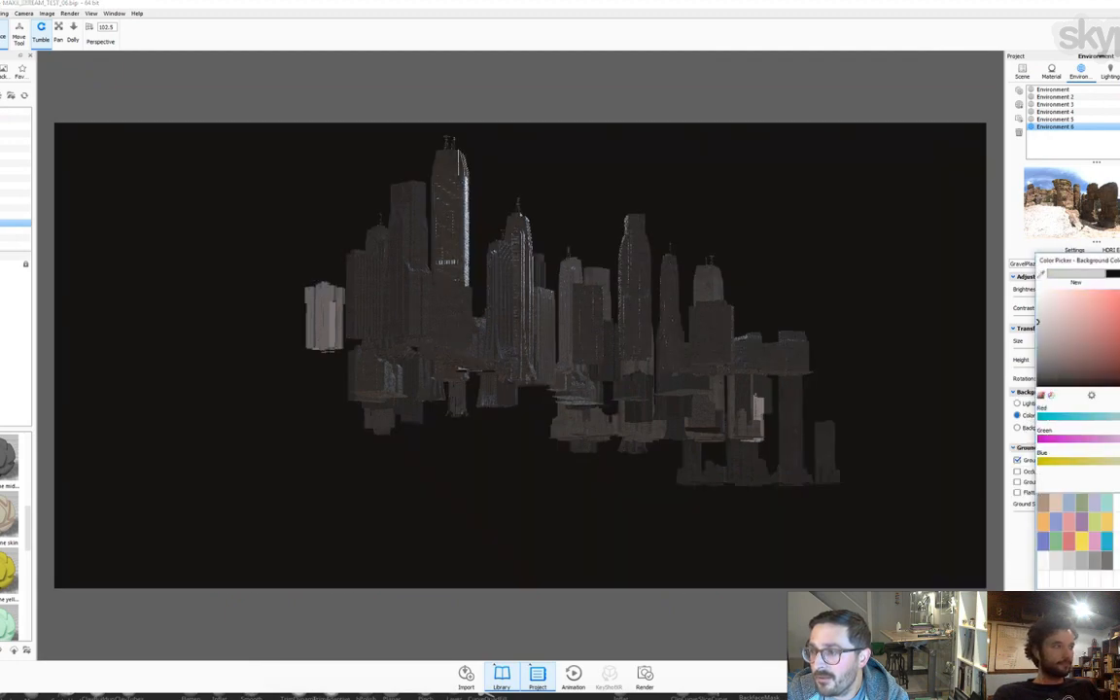
pyautogui.click(1096, 576)
pyautogui.moveTo(789, 366); pyautogui.dragTo(572, 415)
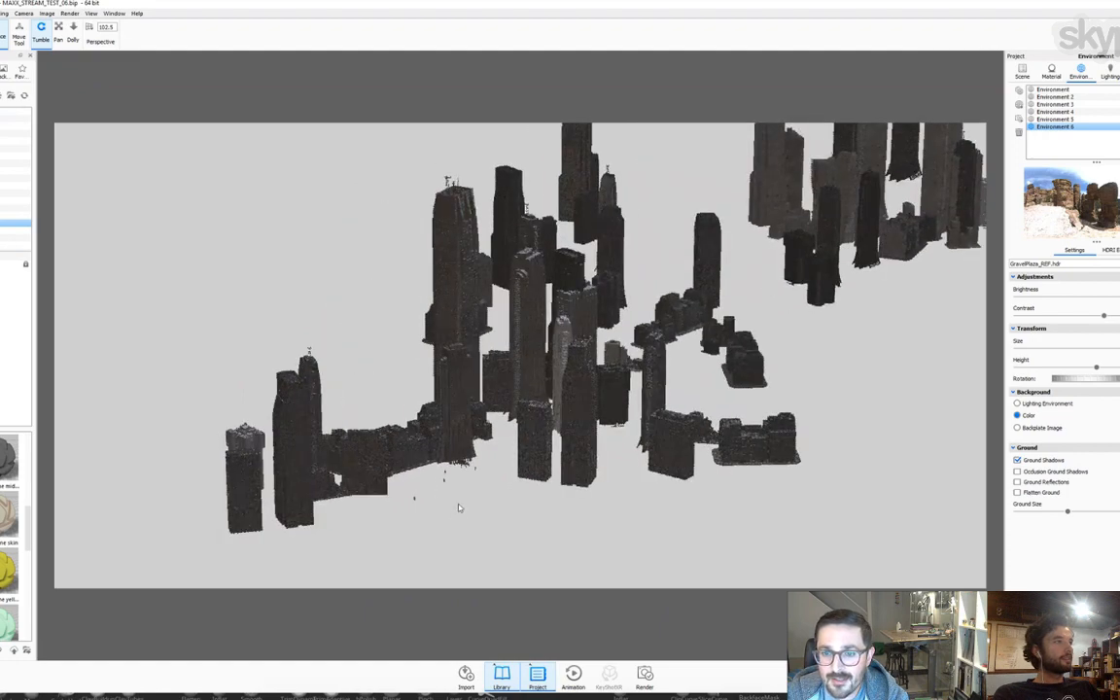
# - Examine the spider tank and the cloaked figures at street level between the wavy-sided towers
pyautogui.scroll(5, 458, 507)
pyautogui.moveTo(457, 507); pyautogui.dragTo(464, 457)
pyautogui.scroll(1, 464, 457)
pyautogui.scroll(5, 463, 457)
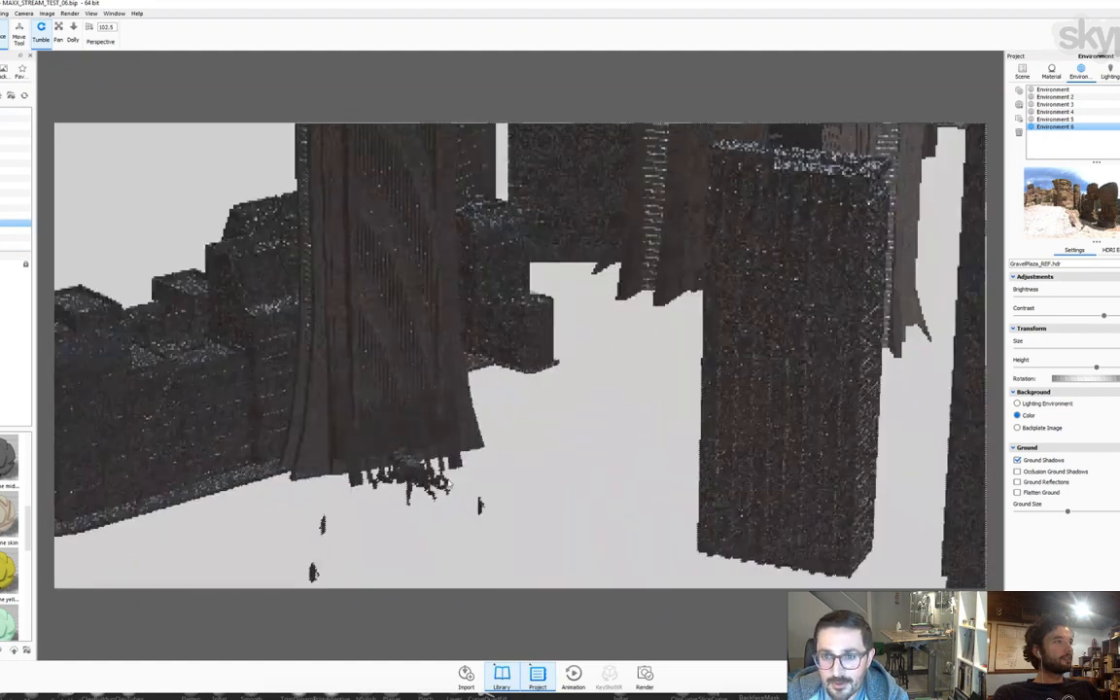
pyautogui.moveTo(525, 482); pyautogui.dragTo(604, 327)
pyautogui.scroll(3, 437, 435)
pyautogui.moveTo(460, 424); pyautogui.dragTo(662, 407)
pyautogui.scroll(3, 493, 408)
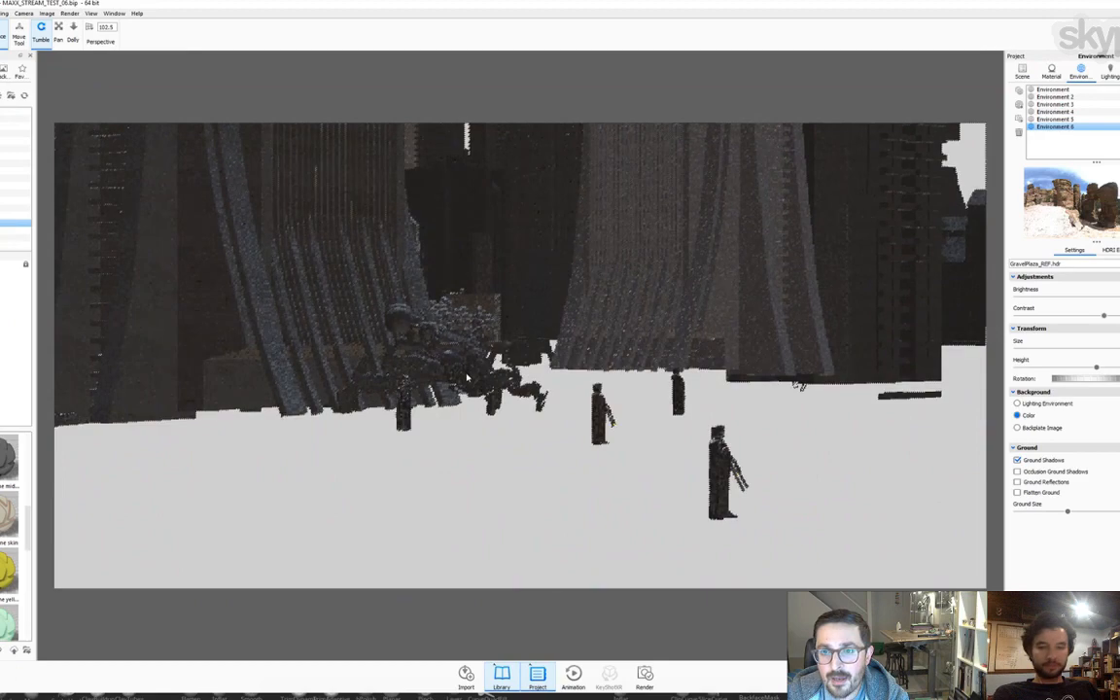
# - Make the hidden asphalt ground object in the ZBrush model group visible again
pyautogui.click(1022, 70)
pyautogui.moveTo(717, 371); pyautogui.dragTo(607, 363)
pyautogui.scroll(-3, 635, 345)
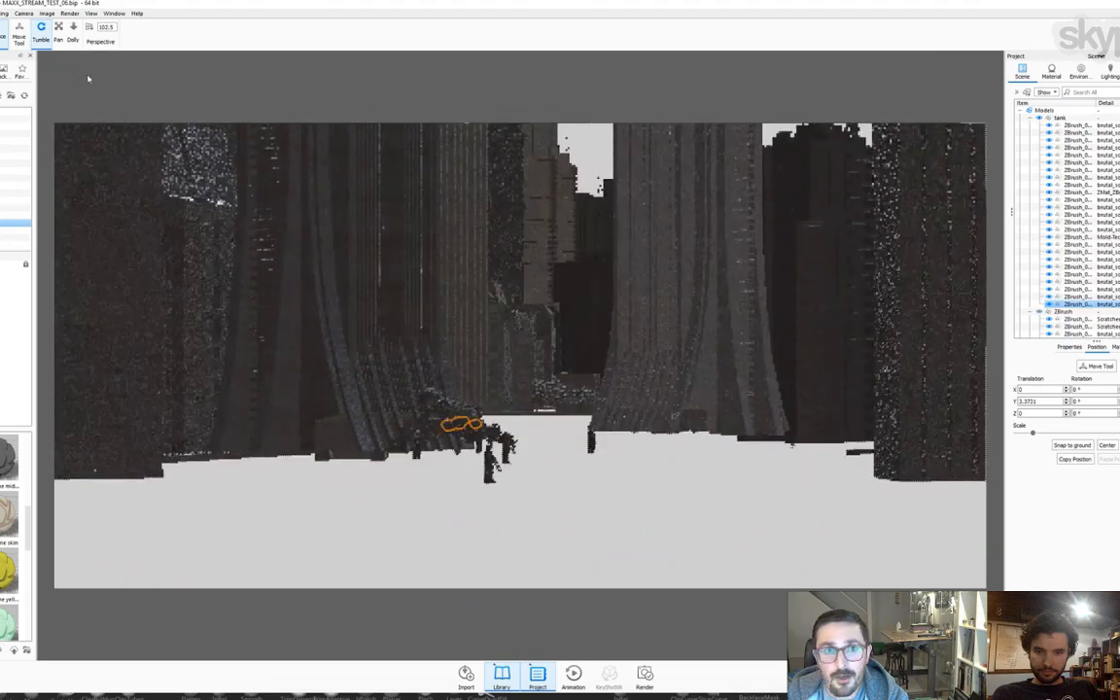
pyautogui.click(1109, 70)
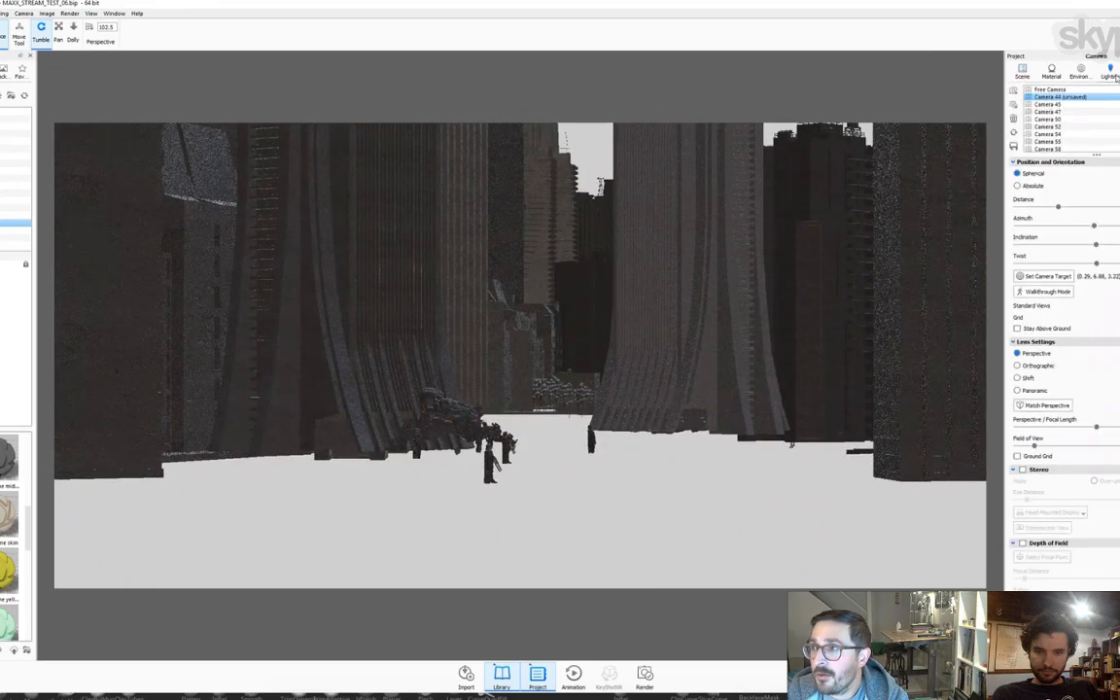
pyautogui.click(1079, 70)
pyautogui.click(1051, 70)
pyautogui.click(1022, 68)
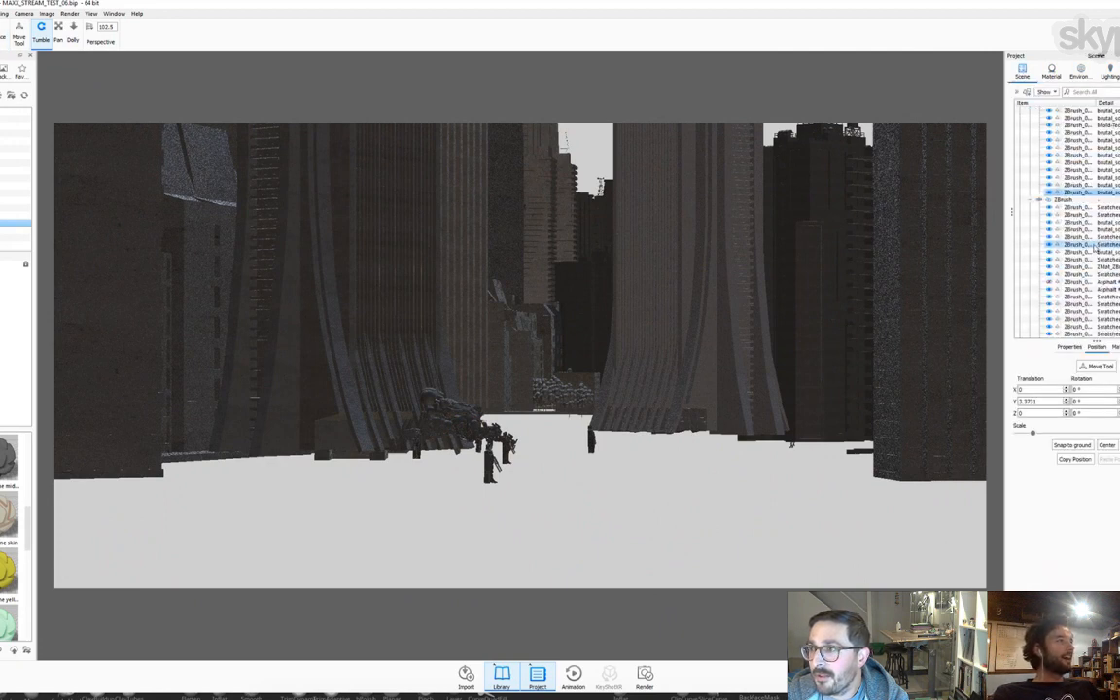
pyautogui.scroll(-5, 1086, 244)
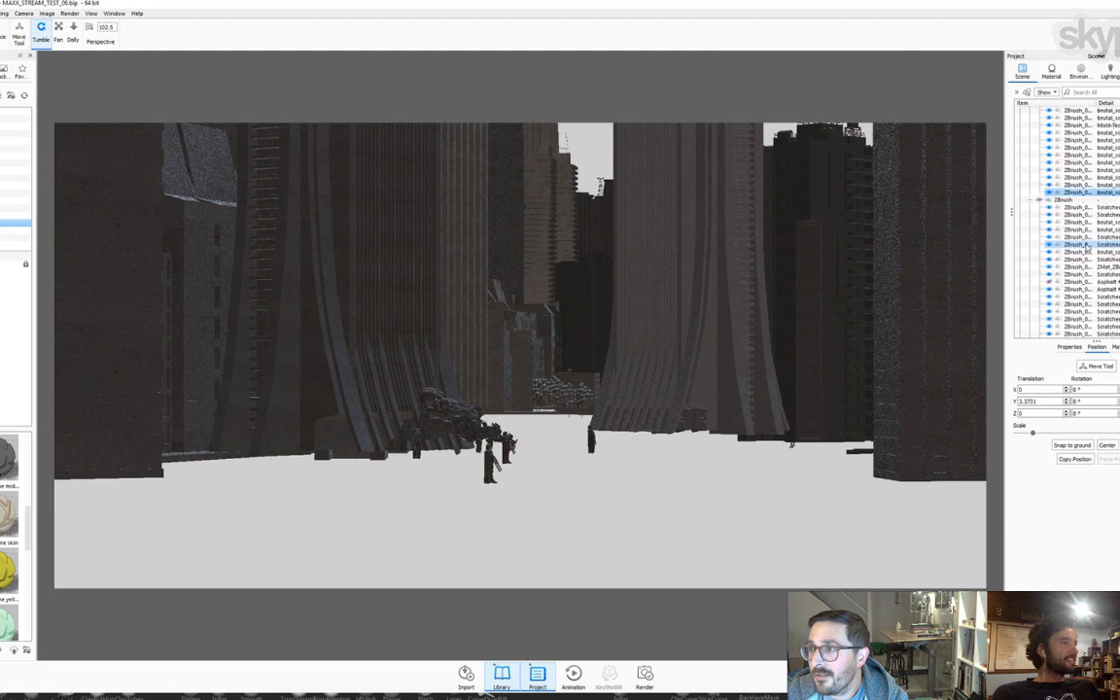
pyautogui.click(1102, 282)
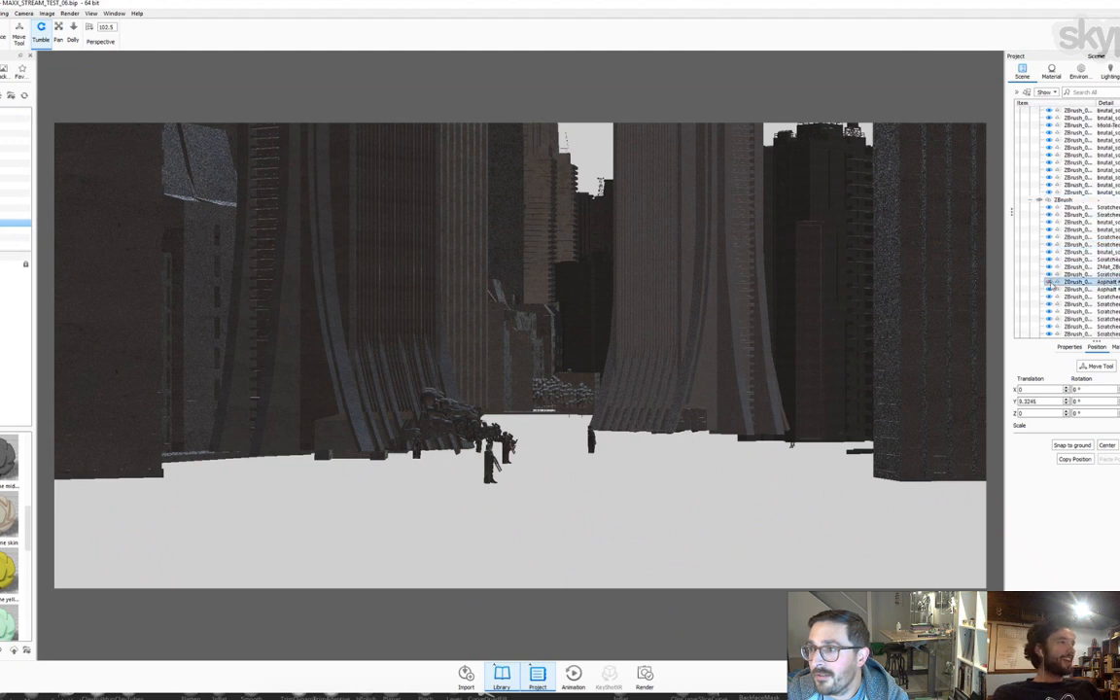
pyautogui.click(1049, 282)
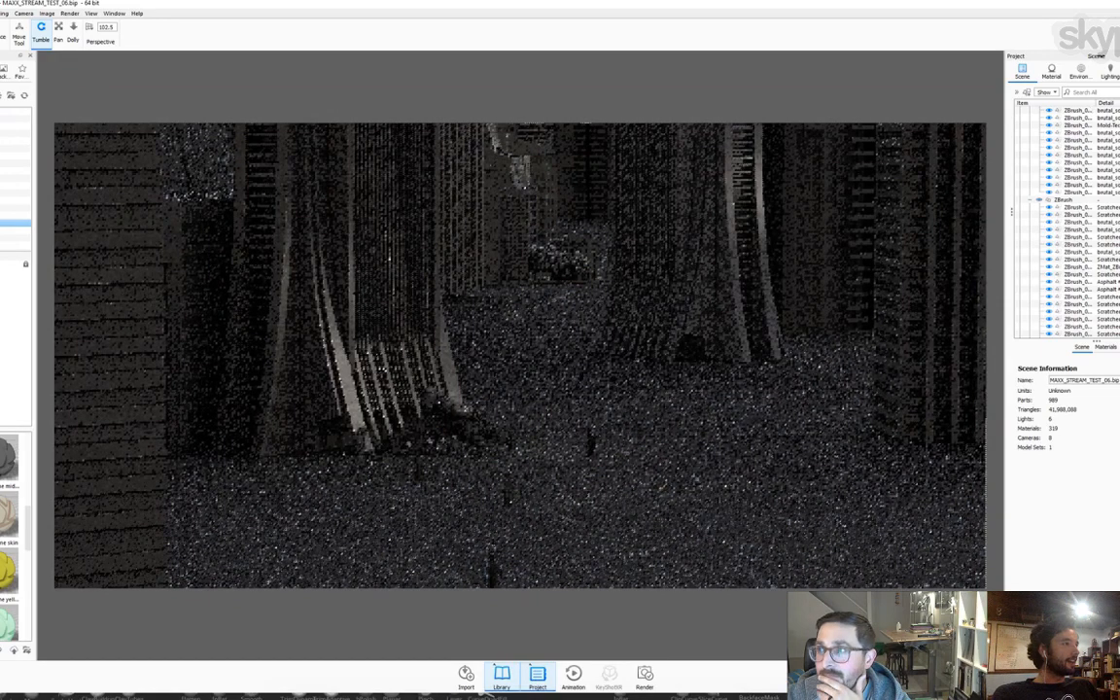
# - Restore the saved Camera 44 view of the hooded figure beside the spider tank and compare it with other saved views
pyautogui.click(1118, 72)
pyautogui.click(1077, 99)
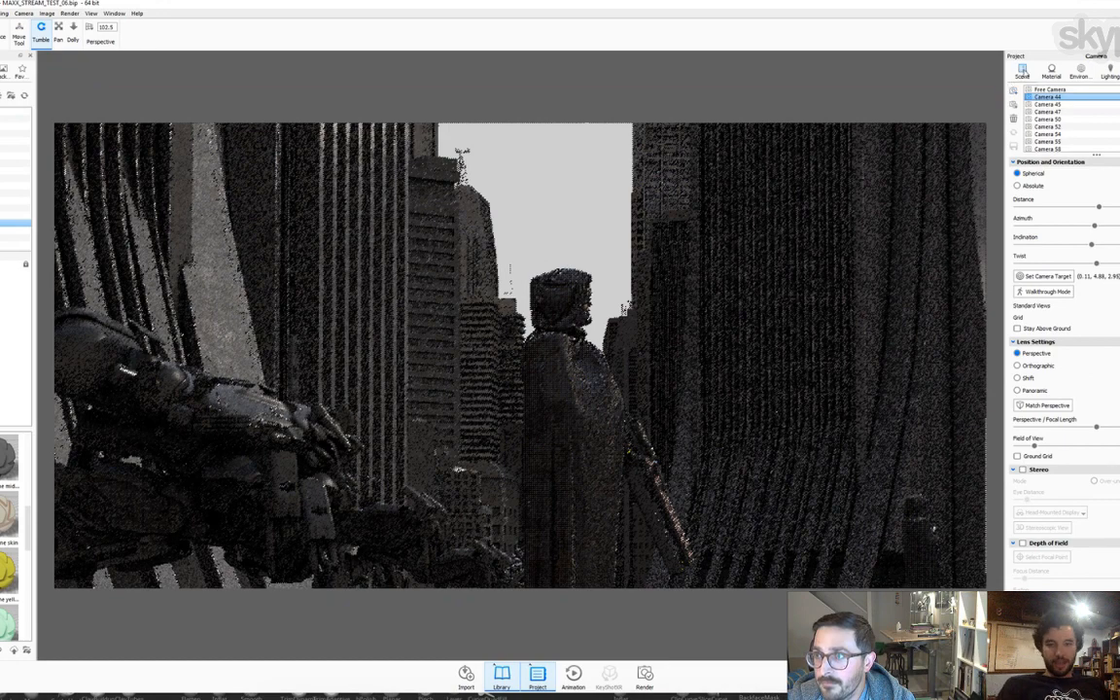
pyautogui.click(1044, 104)
pyautogui.click(1045, 98)
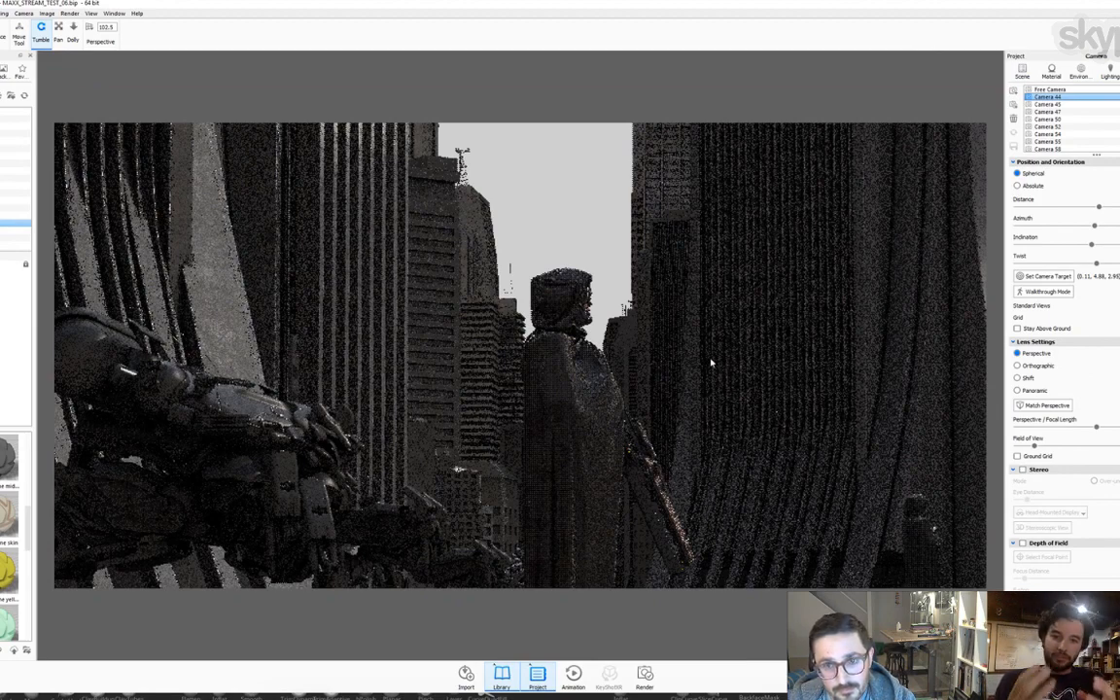
pyautogui.hotkey('ctrl', 'z')
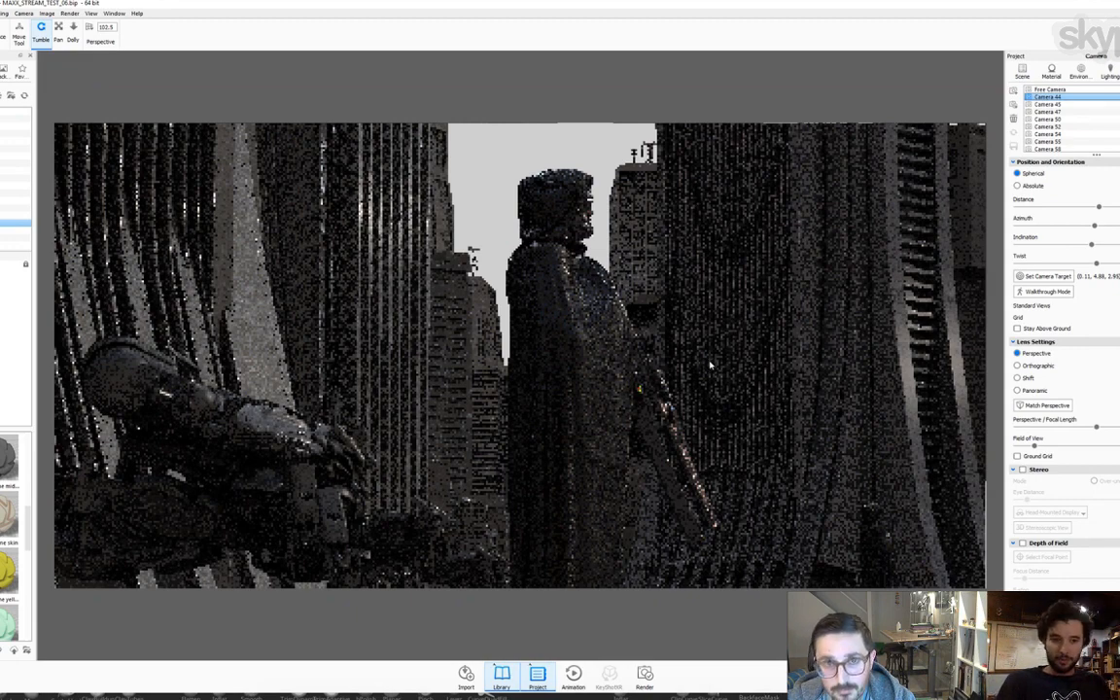
pyautogui.hotkey('ctrl', 'y')
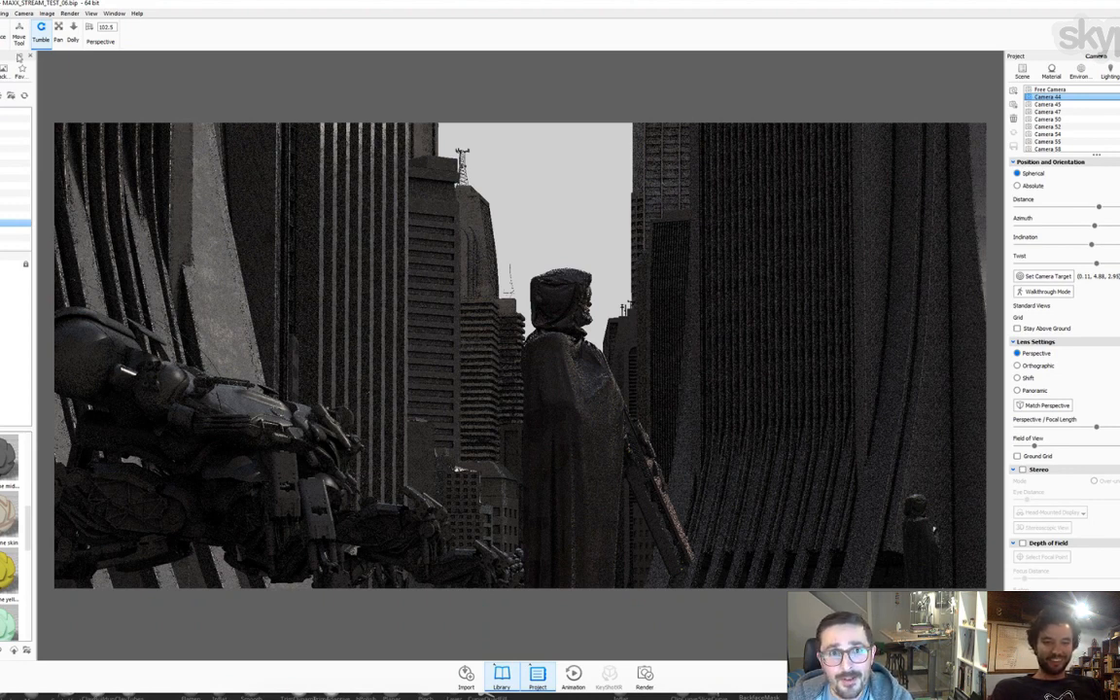
# - Leave the Camera 44 view and review the scene through Camera 45 and Camera 50, ending on a close view of the hooded figure
pyautogui.scroll(-5, 481, 325)
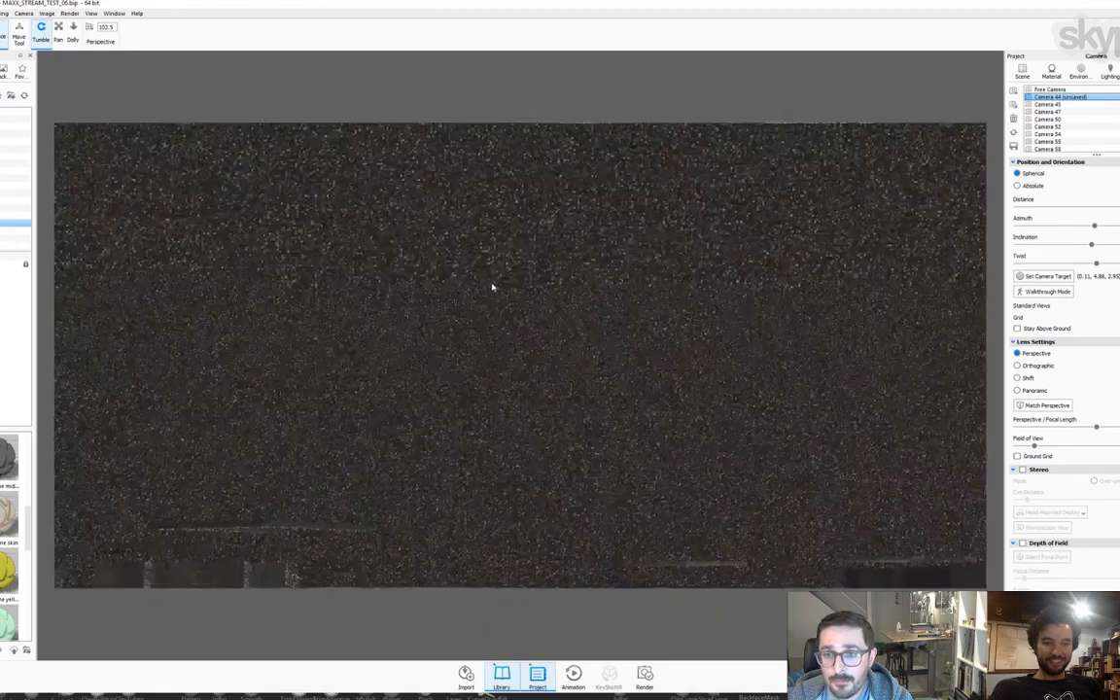
pyautogui.moveTo(492, 285); pyautogui.dragTo(60, 59)
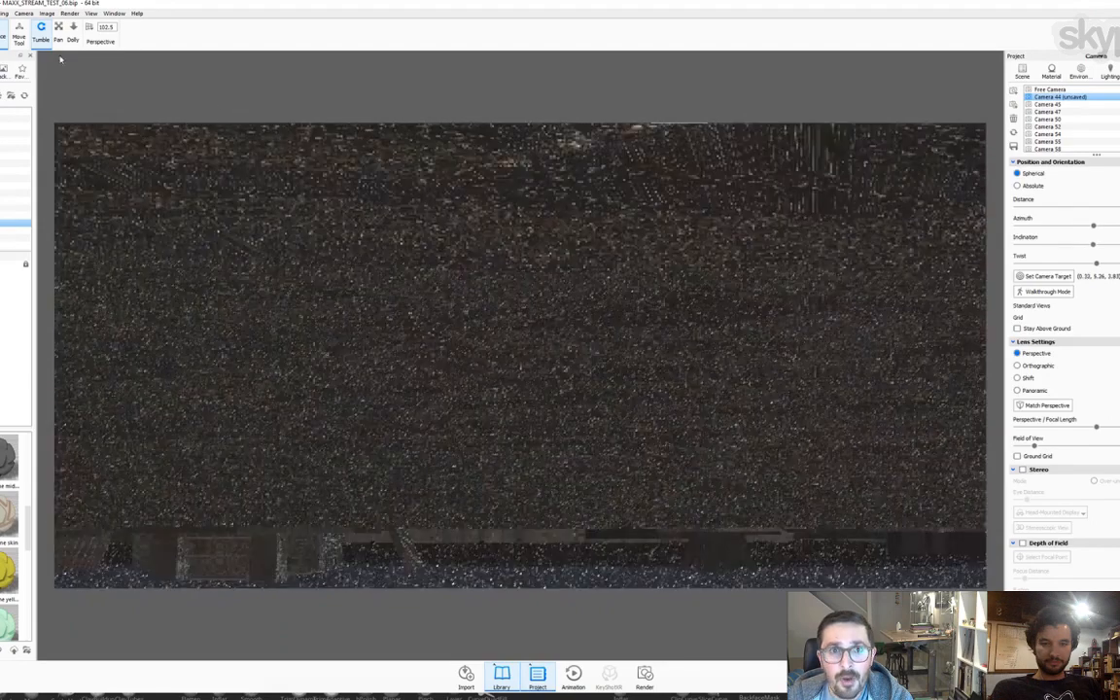
pyautogui.click(1052, 104)
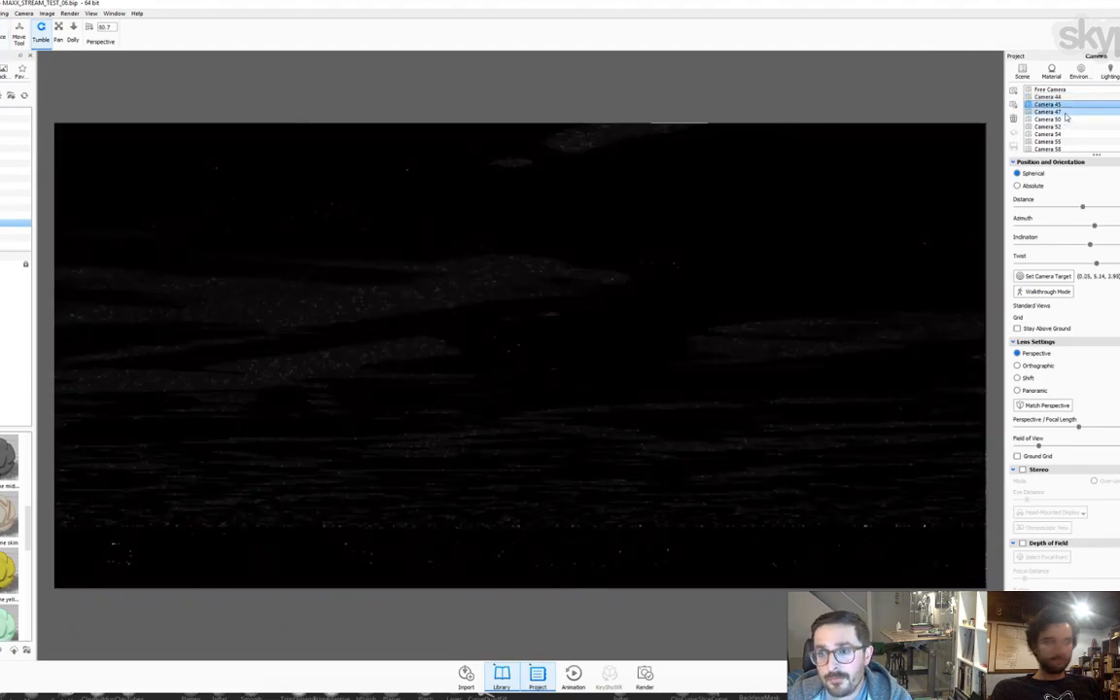
pyautogui.click(1065, 118)
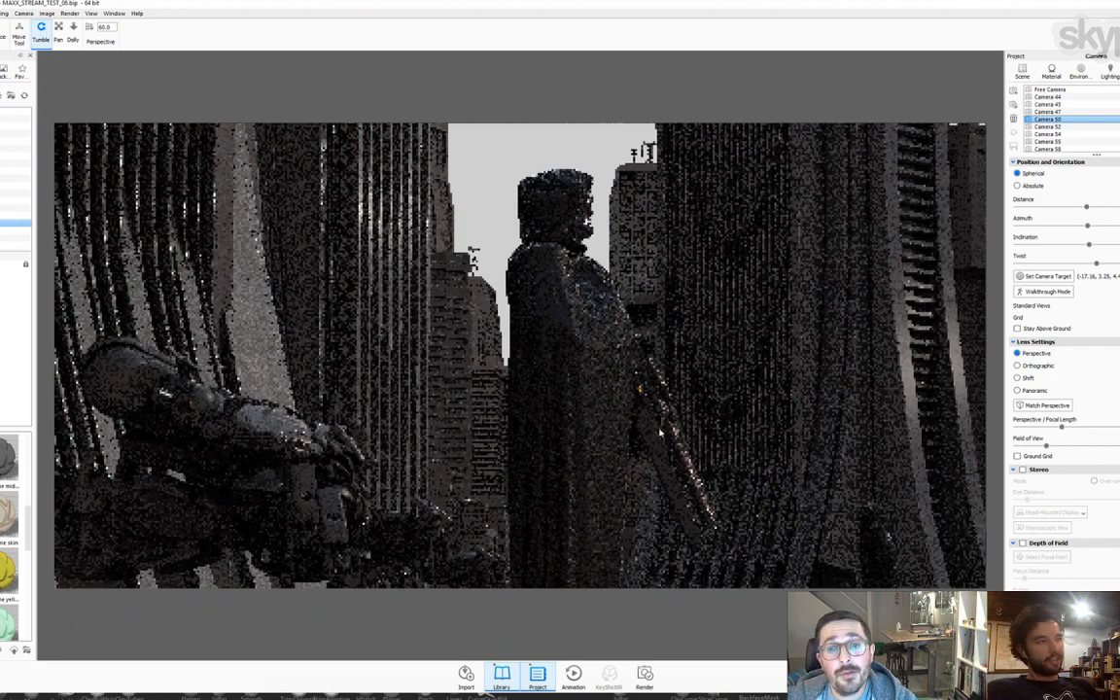
pyautogui.moveTo(653, 423); pyautogui.dragTo(818, 320)
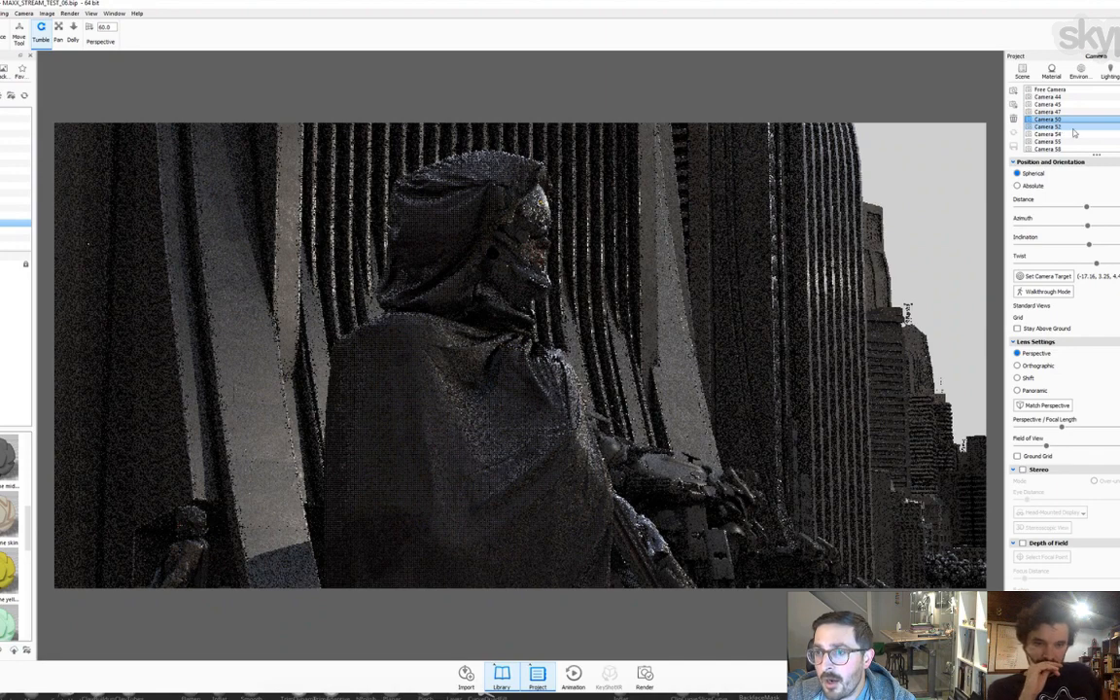
pyautogui.scroll(-1, 1070, 138)
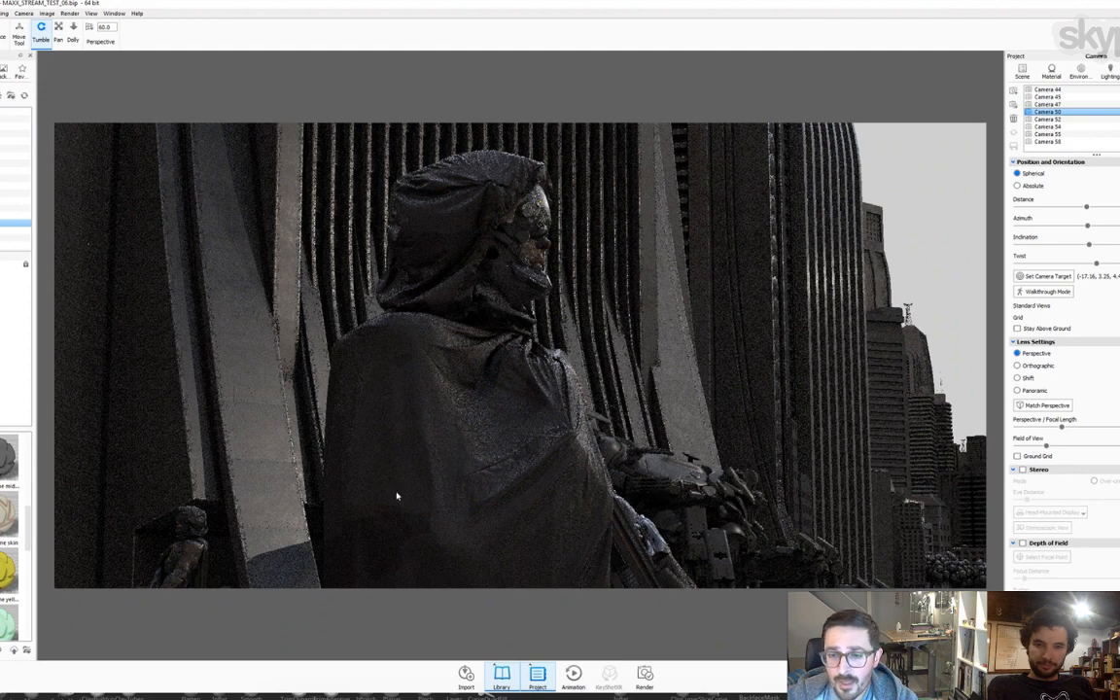
# - Switch to Photoshop, bring up the layered render document containing the LIGHTING layer, and zoom to 100% on the hooded figure
pyautogui.click(428, 697)
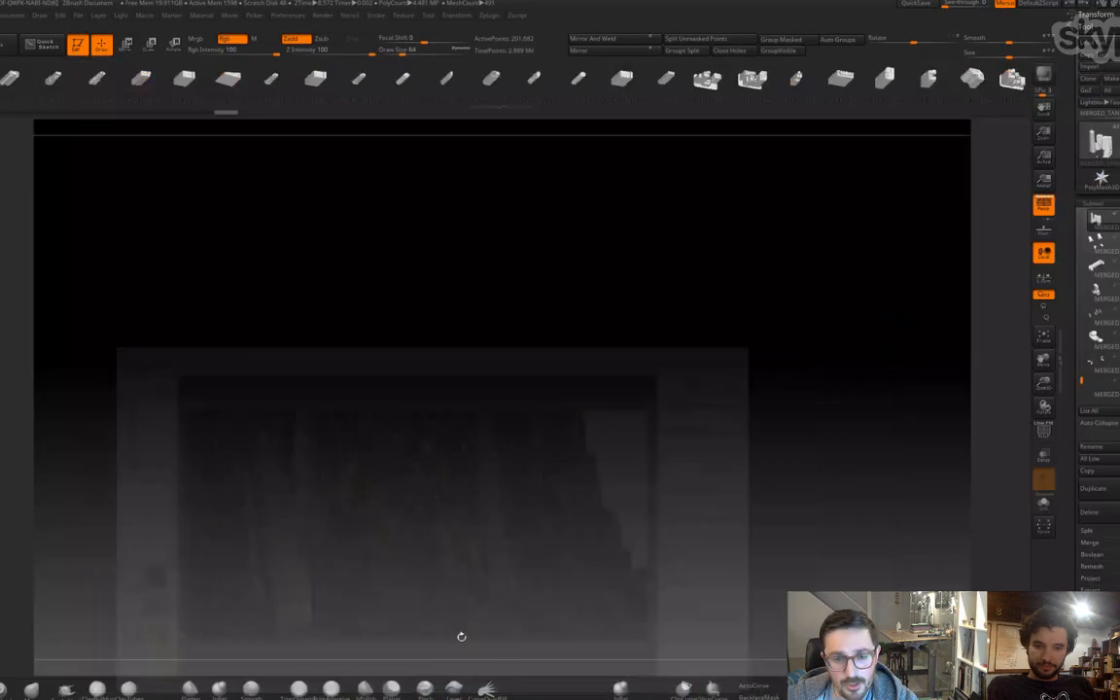
pyautogui.press('super')
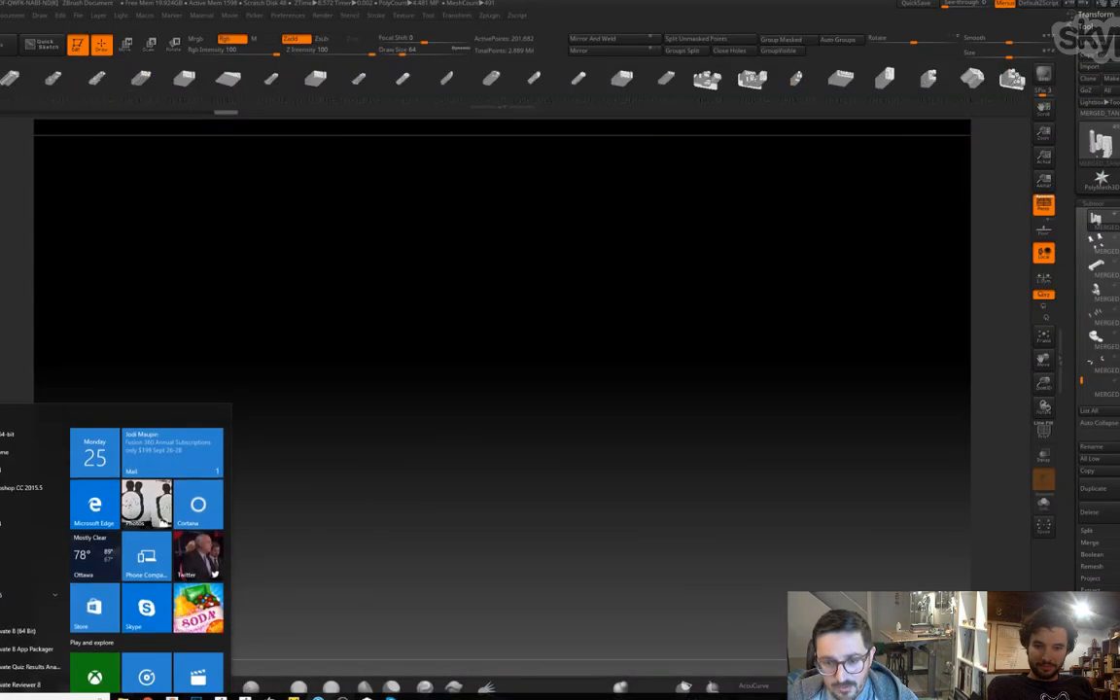
pyautogui.click(197, 696)
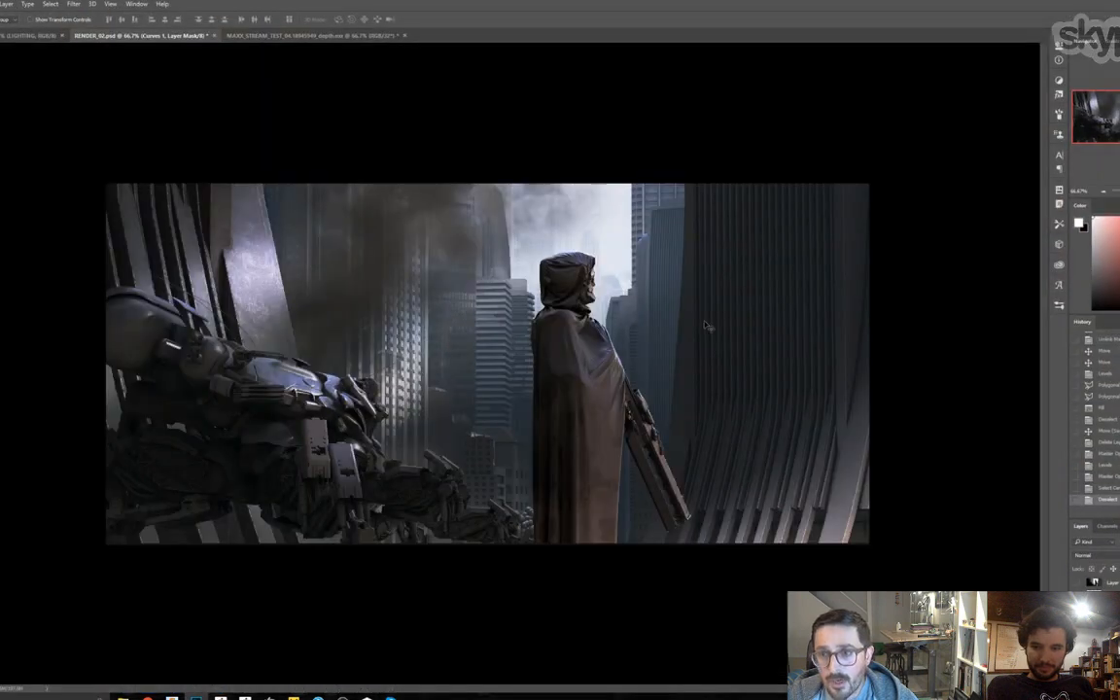
pyautogui.click(21, 36)
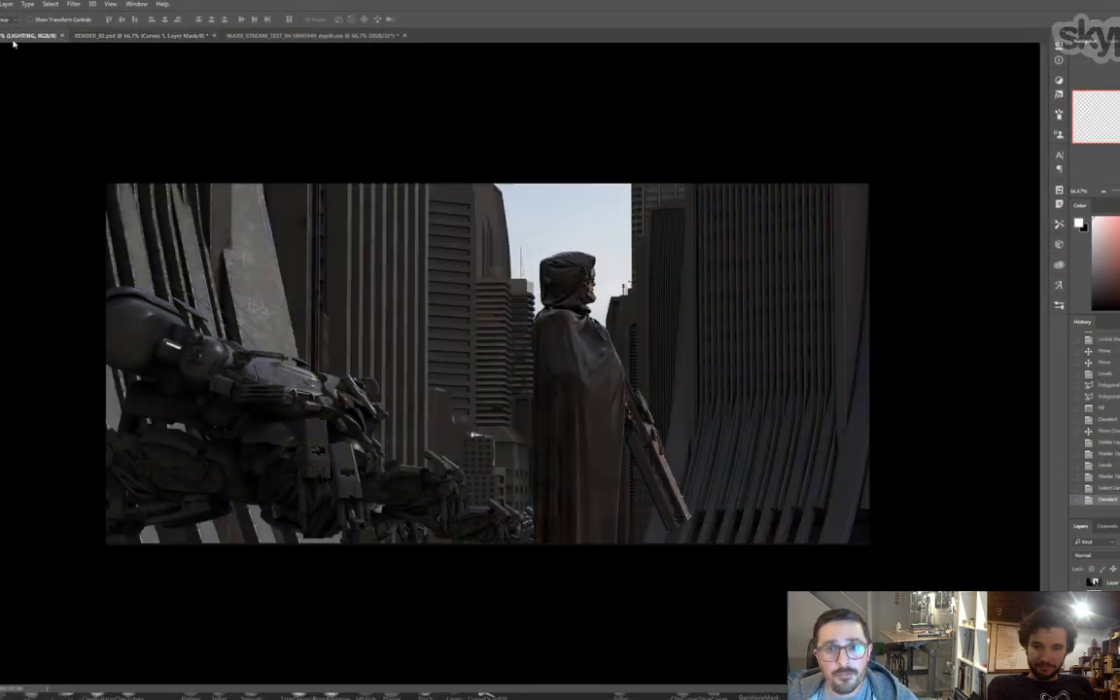
pyautogui.press('z')
pyautogui.click(644, 385)
pyautogui.moveTo(554, 379); pyautogui.dragTo(778, 476)
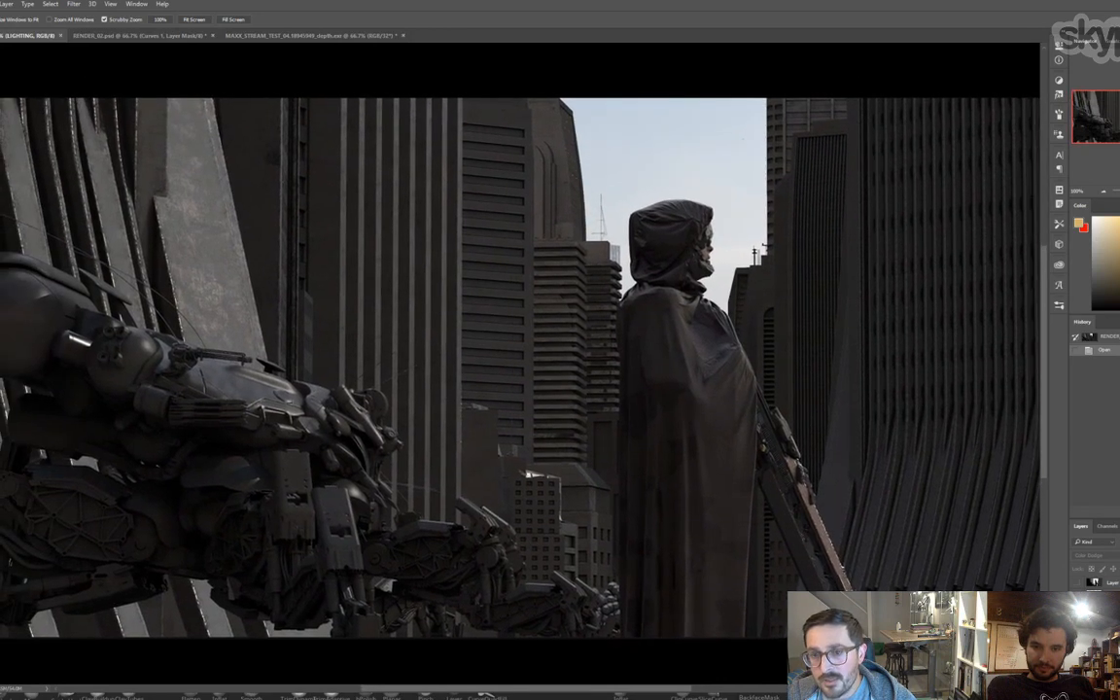
pyautogui.moveTo(710, 423); pyautogui.dragTo(656, 432)
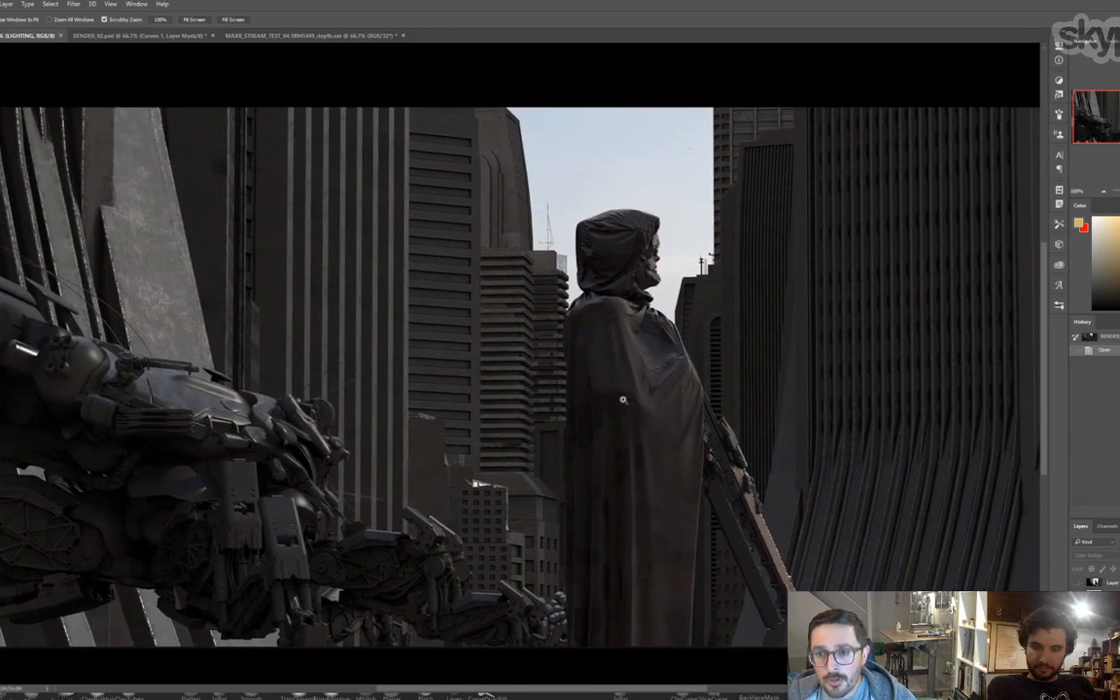
pyautogui.moveTo(600, 473); pyautogui.dragTo(575, 445)
# - Show and hide the AO layer to preview its effect, and turn on the LIGHTING layer
pyautogui.hotkey('alt', '[')
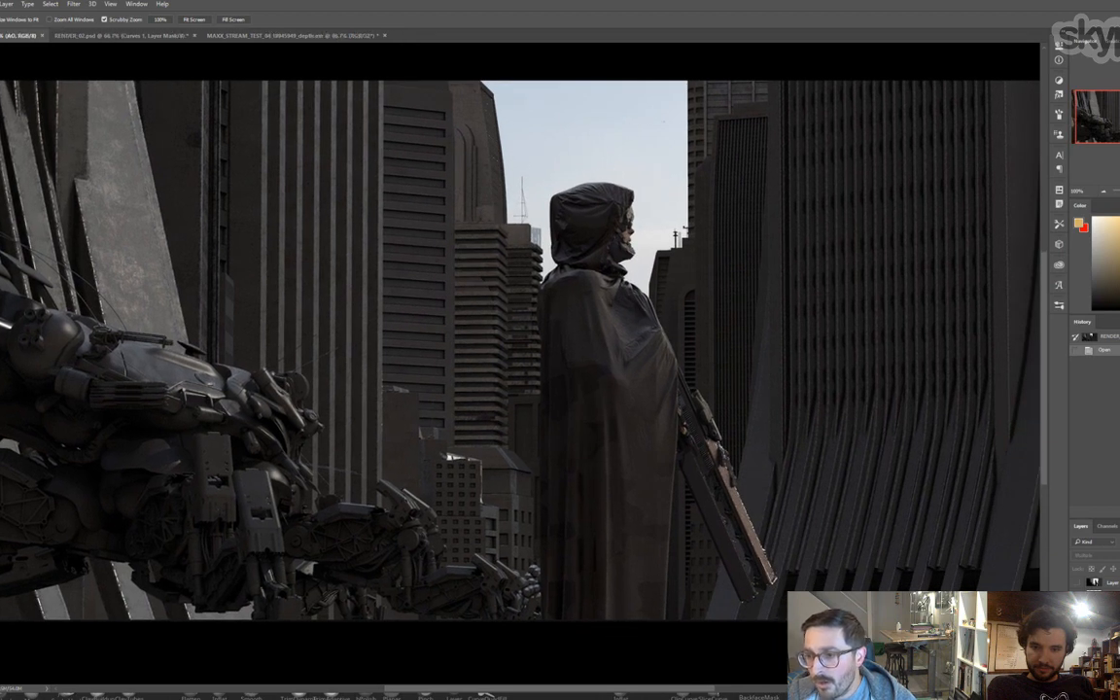
pyautogui.hotkey('ctrl', ',')
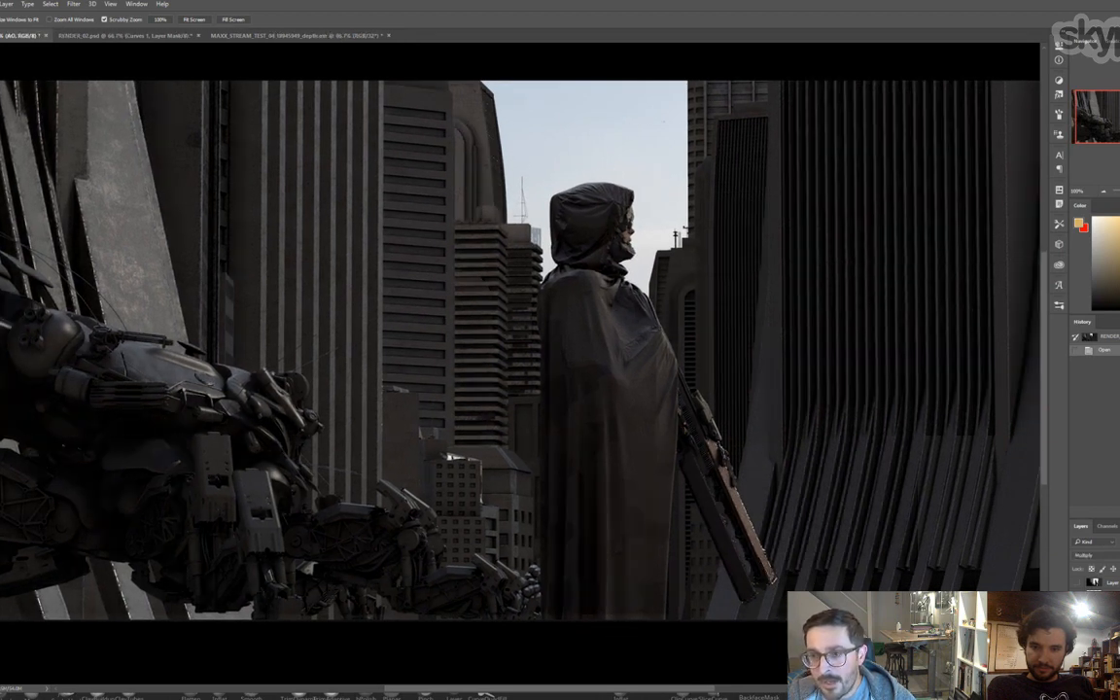
pyautogui.hotkey('ctrl', ',')
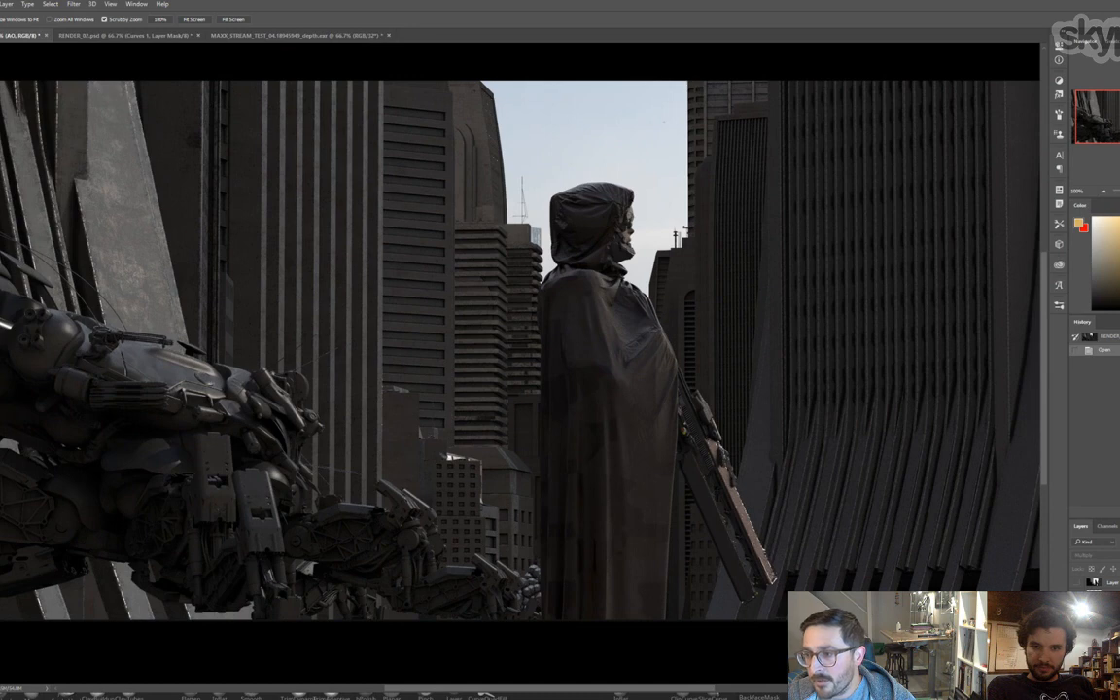
pyautogui.hotkey('alt', ']')
pyautogui.hotkey('ctrl', ',')
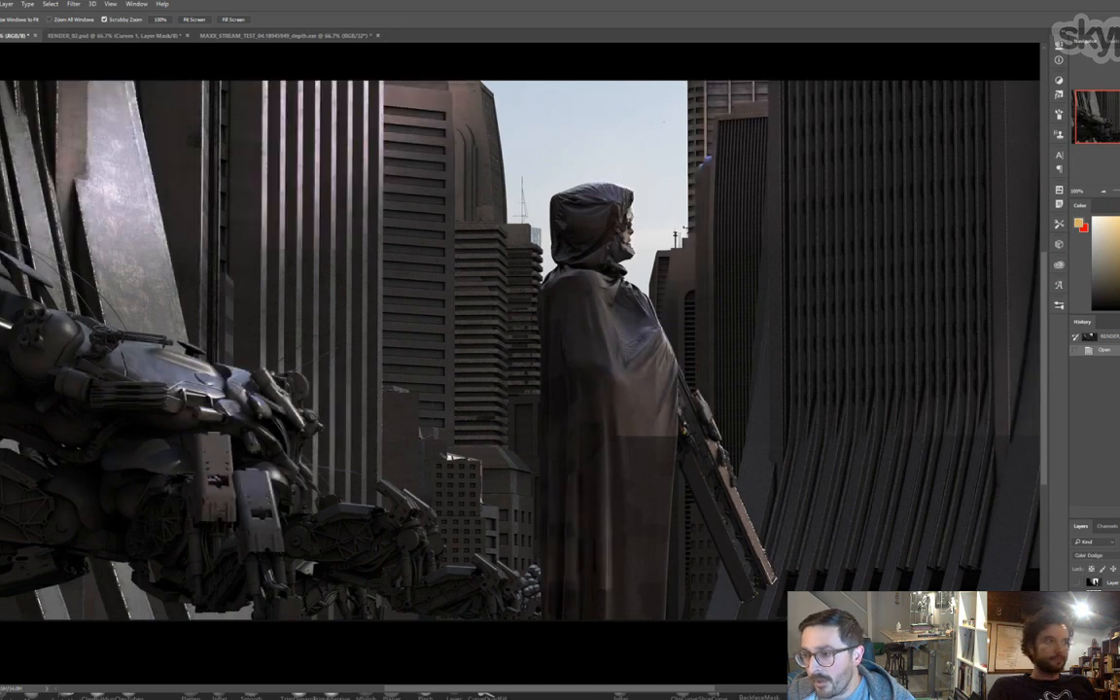
# - Try the LIGHTING layer in Normal blending with its mask disabled, undo both changes, and toggle the layer off and on to compare
pyautogui.click(1104, 554)
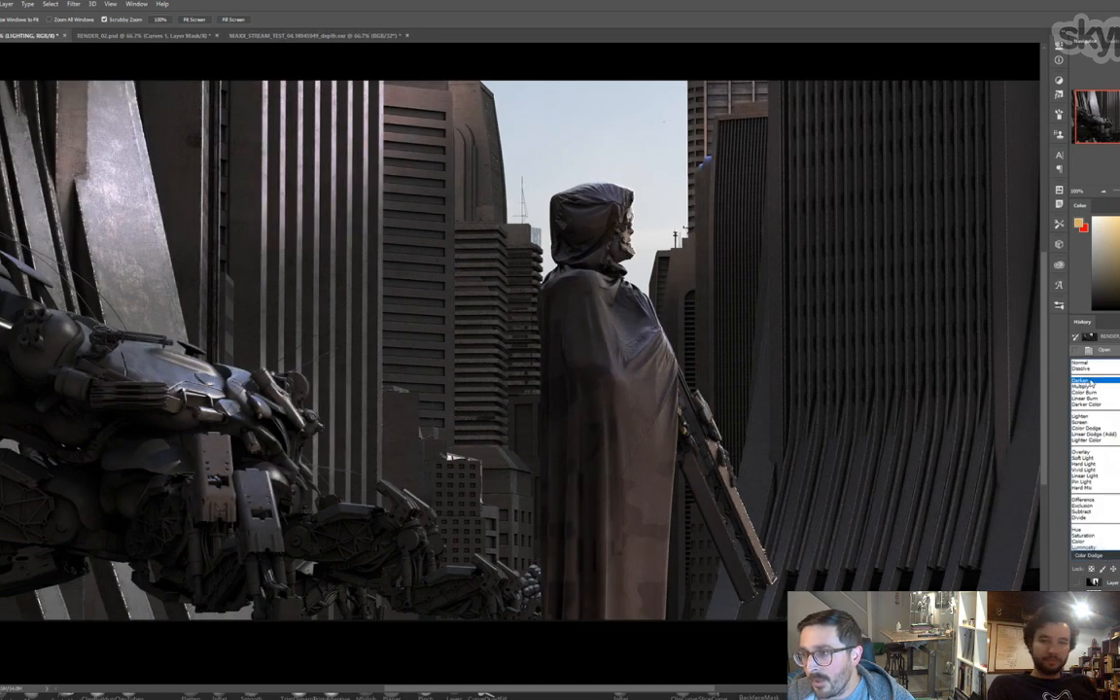
pyautogui.click(1089, 361)
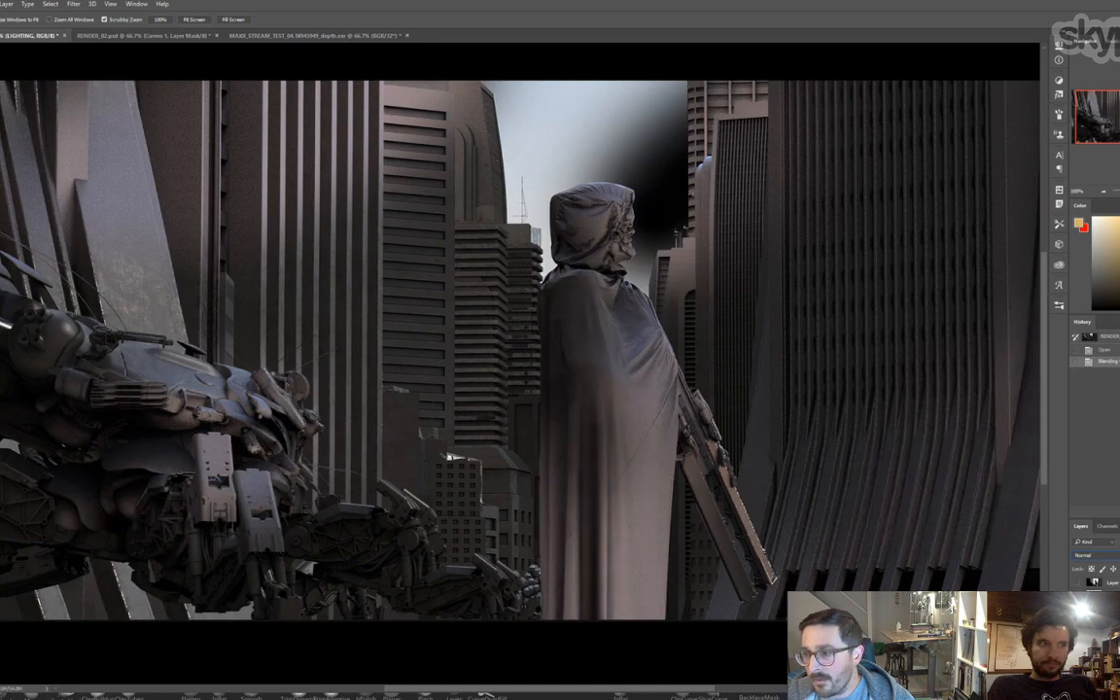
pyautogui.keyDown('shift'); pyautogui.click(1112, 609); pyautogui.keyUp('shift')
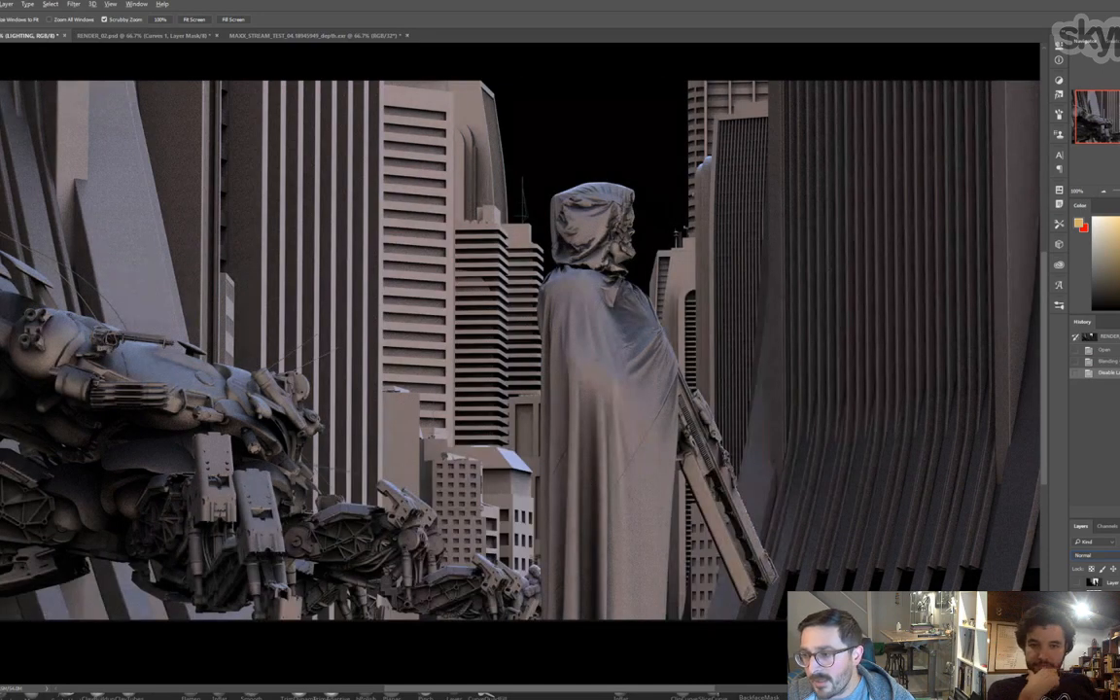
pyautogui.hotkey('ctrl', 'alt', 'z')
pyautogui.hotkey('ctrl', 'alt', 'z')
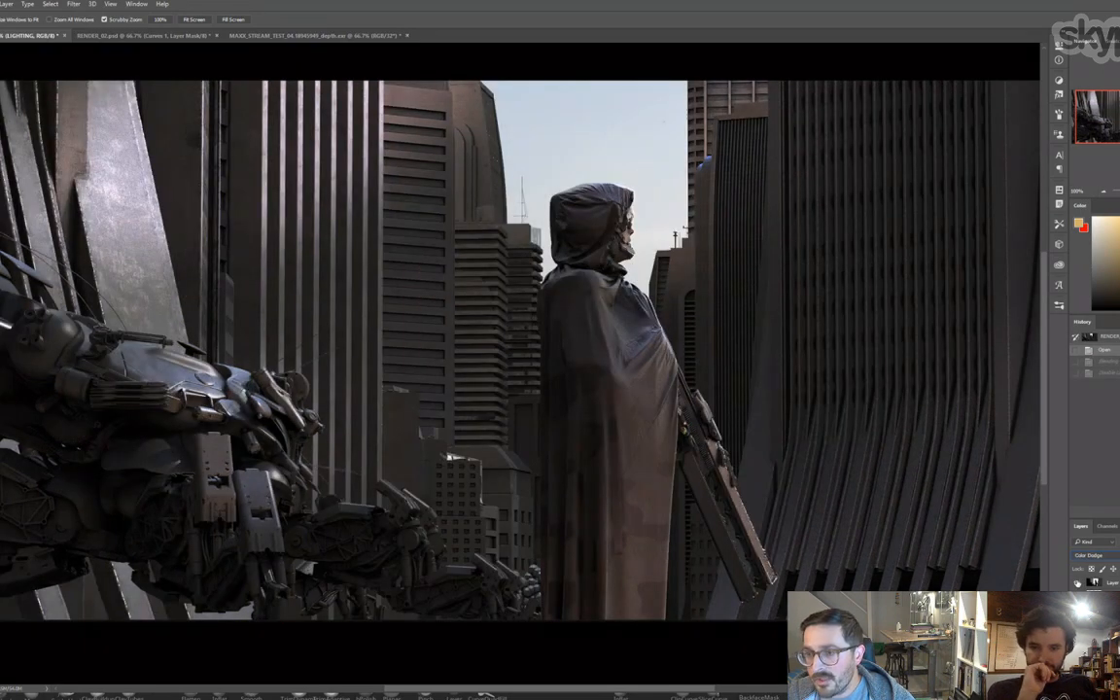
pyautogui.click(1077, 584)
pyautogui.click(1078, 583)
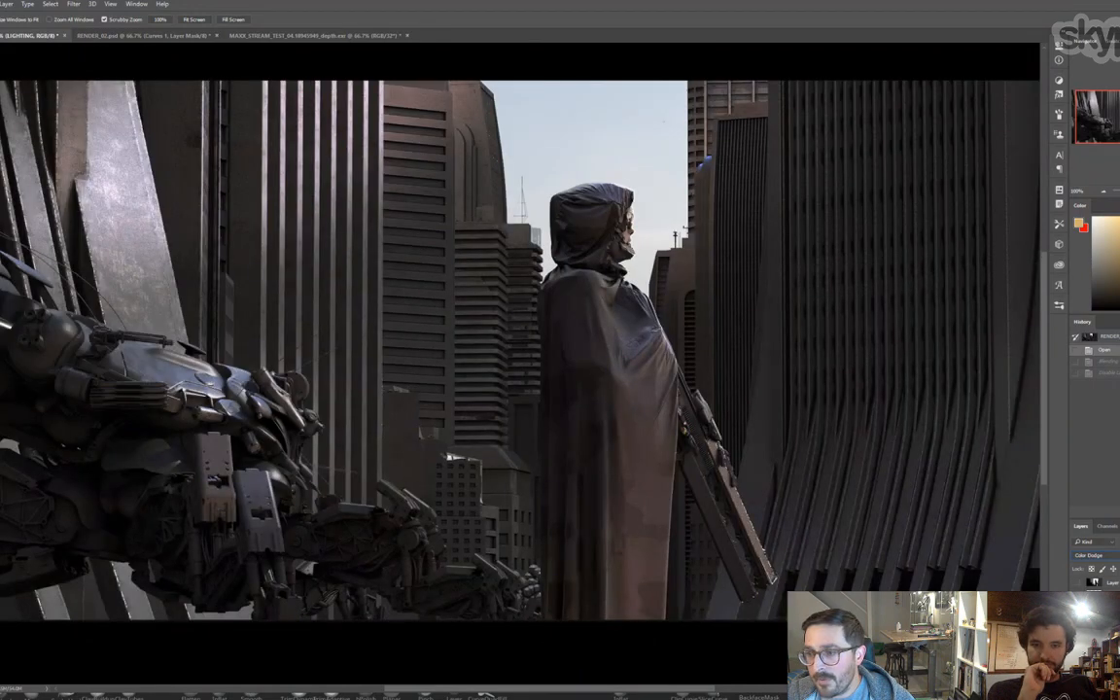
# - Show and hide the flat colour ID pass to examine how it separates the figure, tank and buildings
pyautogui.click(1077, 609)
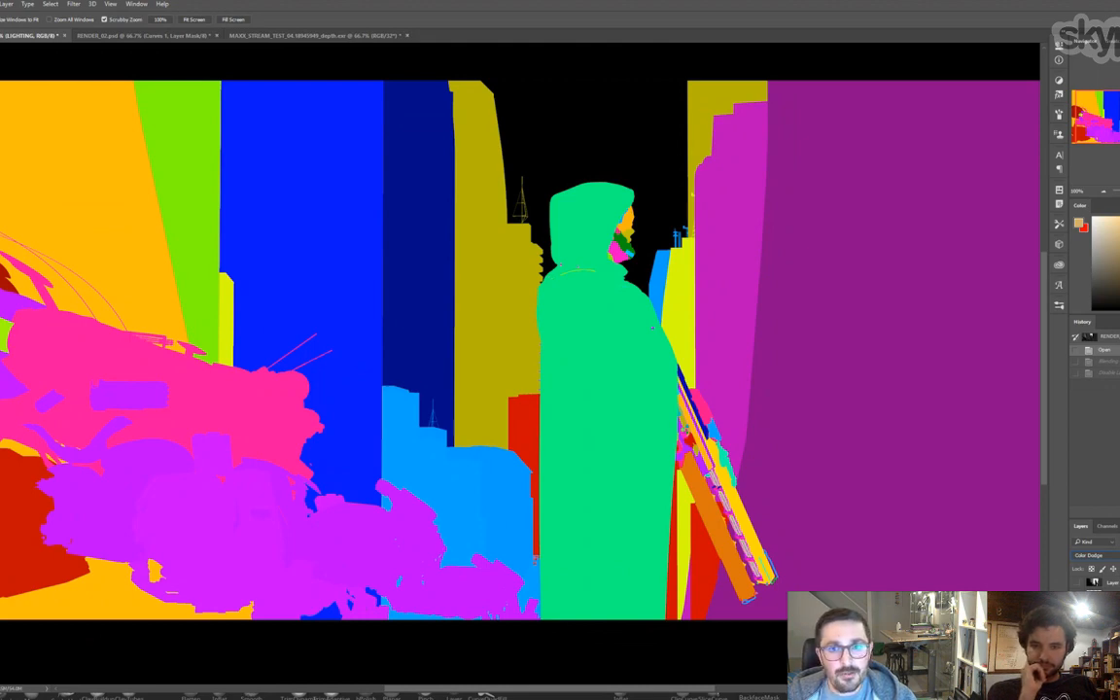
pyautogui.click(1078, 610)
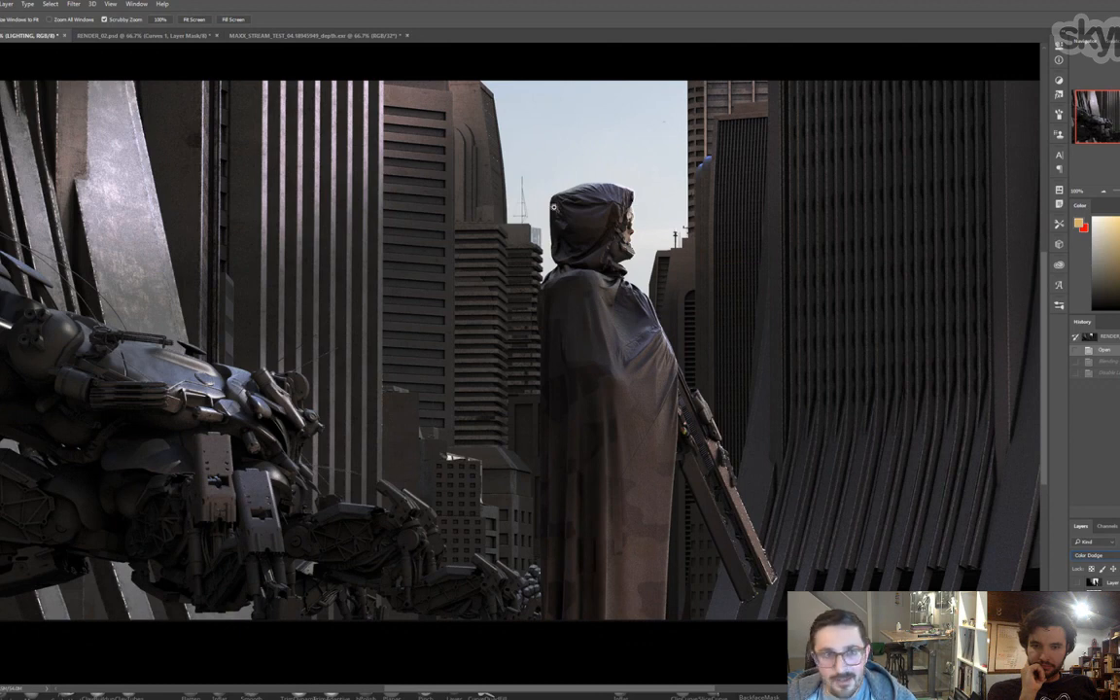
pyautogui.press('l')
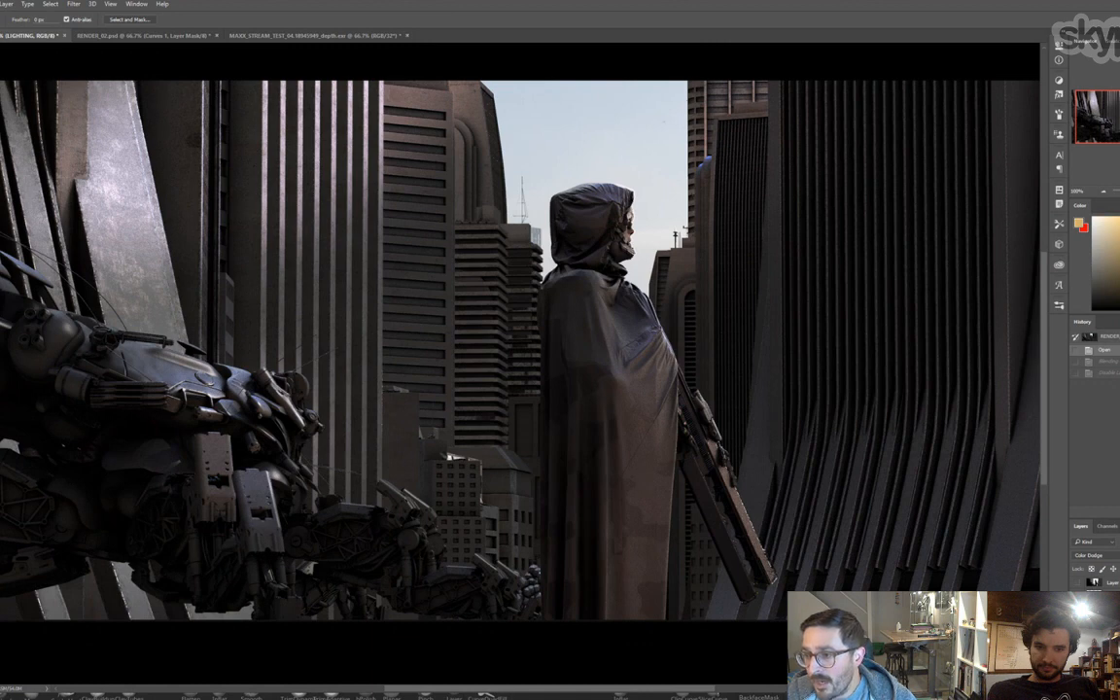
# - Zoom out to the whole render, toggle the LIGHTING layer off and on, and inspect its mask on its own
pyautogui.press('z')
pyautogui.keyDown('alt'); pyautogui.click(560, 367); pyautogui.keyUp('alt')
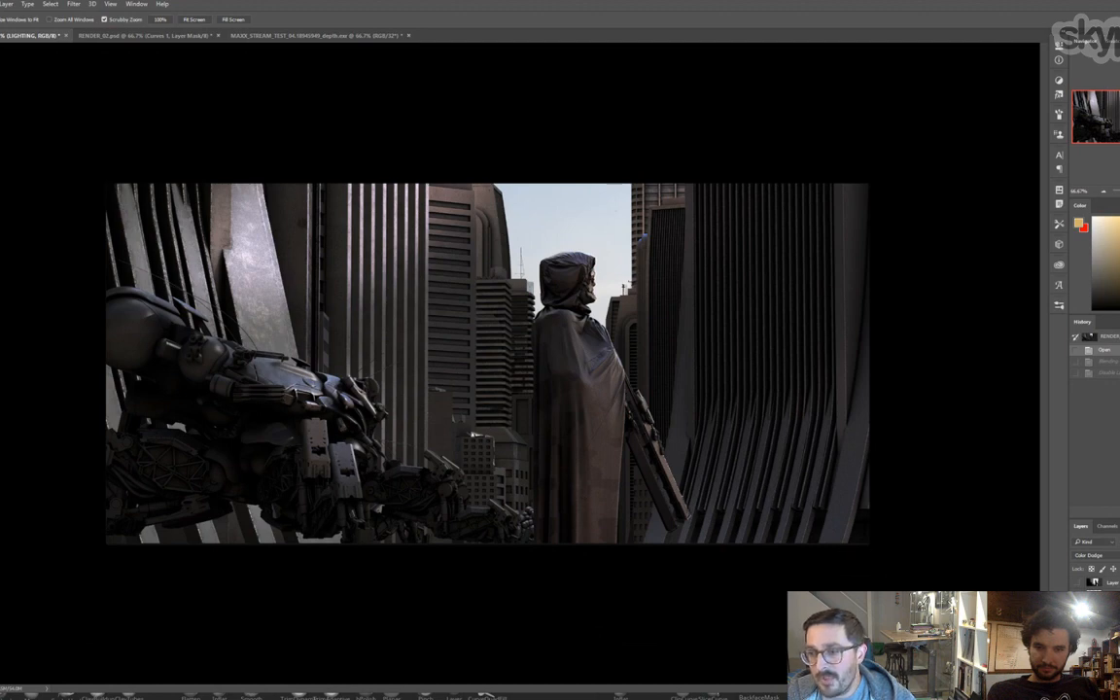
pyautogui.hotkey('ctrl', ',')
pyautogui.hotkey('ctrl', ',')
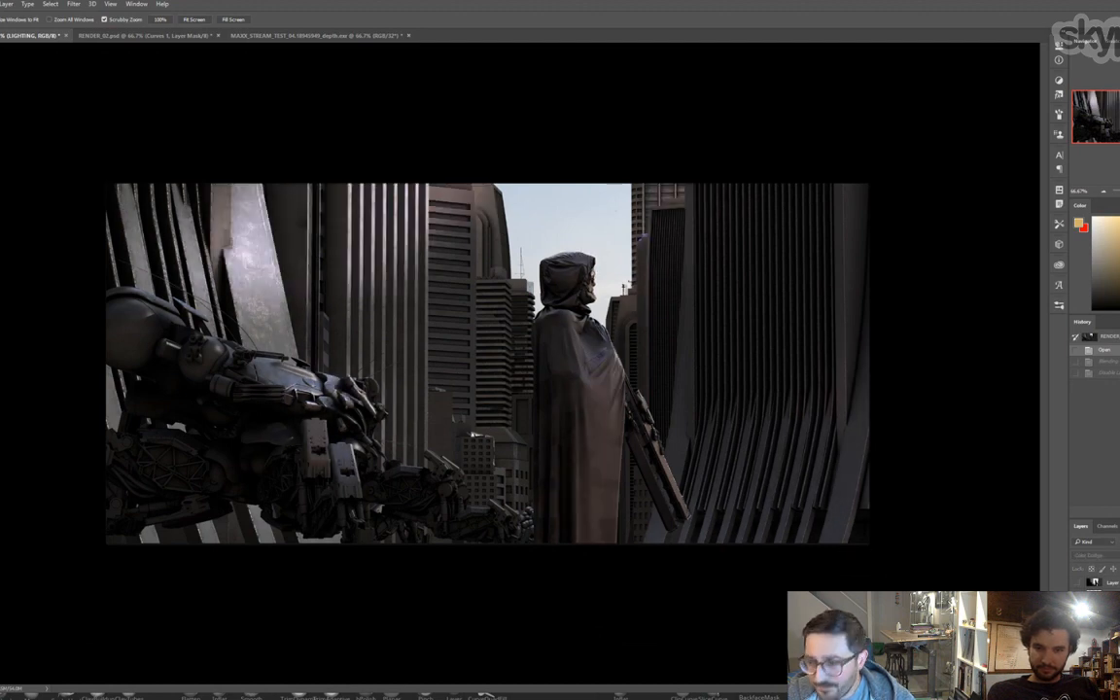
pyautogui.hotkey('ctrl', ',')
pyautogui.hotkey('ctrl', ',')
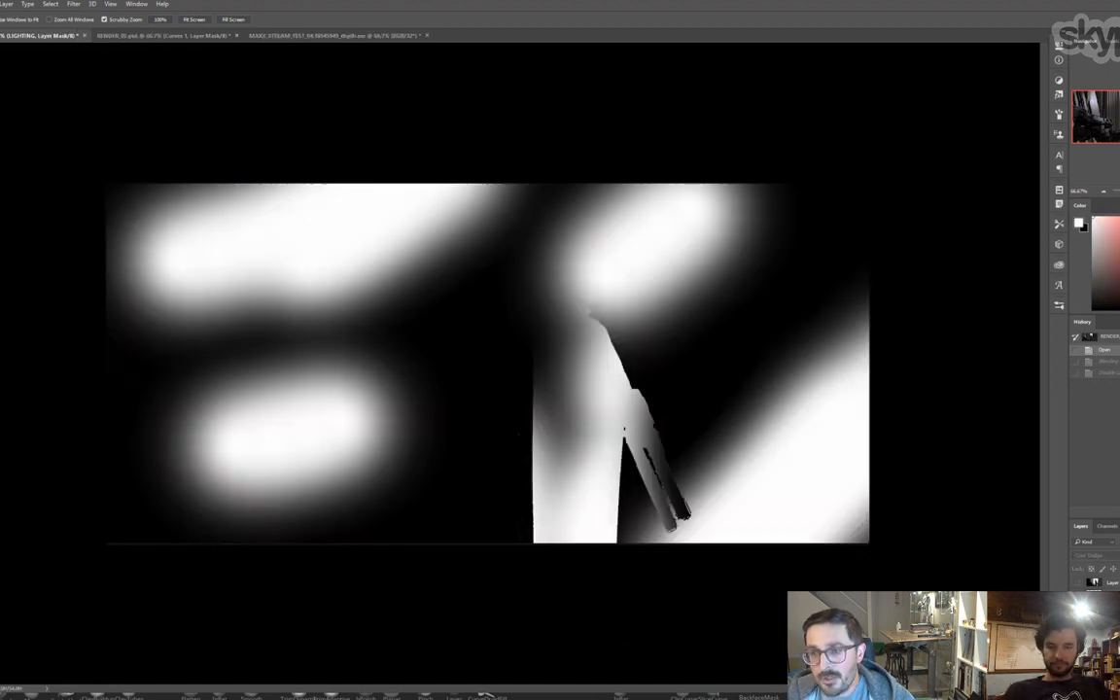
pyautogui.keyDown('alt'); pyautogui.click(1109, 607); pyautogui.keyUp('alt')
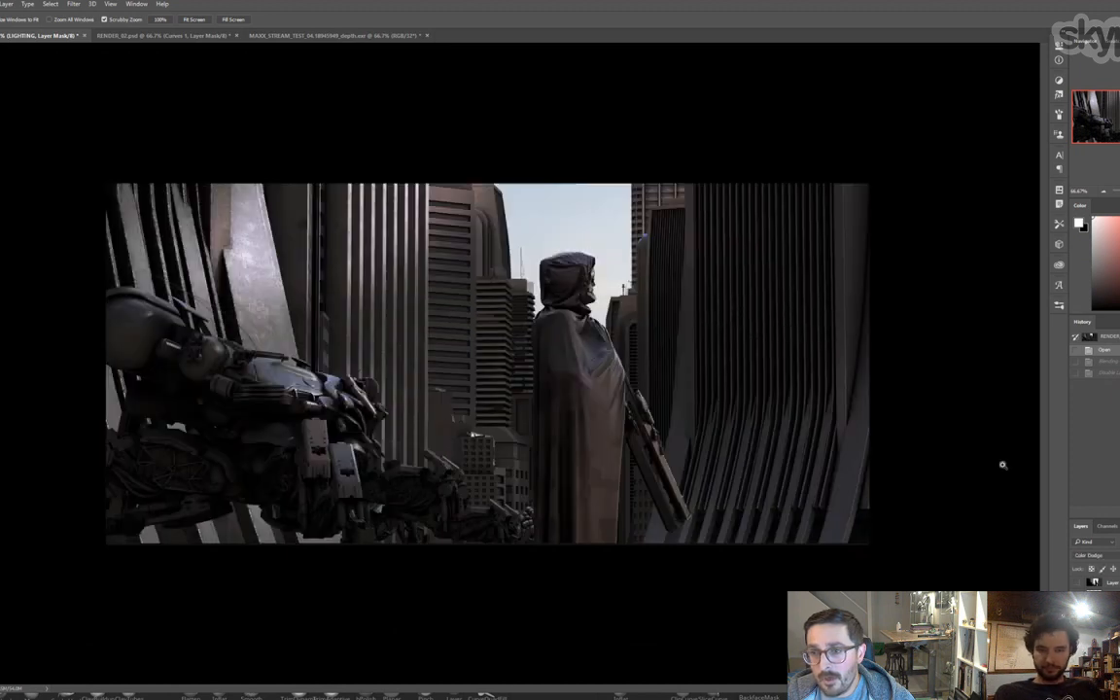
# - Try painting white on the LIGHTING layer's mask over the spider tank, compare before and after, and undo the strokes
pyautogui.press('b')
pyautogui.moveTo(254, 277); pyautogui.dragTo(102, 306)
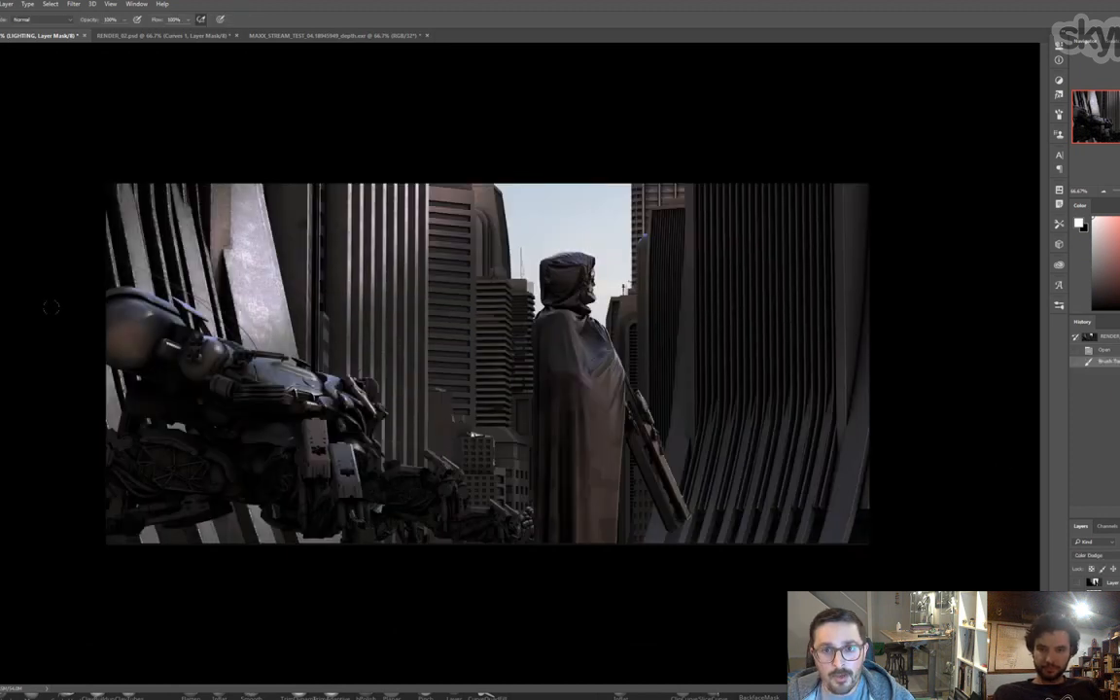
pyautogui.hotkey('ctrl', 'alt', 'z')
pyautogui.hotkey('ctrl', 'alt', 'z')
pyautogui.hotkey('ctrl', 'shift', 'z')
pyautogui.hotkey('ctrl', 'alt', 'z')
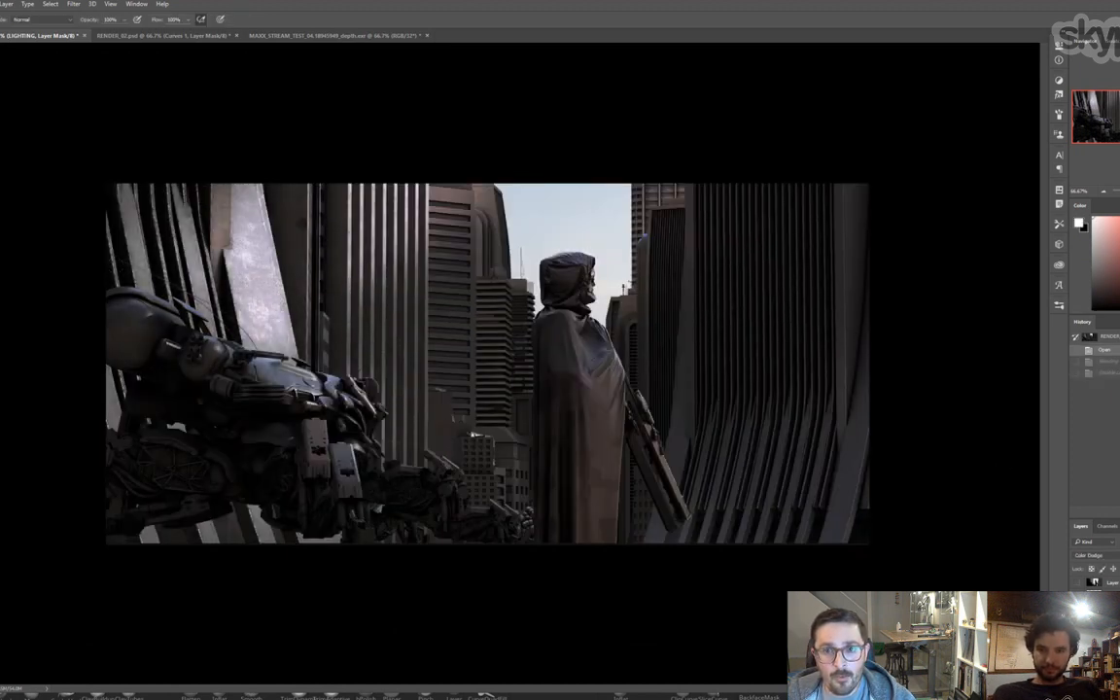
pyautogui.hotkey('ctrl', 'shift', 'z')
pyautogui.hotkey('ctrl', 'alt', 'z')
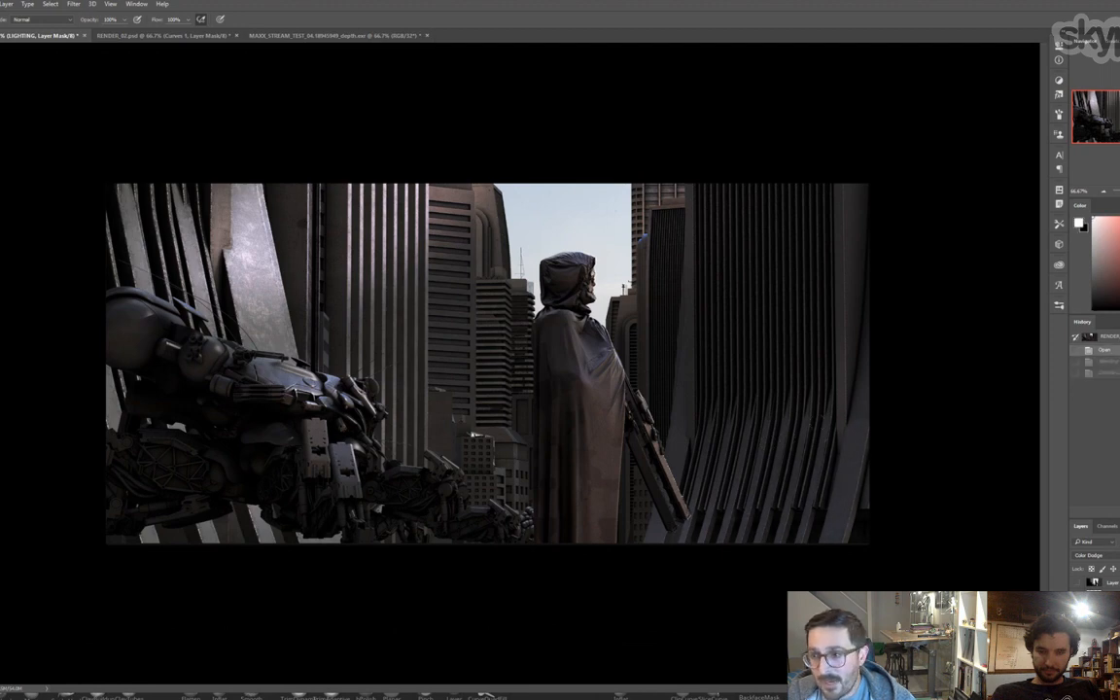
# - Add white brush dabs to the LIGHTING layer's mask, compare them with undo and redo, and undo disabling the mask
pyautogui.click(740, 496)
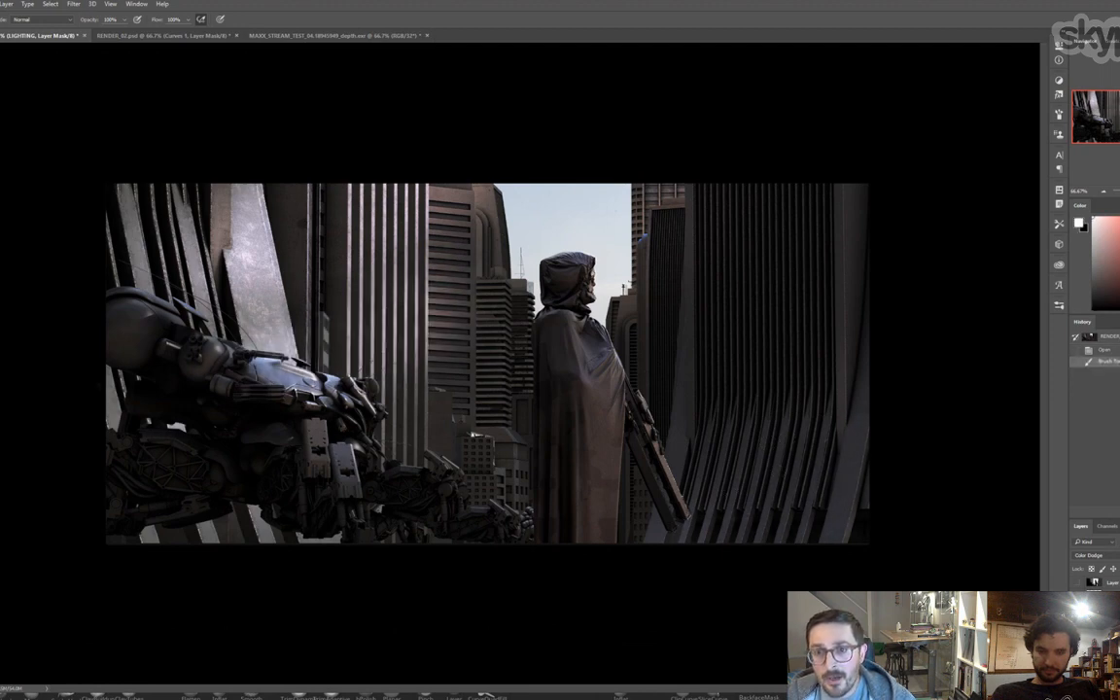
pyautogui.click(255, 313)
pyautogui.hotkey('ctrl', 'z')
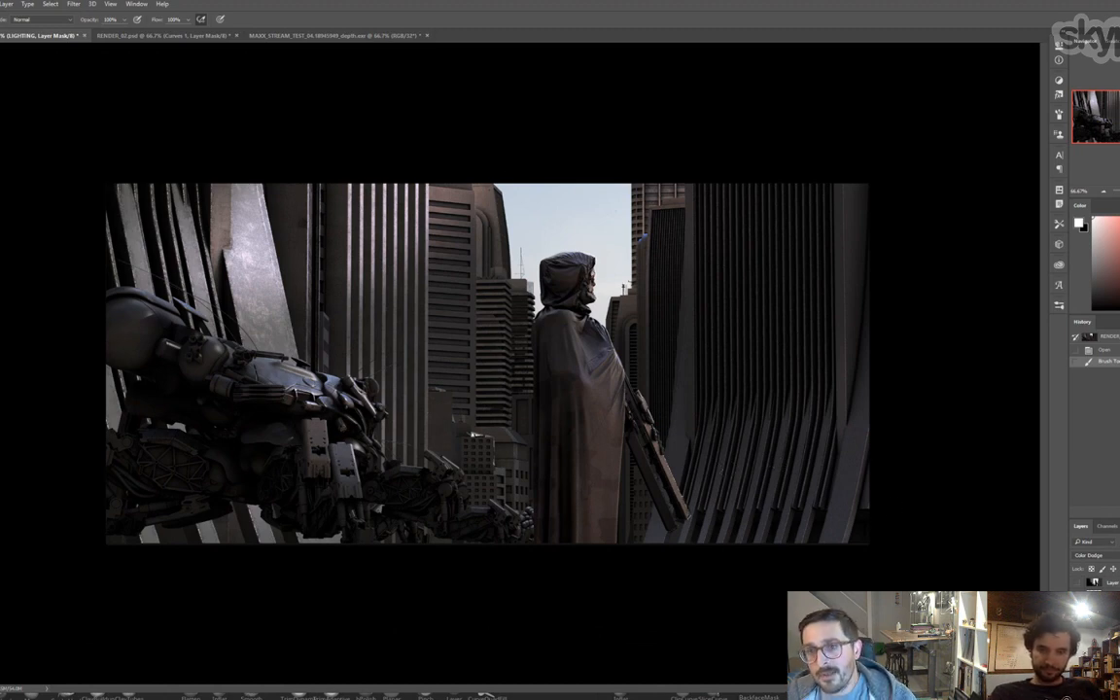
pyautogui.hotkey('ctrl', 'z')
pyautogui.hotkey('ctrl', 'z')
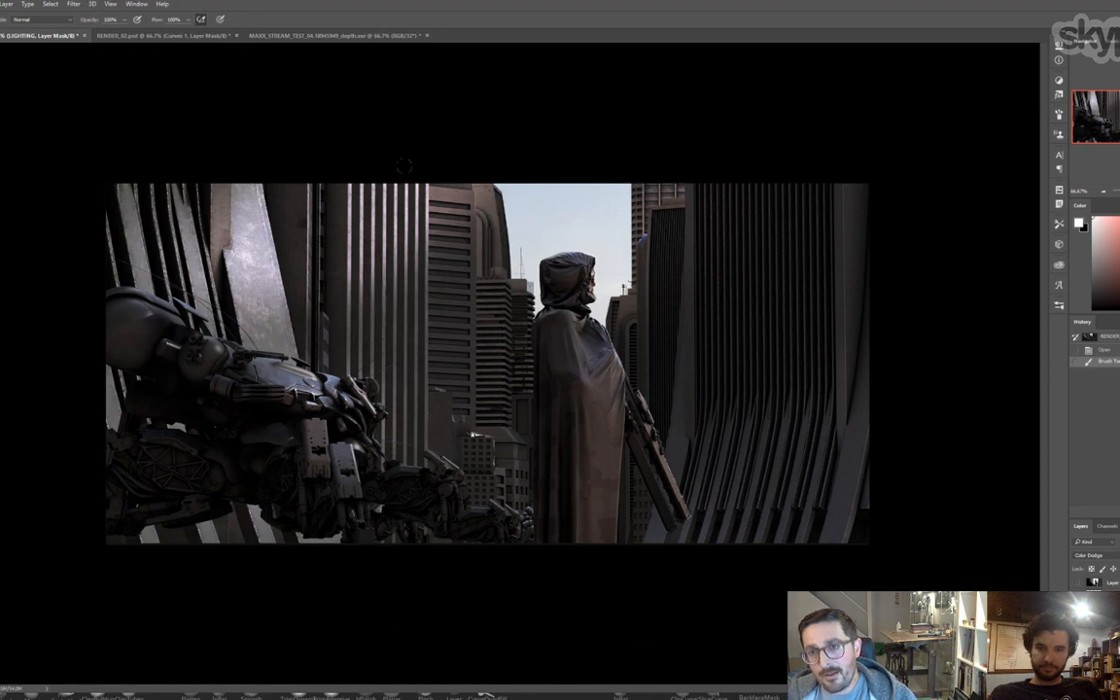
pyautogui.hotkey('ctrl', 'z')
pyautogui.hotkey('ctrl', 'z')
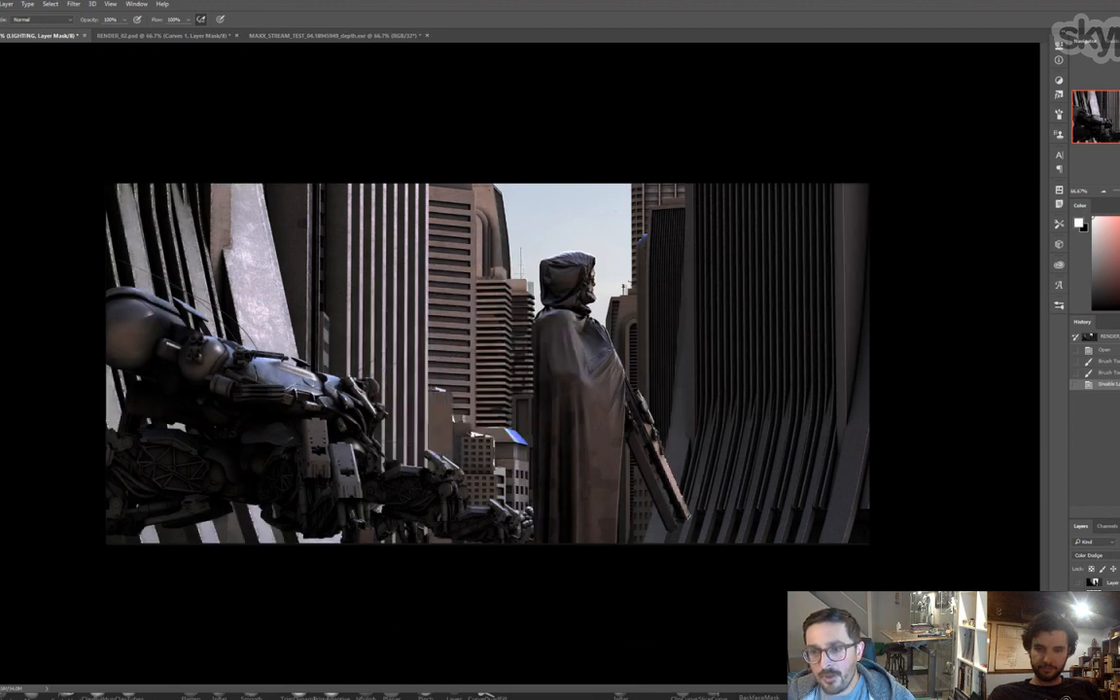
pyautogui.hotkey('ctrl', 'z')
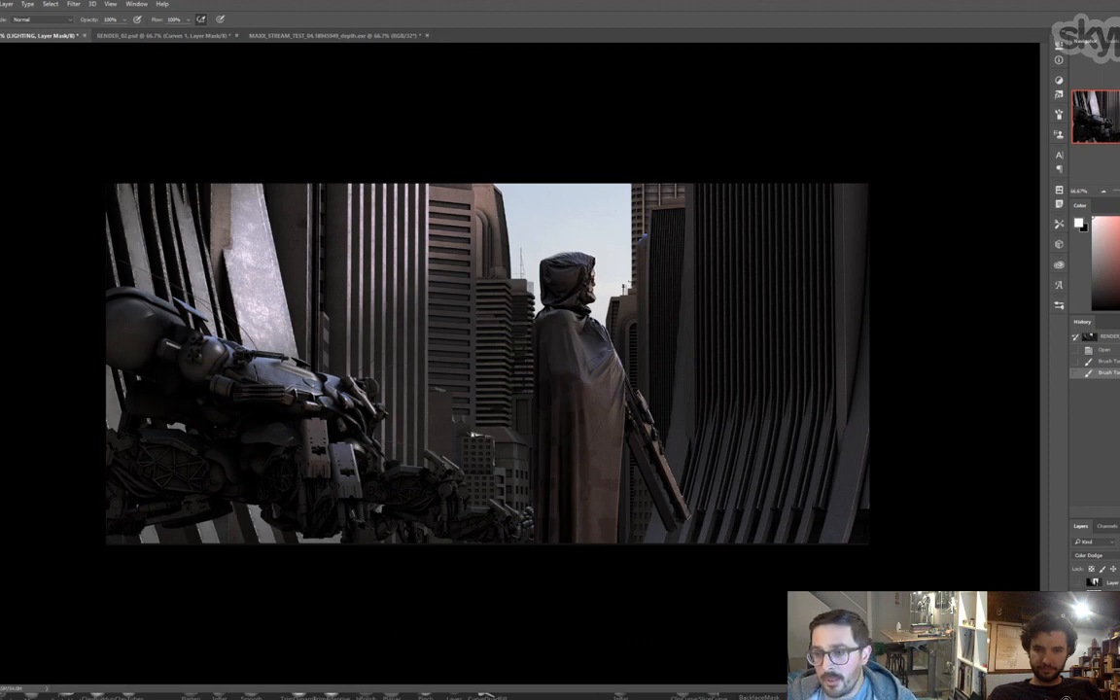
# - Turn on the atmosphere layers, inspect Layer 6 copy's depth mask on its own, and return to the full image
pyautogui.hotkey('ctrl', ',')
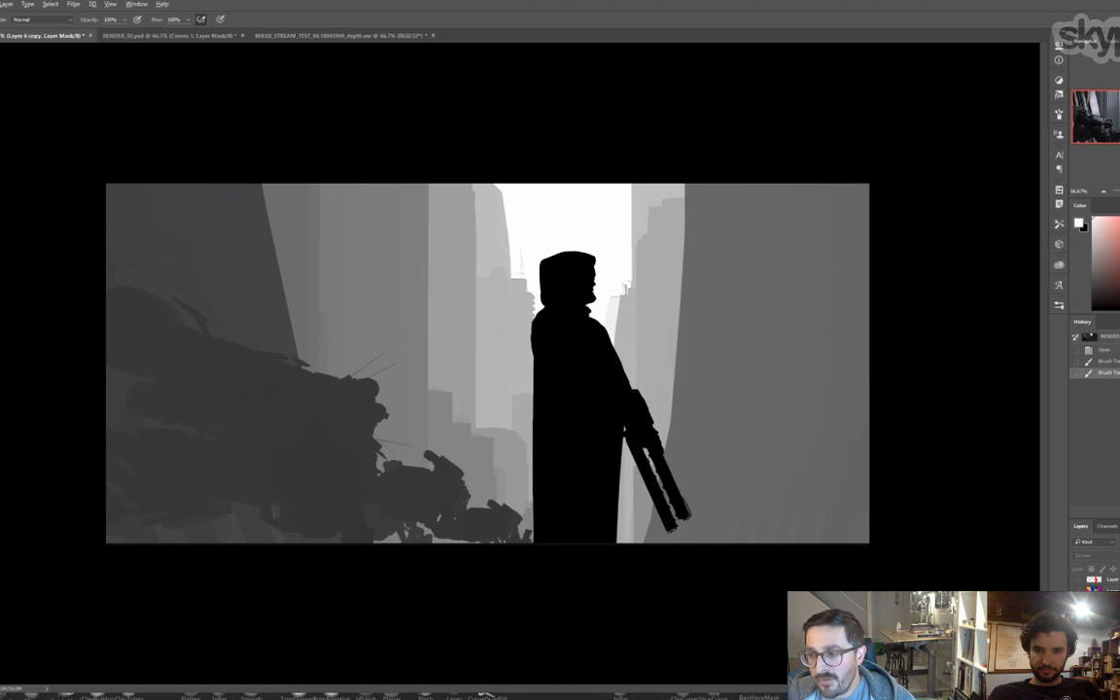
pyautogui.hotkey('ctrl', '2')
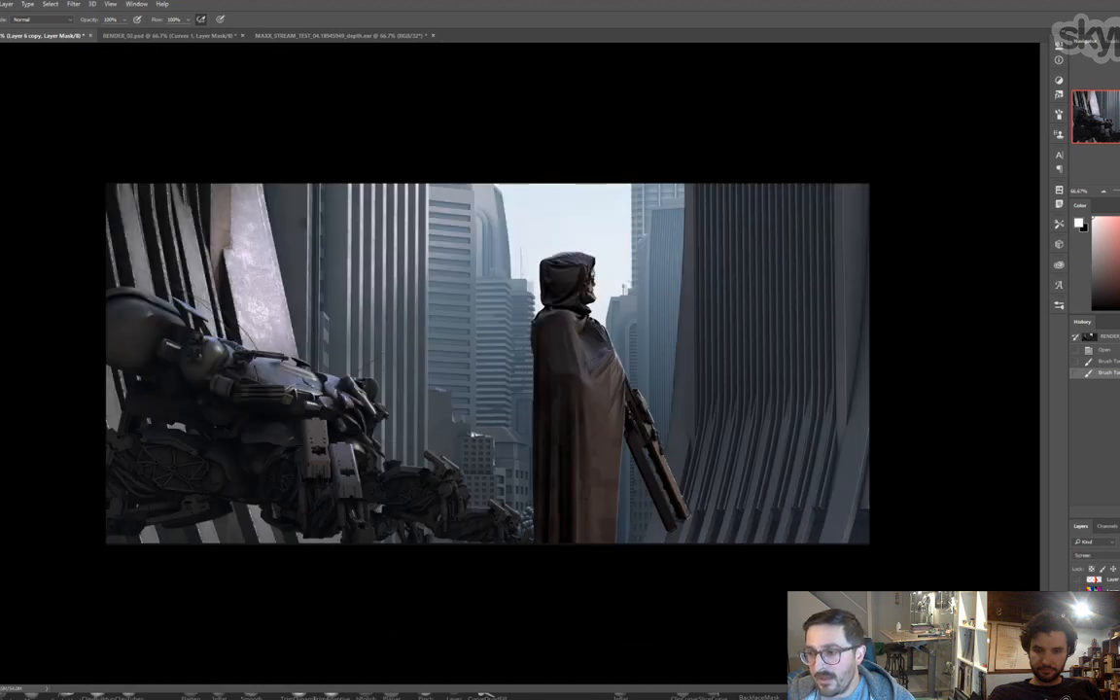
# - Try Normal blending on Layer 6 copy and undo back to Screen
pyautogui.click(1089, 551)
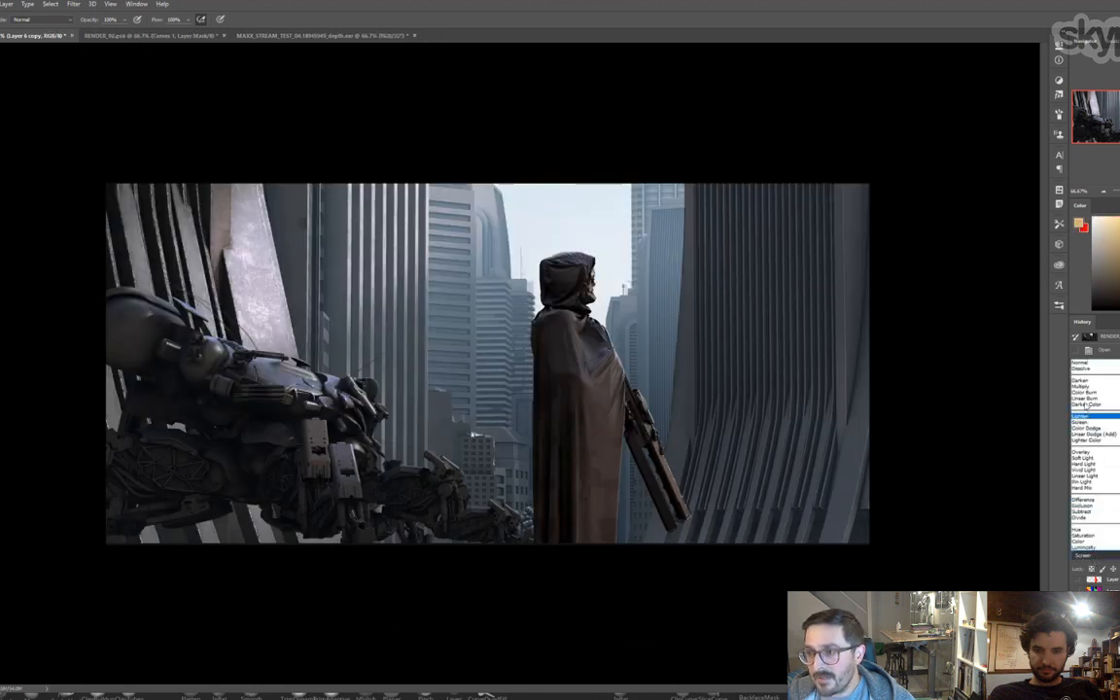
pyautogui.click(1101, 448)
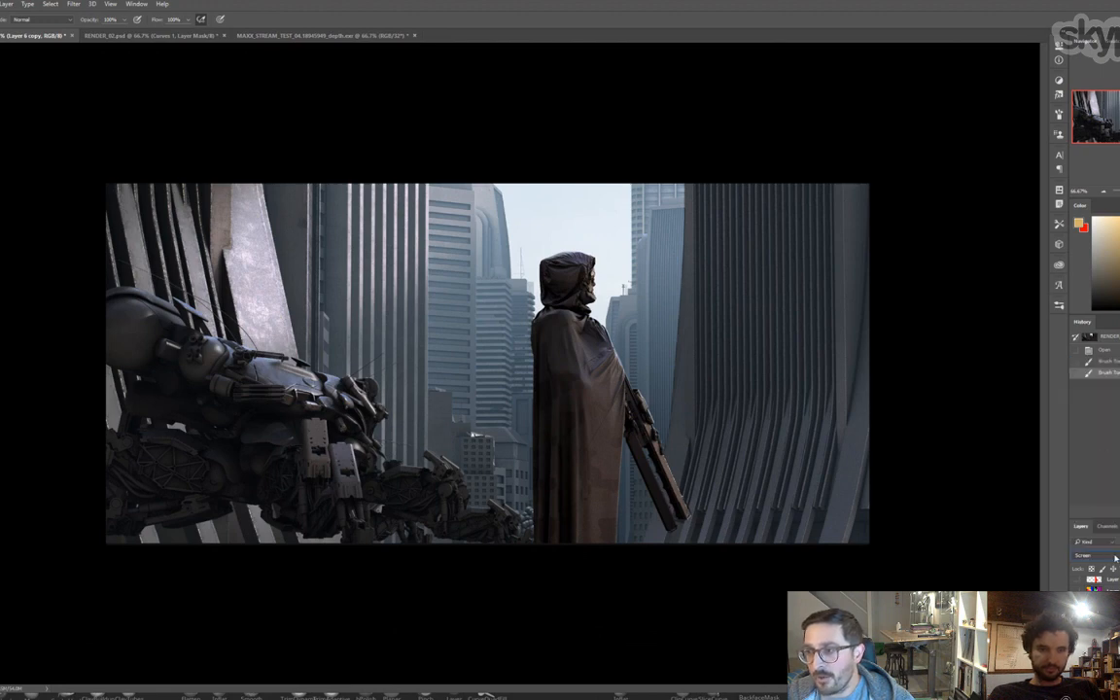
pyautogui.click(1090, 551)
pyautogui.click(1085, 364)
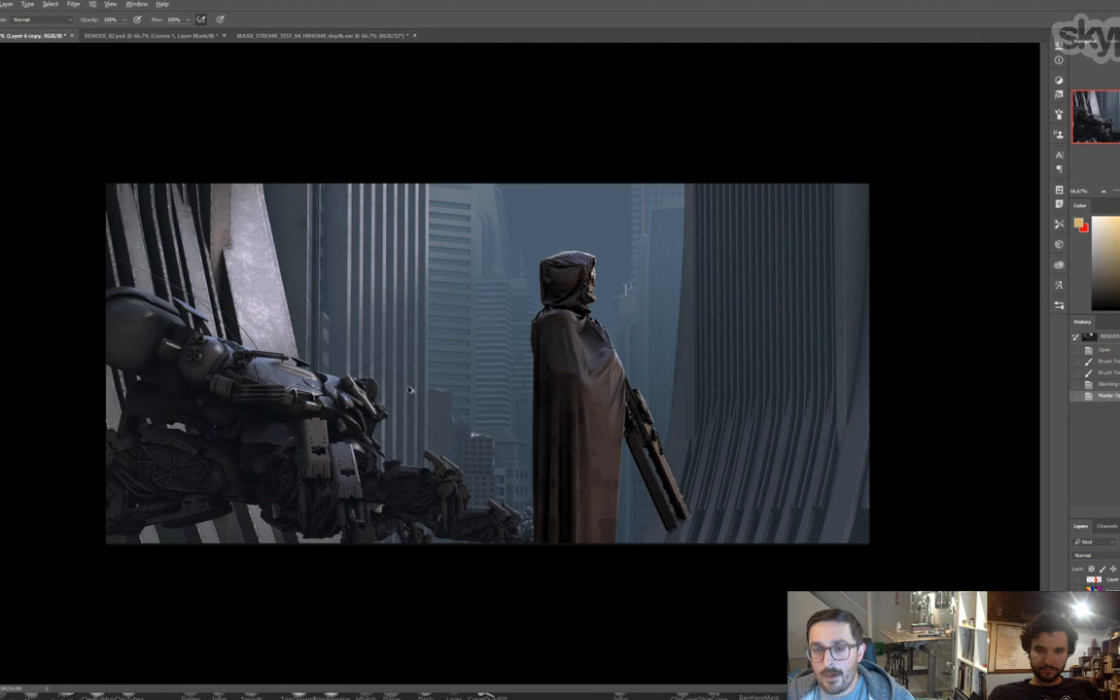
pyautogui.hotkey('ctrl', 'alt', 'z')
pyautogui.hotkey('ctrl', 'alt', 'z')
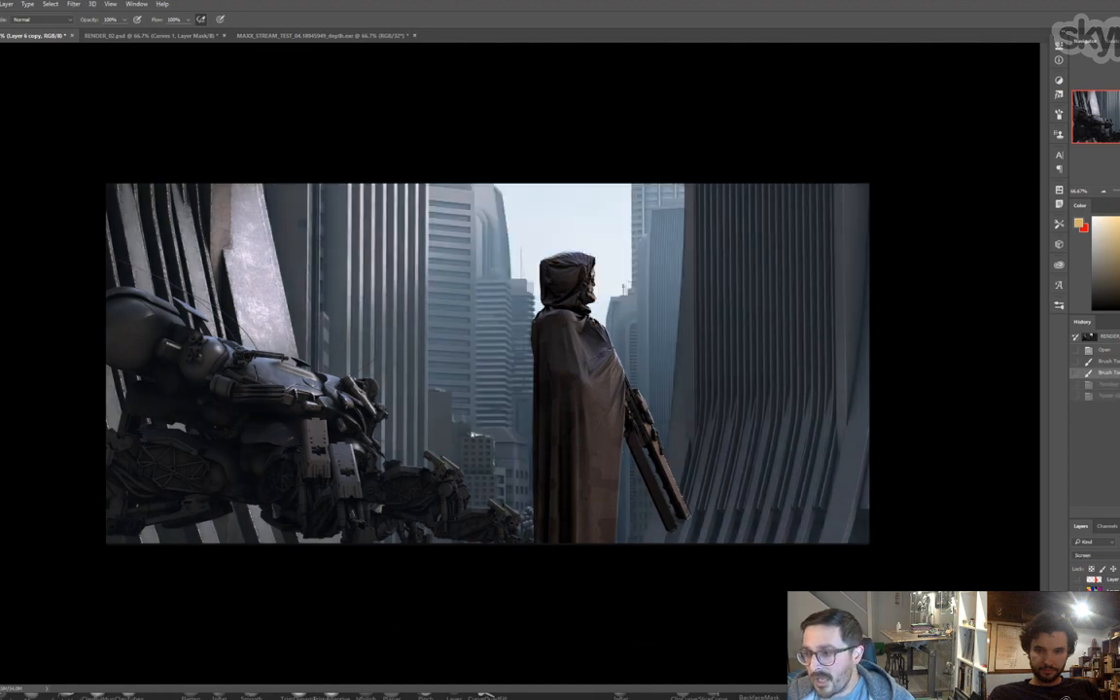
# - Step through Layer 6 and its copies, and toggle the atmos group off and on to compare the haze
pyautogui.hotkey('alt', '[')
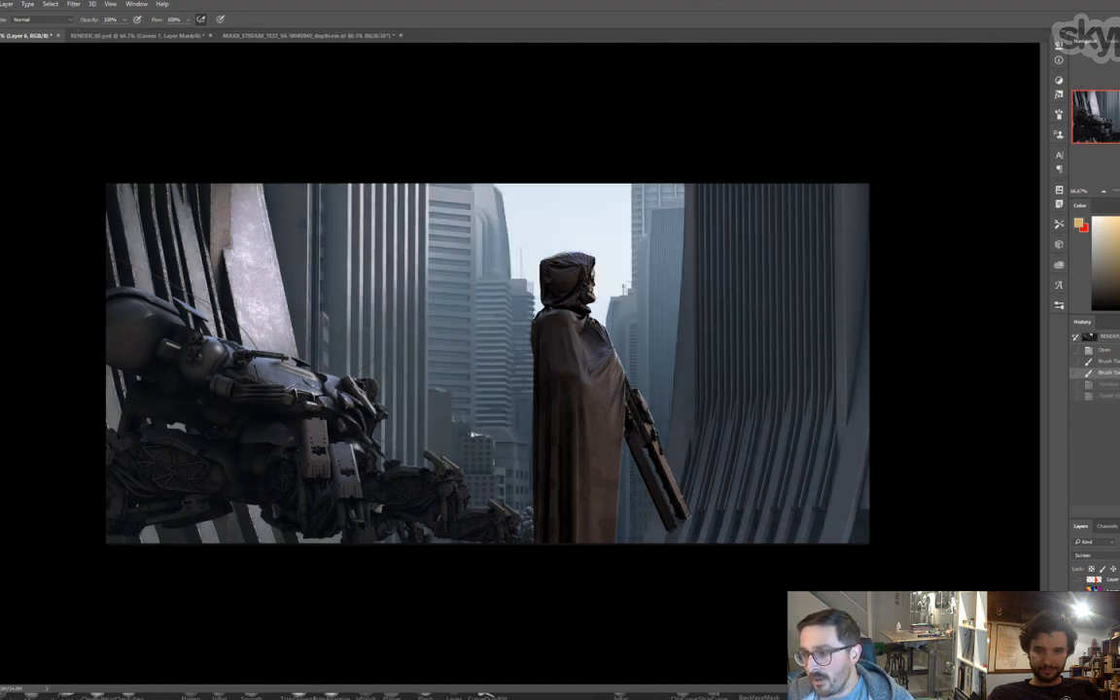
pyautogui.hotkey('alt', ']')
pyautogui.hotkey('alt', ']')
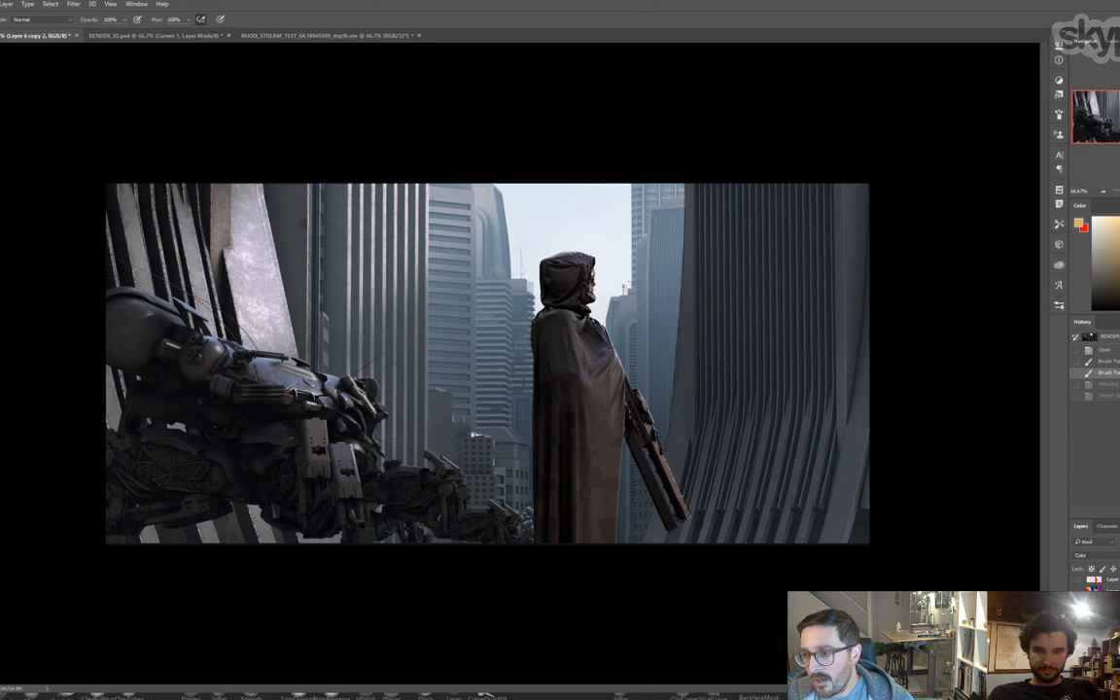
pyautogui.hotkey('alt', '[')
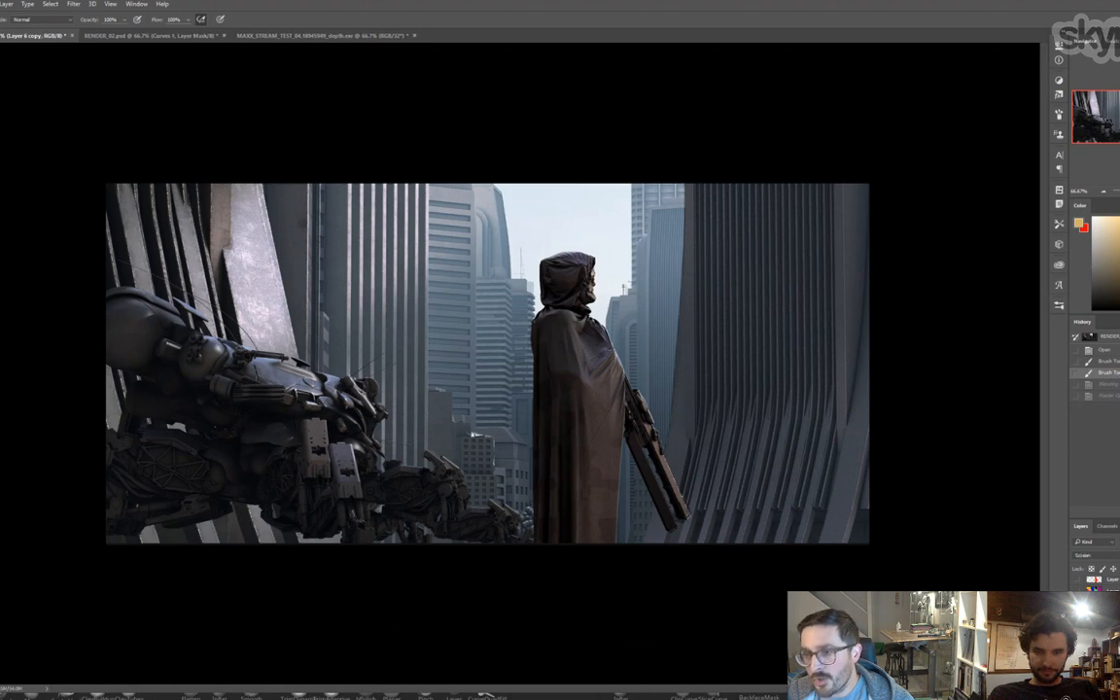
pyautogui.hotkey('alt', '[')
pyautogui.hotkey('ctrl', ',')
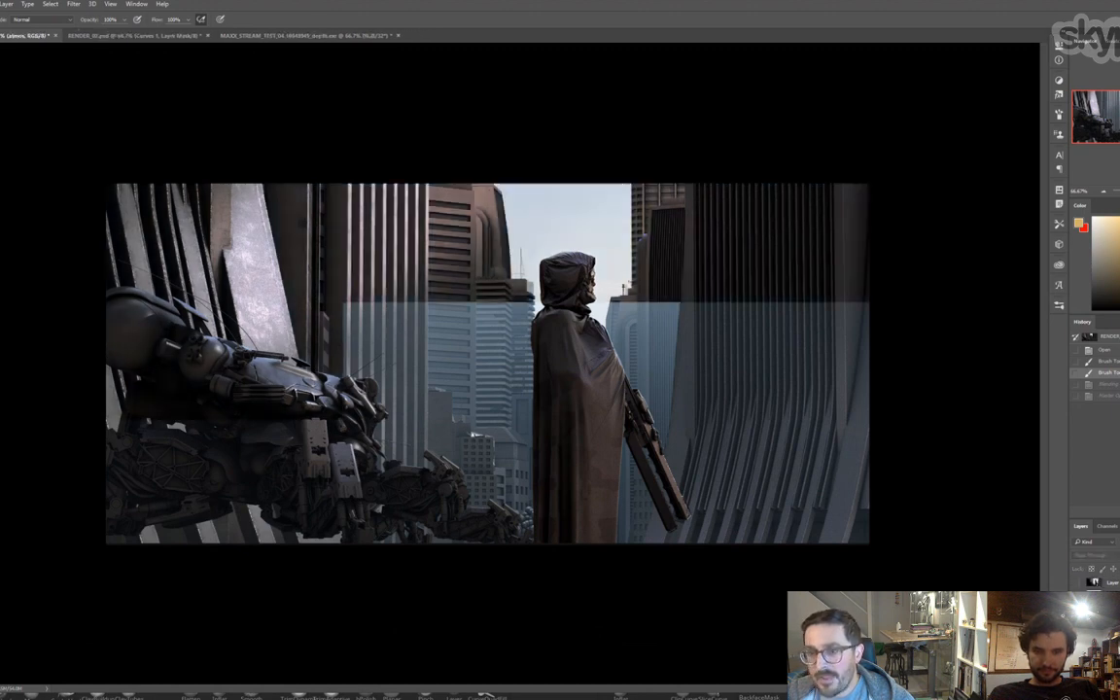
pyautogui.hotkey('ctrl', ',')
pyautogui.hotkey('ctrl', ',')
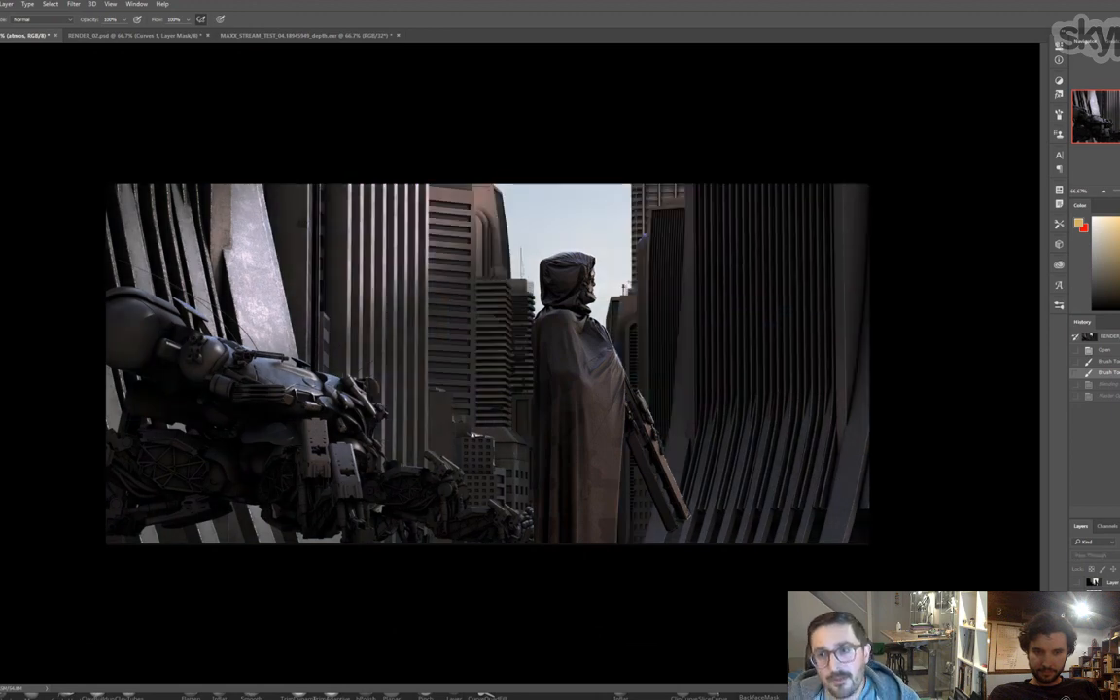
pyautogui.hotkey('ctrl', ',')
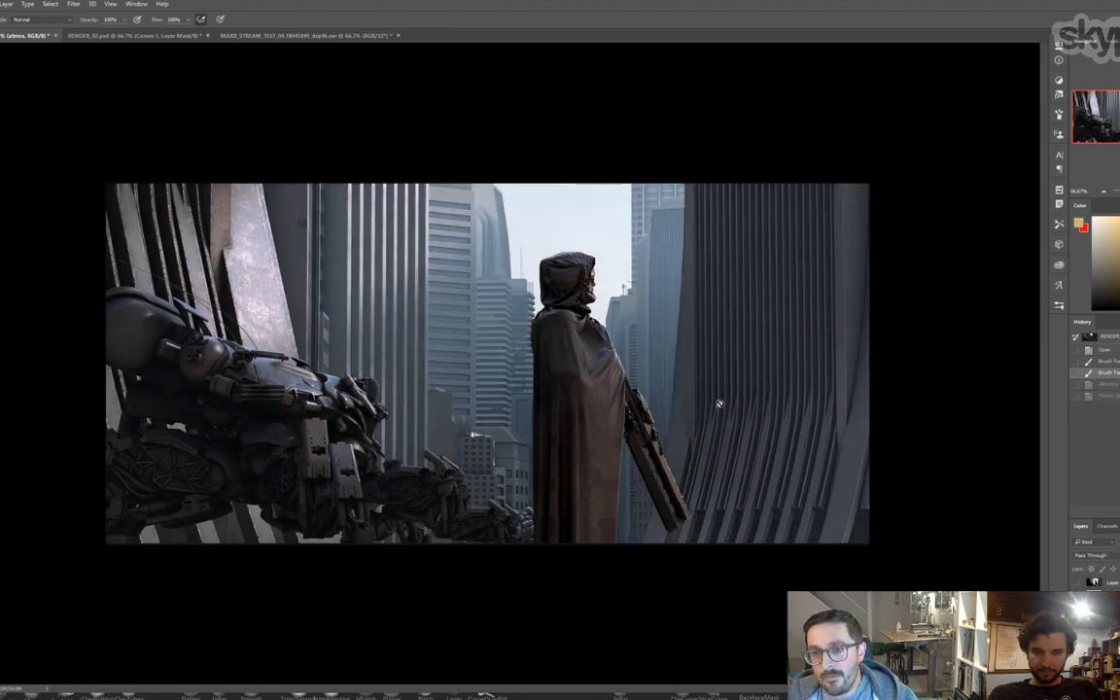
# - Switch repeatedly between the atmosphere document and RENDER_02.psd to compare them, ending on RENDER_02.psd and its layer stack
pyautogui.press('z')
pyautogui.keyDown('alt'); pyautogui.click(550, 358); pyautogui.keyUp('alt')
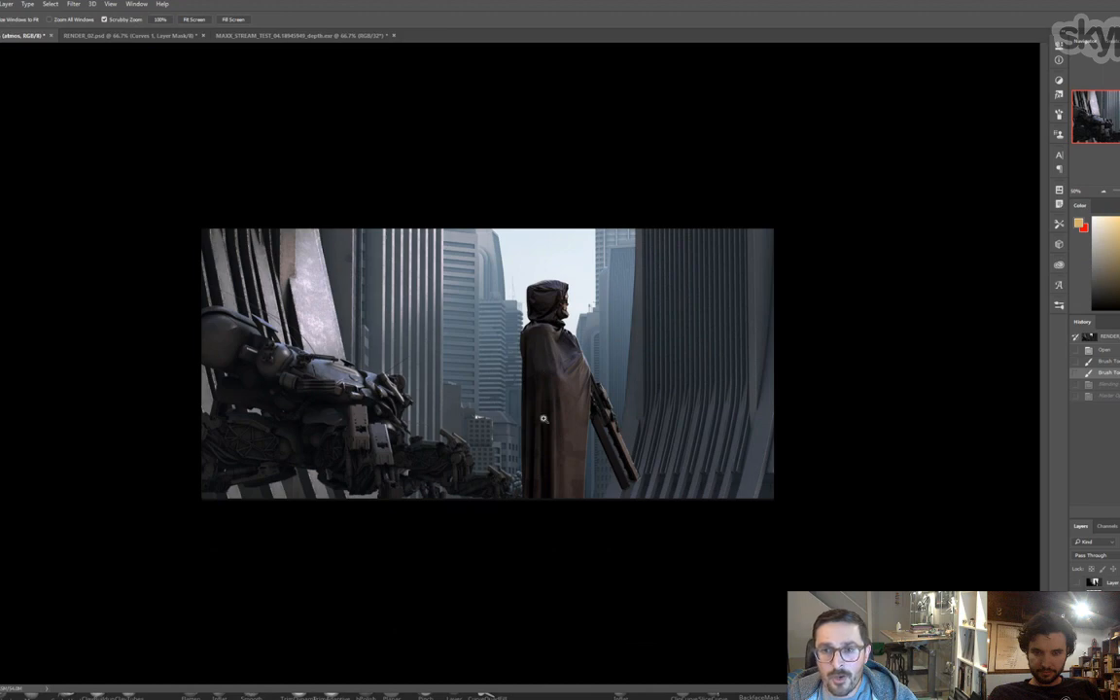
pyautogui.click(394, 325)
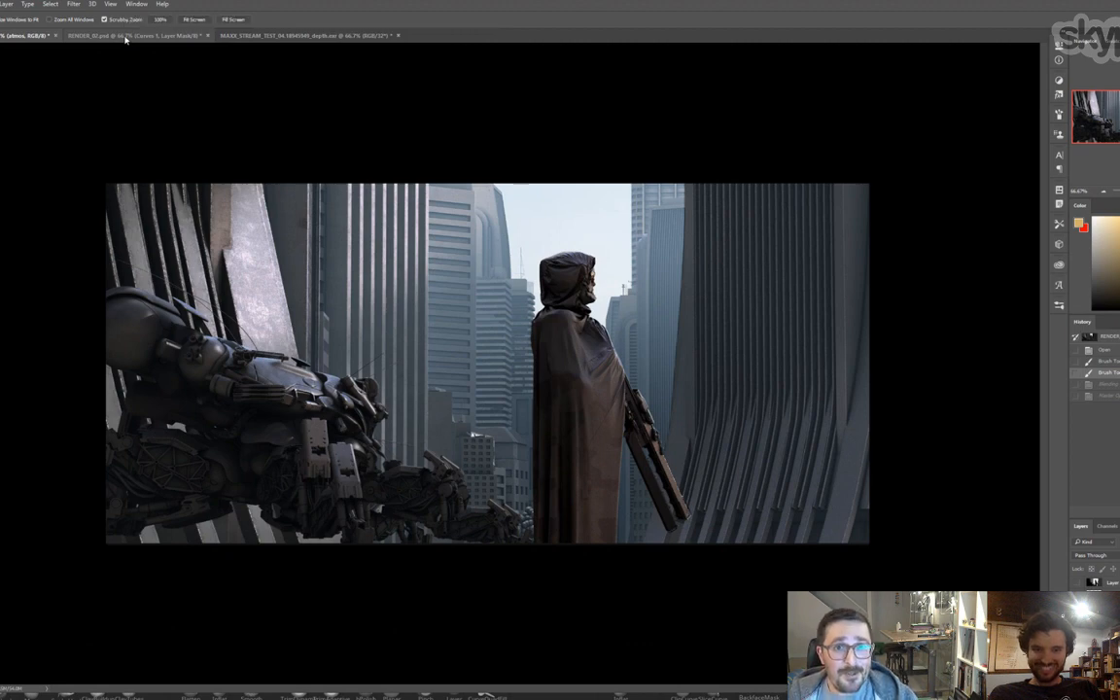
pyautogui.click(125, 36)
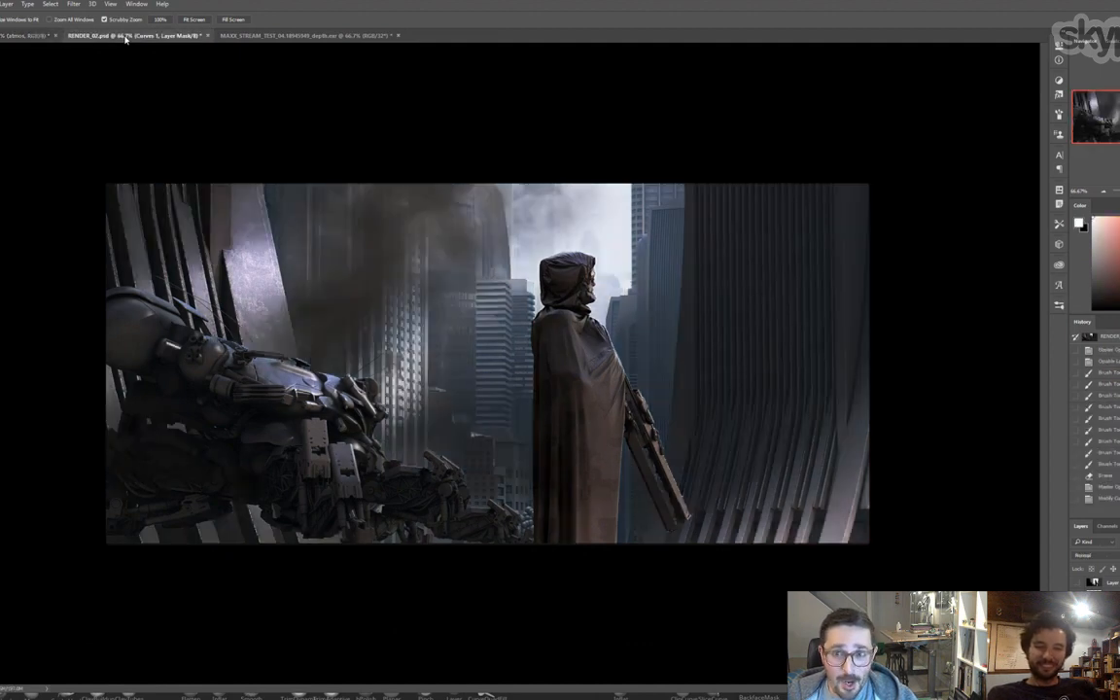
pyautogui.click(17, 44)
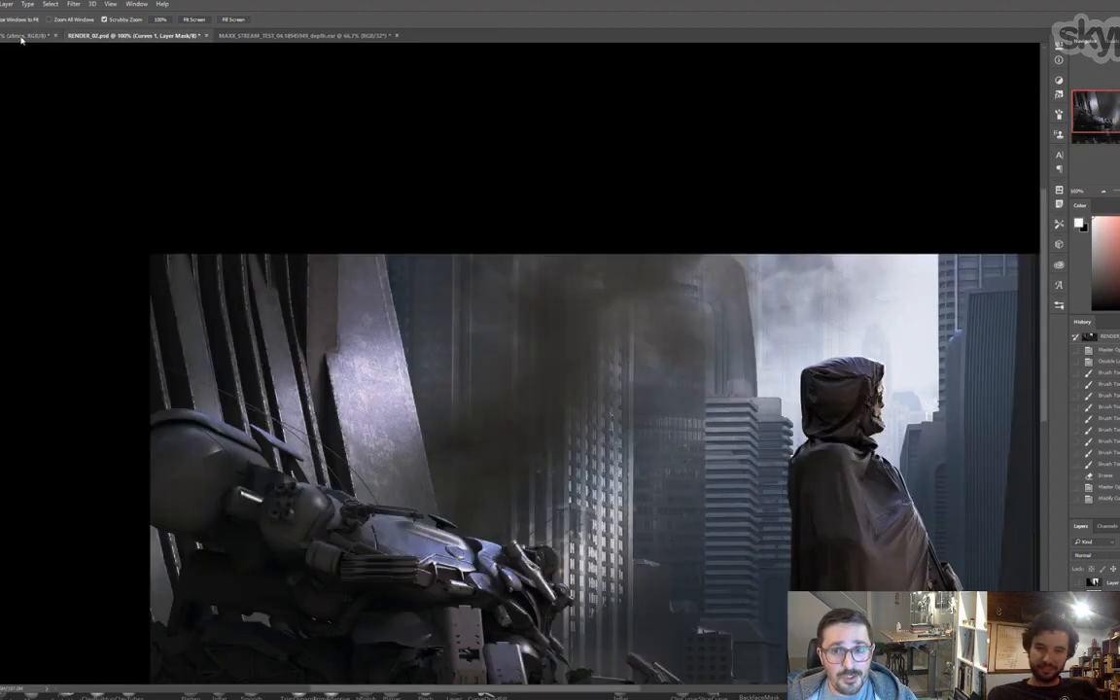
pyautogui.keyDown('alt'); pyautogui.click(226, 198); pyautogui.keyUp('alt')
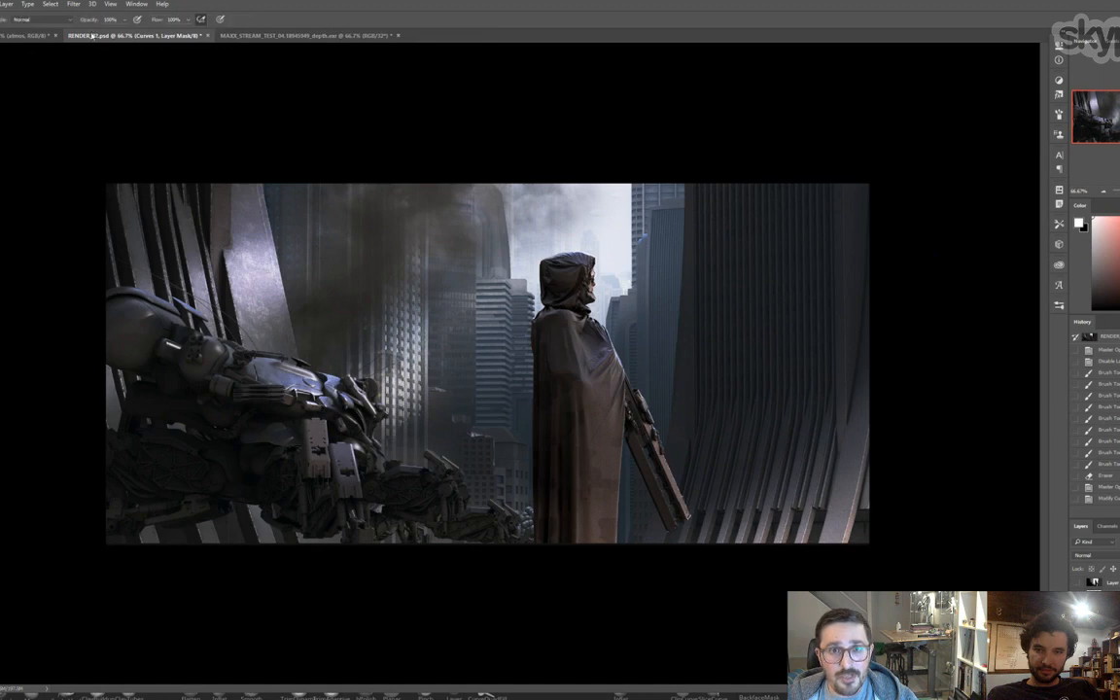
pyautogui.click(19, 40)
pyautogui.click(107, 37)
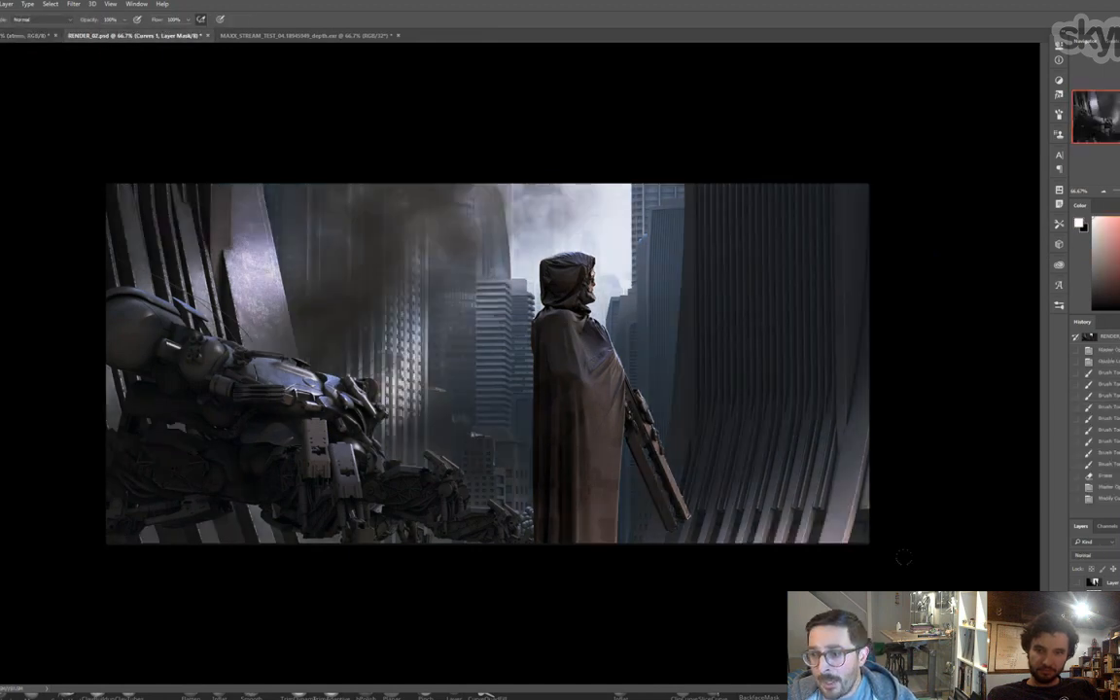
pyautogui.click(24, 36)
pyautogui.click(146, 36)
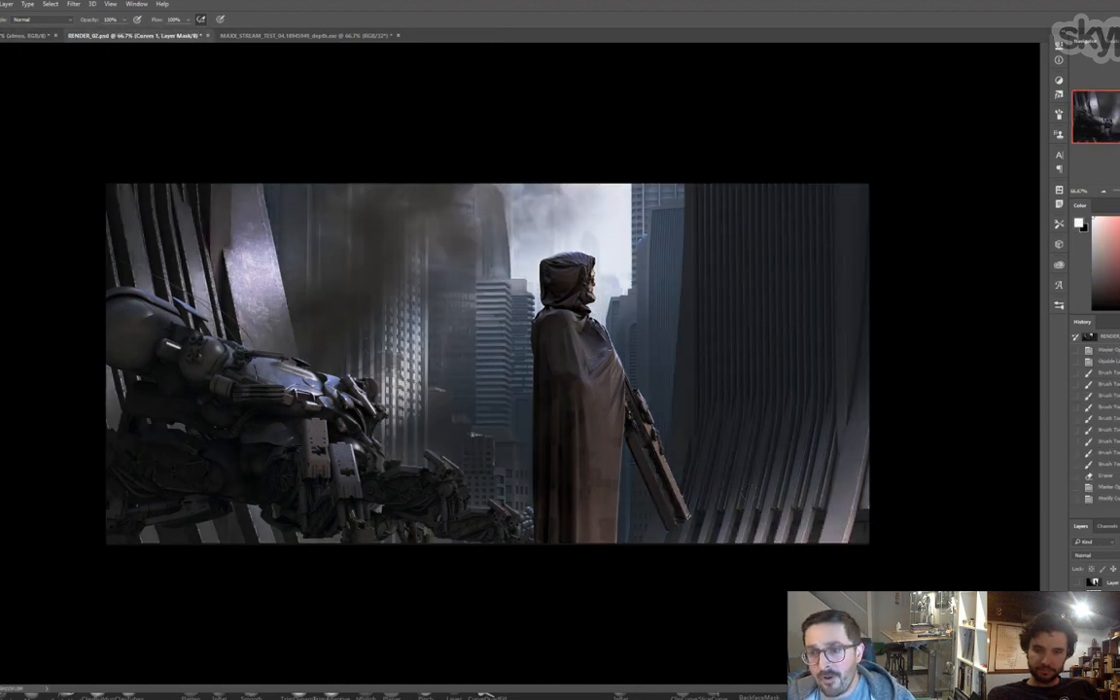
pyautogui.scroll(-3, 1099, 584)
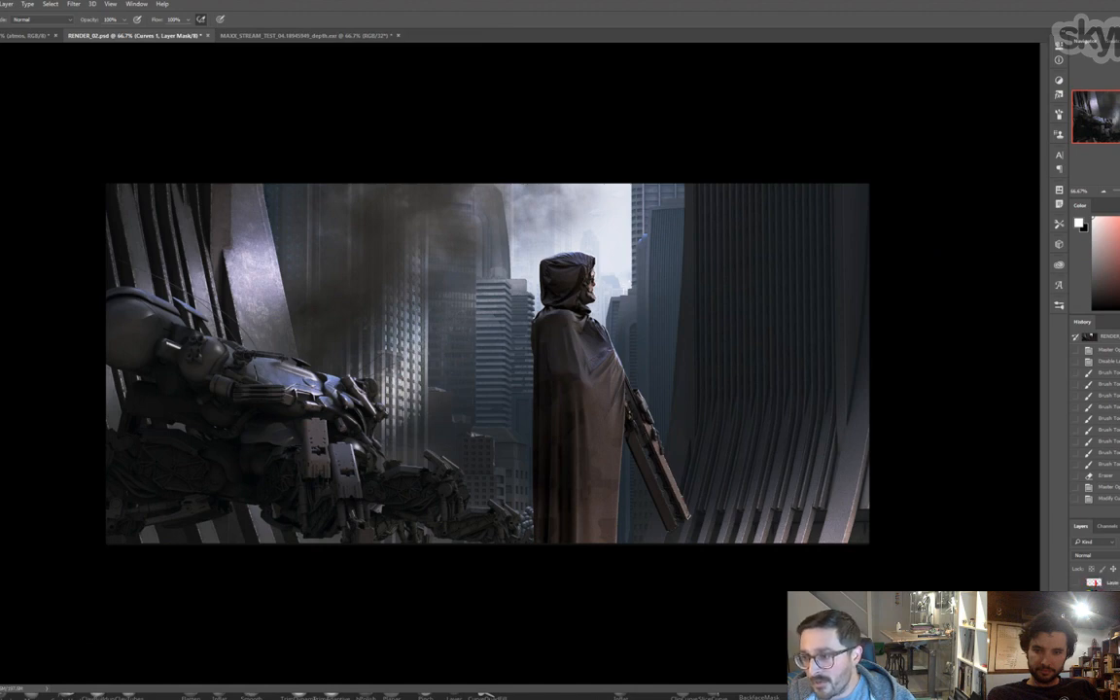
# - Hide Curves 1, the three smoke layers and the overlay layers below the atmos group to expose the base render
pyautogui.moveTo(1109, 518); pyautogui.dragTo(1109, 446)
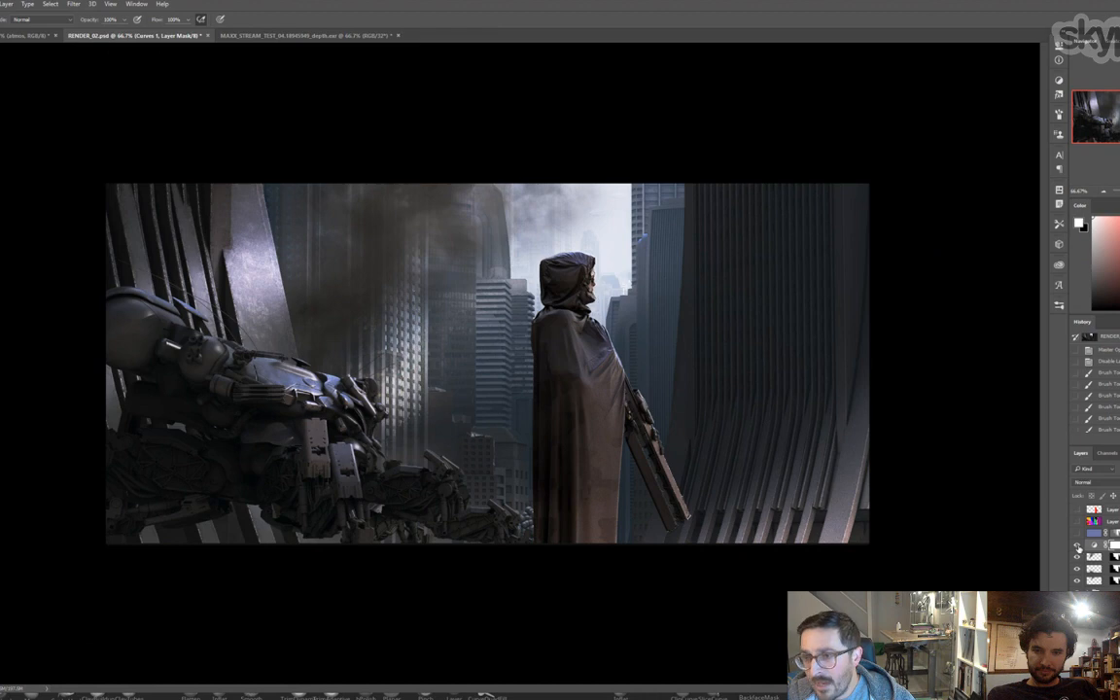
pyautogui.click(1077, 547)
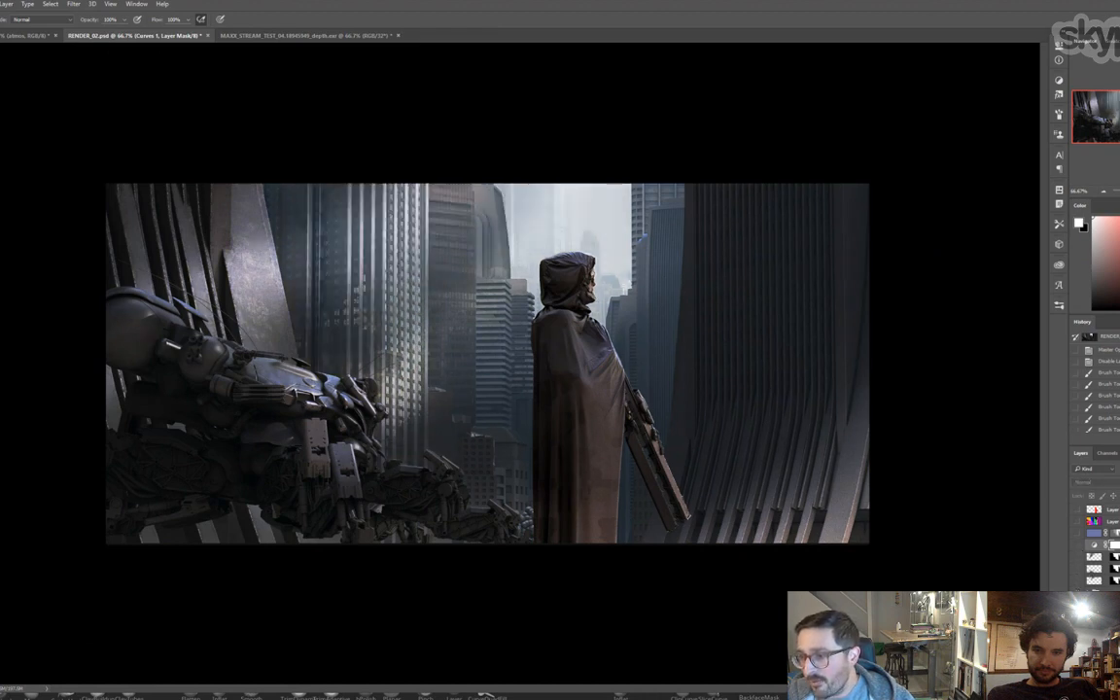
pyautogui.scroll(-1, 1079, 550)
pyautogui.click(1077, 579)
pyautogui.click(1077, 567)
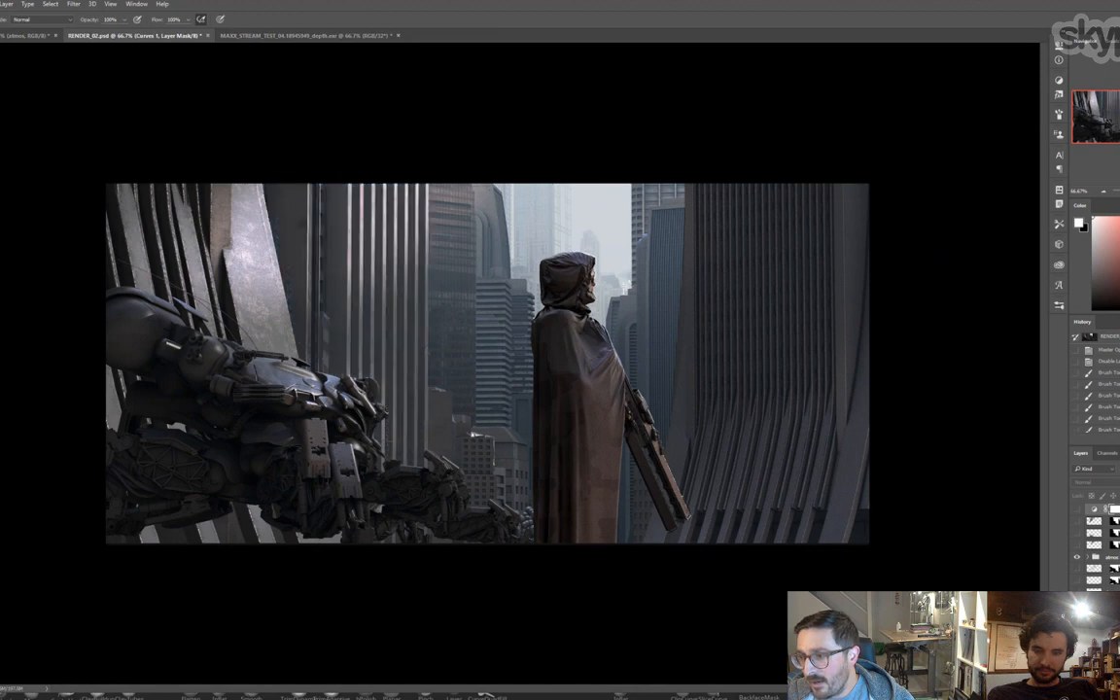
pyautogui.scroll(-1, 1094, 545)
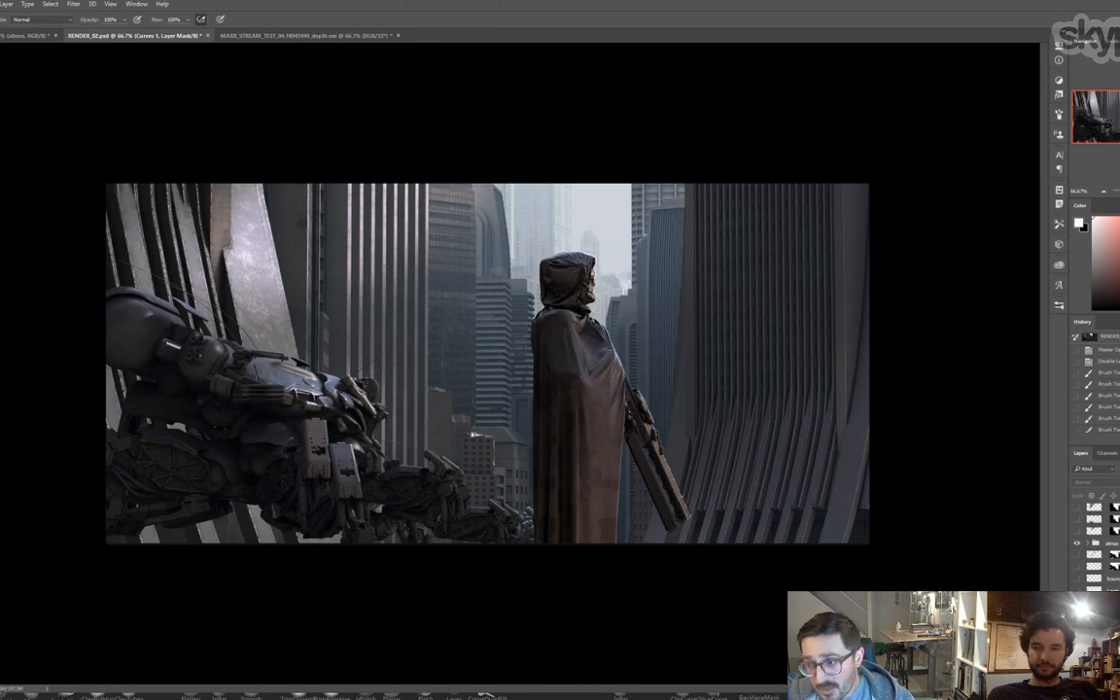
# - Compare Layer 10 off and on, using a selection of its contents to mark the building it affects, and deselect
pyautogui.hotkey('alt', '[')
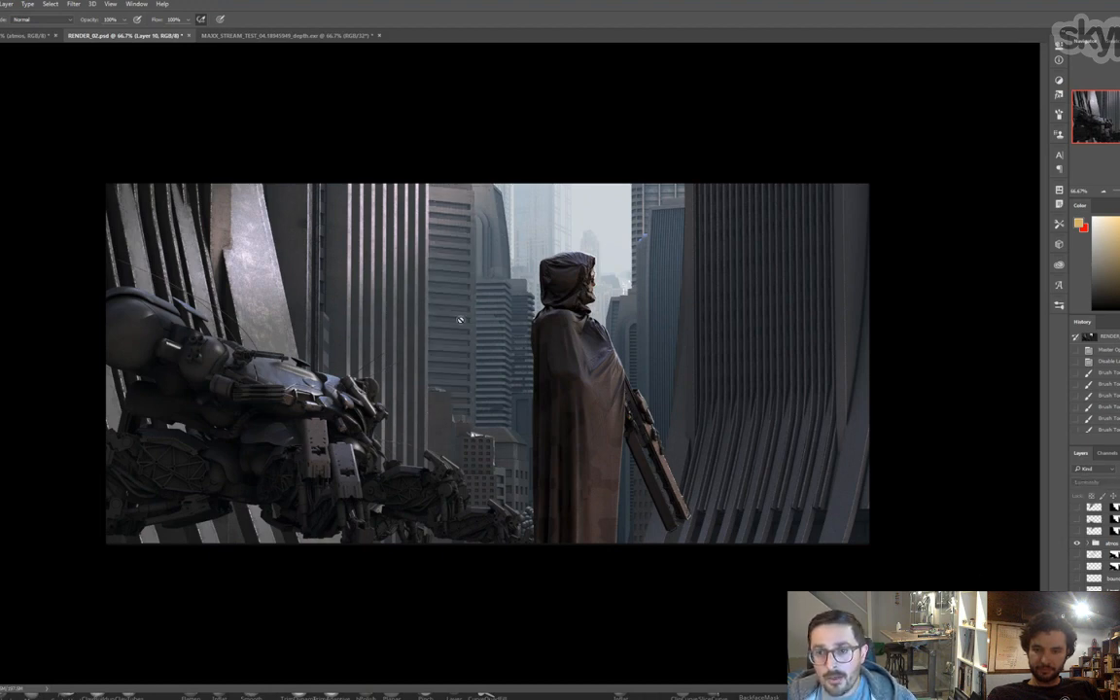
pyautogui.press('z')
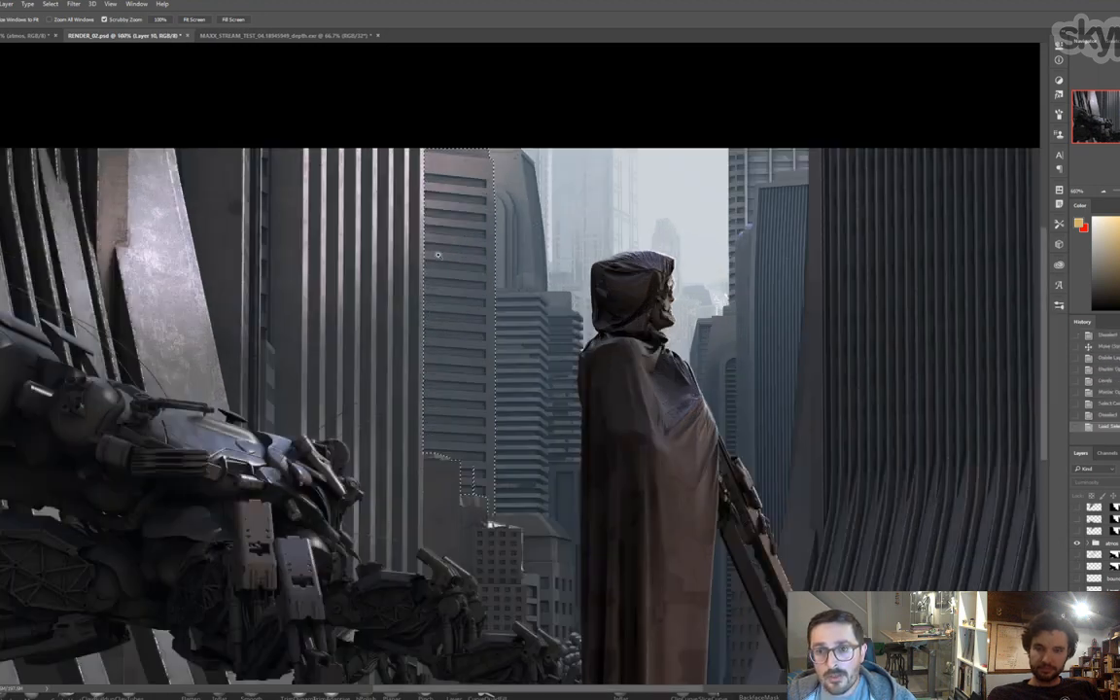
pyautogui.keyDown('alt'); pyautogui.click(437, 255); pyautogui.keyUp('alt')
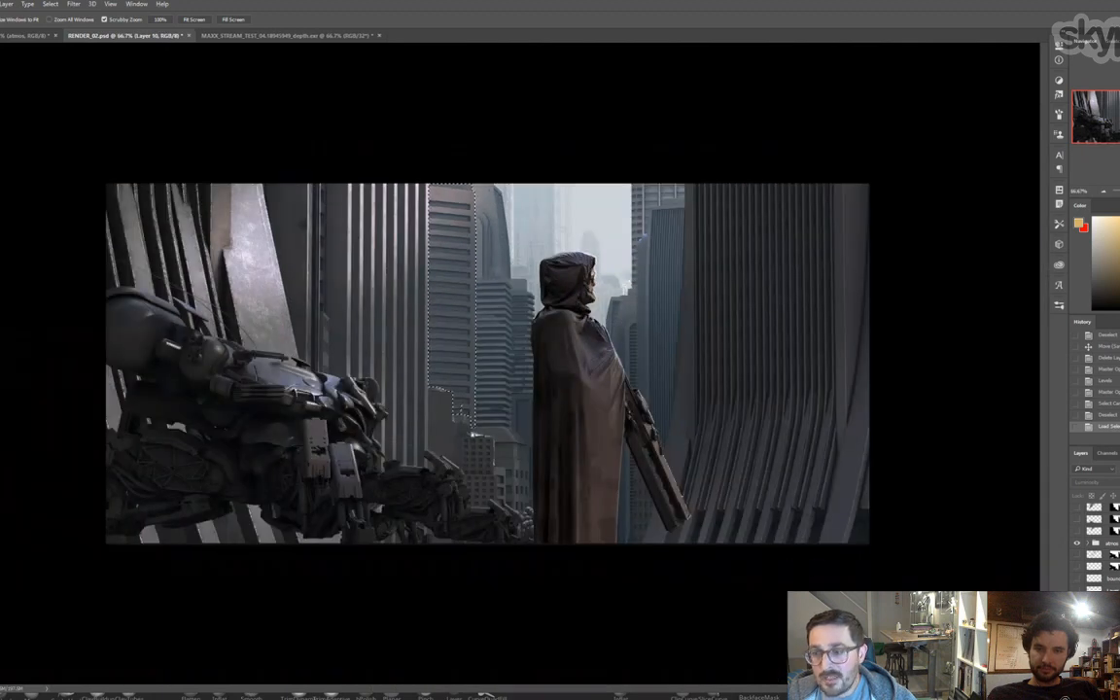
pyautogui.hotkey('ctrl', ',')
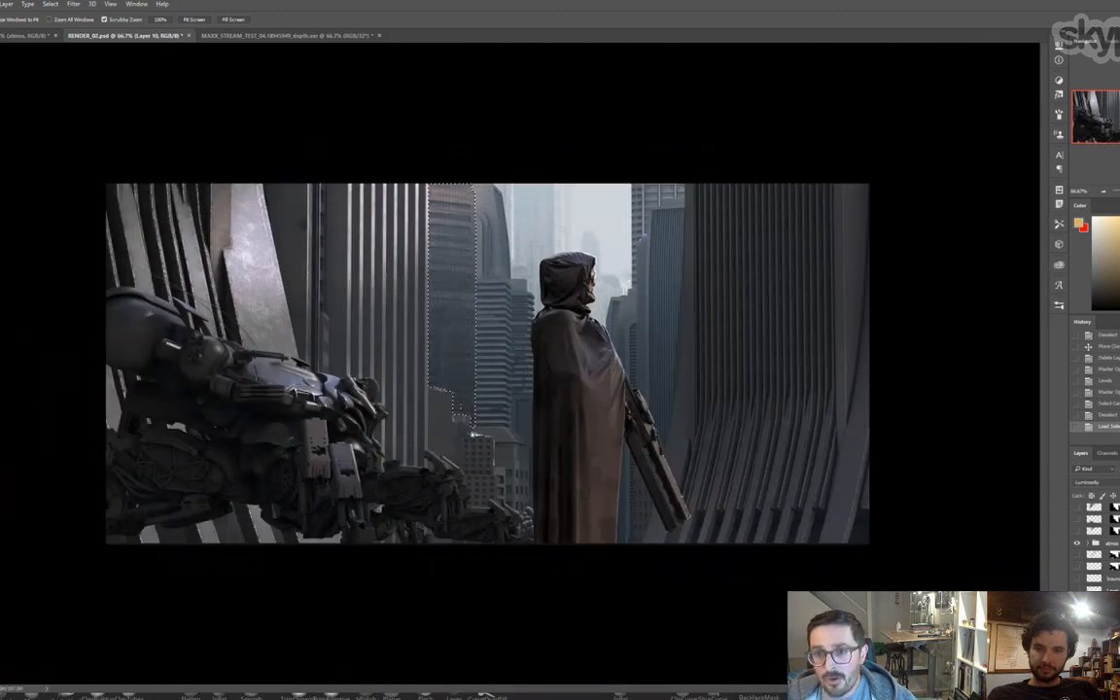
pyautogui.hotkey('ctrl', 'd')
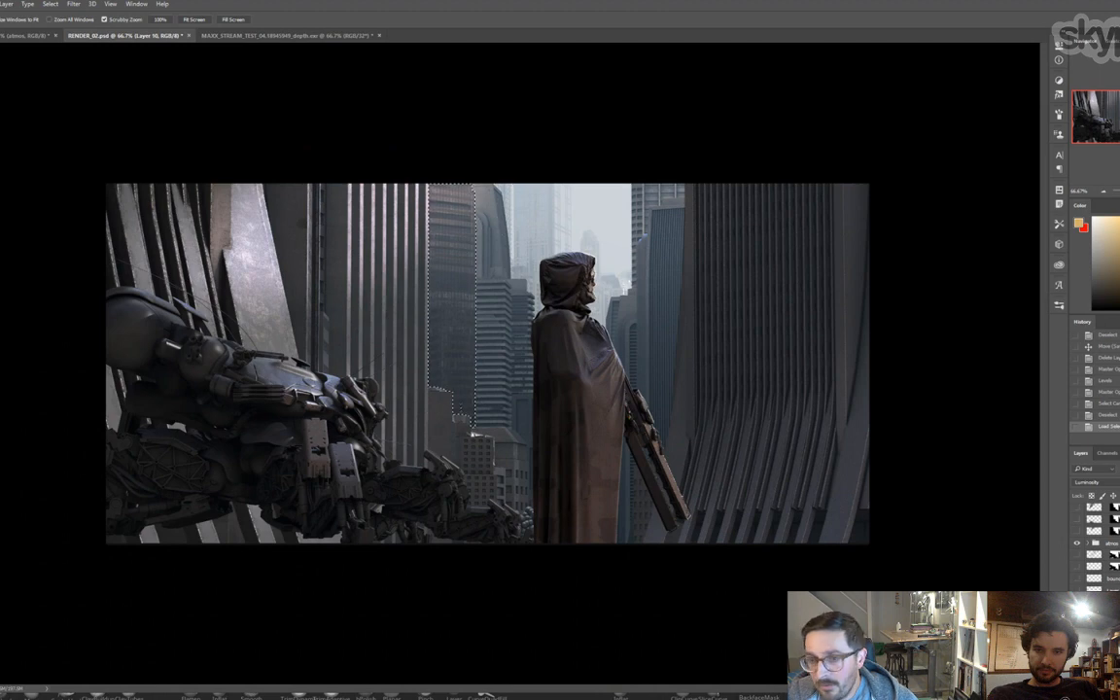
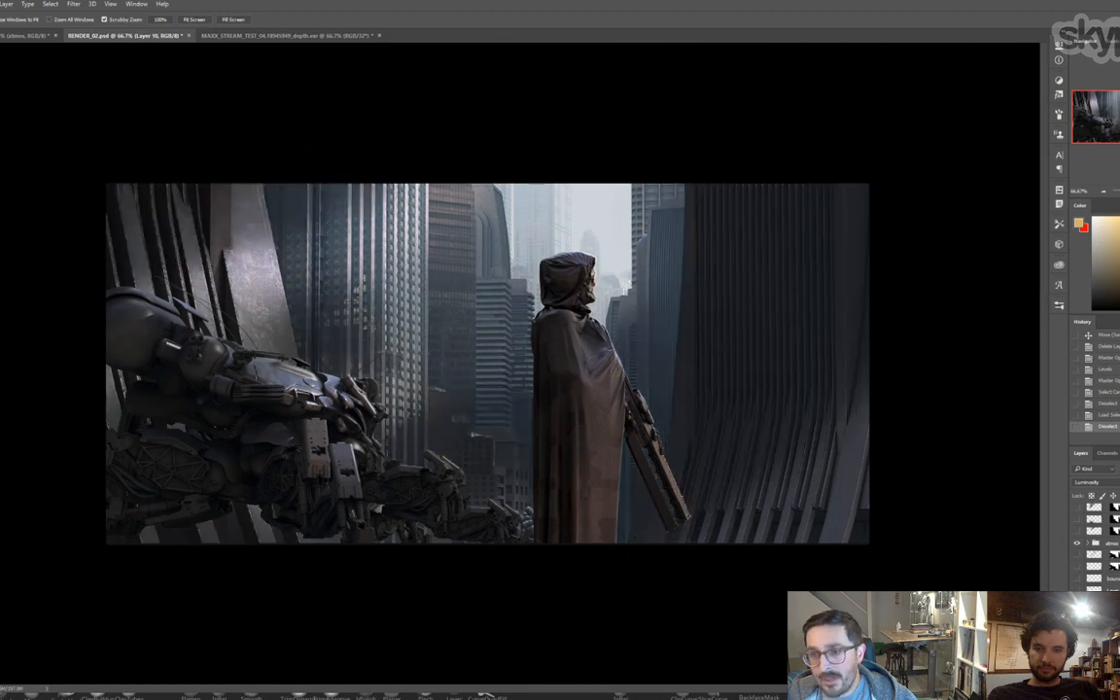
# - Toggle Layer 11 off and on to compare its darkening, and change its blending from Multiply to Normal
pyautogui.click(1099, 681)
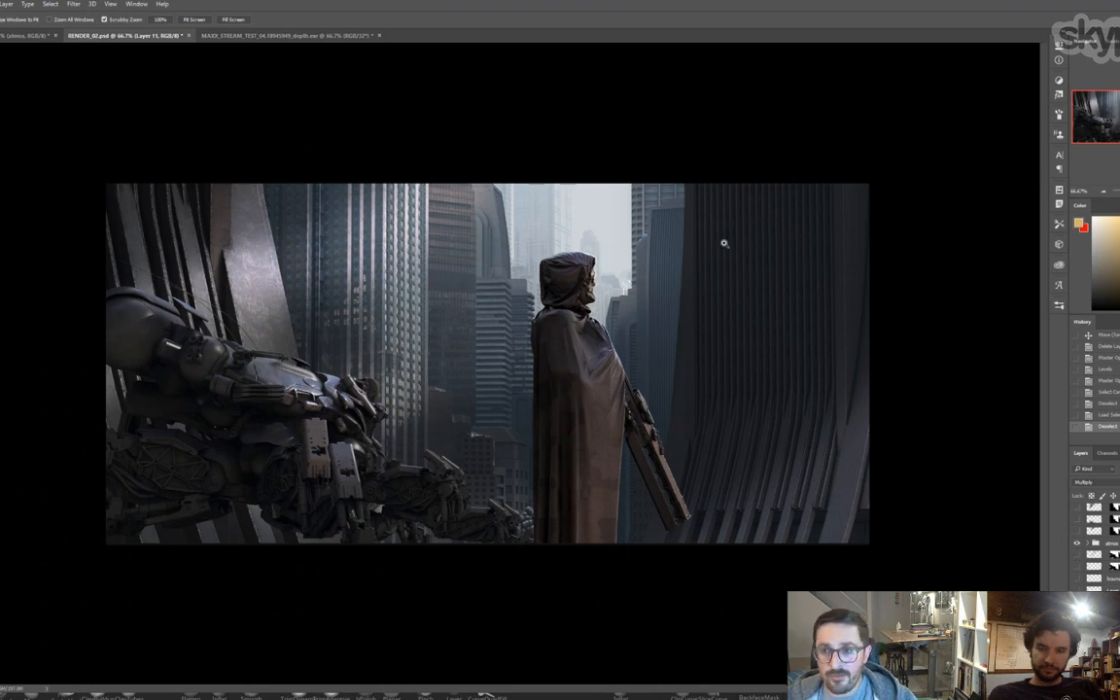
pyautogui.hotkey('ctrl', ',')
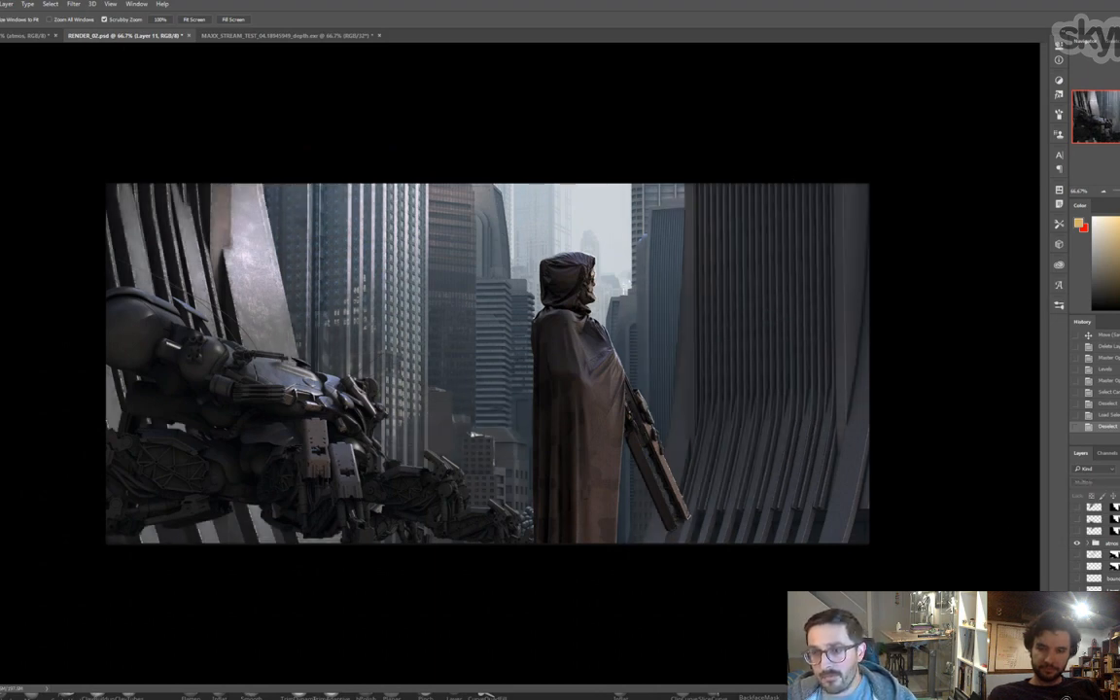
pyautogui.hotkey('ctrl', ',')
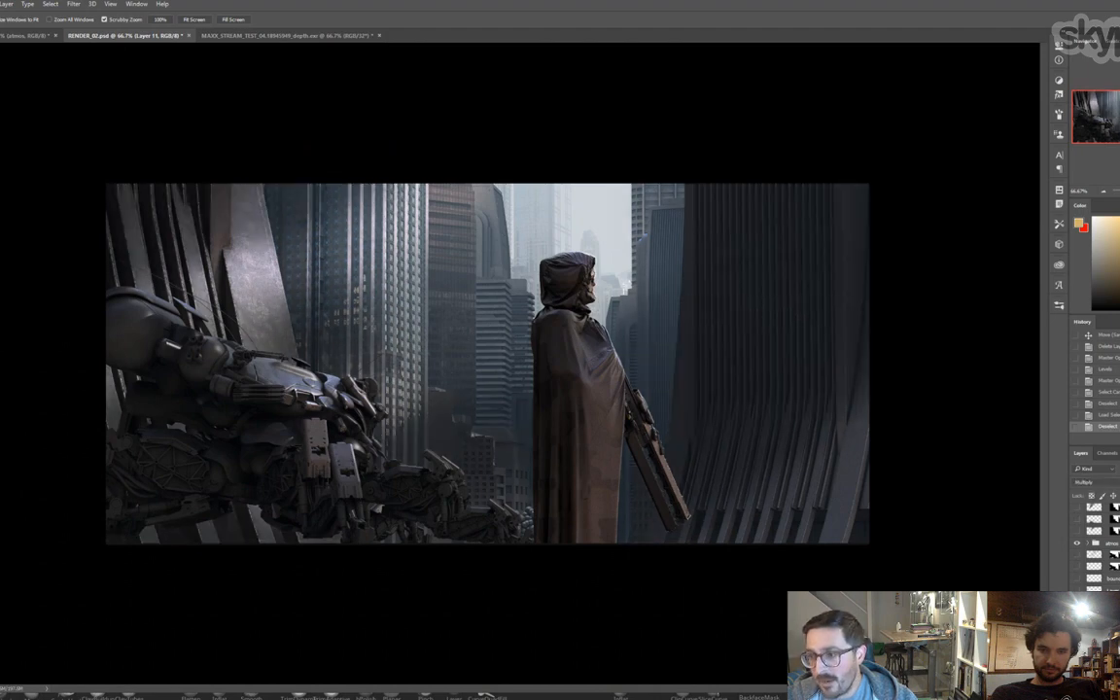
pyautogui.press('b')
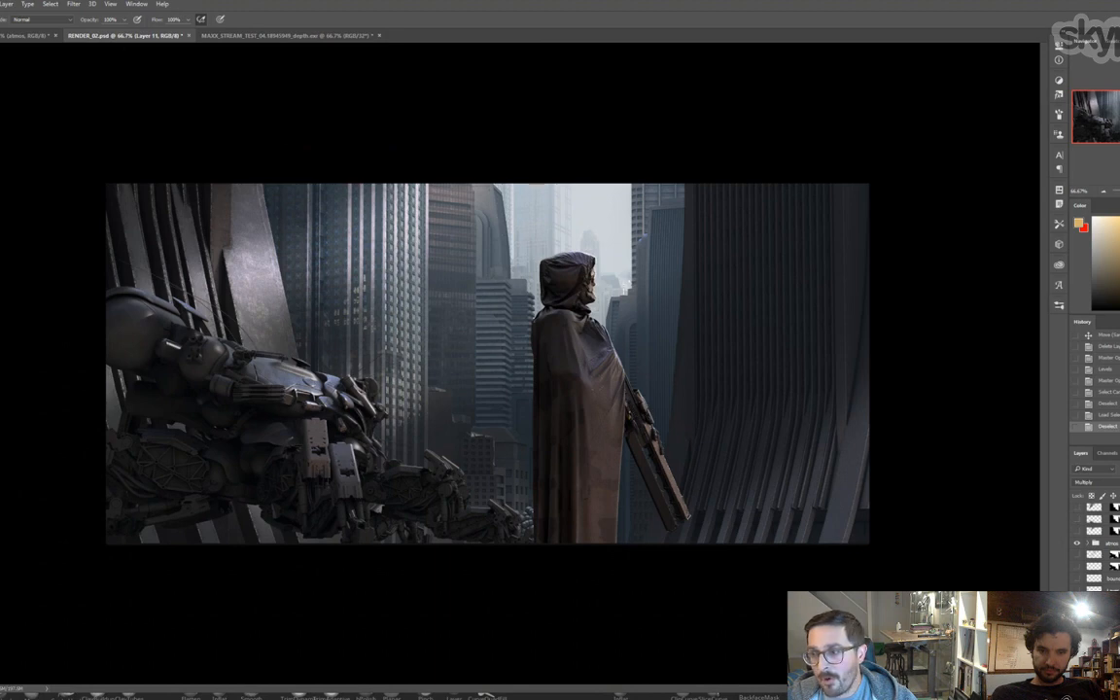
pyautogui.click(1089, 481)
pyautogui.click(1087, 483)
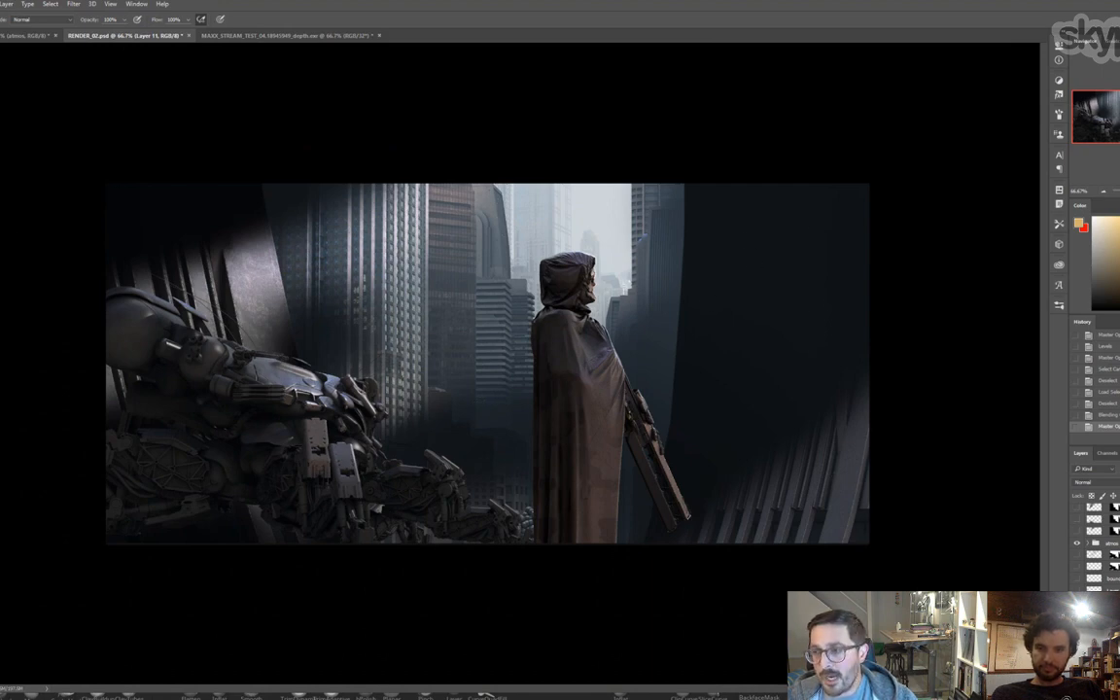
# - Show the colour ID pass, pick the purple, blue and orange areas with the Magic Wand, and hide the pass
pyautogui.click(1077, 547)
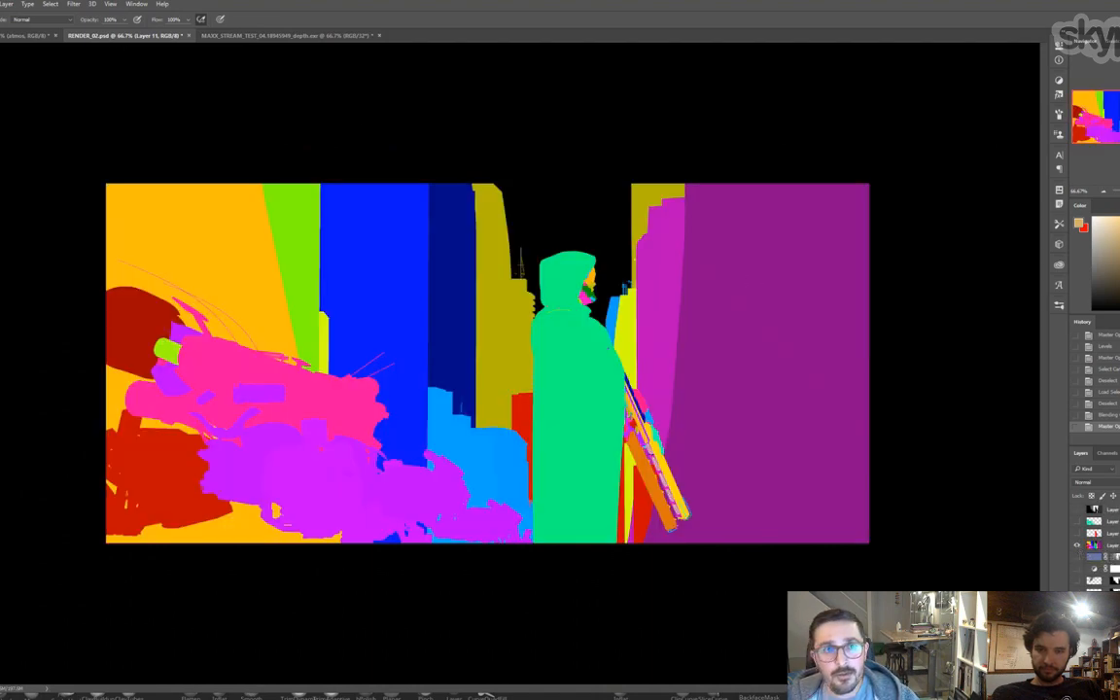
pyautogui.press('w')
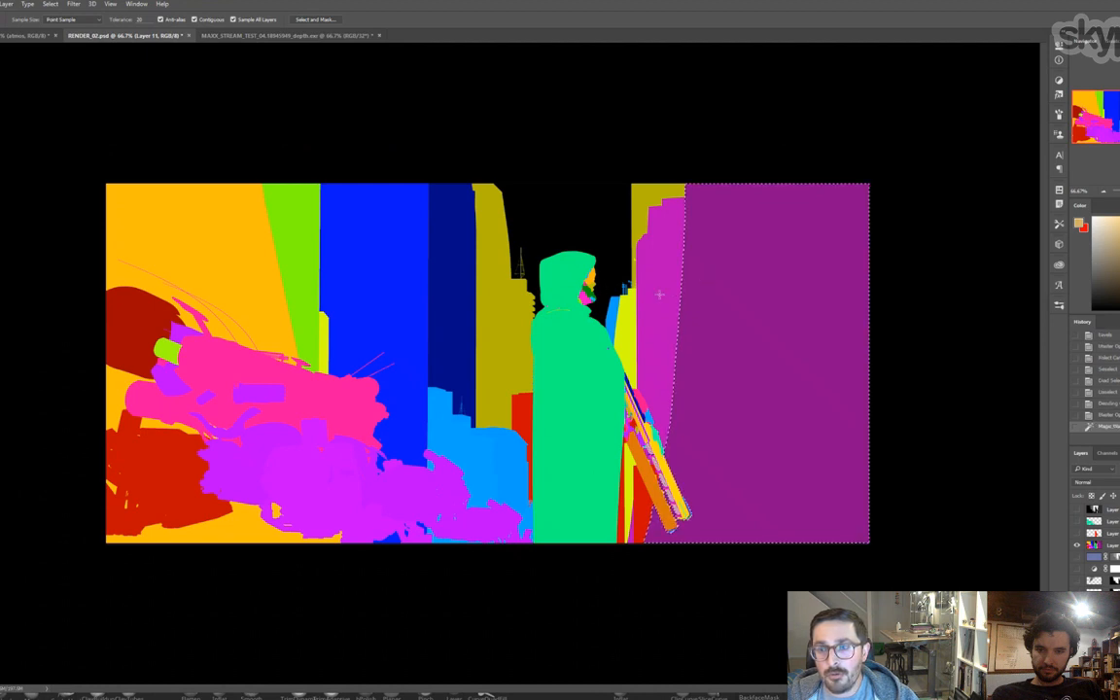
pyautogui.click(365, 257)
pyautogui.click(251, 264)
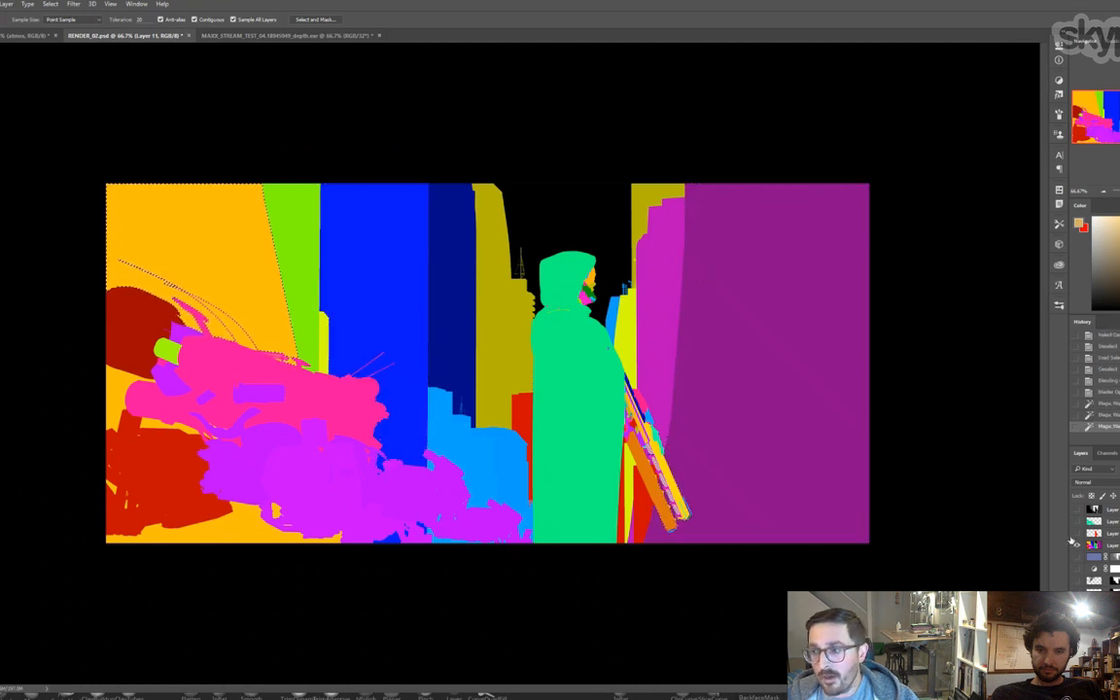
pyautogui.click(1076, 545)
# - Undo the Magic Wand selections and the opacity change on Layer 11
pyautogui.hotkey('ctrl', 'alt', 'z')
pyautogui.hotkey('ctrl', 'alt', 'z')
pyautogui.hotkey('ctrl', 'alt', 'z')
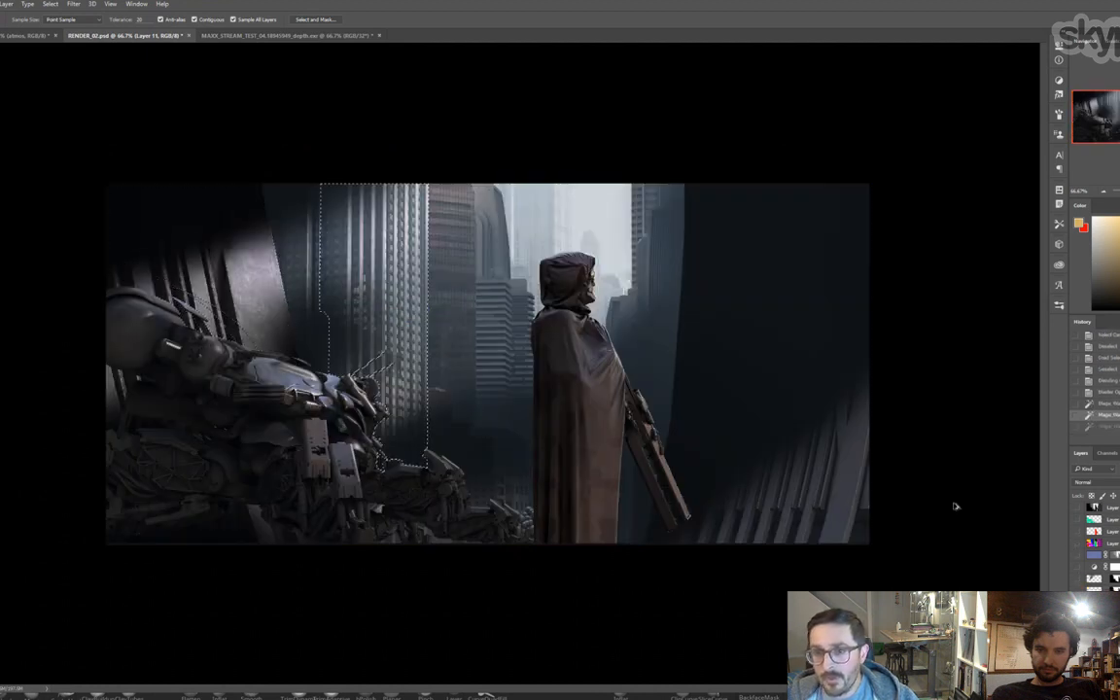
pyautogui.hotkey('ctrl', 'alt', 'z')
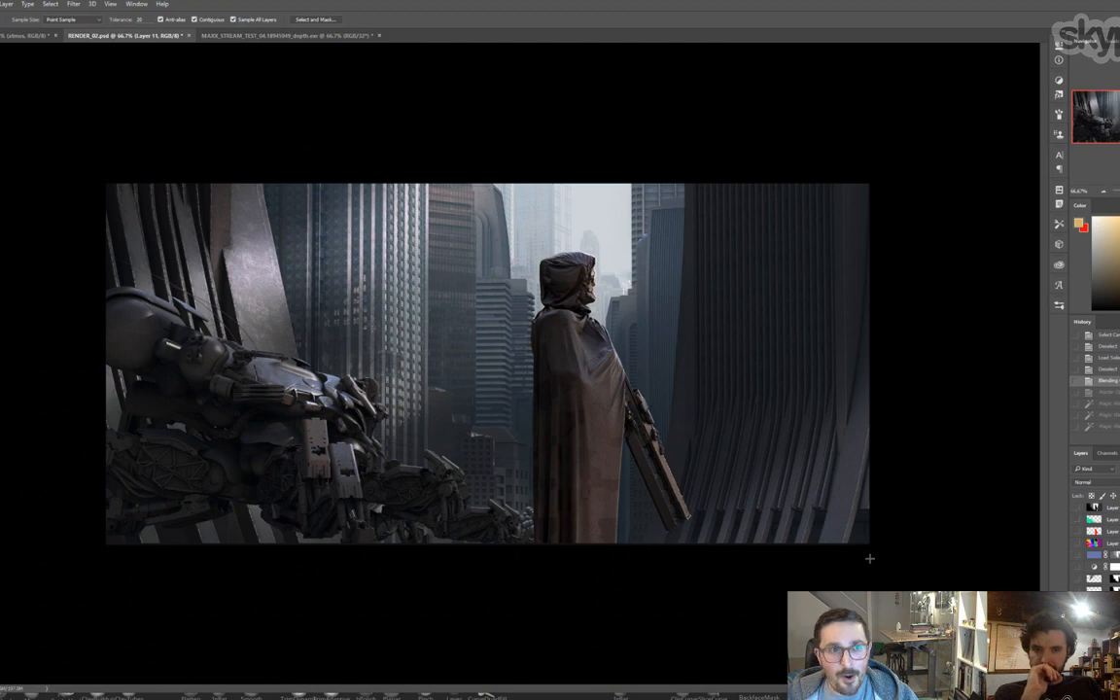
# - Select the bounce light layer, leave its Color Dodge blending as is, and go through the bounce light copies up to copy 2
pyautogui.scroll(-1, 1095, 542)
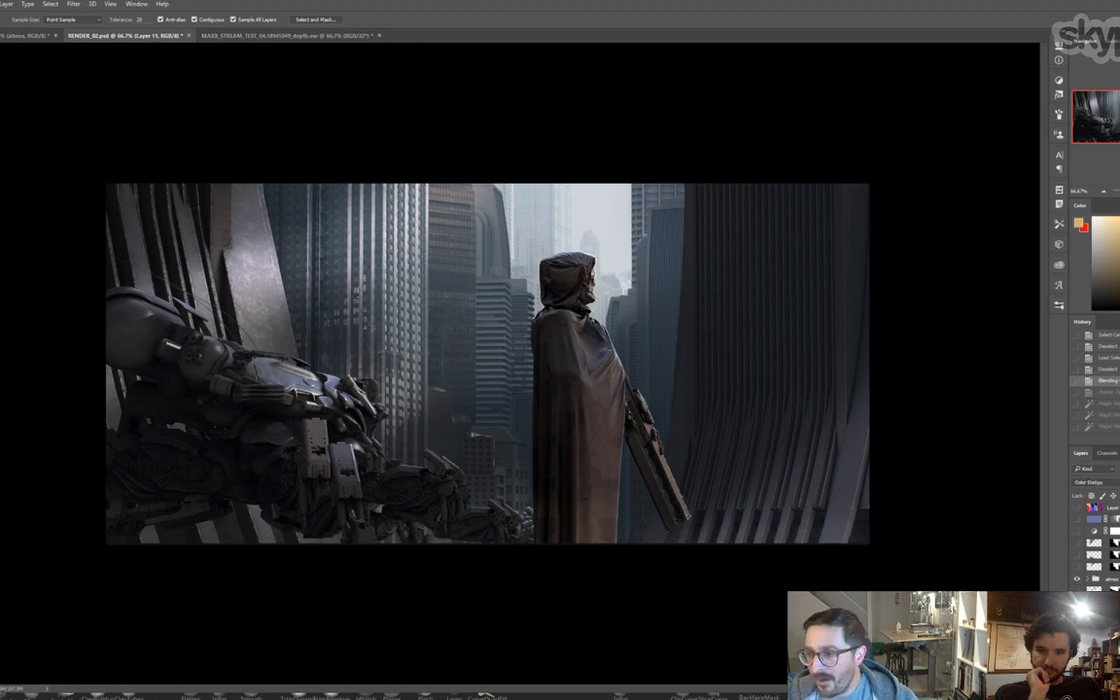
pyautogui.hotkey('alt', '[')
pyautogui.press('v')
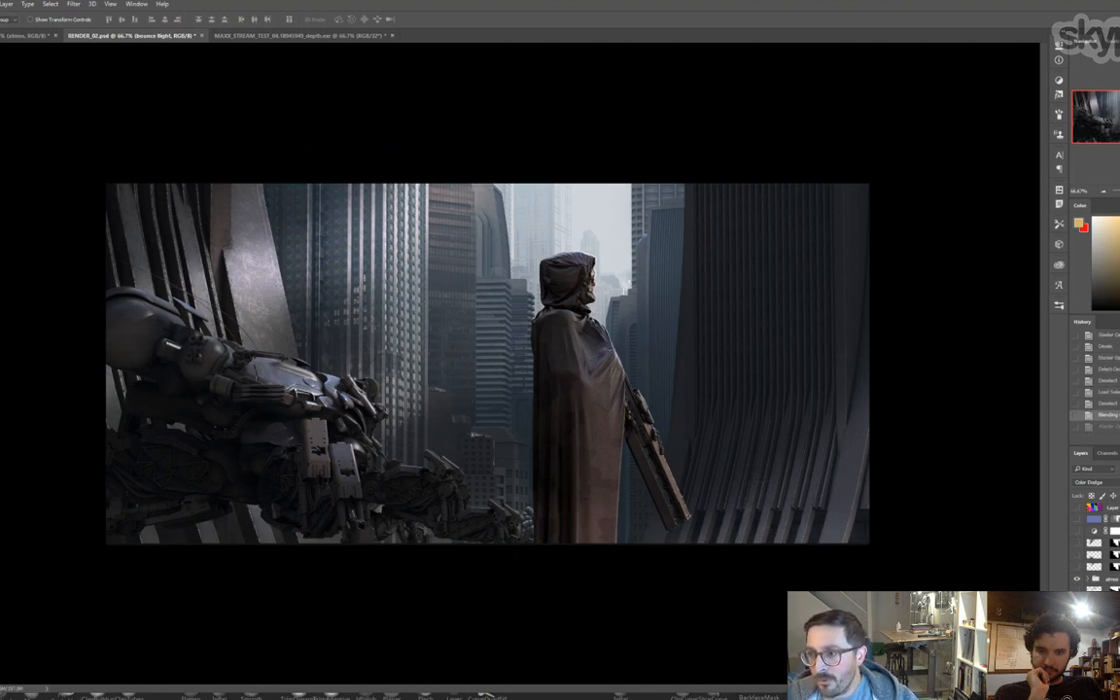
pyautogui.click(1094, 482)
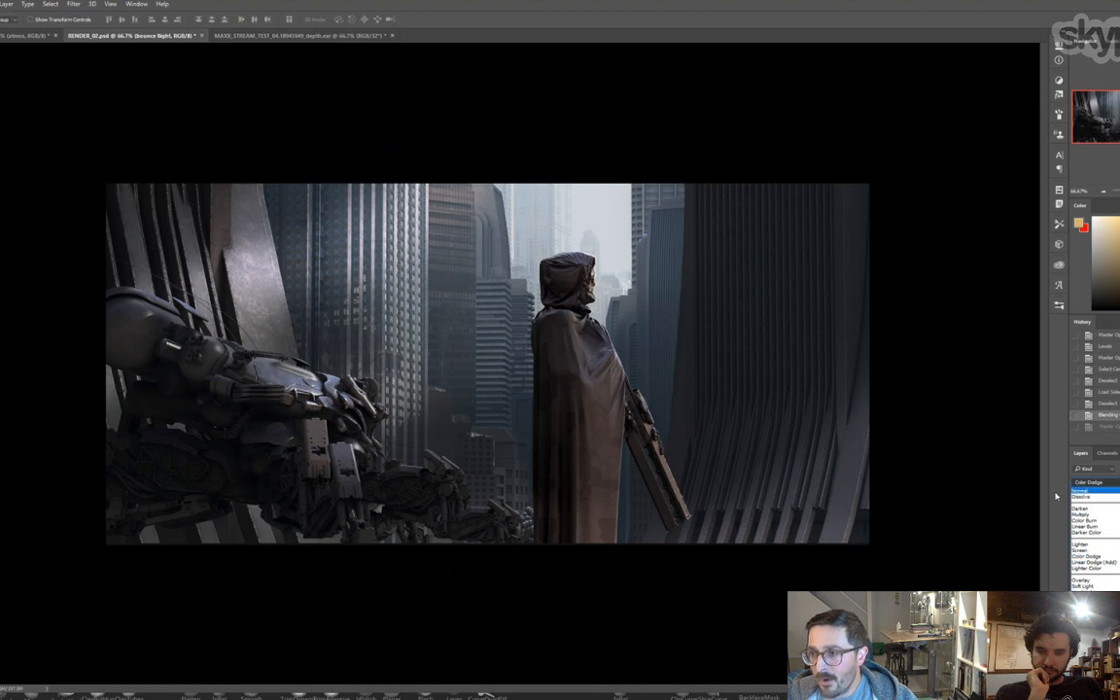
pyautogui.click(961, 494)
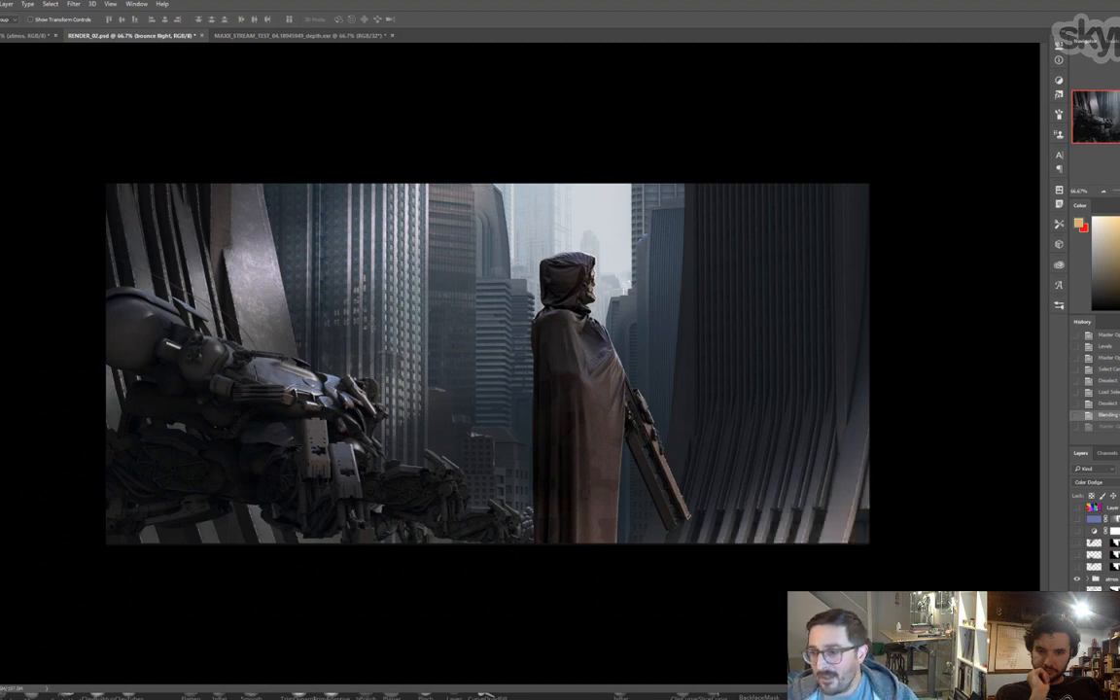
pyautogui.moveTo(433, 277); pyautogui.dragTo(428, 306)
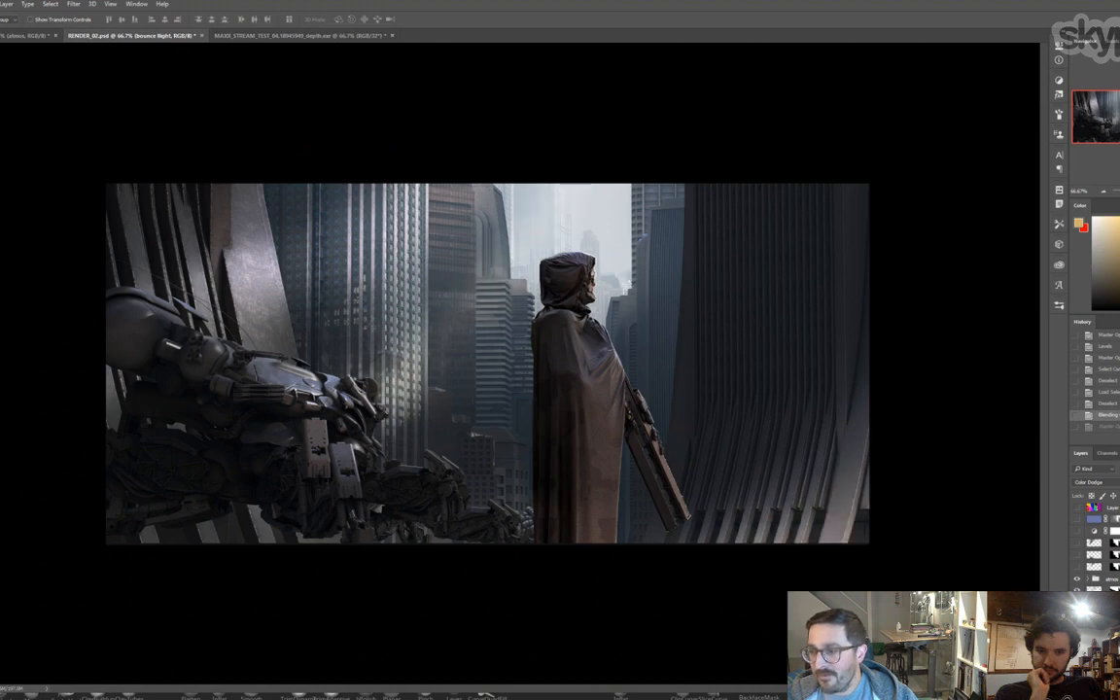
pyautogui.hotkey('ctrl', 'j')
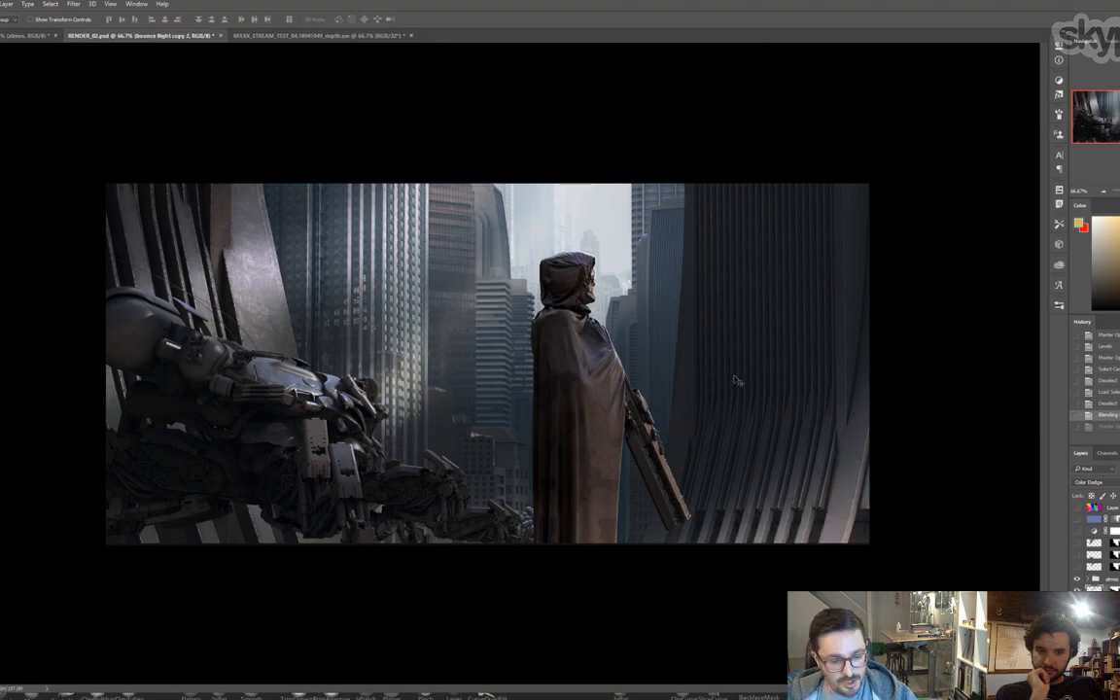
# - Inspect bounce light copy 2's layer mask on its own and return to the full image
pyautogui.hotkey('alt', 'v')
pyautogui.press('Escape')
pyautogui.moveTo(631, 342); pyautogui.dragTo(709, 375)
pyautogui.hotkey('ctrl', 'z')
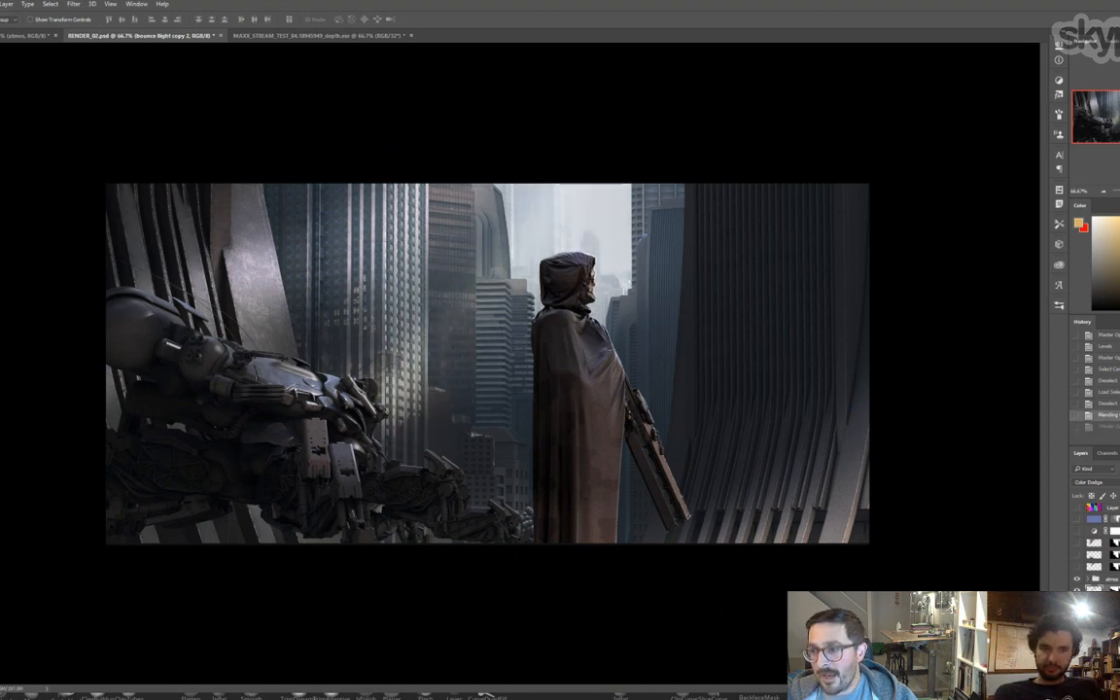
pyautogui.keyDown('alt'); pyautogui.click(1114, 588); pyautogui.keyUp('alt')
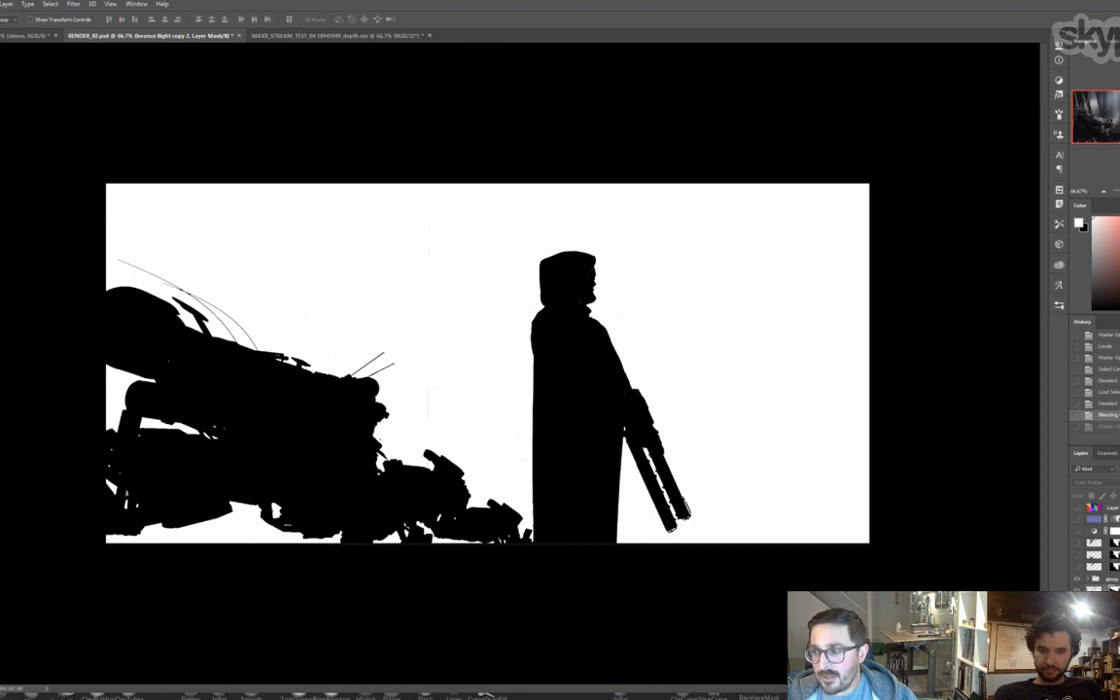
pyautogui.keyDown('alt'); pyautogui.click(1114, 588); pyautogui.keyUp('alt')
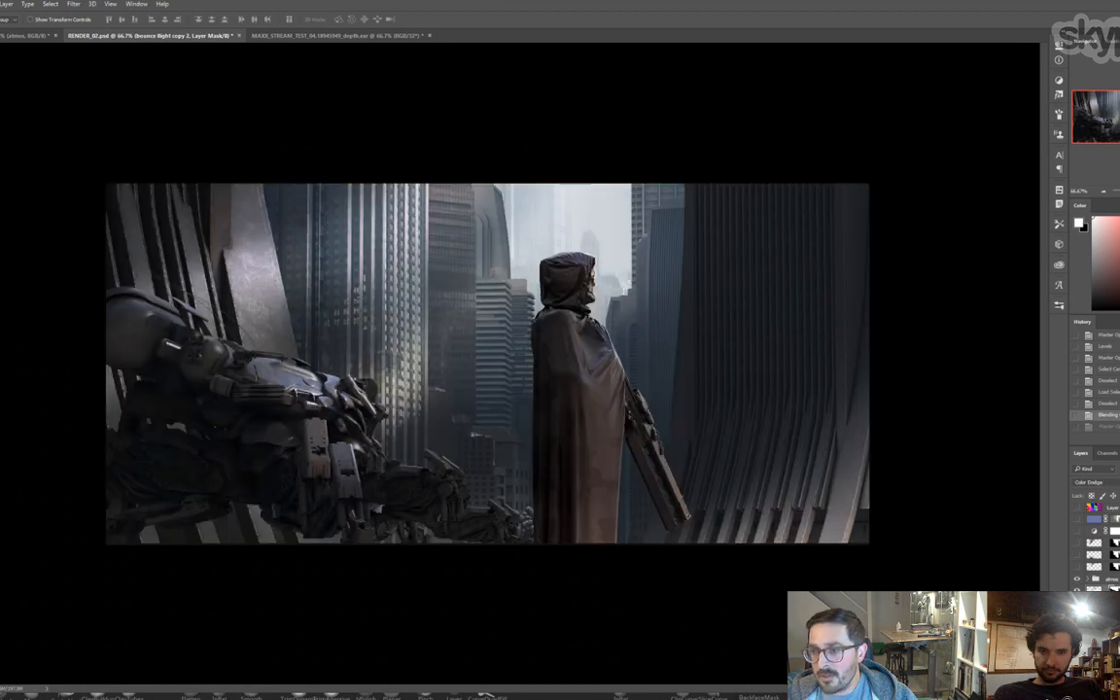
# - Reposition bounce light copy 2 over the central buildings with its mask unlinked, and set its opacity to 50%
pyautogui.moveTo(508, 373); pyautogui.dragTo(545, 385)
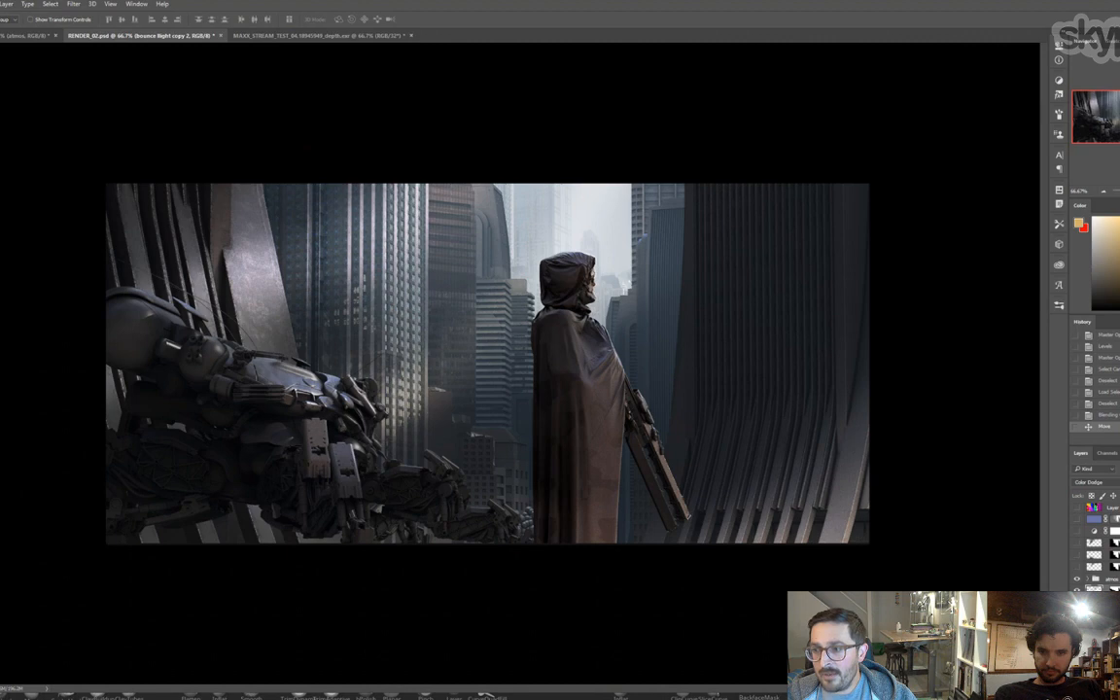
pyautogui.click(1105, 589)
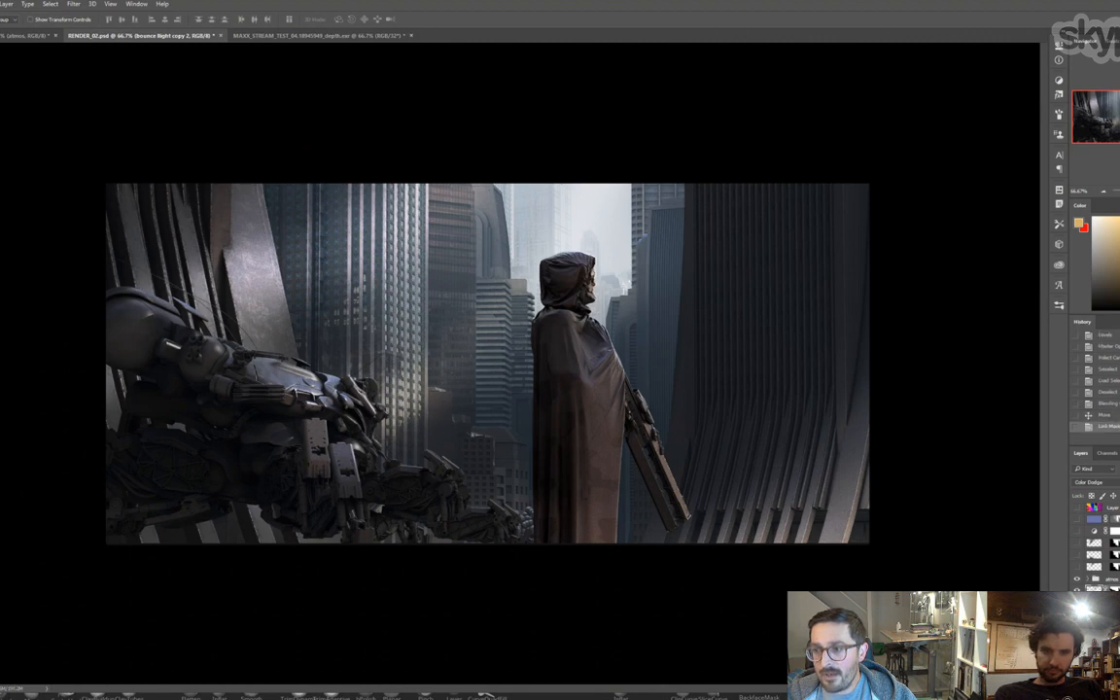
pyautogui.click(1105, 589)
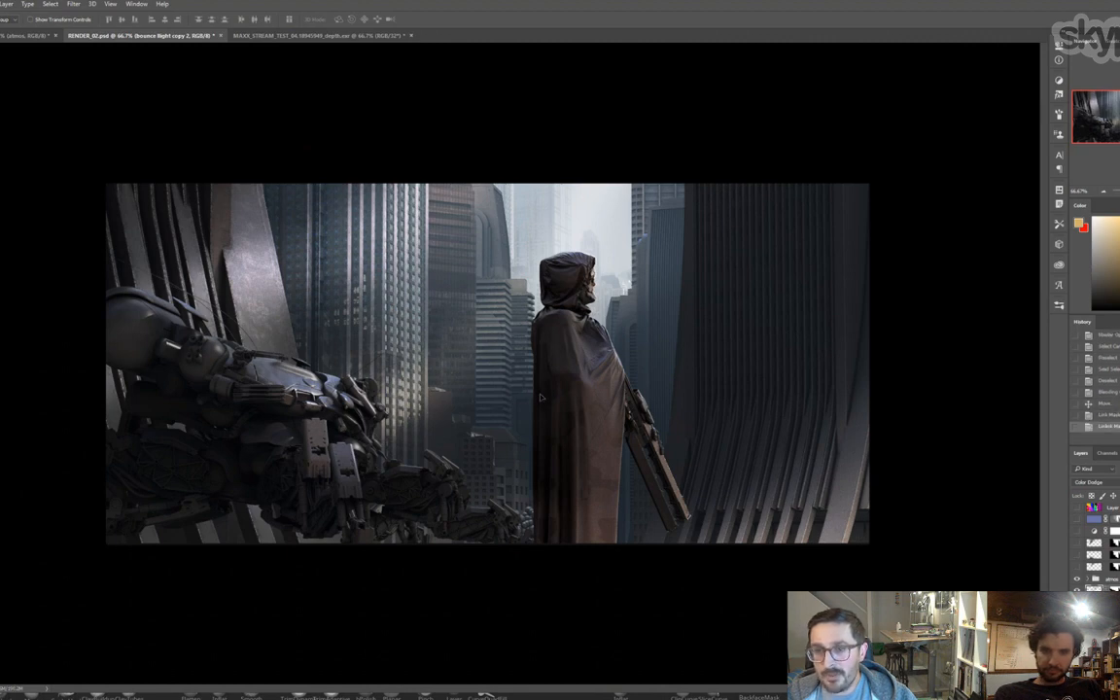
pyautogui.moveTo(484, 356); pyautogui.dragTo(583, 394)
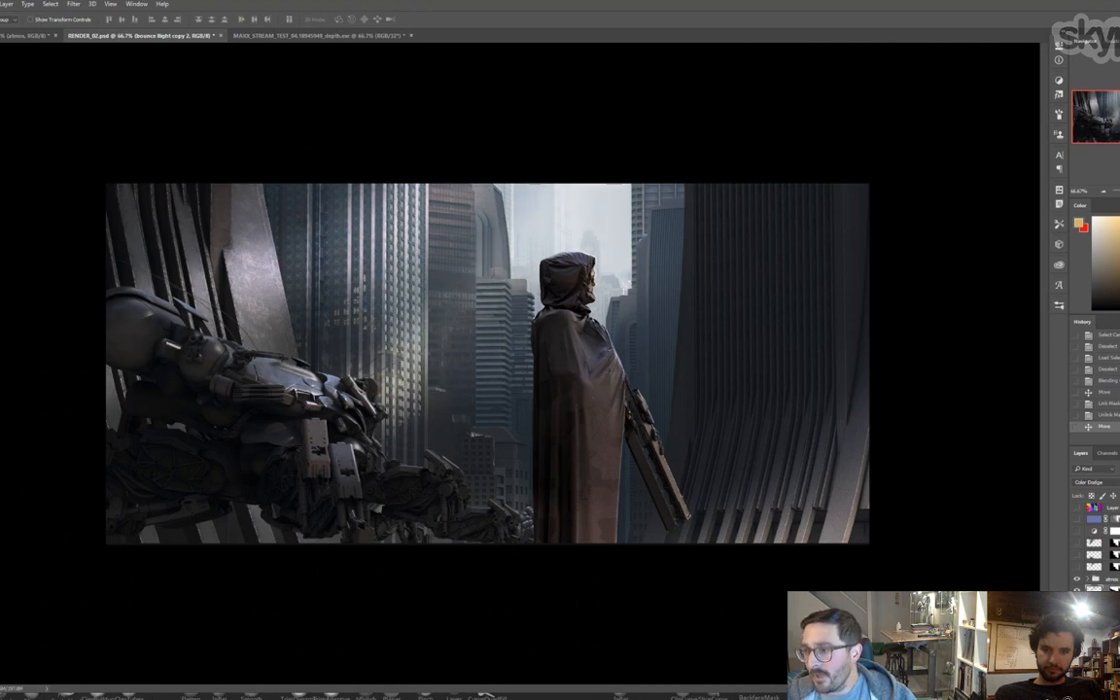
pyautogui.press('5')
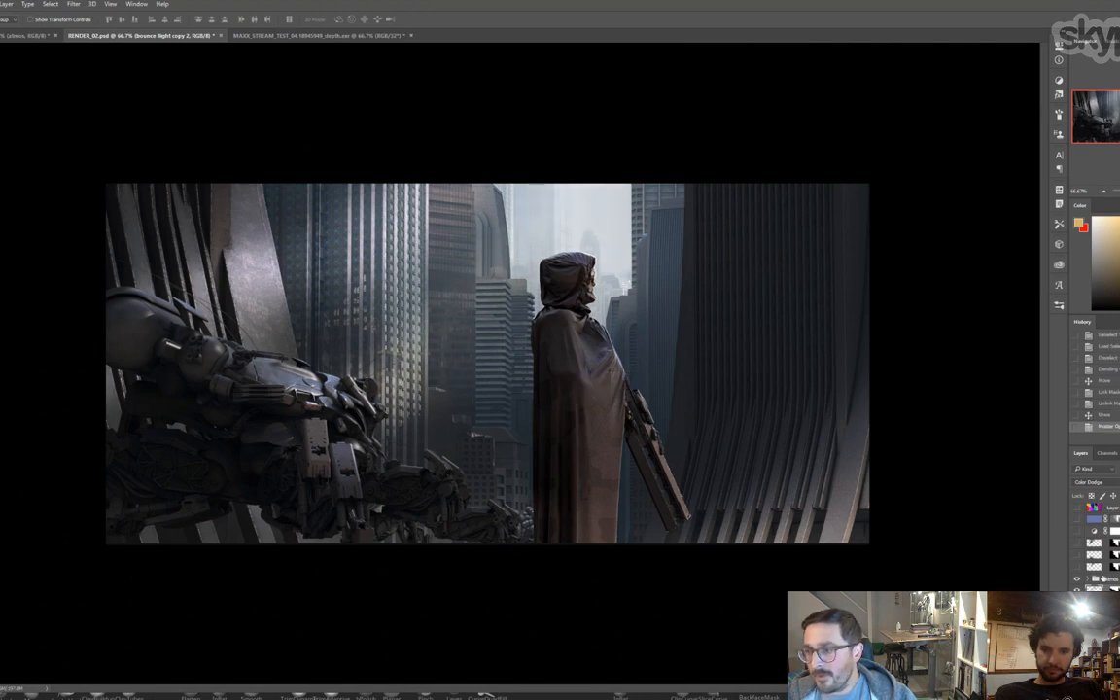
# - Turn on the three smoke layers above the atmos group and select Layer 11 copy 3
pyautogui.click(1078, 567)
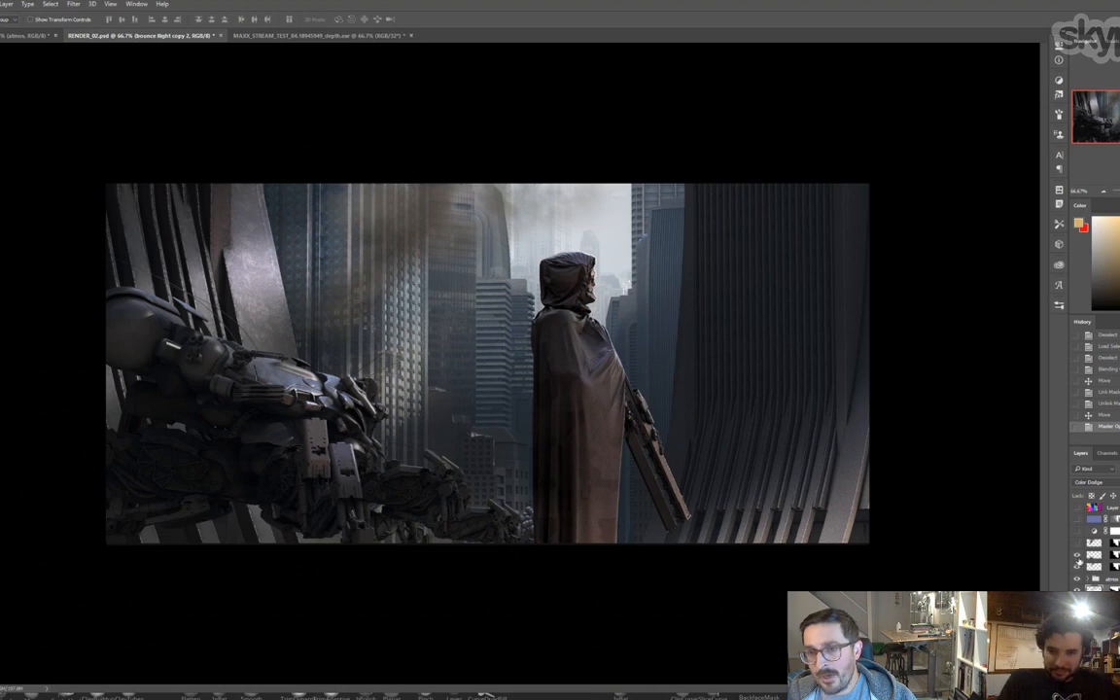
pyautogui.click(1077, 554)
pyautogui.click(1077, 543)
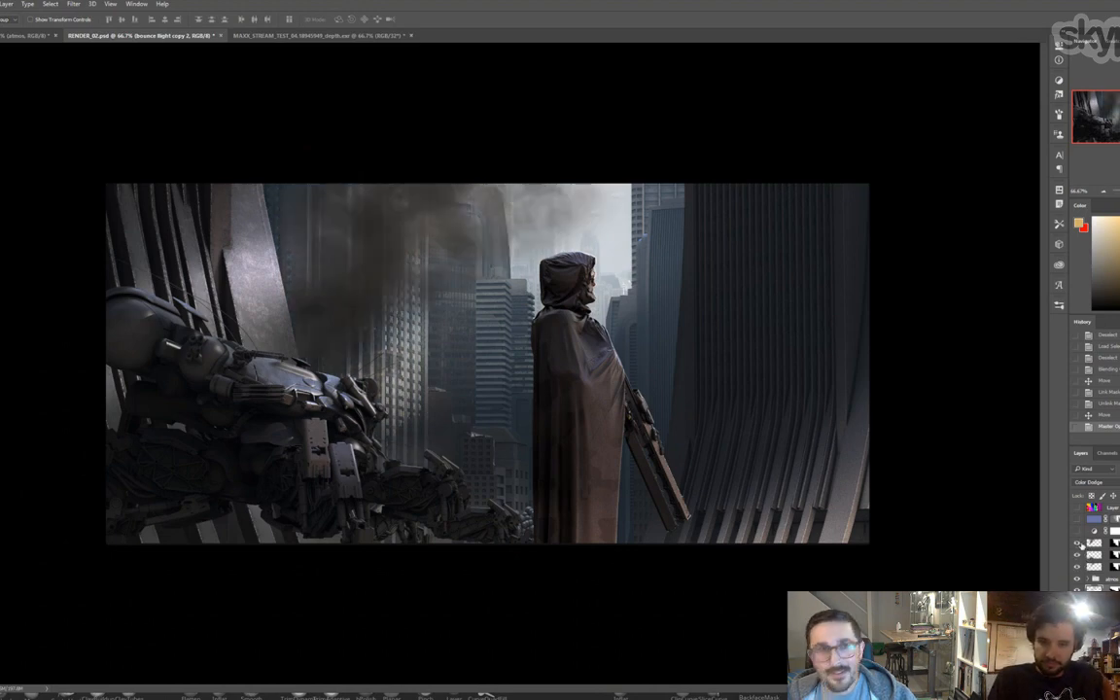
pyautogui.click(1094, 542)
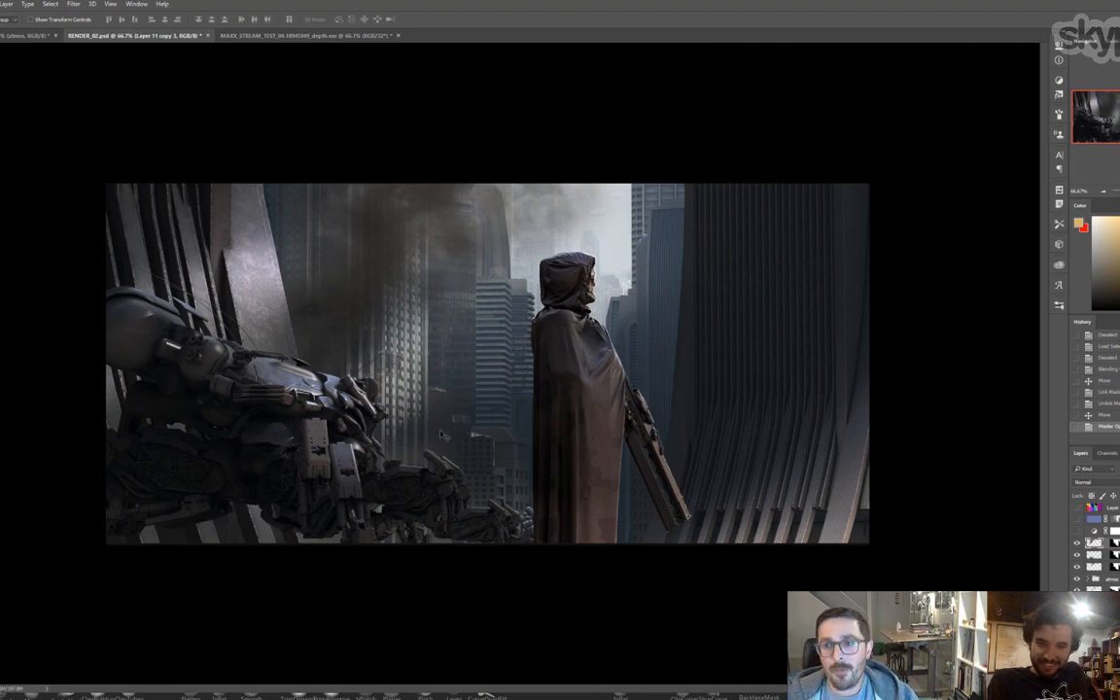
# - Show the blue Pin Light fill layer and the adjustment layer beneath it, and select the fill layer to check its effect
pyautogui.click(1076, 530)
pyautogui.click(1076, 518)
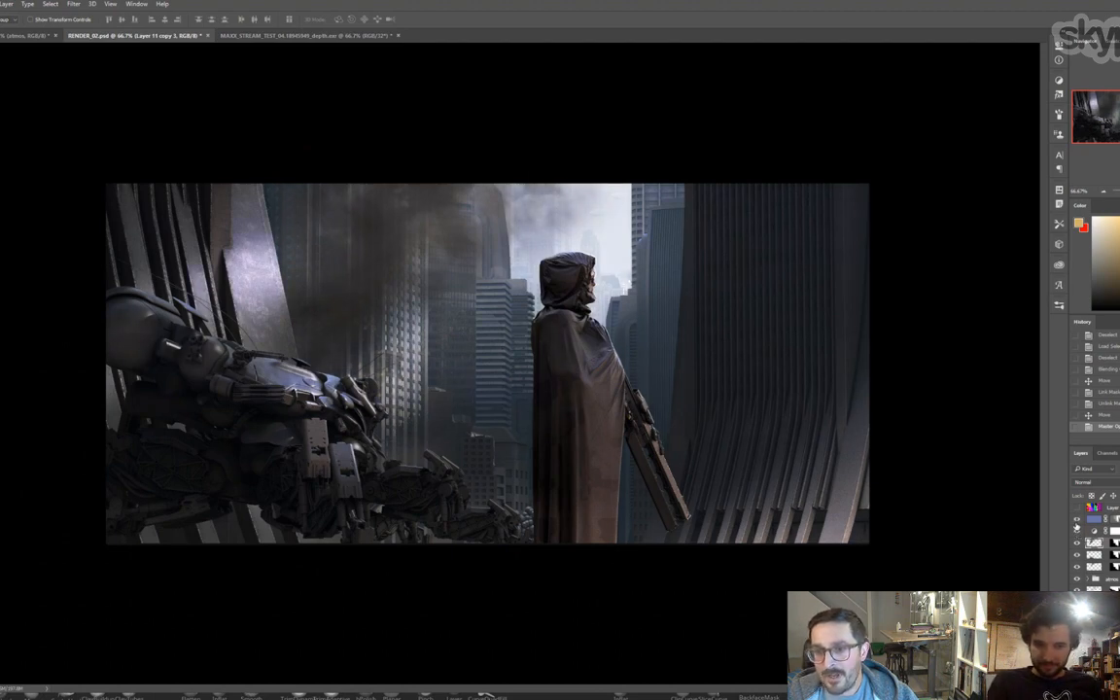
pyautogui.click(1093, 519)
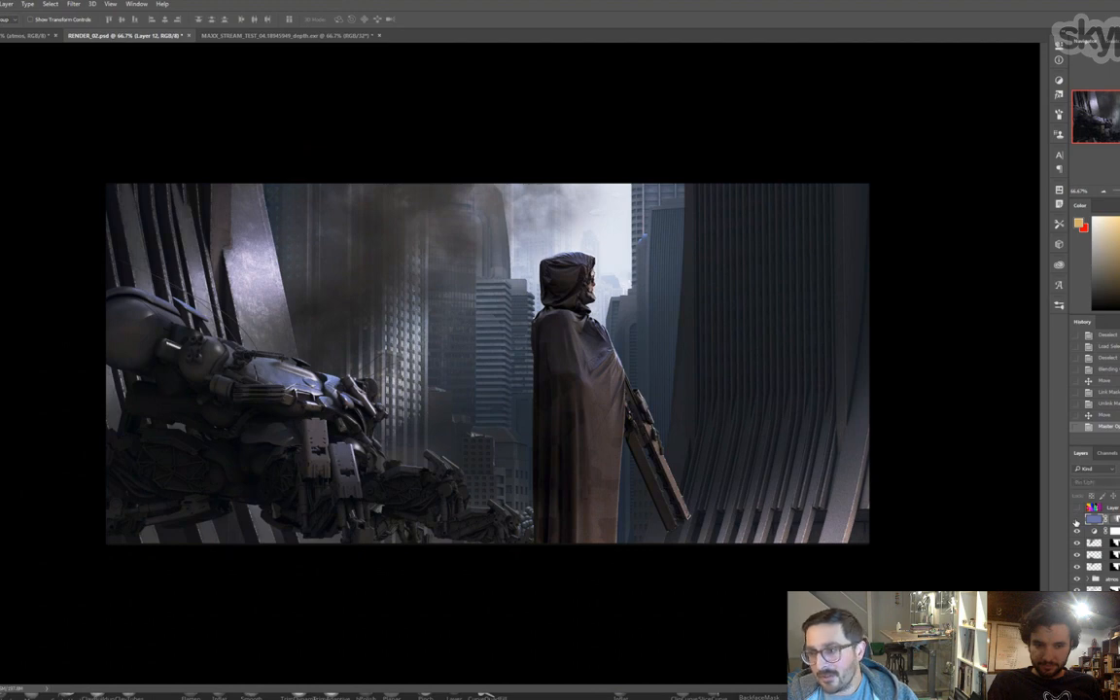
pyautogui.scroll(3, 1076, 522)
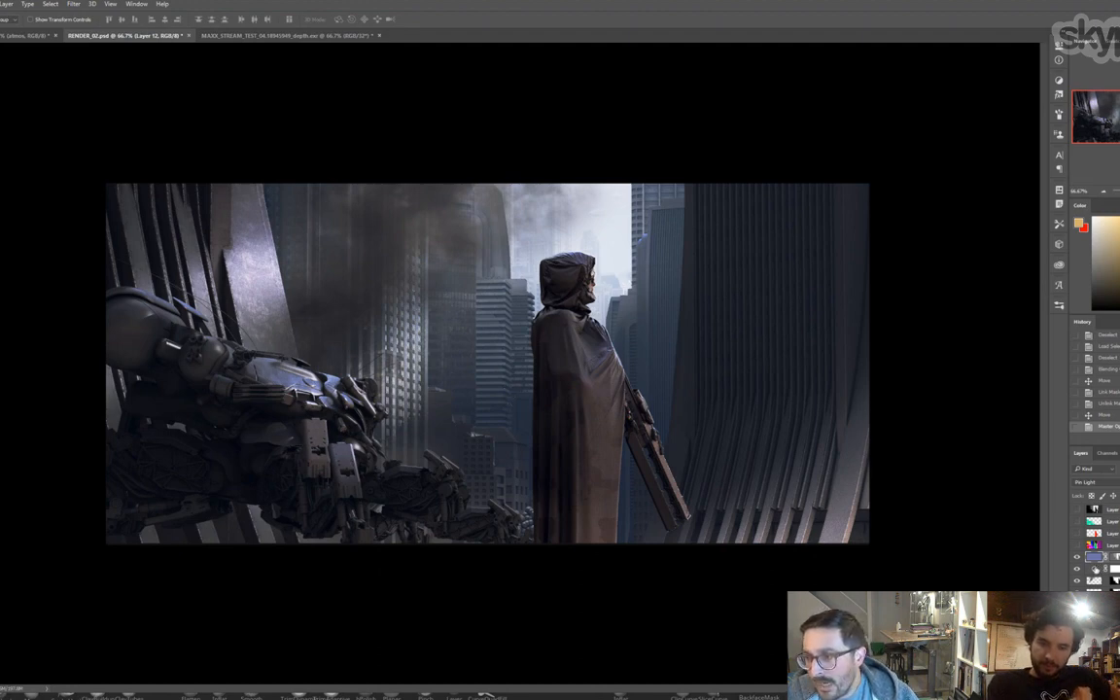
pyautogui.press('z')
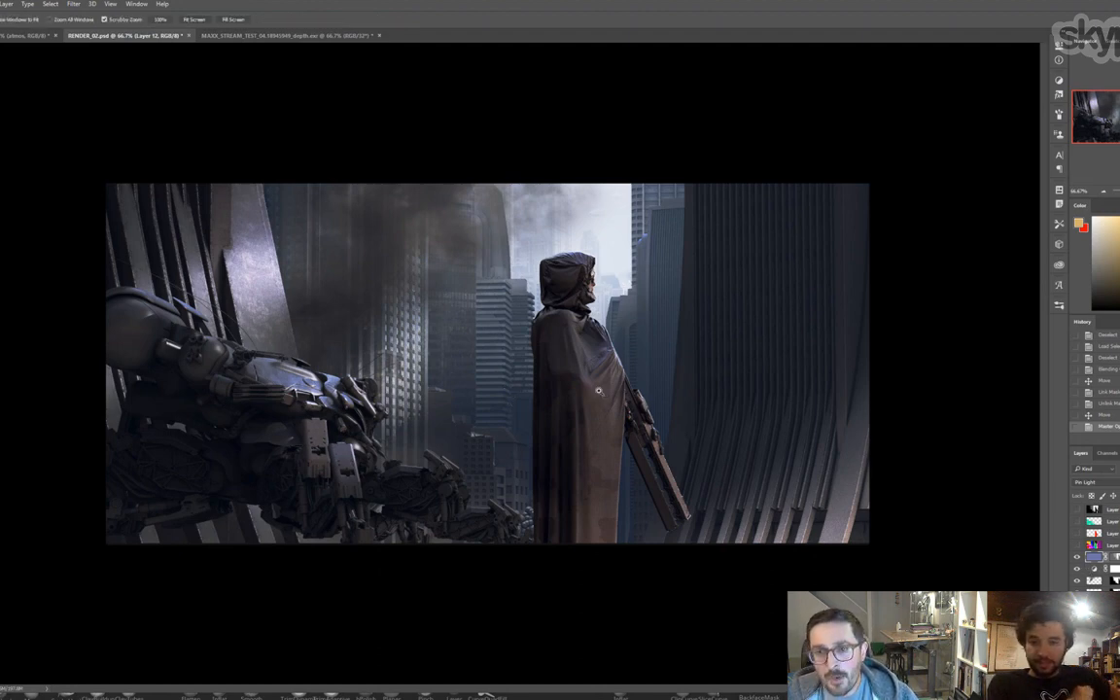
pyautogui.click(1075, 558)
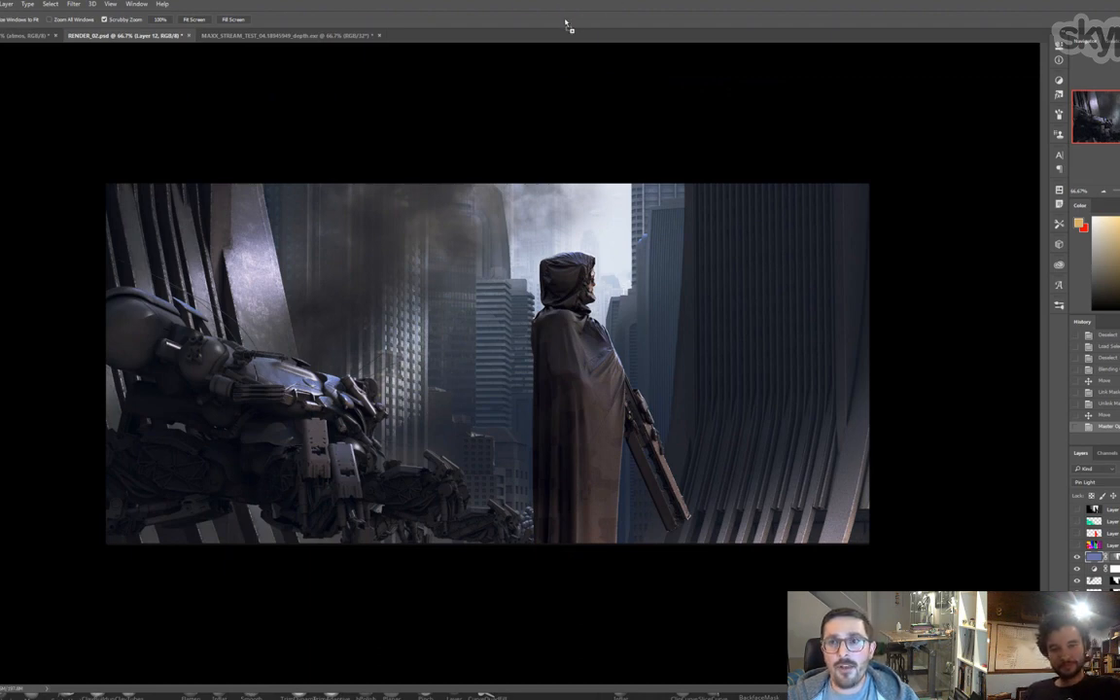
# - Copy the whole ruined-city photo, close it, and paste it into RENDER_02.psd between the mech and the cloaked figure
pyautogui.hotkey('ctrl', 'a')
pyautogui.hotkey('ctrl', 'w')
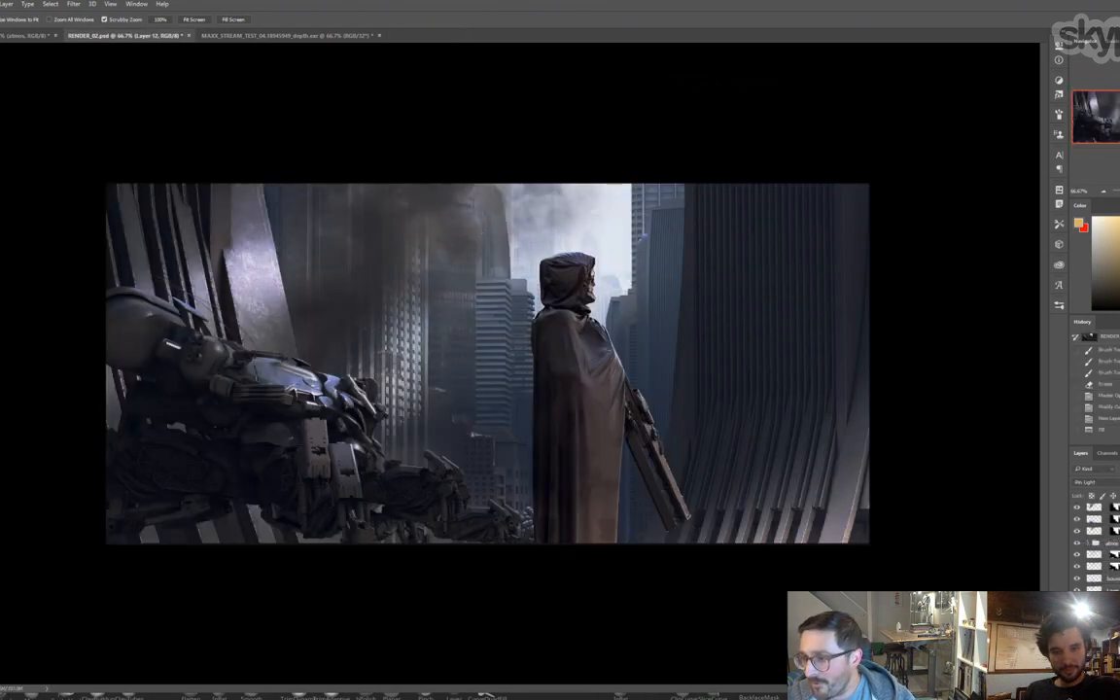
pyautogui.scroll(2, 1094, 542)
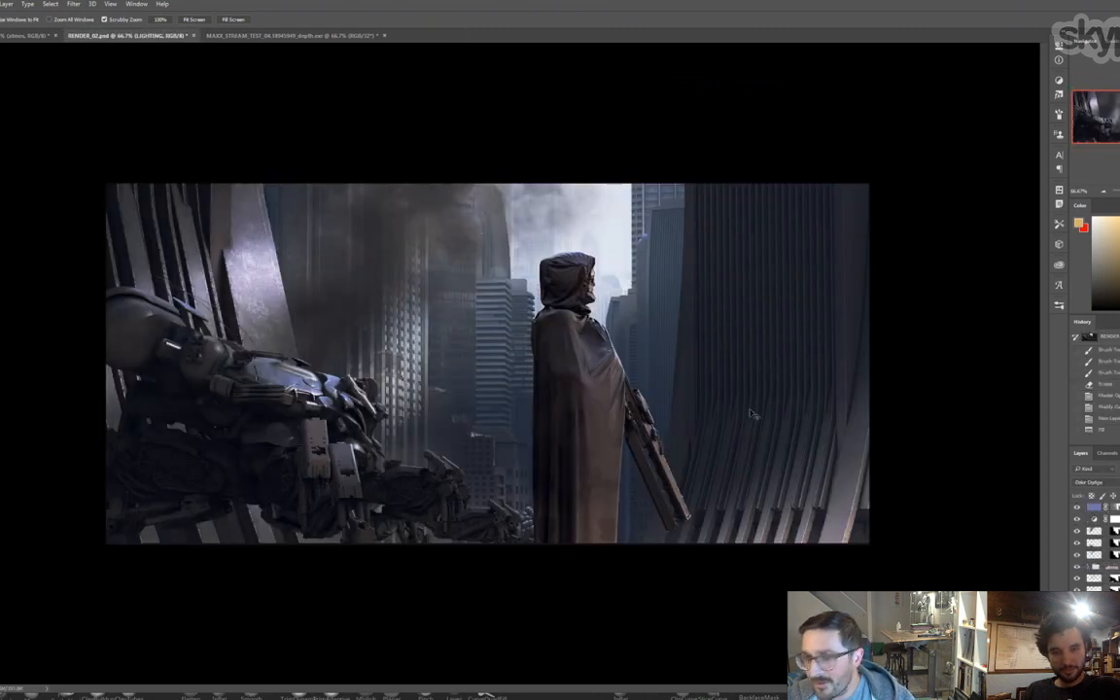
pyautogui.press('v')
pyautogui.hotkey('ctrl', 'v')
pyautogui.moveTo(579, 424); pyautogui.dragTo(565, 491)
# - Distort the pasted city photo by spreading its two upper corners outward, and lower it slightly over the wreckage
pyautogui.hotkey('ctrl', 't')
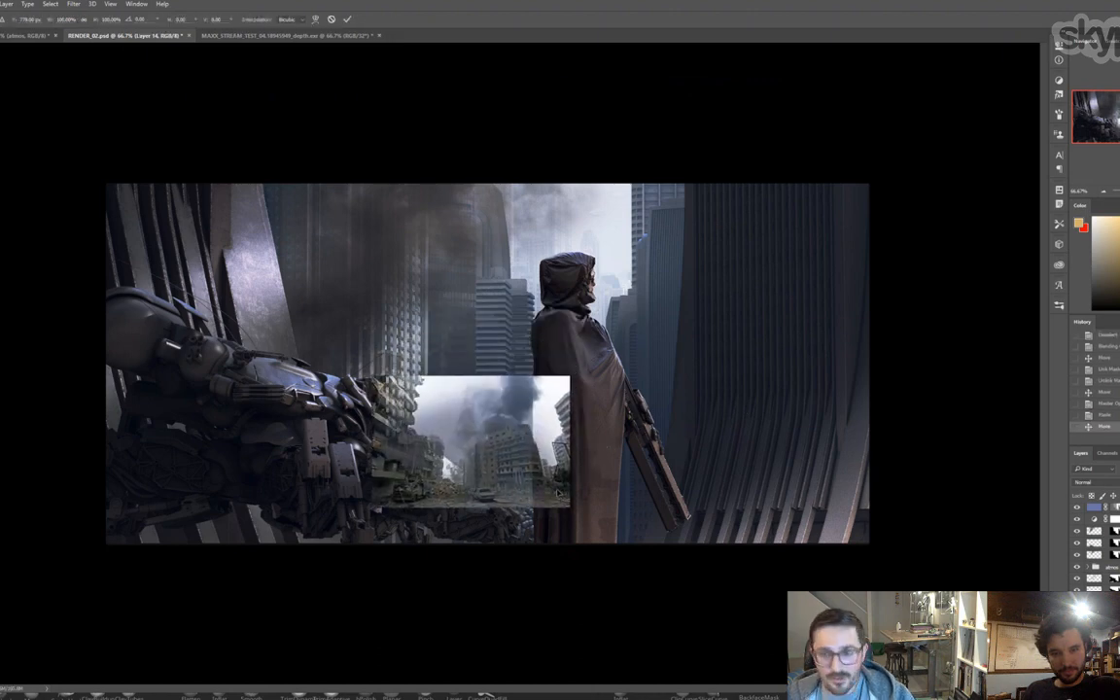
pyautogui.rightClick(517, 452)
pyautogui.click(545, 501)
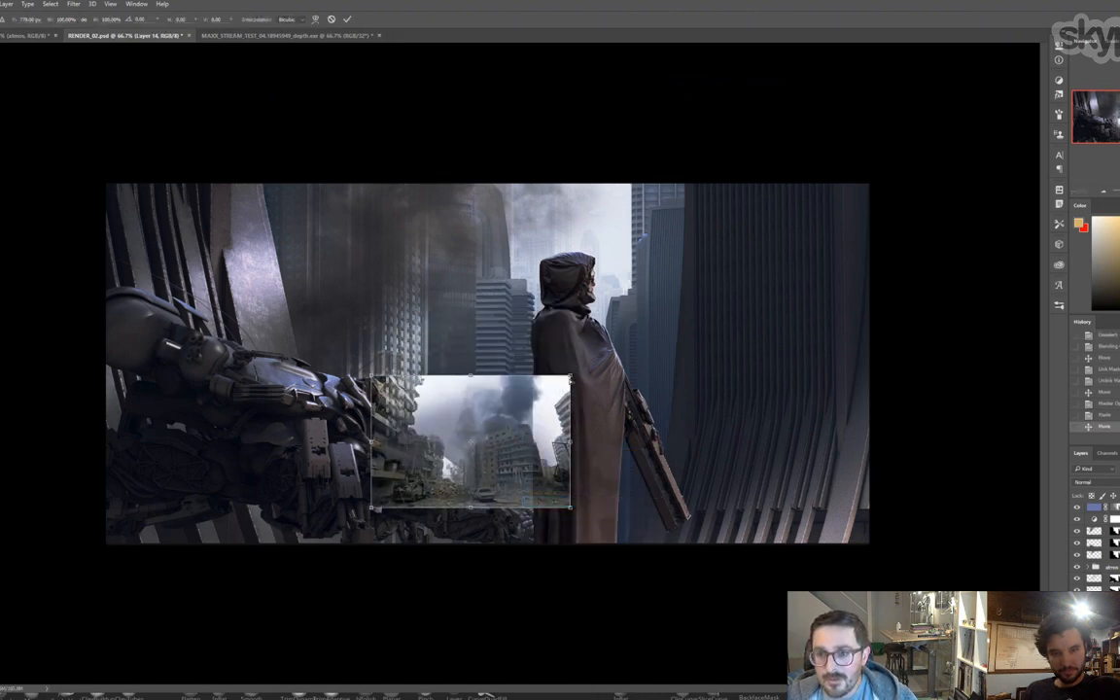
pyautogui.moveTo(570, 376); pyautogui.dragTo(597, 380)
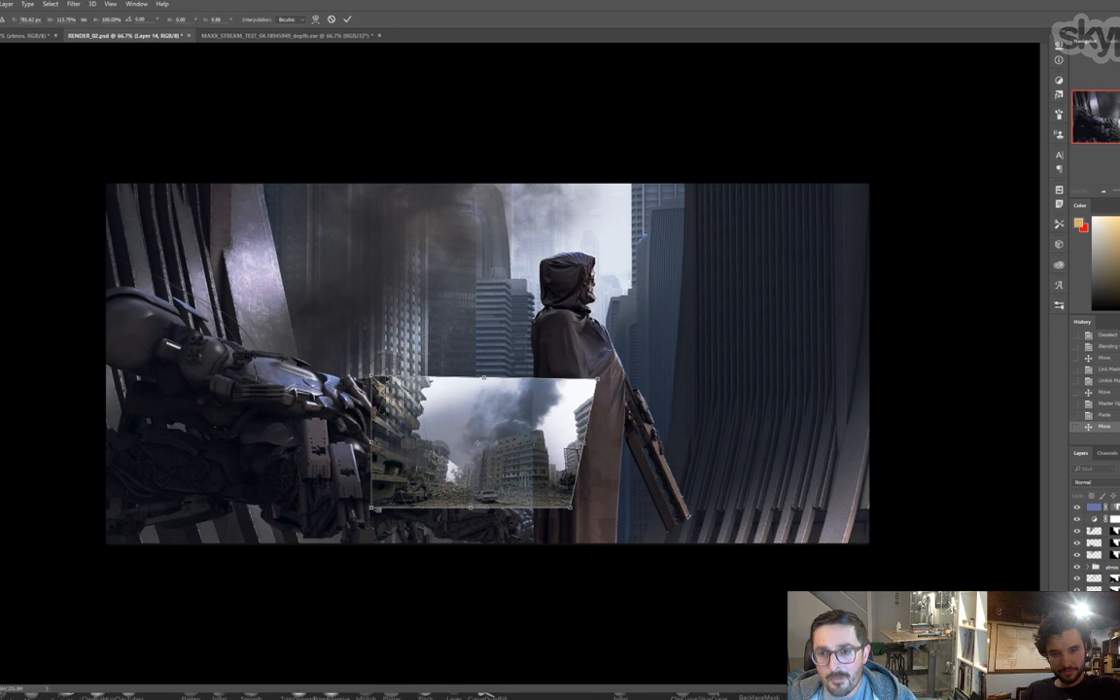
pyautogui.moveTo(371, 377); pyautogui.dragTo(342, 378)
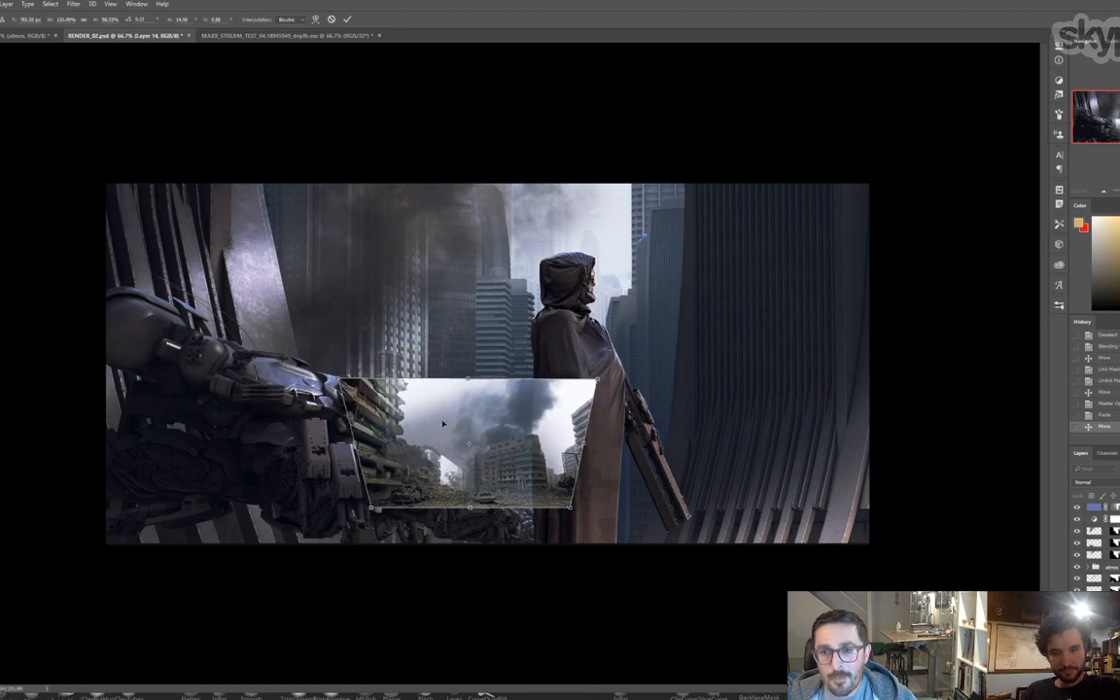
pyautogui.press('Return')
pyautogui.moveTo(498, 446); pyautogui.dragTo(503, 465)
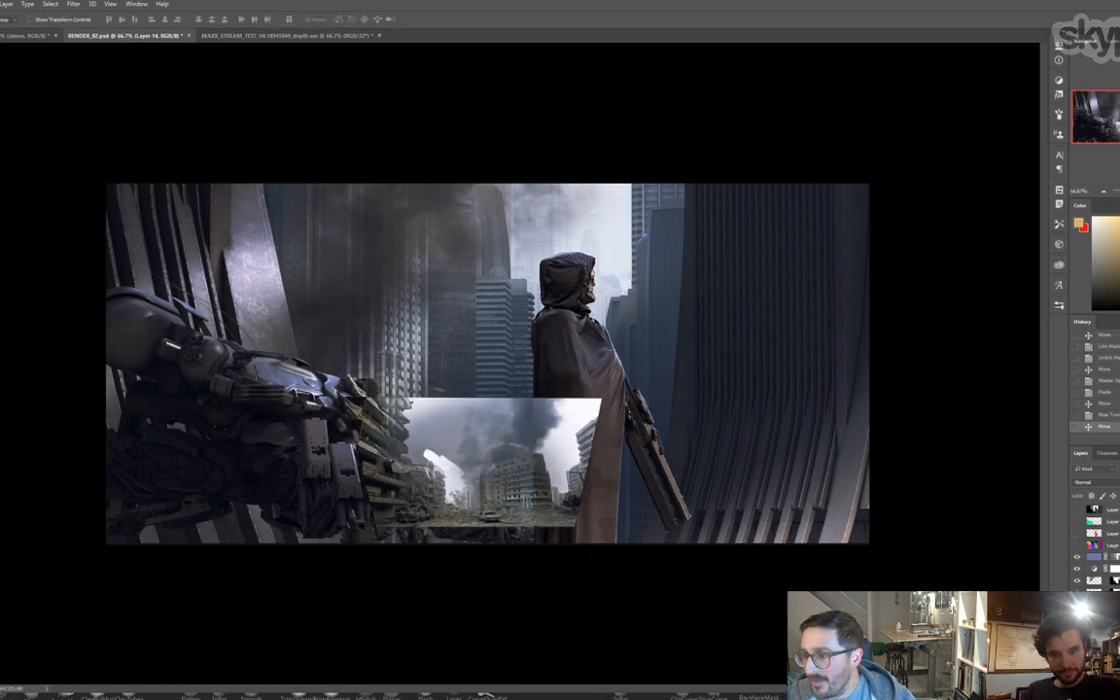
# - Mask the city photo with the combined mech and figure selection, invert the mask so it sits behind them, and unlink the mask
pyautogui.keyDown('ctrl'); pyautogui.click(1094, 534); pyautogui.keyUp('ctrl')
pyautogui.keyDown('ctrl'); pyautogui.keyDown('shift'); pyautogui.click(1094, 522); pyautogui.keyUp('shift'); pyautogui.keyUp('ctrl')
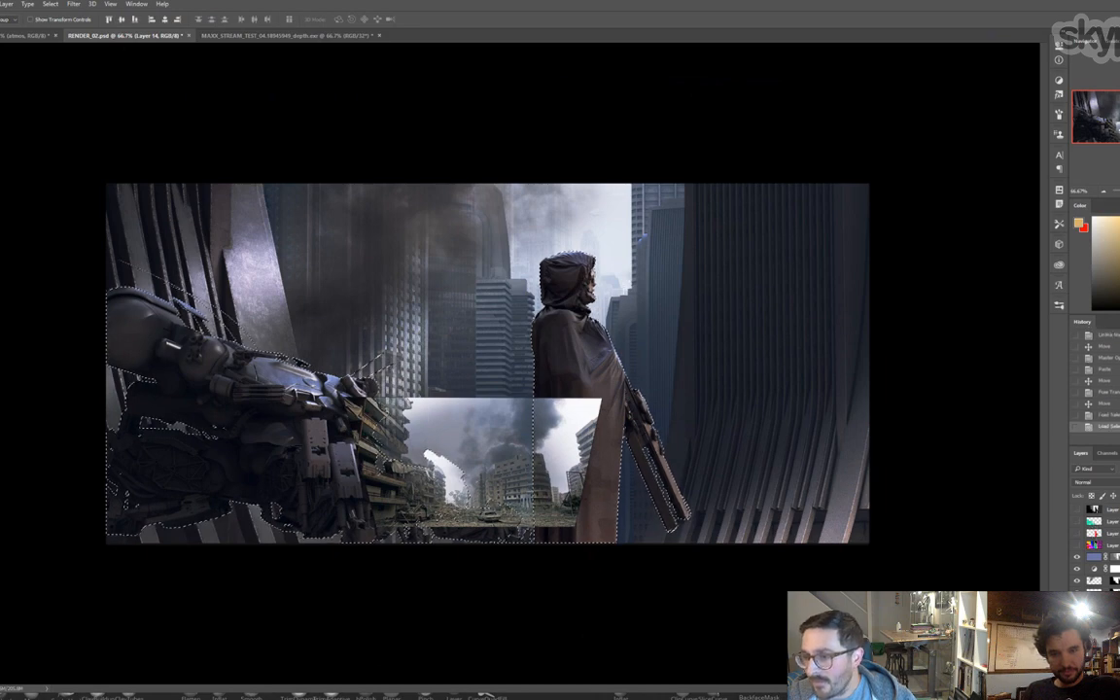
pyautogui.scroll(-2, 1095, 535)
pyautogui.scroll(-1, 1094, 544)
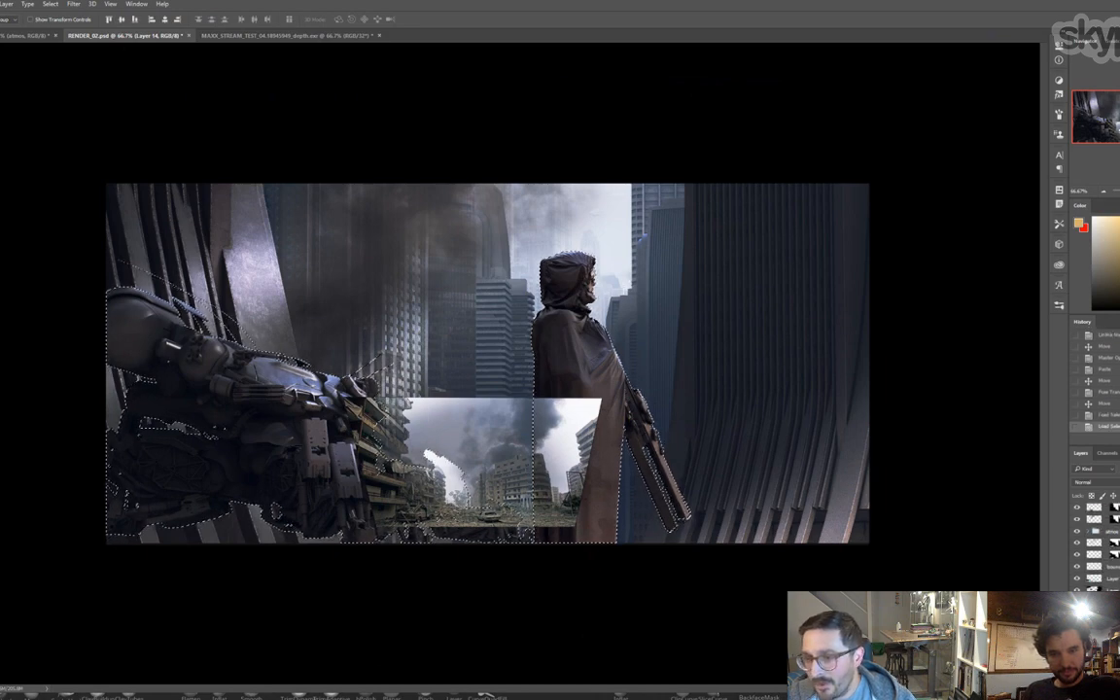
pyautogui.hotkey('ctrl', 'i')
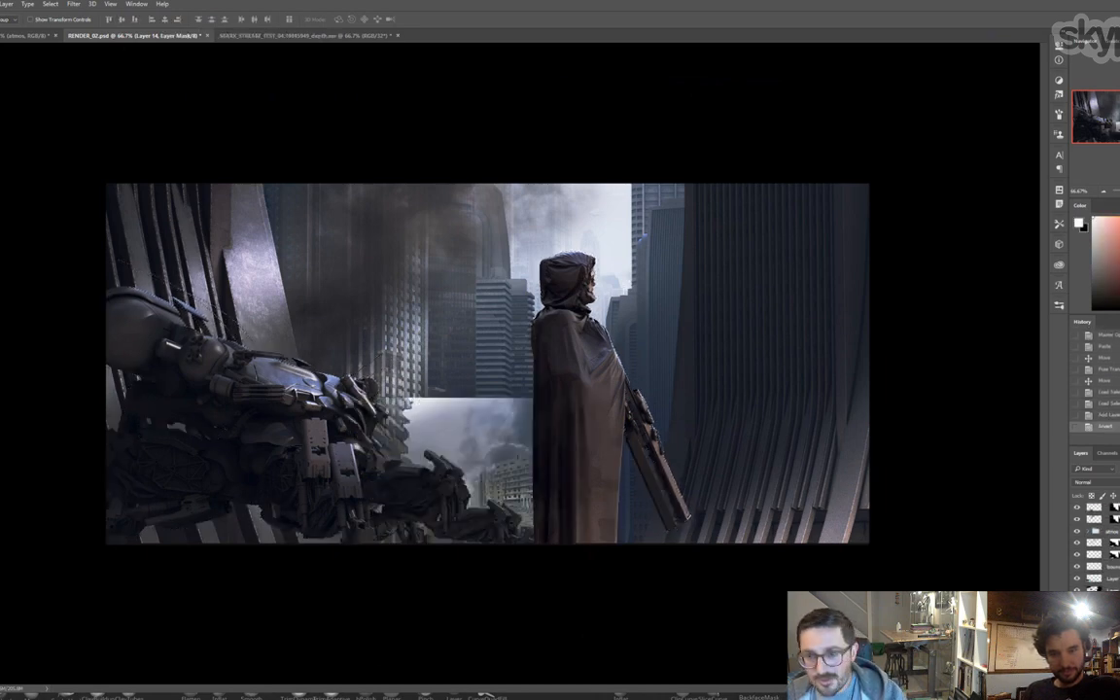
pyautogui.click(1104, 603)
pyautogui.click(1094, 603)
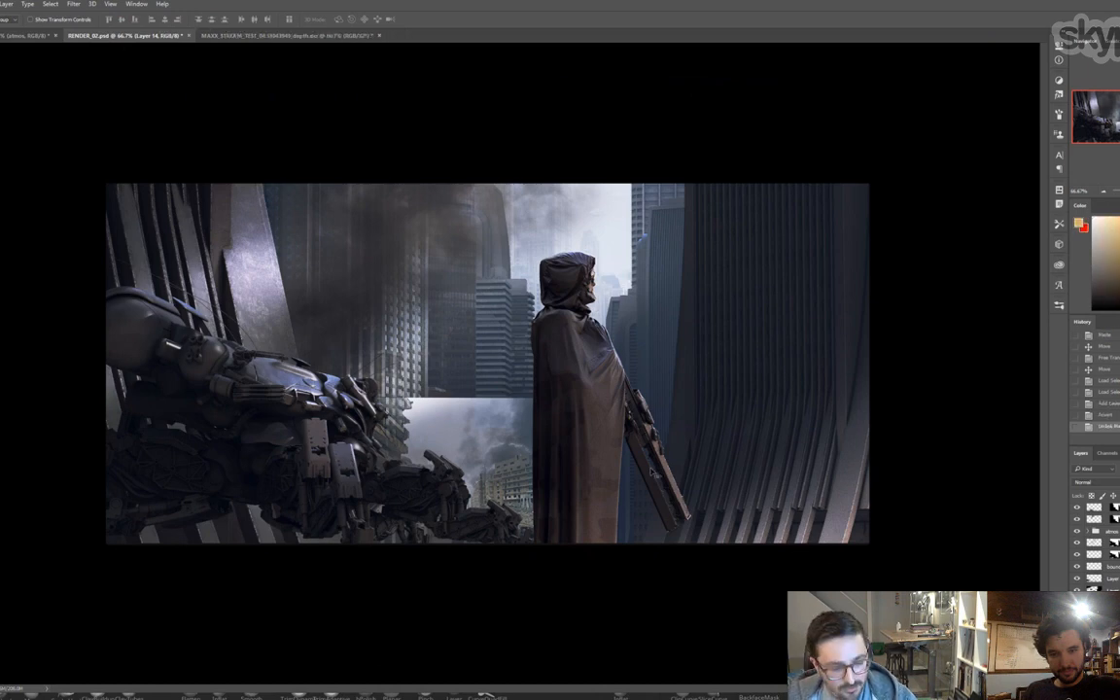
# - Shift the city photo behind the figure and set its blending mode to Darken
pyautogui.moveTo(620, 484)
pyautogui.mouseDown()
pyautogui.moveTo(656, 481)
pyautogui.moveTo(642, 490)
pyautogui.mouseUp()
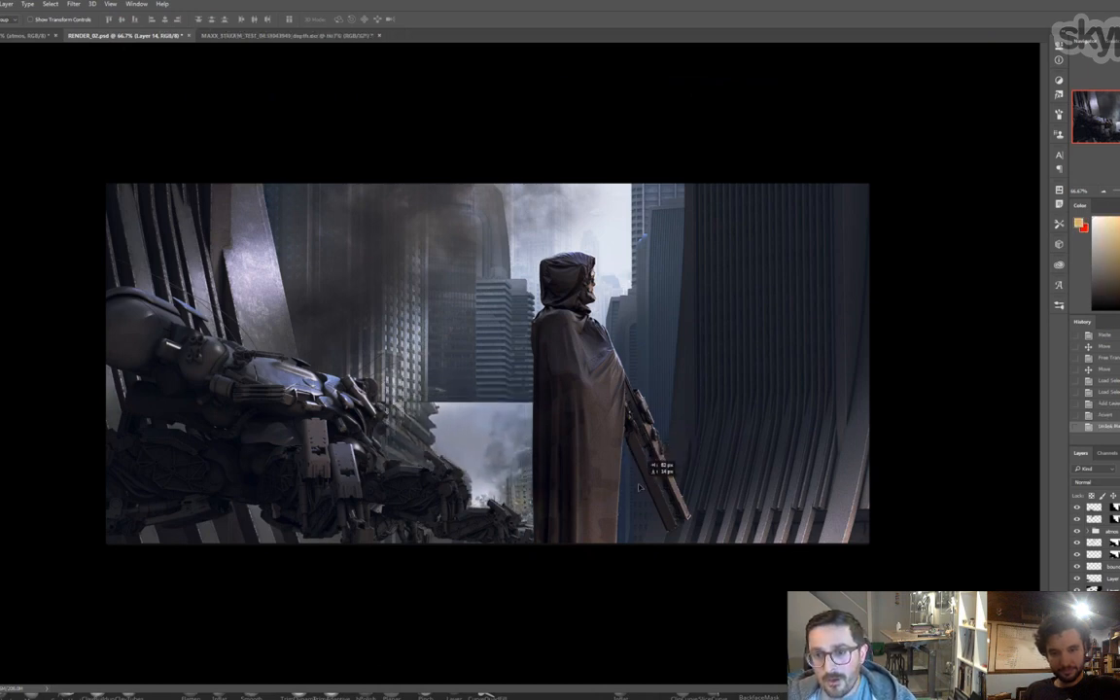
pyautogui.click(1084, 482)
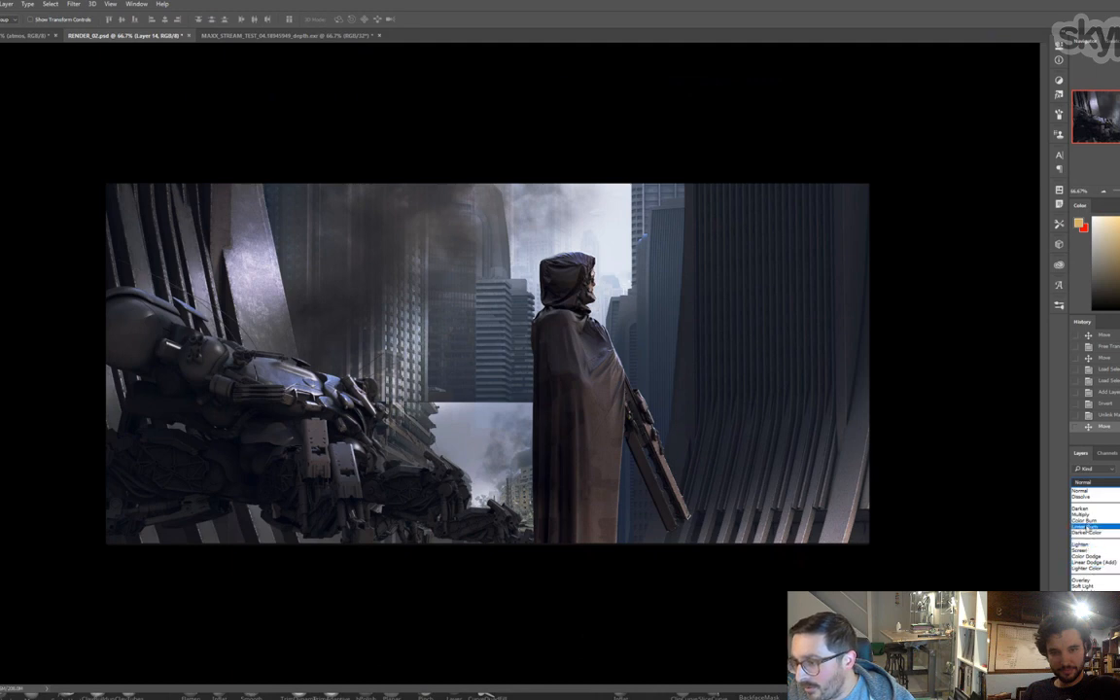
pyautogui.click(1080, 508)
pyautogui.moveTo(600, 489)
pyautogui.mouseDown()
pyautogui.moveTo(601, 464)
pyautogui.moveTo(580, 462)
pyautogui.moveTo(571, 446)
pyautogui.moveTo(604, 453)
pyautogui.moveTo(651, 512)
pyautogui.moveTo(604, 503)
pyautogui.mouseUp()
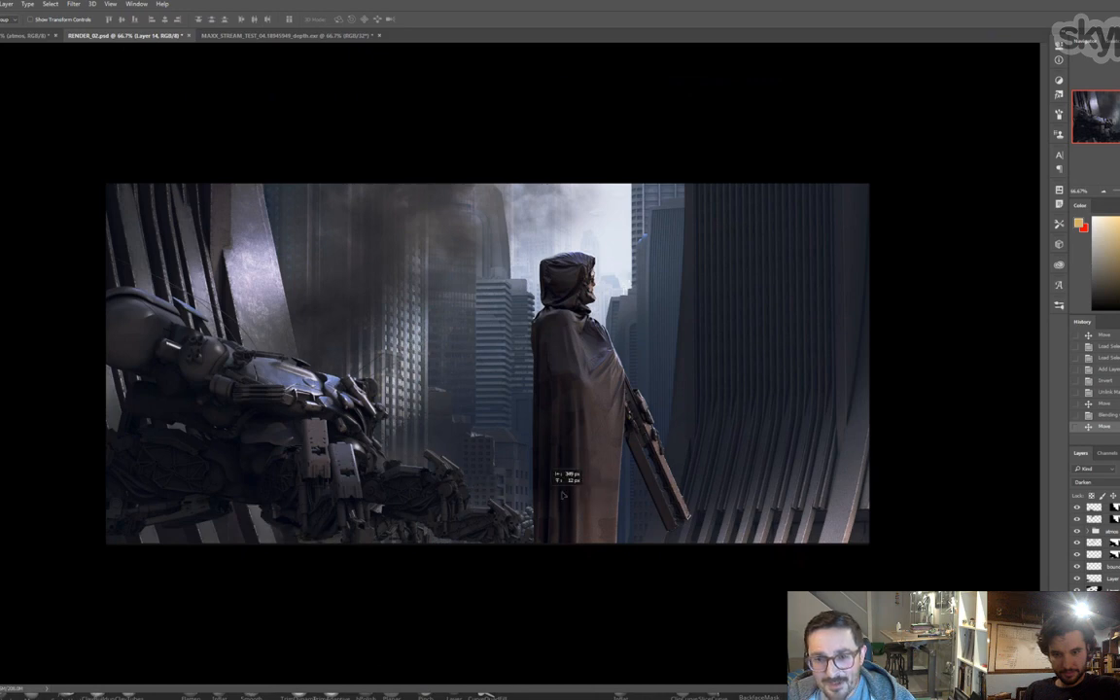
# - Erase a spot of the city photo near the rifle and reposition the photo slightly up and to the left
pyautogui.press('b')
pyautogui.click(622, 447)
pyautogui.press('v')
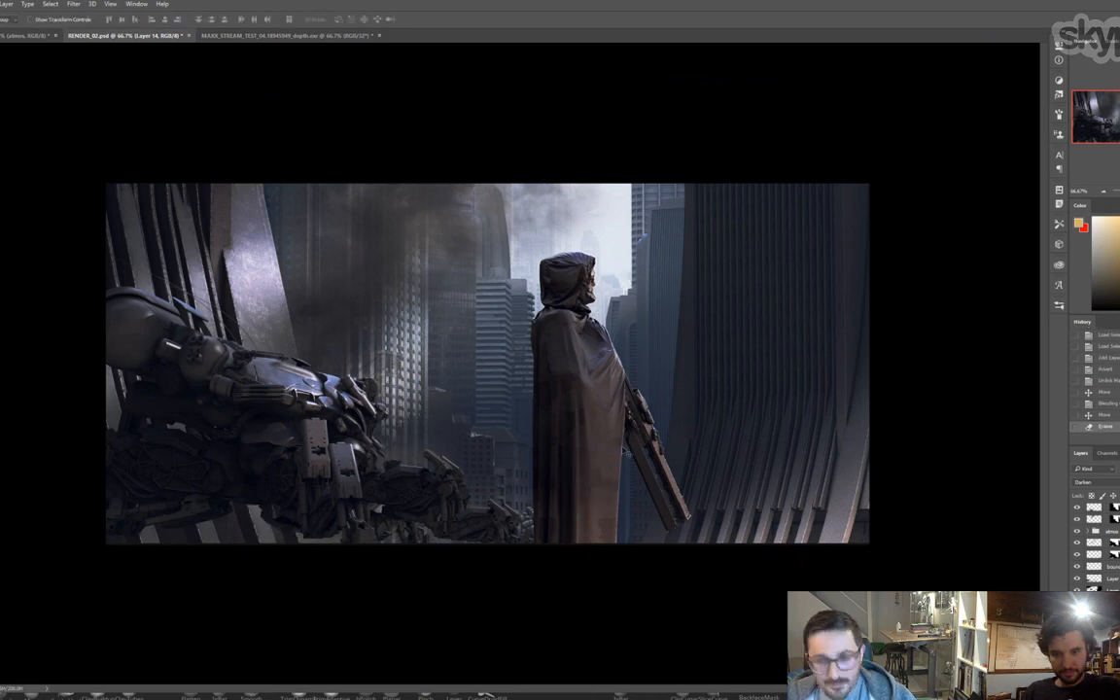
pyautogui.moveTo(621, 447); pyautogui.dragTo(609, 422)
# - Reduce the city photo's saturation to -45 with Hue/Saturation
pyautogui.hotkey('ctrl', 'u')
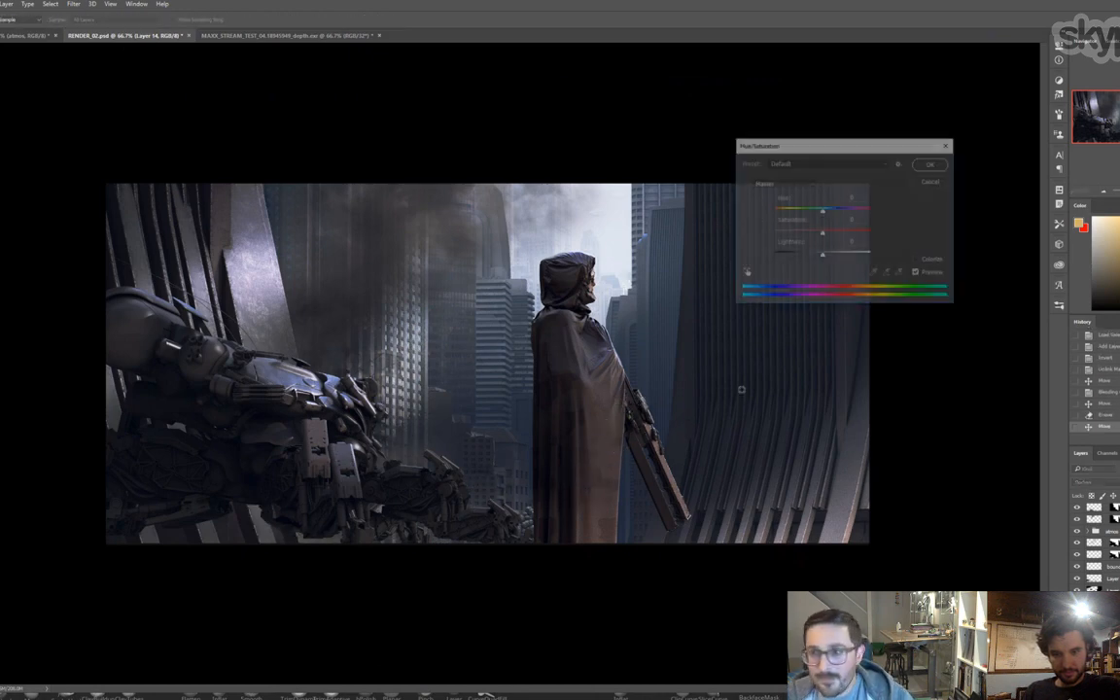
pyautogui.moveTo(821, 232); pyautogui.dragTo(801, 234)
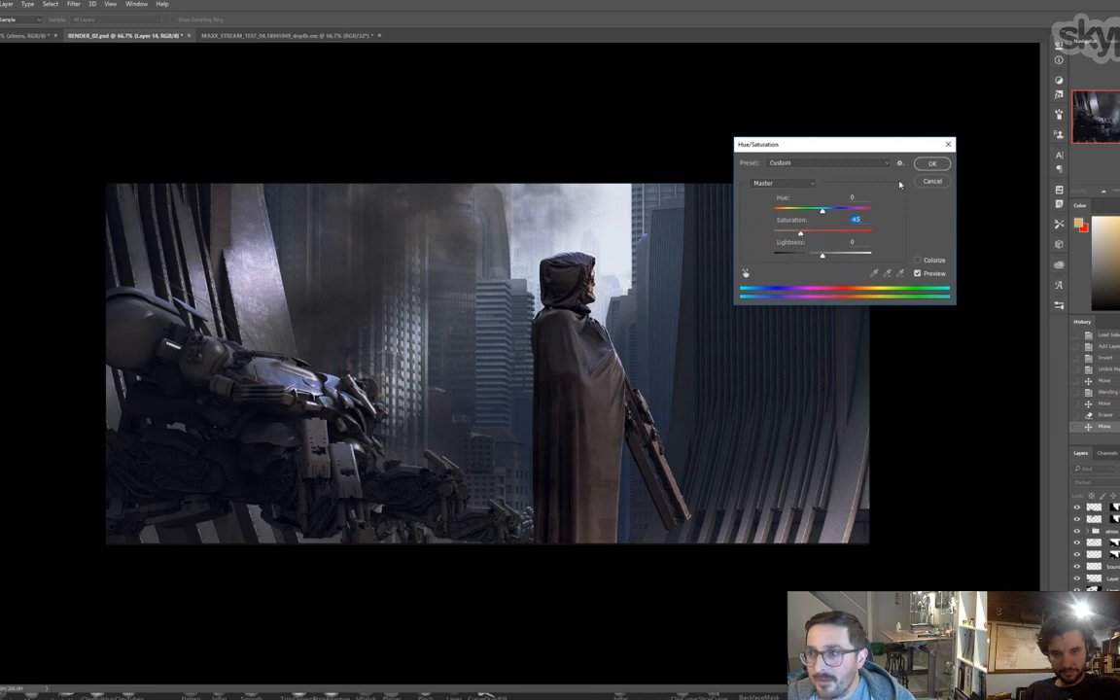
pyautogui.press('Return')
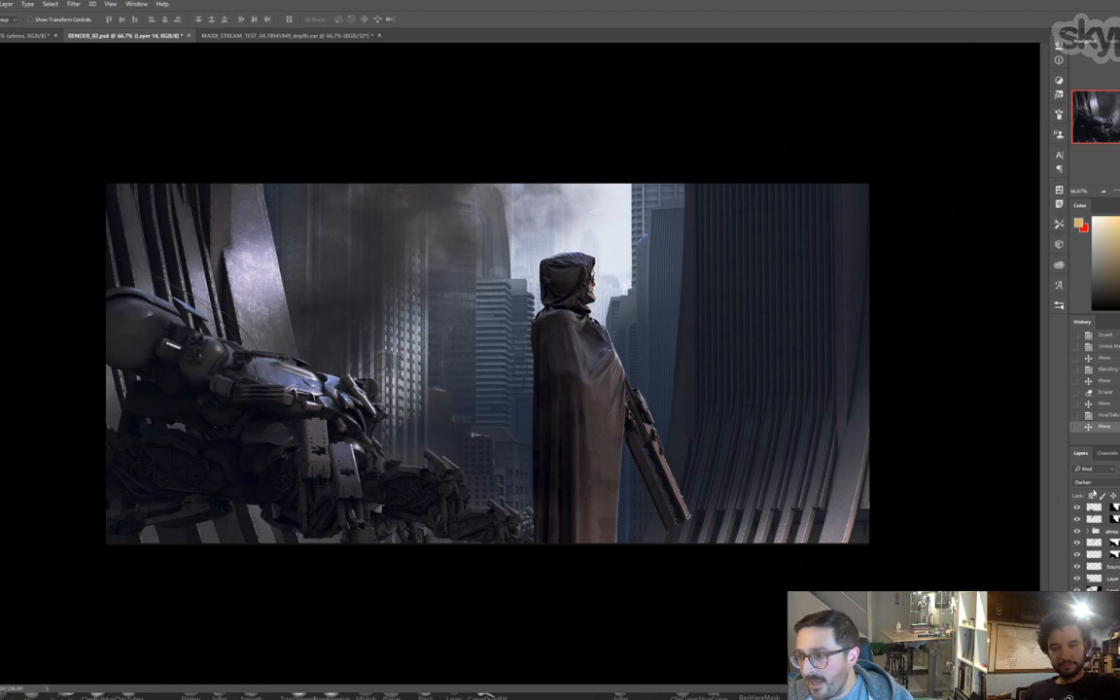
# - Duplicate the city photo layer, enlarge the copy, and place it behind the mech in the lower-left area of the image
pyautogui.moveTo(813, 489); pyautogui.dragTo(336, 398)
pyautogui.hotkey('ctrl', 't')
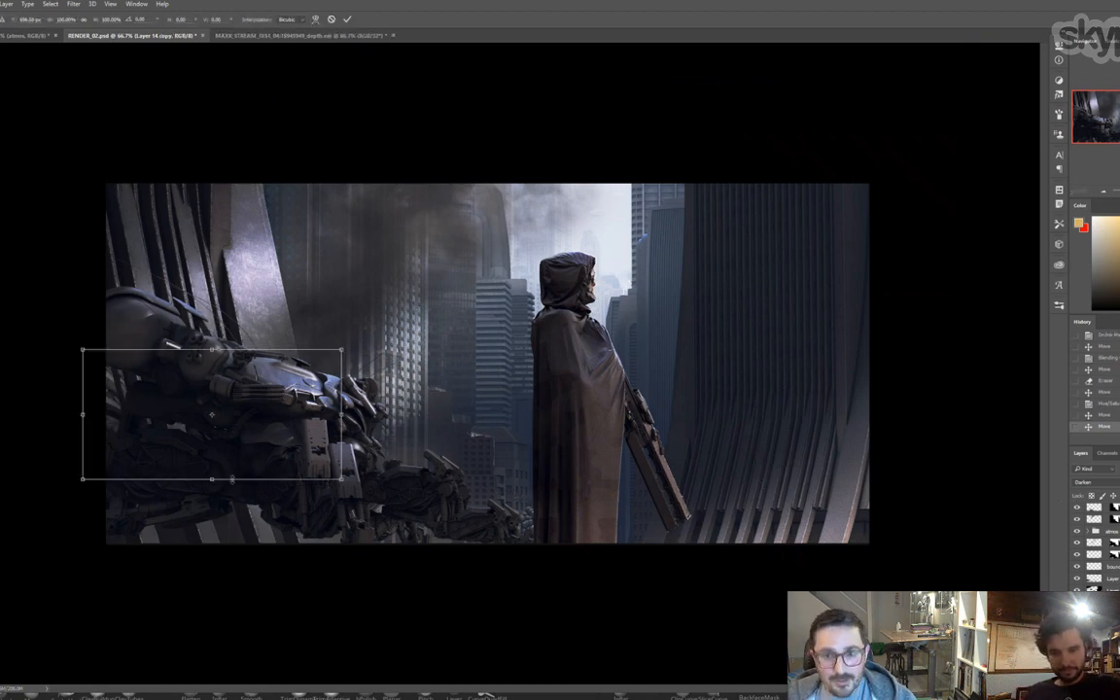
pyautogui.moveTo(342, 481); pyautogui.dragTo(442, 531)
pyautogui.moveTo(284, 464); pyautogui.dragTo(381, 500)
pyautogui.press('Return')
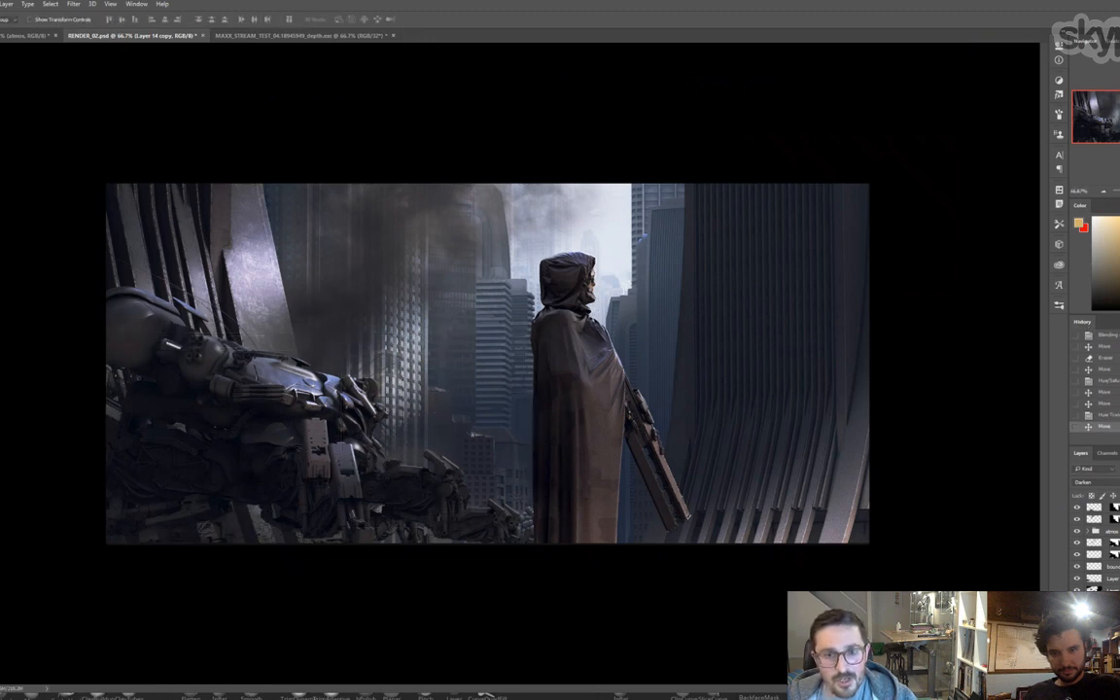
# - Erase the duplicated city photo along the image's left and bottom edges and nudge it slightly up and to the left
pyautogui.press('b')
pyautogui.moveTo(109, 373); pyautogui.dragTo(115, 412)
pyautogui.moveTo(112, 399); pyautogui.dragTo(136, 510)
pyautogui.moveTo(141, 515)
pyautogui.mouseDown()
pyautogui.moveTo(170, 550)
pyautogui.moveTo(233, 544)
pyautogui.mouseUp()
pyautogui.moveTo(258, 535); pyautogui.dragTo(437, 549)
pyautogui.moveTo(510, 550); pyautogui.dragTo(520, 547)
pyautogui.press('v')
pyautogui.moveTo(492, 484); pyautogui.dragTo(486, 476)
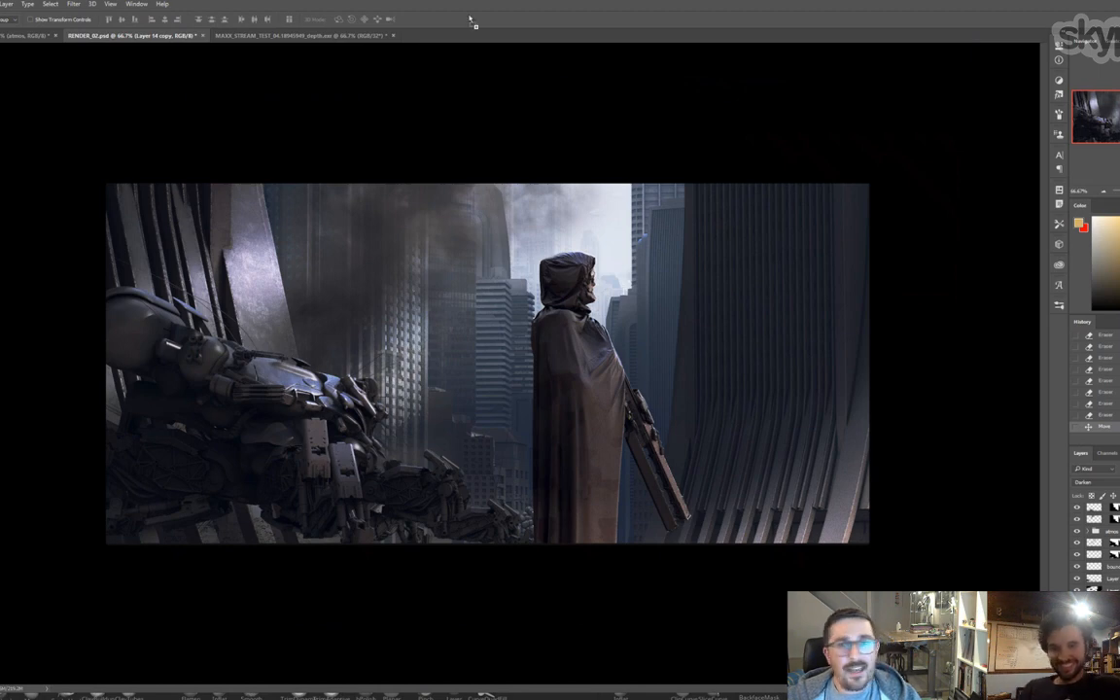
# - Open the oil drilling platform photo, copy a rectangular section of its truss deck, and close the photo
pyautogui.moveTo(518, 13); pyautogui.dragTo(518, 14)
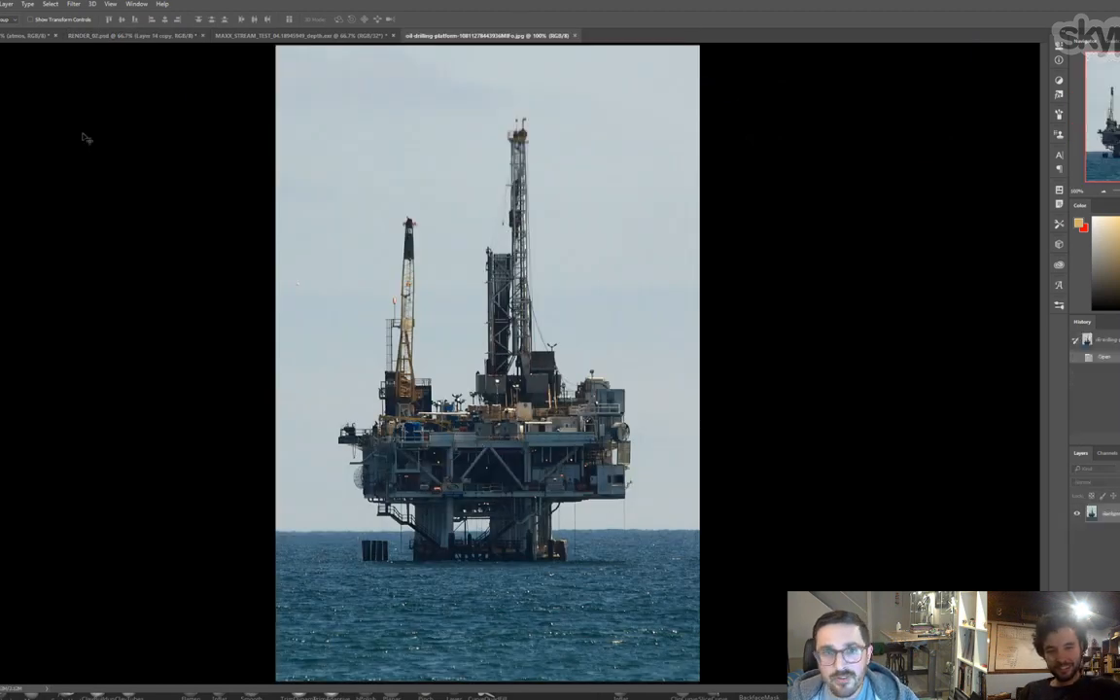
pyautogui.press('m')
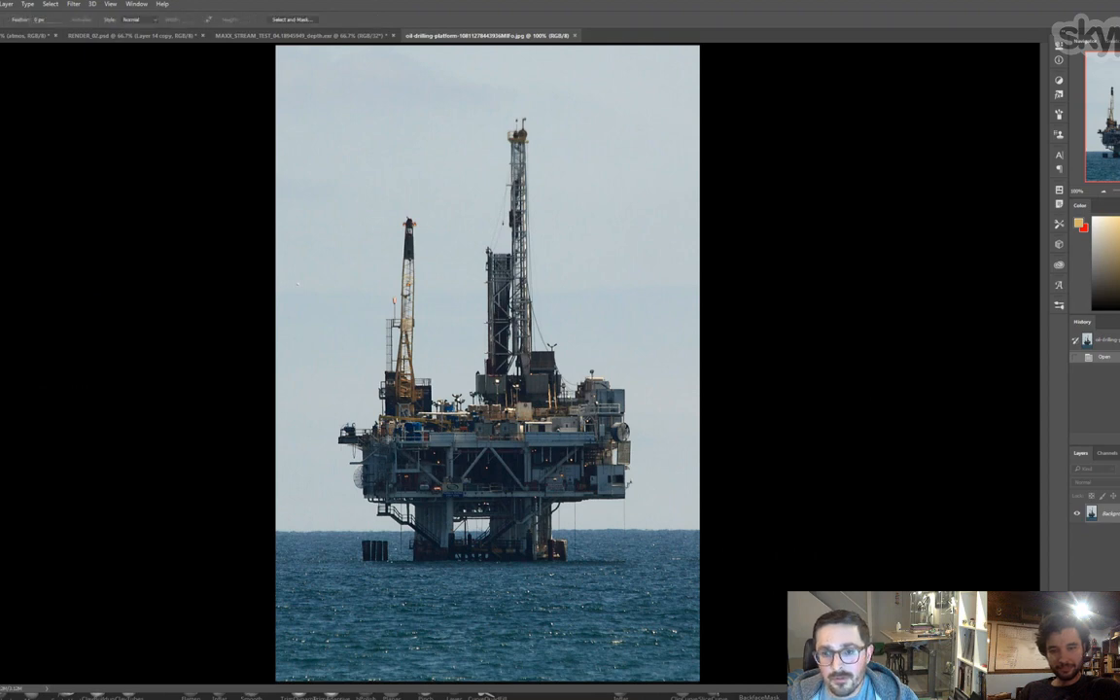
pyautogui.moveTo(386, 439); pyautogui.dragTo(614, 497)
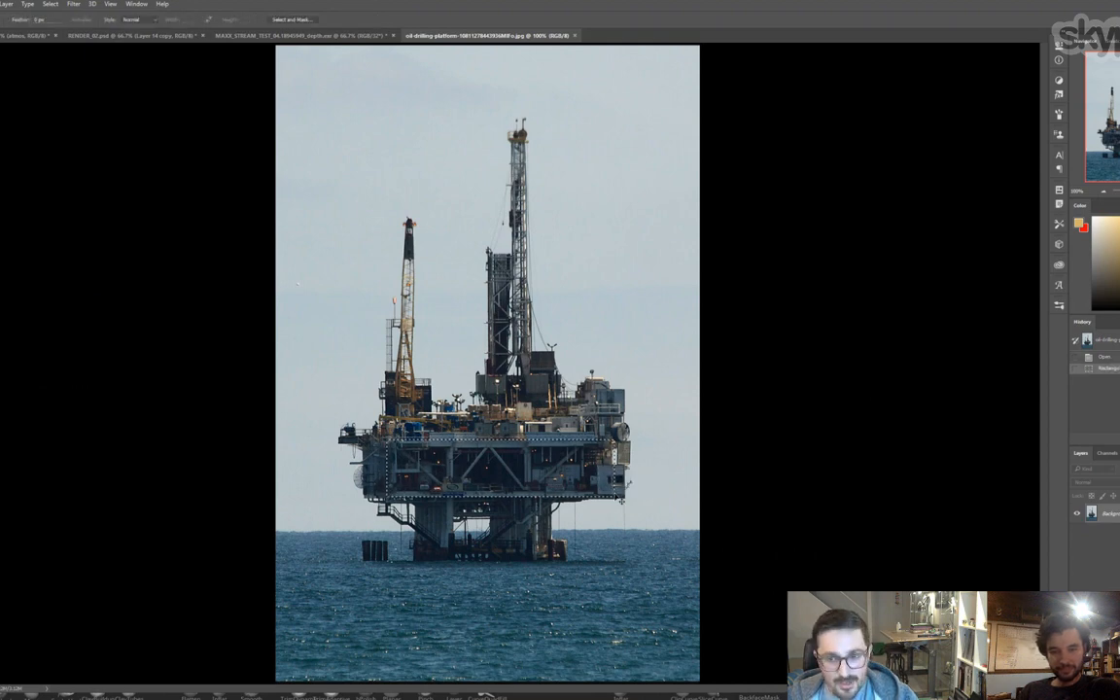
pyautogui.hotkey('ctrl', 'w')
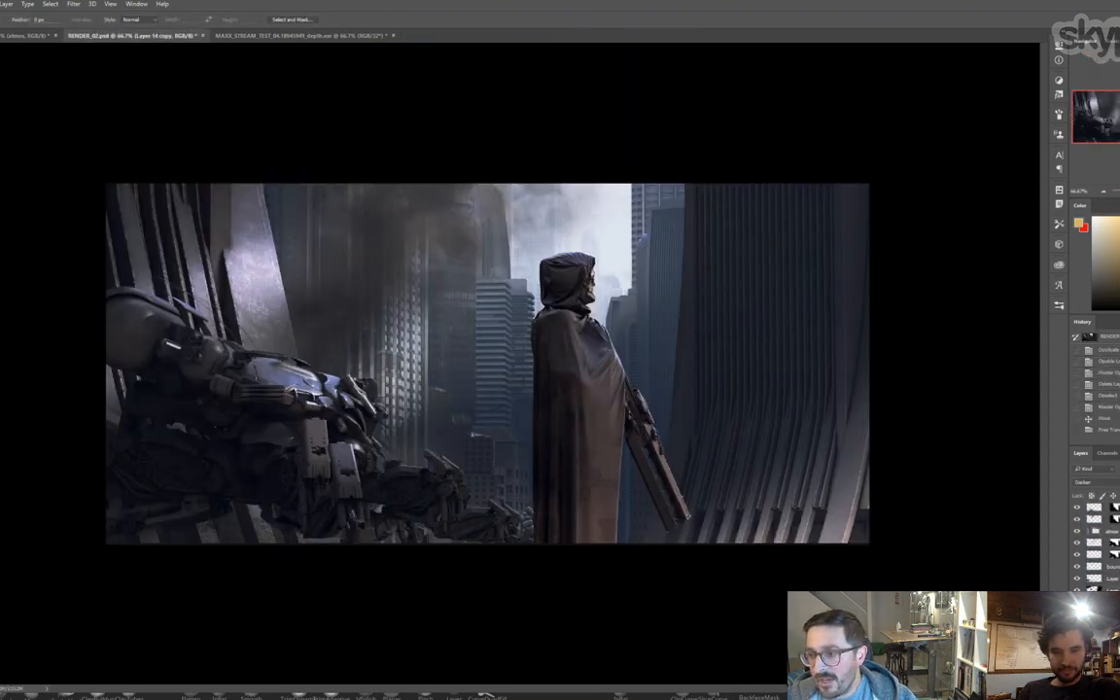
# - Paste the platform section into the render, scale it to about 178%, and place it in the lower-left corner over the mech
pyautogui.hotkey('ctrl', 'v')
pyautogui.press('v')
pyautogui.moveTo(465, 364); pyautogui.dragTo(342, 551)
pyautogui.hotkey('ctrl', 't')
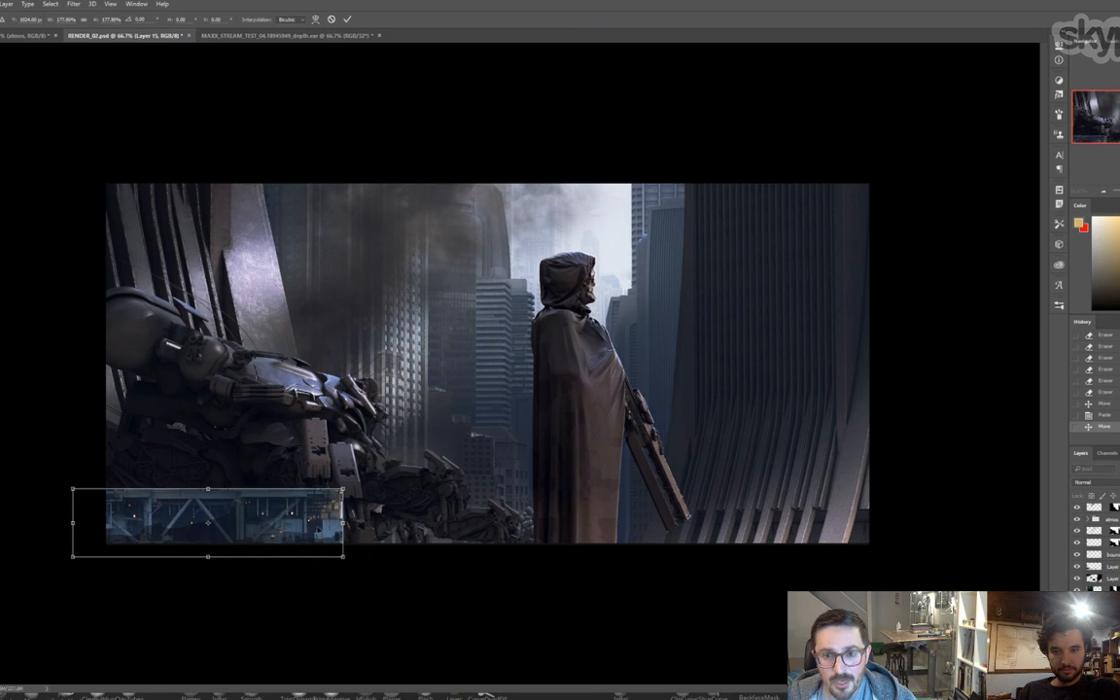
pyautogui.moveTo(189, 526); pyautogui.dragTo(200, 497)
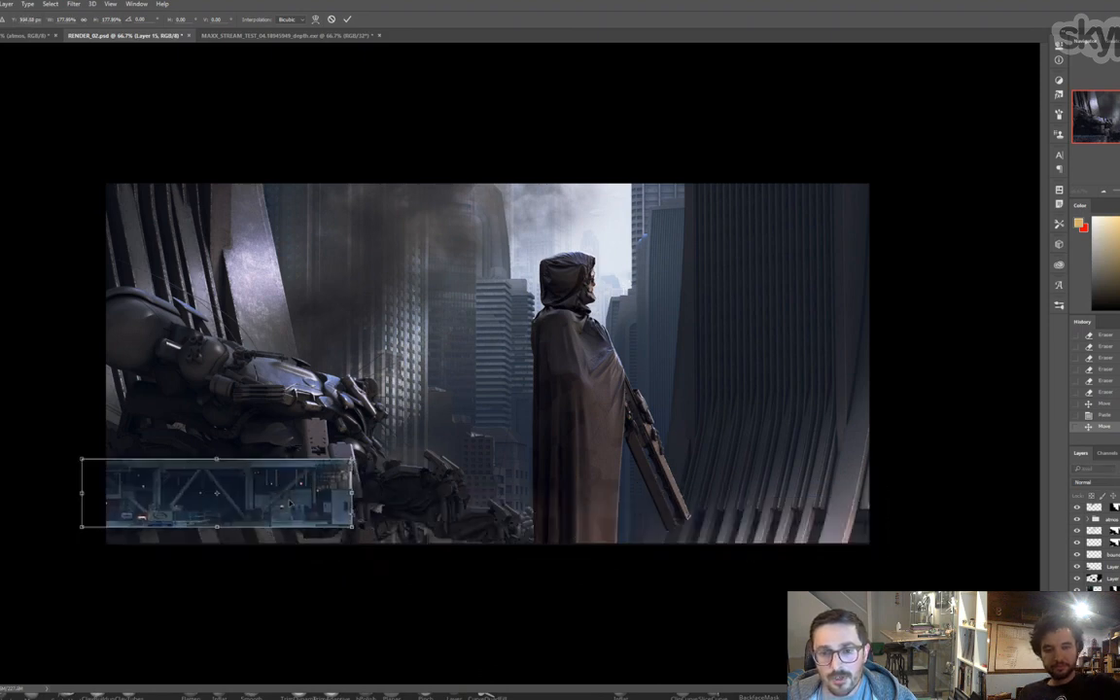
pyautogui.press('Return')
pyautogui.moveTo(335, 493); pyautogui.dragTo(357, 486)
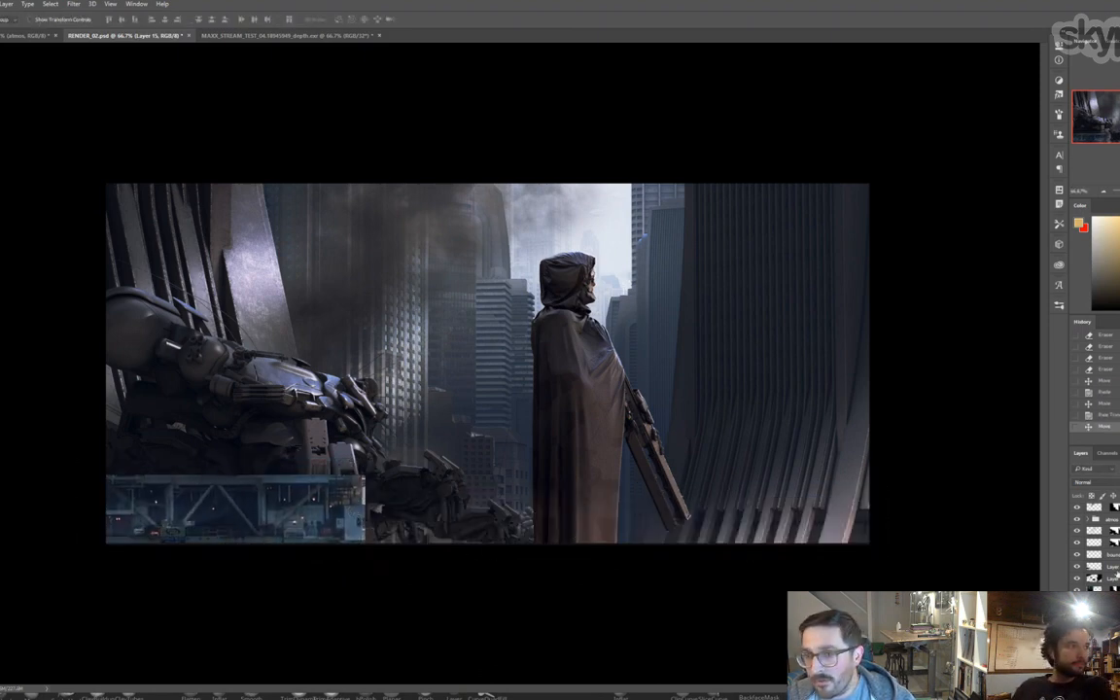
# - Load an existing layer mask as a selection, apply it as a mask to the platform layer, and unlink that mask from the layer
pyautogui.scroll(2, 1095, 545)
pyautogui.scroll(-2, 1095, 545)
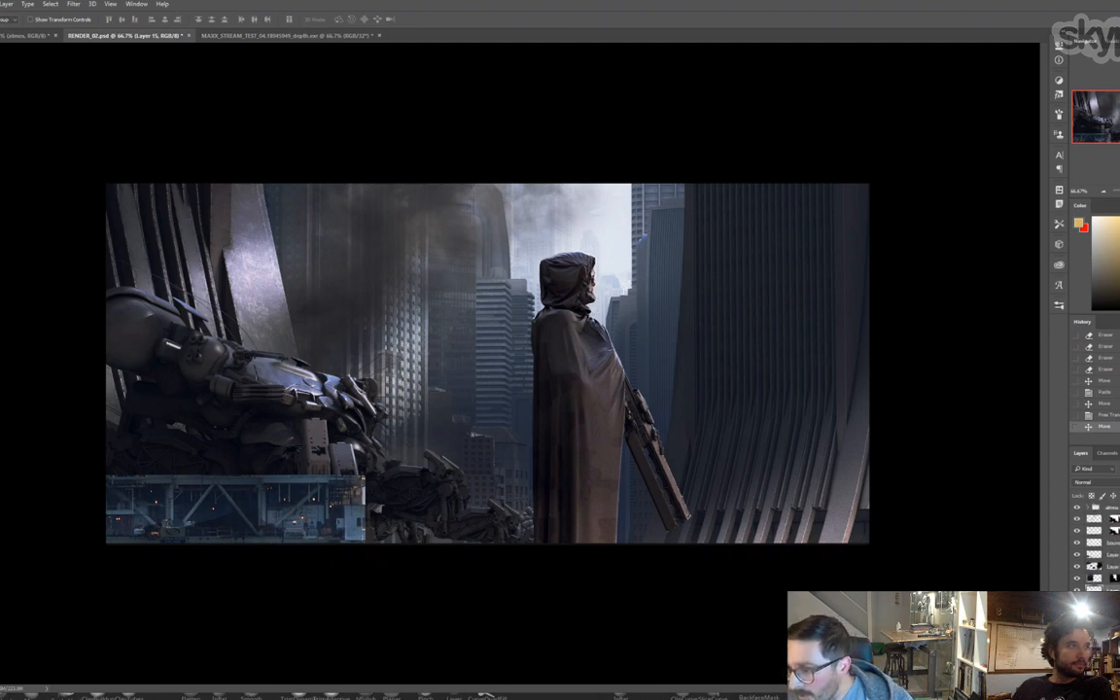
pyautogui.keyDown('ctrl'); pyautogui.click(1093, 587); pyautogui.keyUp('ctrl')
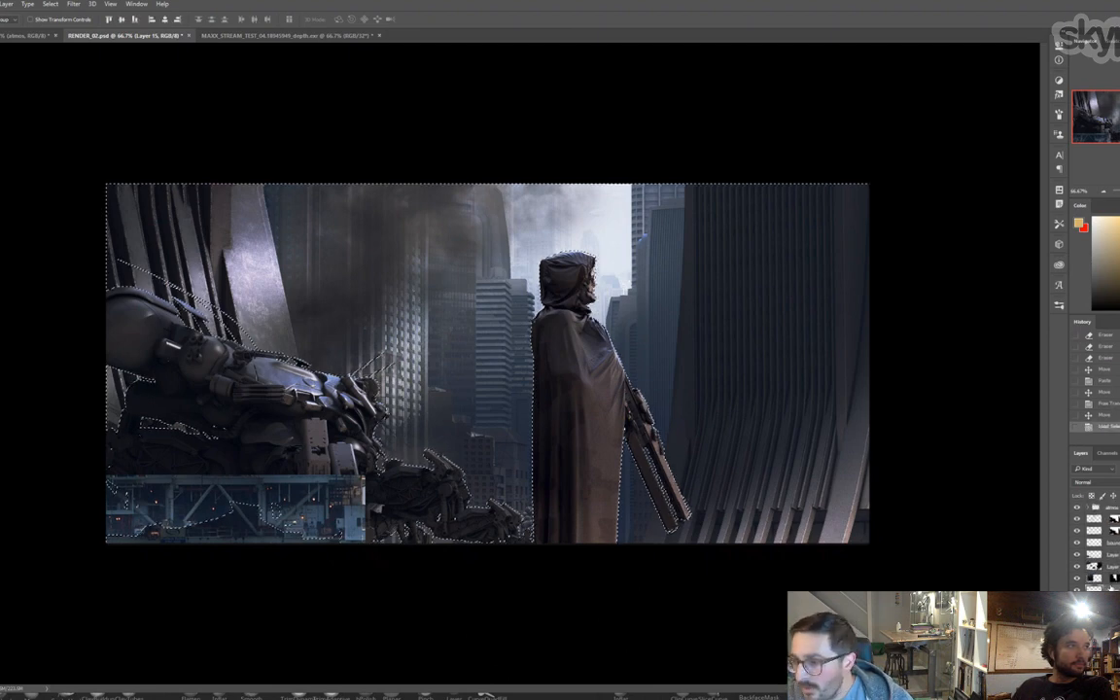
pyautogui.click(1110, 688)
pyautogui.click(1104, 588)
pyautogui.click(1093, 589)
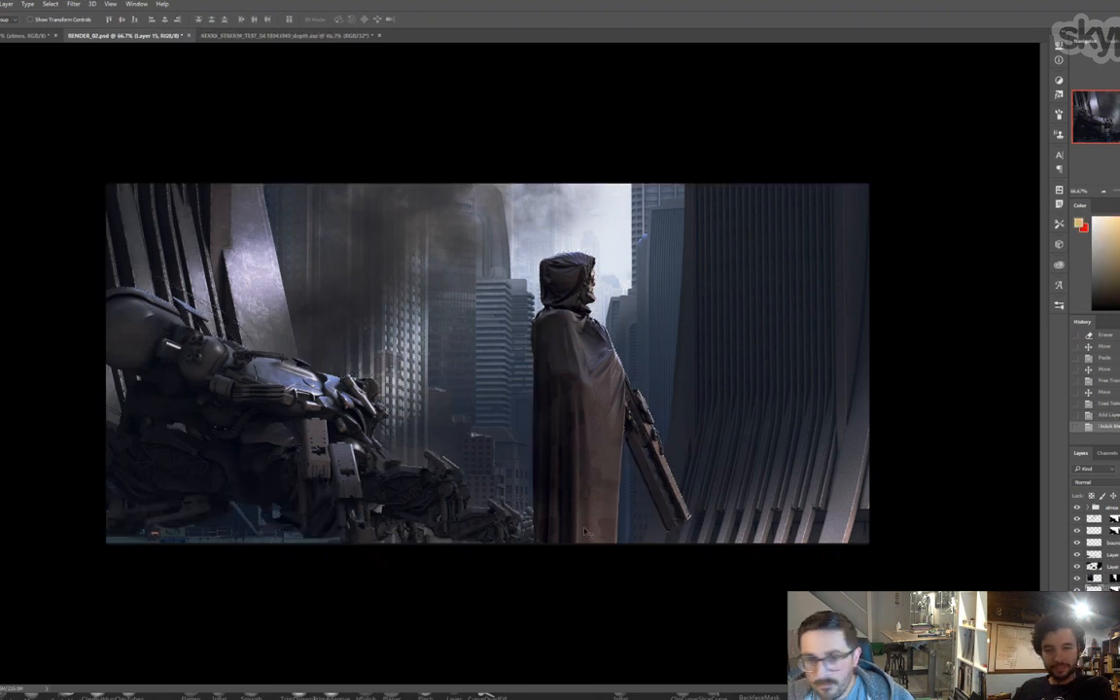
# - Reposition the masked platform section and reshape it with Free Transform, shifting it down and to the left behind the mech
pyautogui.moveTo(484, 495); pyautogui.dragTo(492, 500)
pyautogui.hotkey('ctrl', 't')
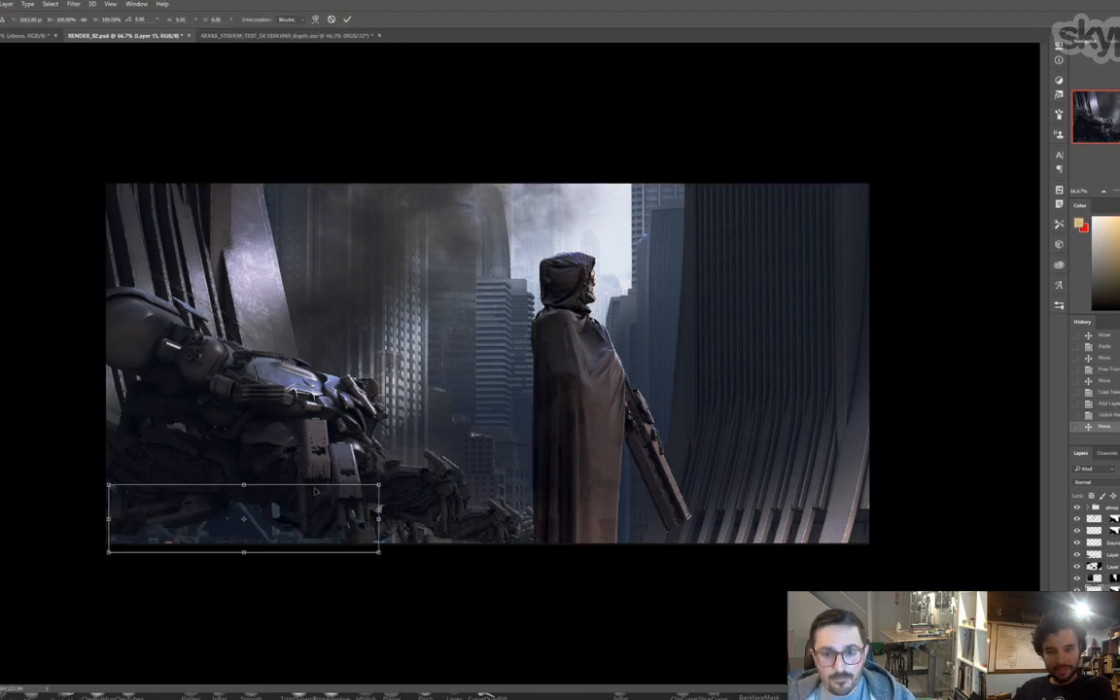
pyautogui.rightClick(314, 488)
pyautogui.click(342, 553)
pyautogui.moveTo(243, 484); pyautogui.dragTo(223, 484)
pyautogui.moveTo(370, 518); pyautogui.dragTo(335, 535)
pyautogui.press('Return')
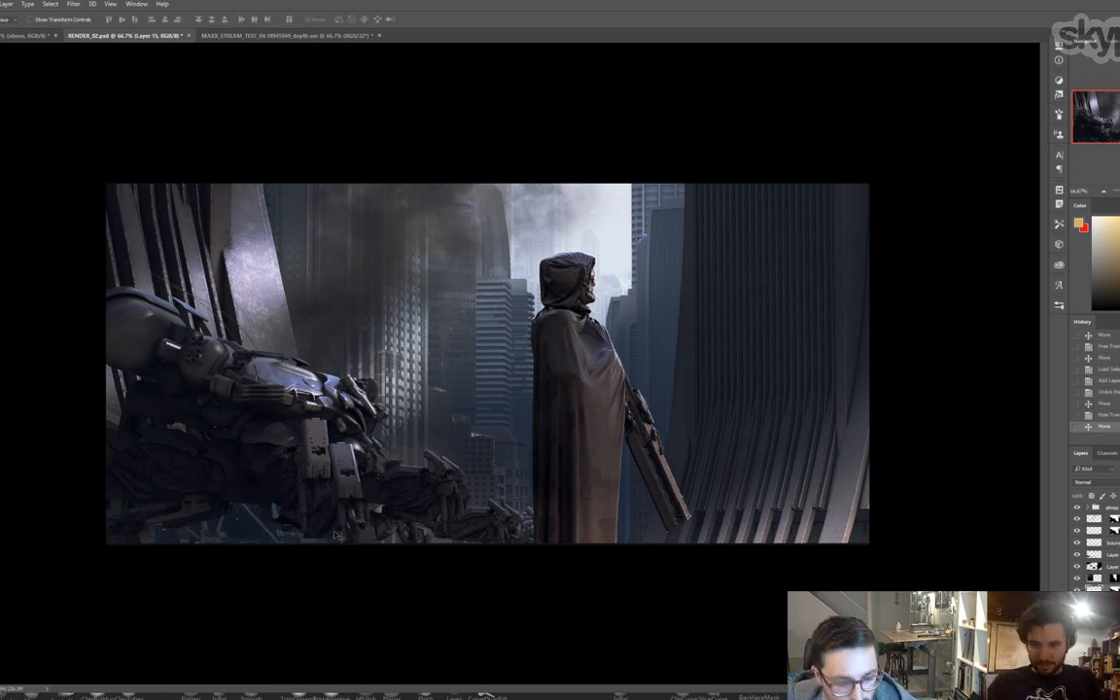
# - Reduce the platform layer's saturation with Hue/Saturation
pyautogui.hotkey('ctrl', 'u')
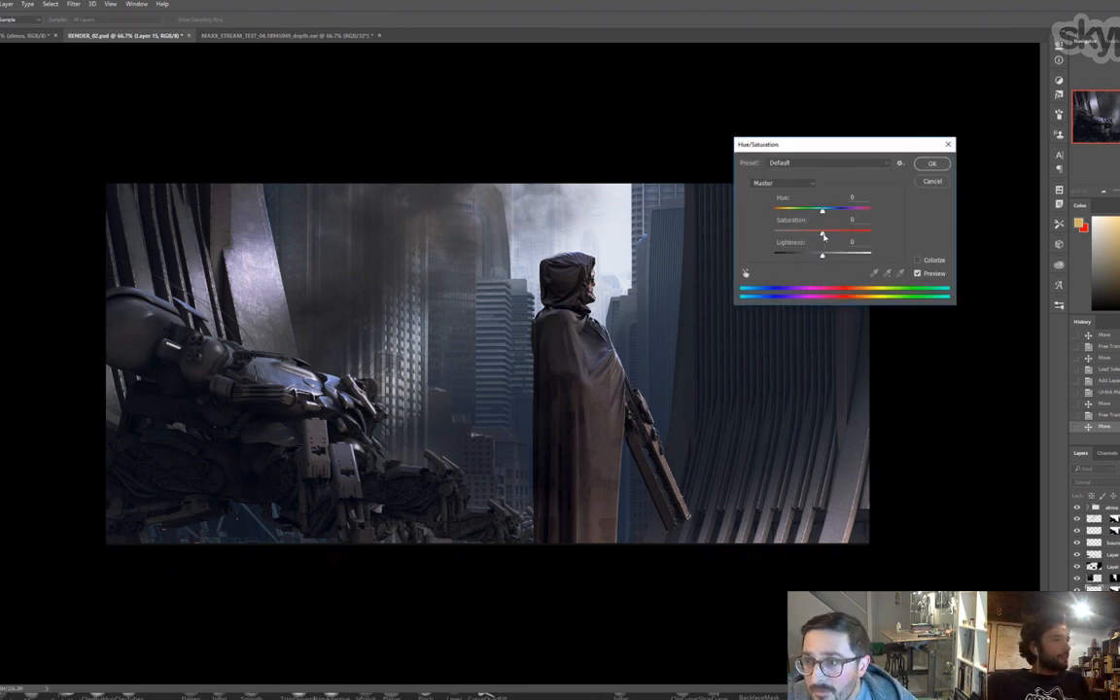
pyautogui.moveTo(824, 237); pyautogui.dragTo(801, 235)
pyautogui.click(933, 165)
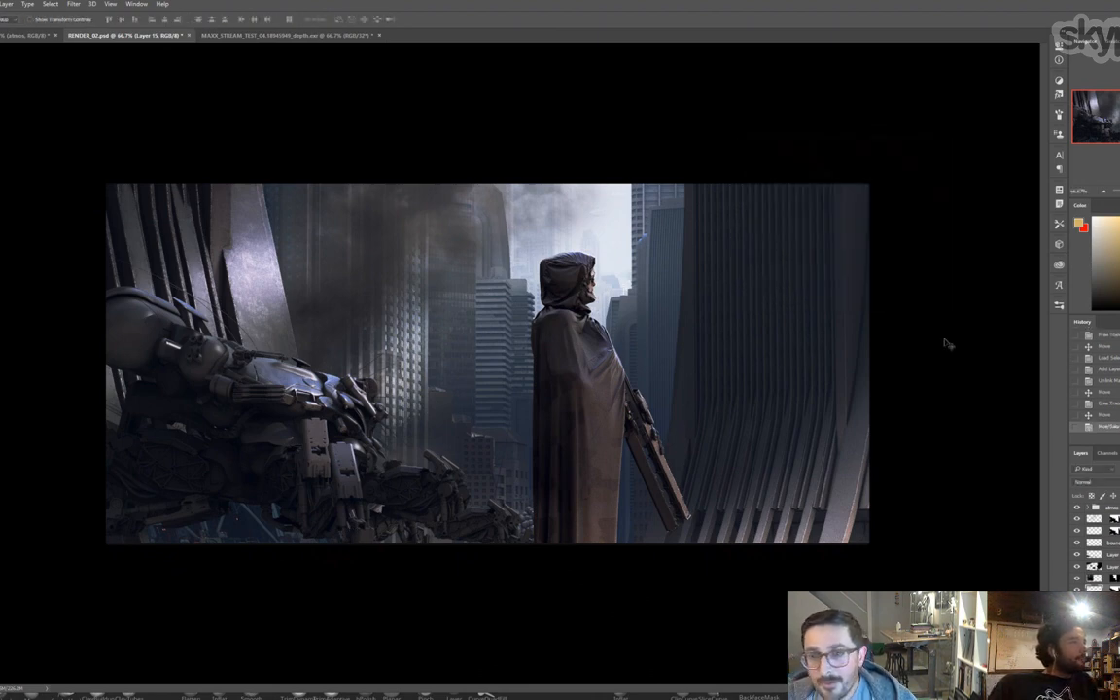
# - Try the Darken and Lighten blending modes on the platform layer with small position shifts, and return it to Normal
pyautogui.click(1076, 482)
pyautogui.click(1089, 506)
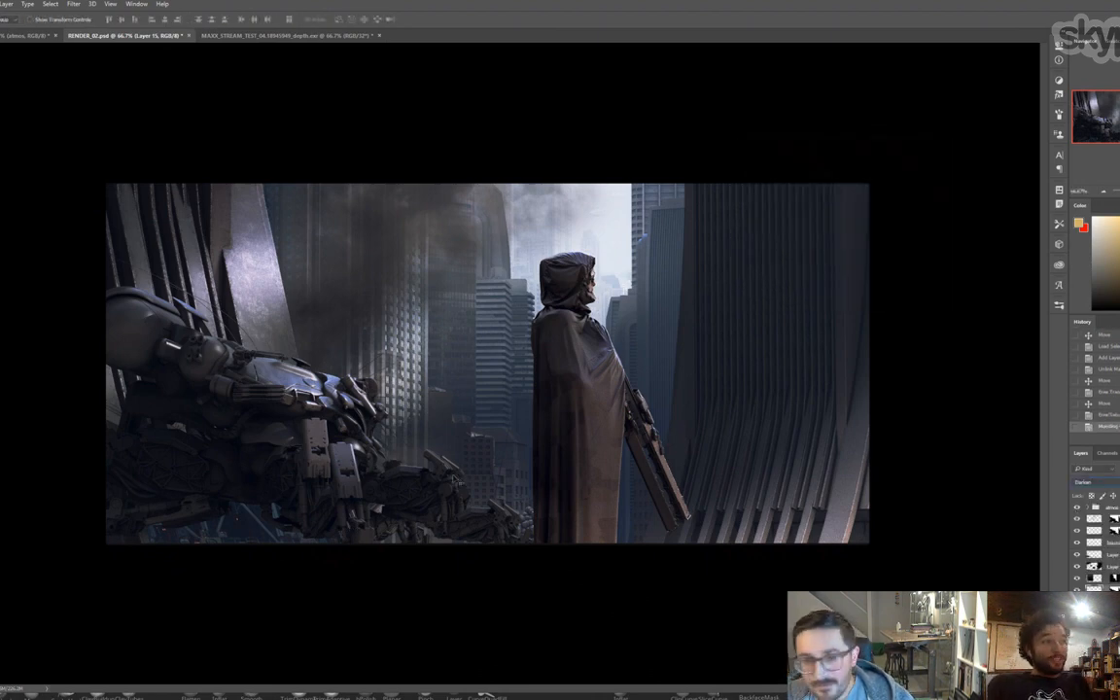
pyautogui.moveTo(434, 483); pyautogui.dragTo(437, 484)
pyautogui.click(1102, 481)
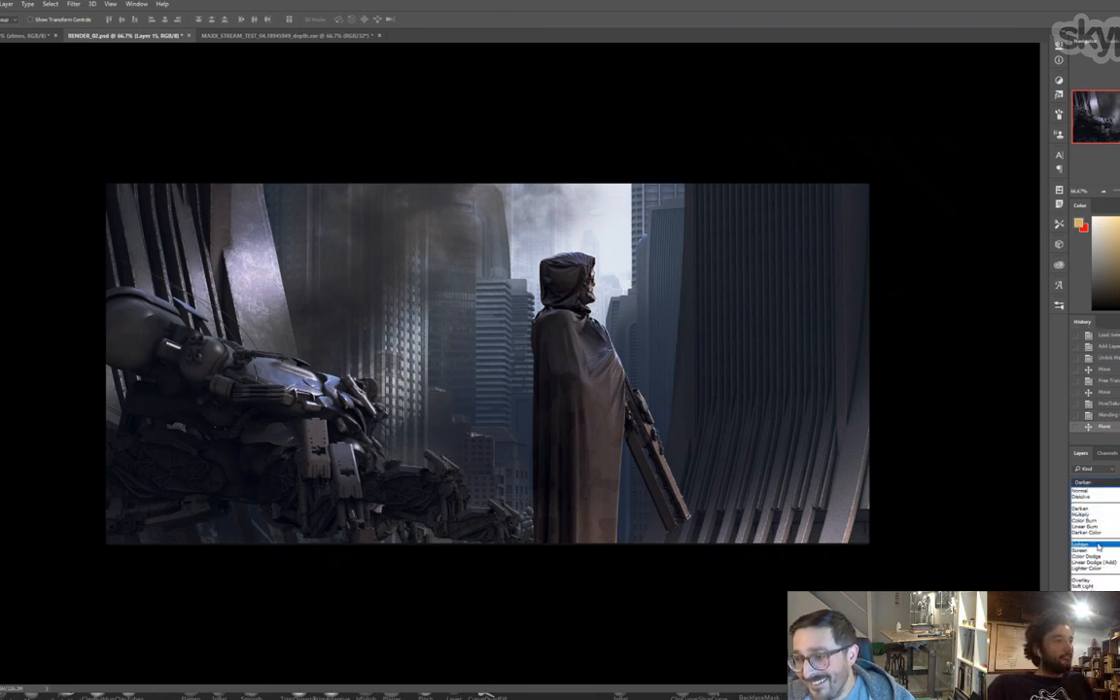
pyautogui.click(1081, 543)
pyautogui.moveTo(373, 465); pyautogui.dragTo(396, 469)
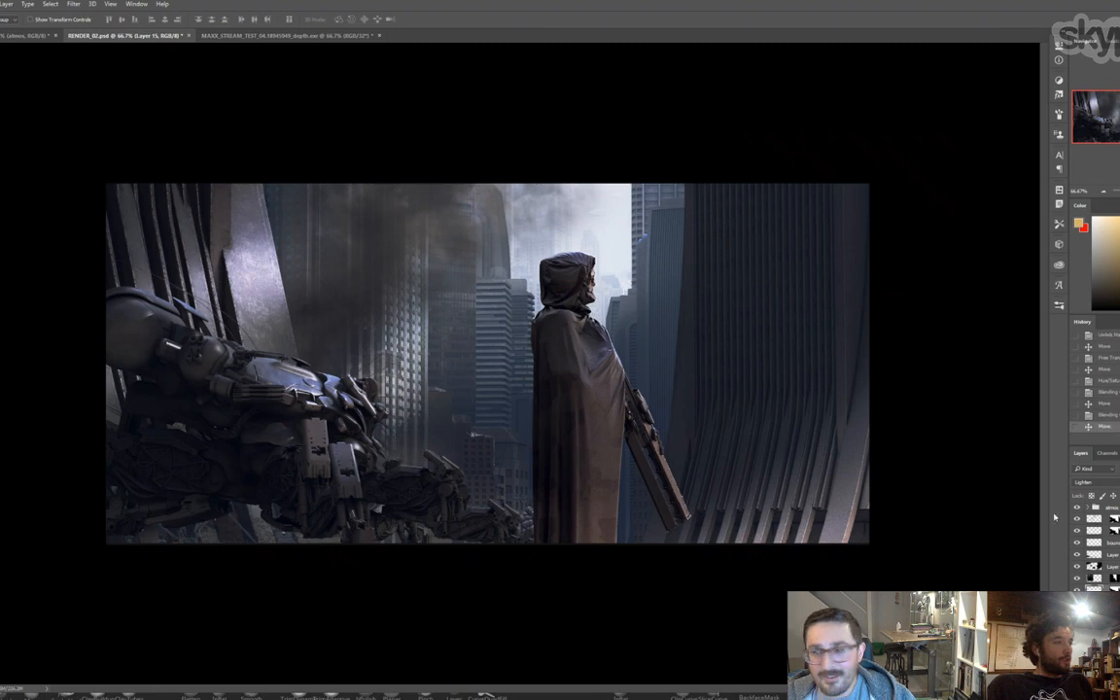
pyautogui.click(1087, 484)
pyautogui.click(1083, 491)
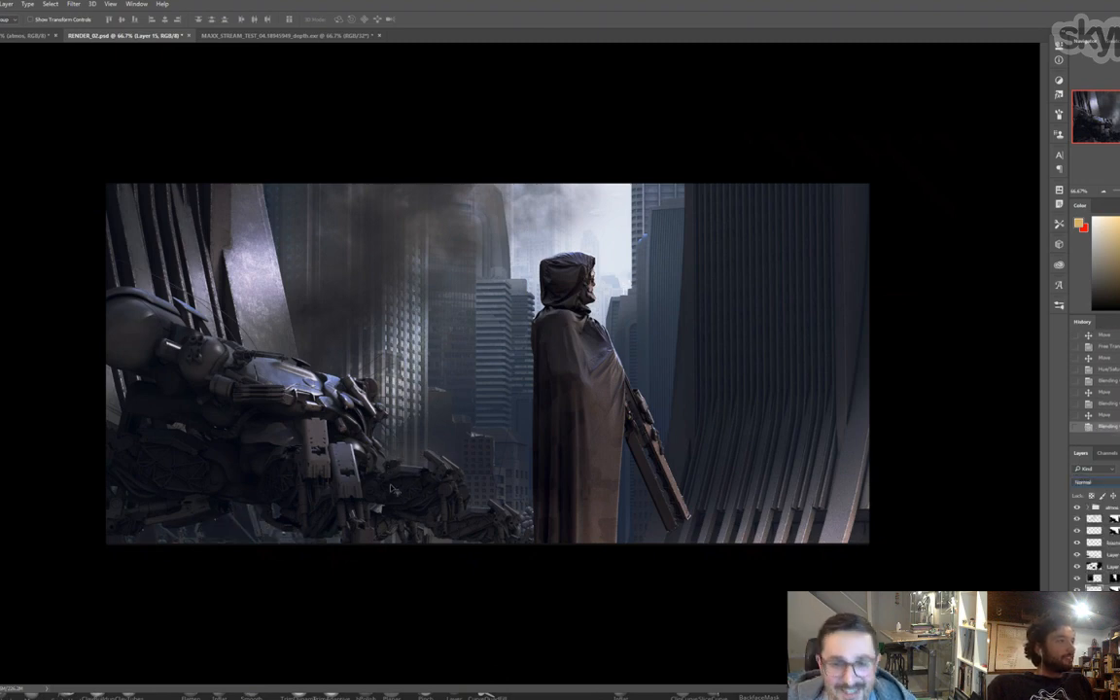
# - Set the platform layer's blending mode to Luminosity and brighten it with Levels, using a white input level of 164
pyautogui.click(1094, 482)
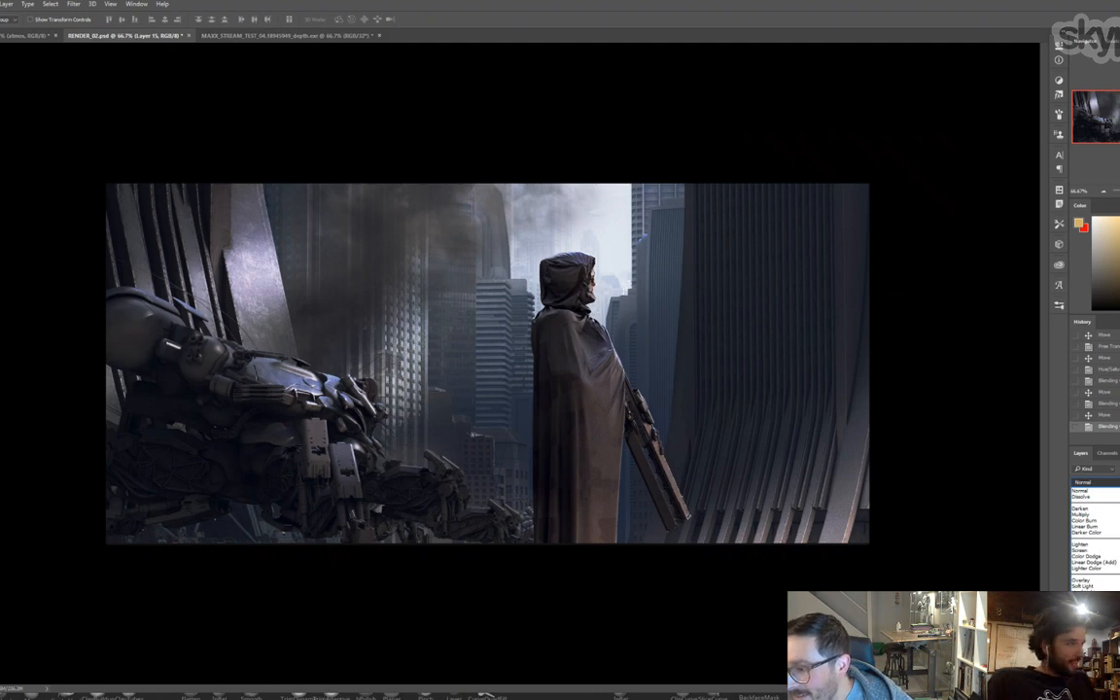
pyautogui.click(1086, 674)
pyautogui.moveTo(406, 485)
pyautogui.mouseDown()
pyautogui.moveTo(427, 465)
pyautogui.moveTo(408, 487)
pyautogui.mouseUp()
pyautogui.hotkey('ctrl', 'l')
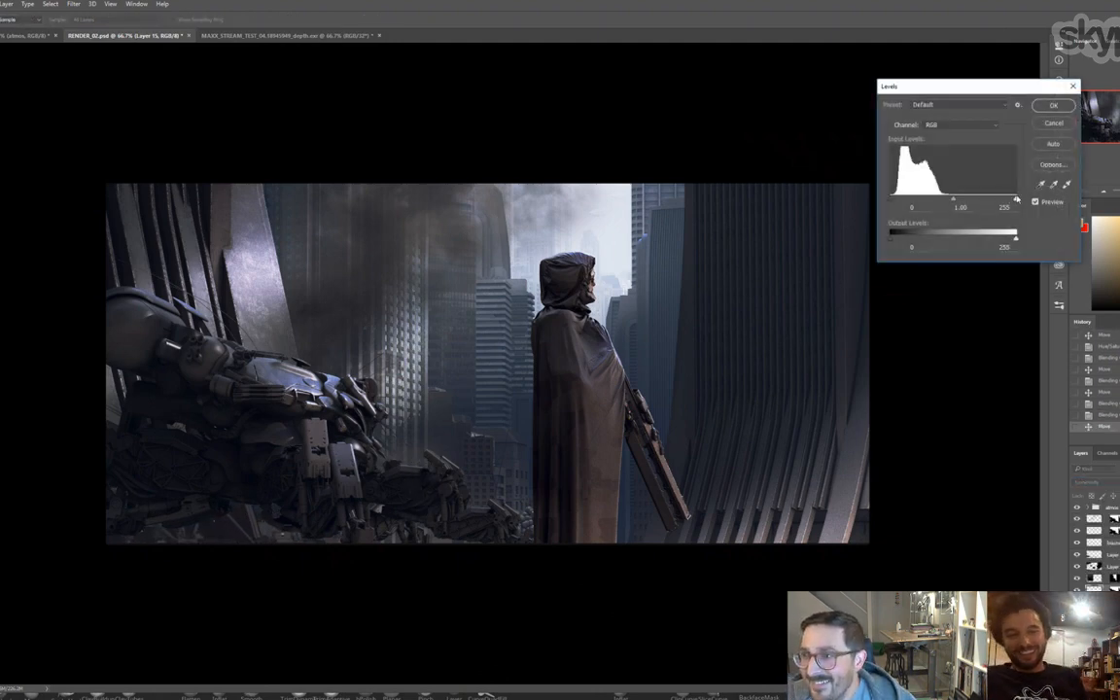
pyautogui.moveTo(983, 200); pyautogui.dragTo(981, 200)
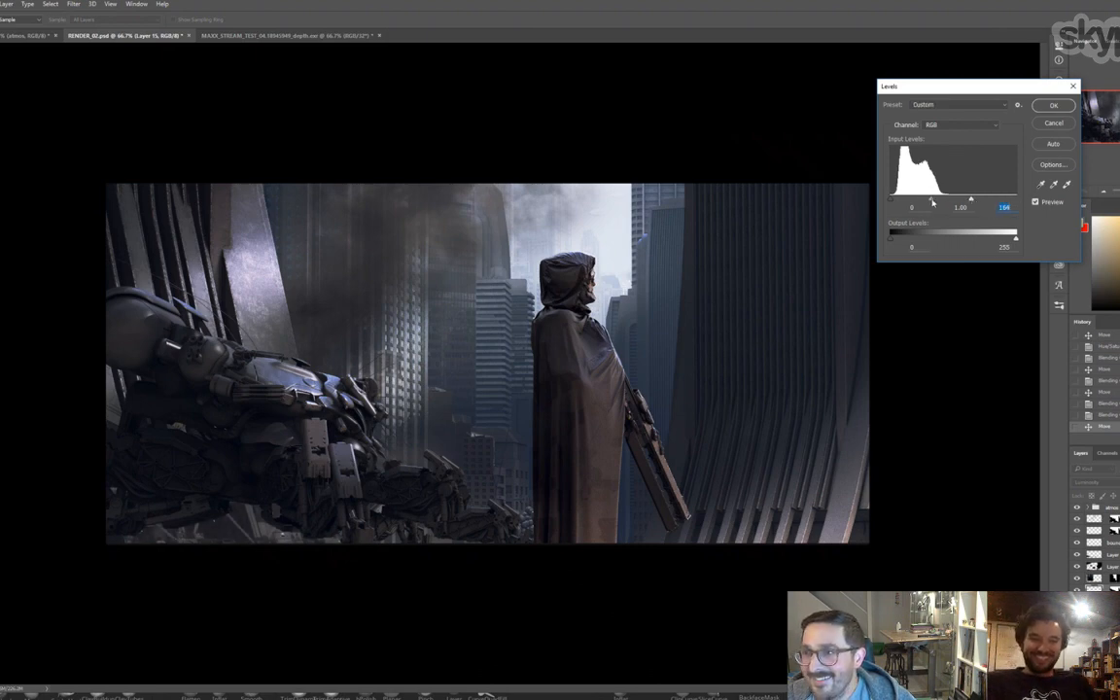
pyautogui.click(1053, 106)
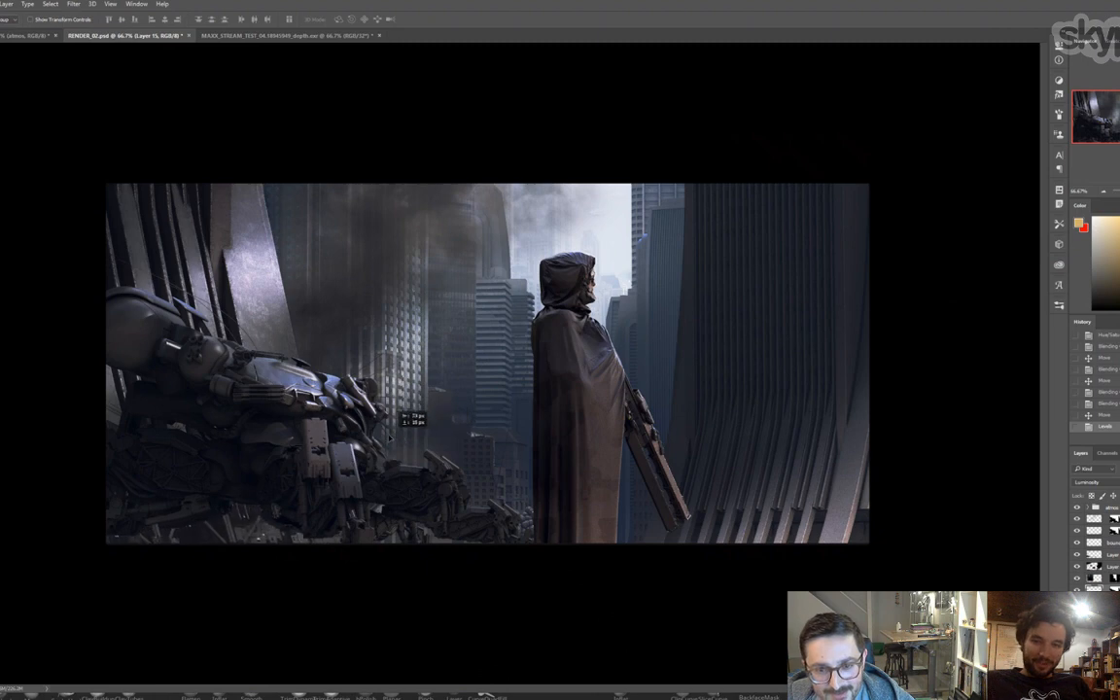
# - Shrink the platform section slightly and shift it within the gaps beneath the mech in the lower-left corner
pyautogui.moveTo(389, 438)
pyautogui.mouseDown()
pyautogui.moveTo(397, 443)
pyautogui.moveTo(385, 446)
pyautogui.mouseUp()
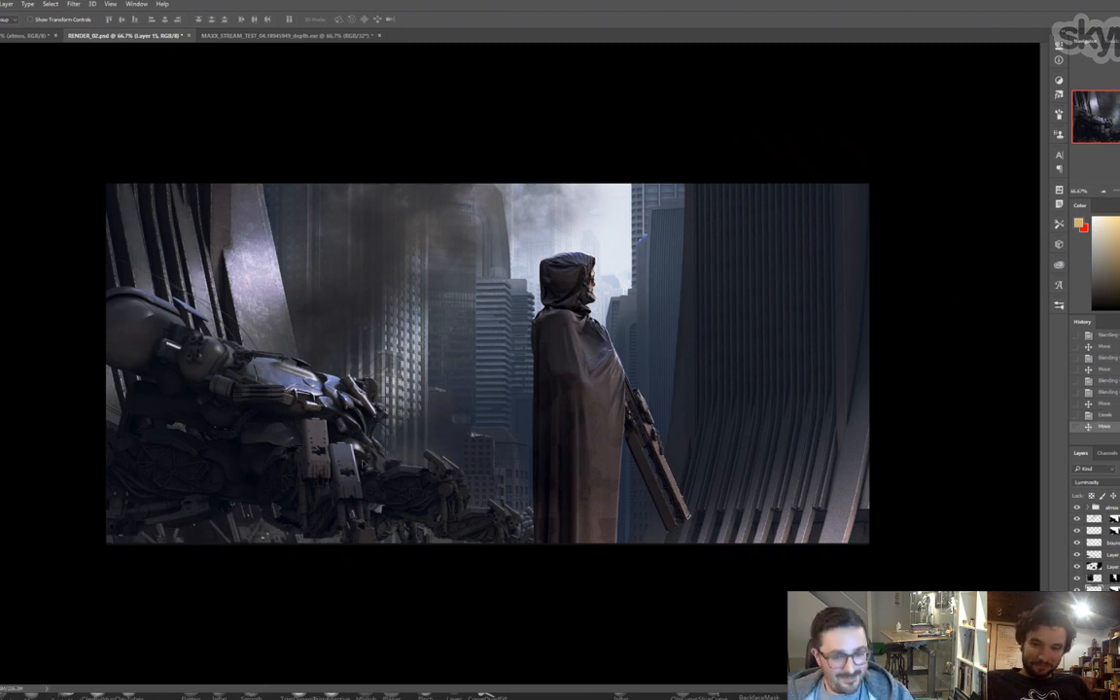
pyautogui.hotkey('ctrl', 't')
pyautogui.moveTo(89, 491); pyautogui.dragTo(104, 495)
pyautogui.press('Return')
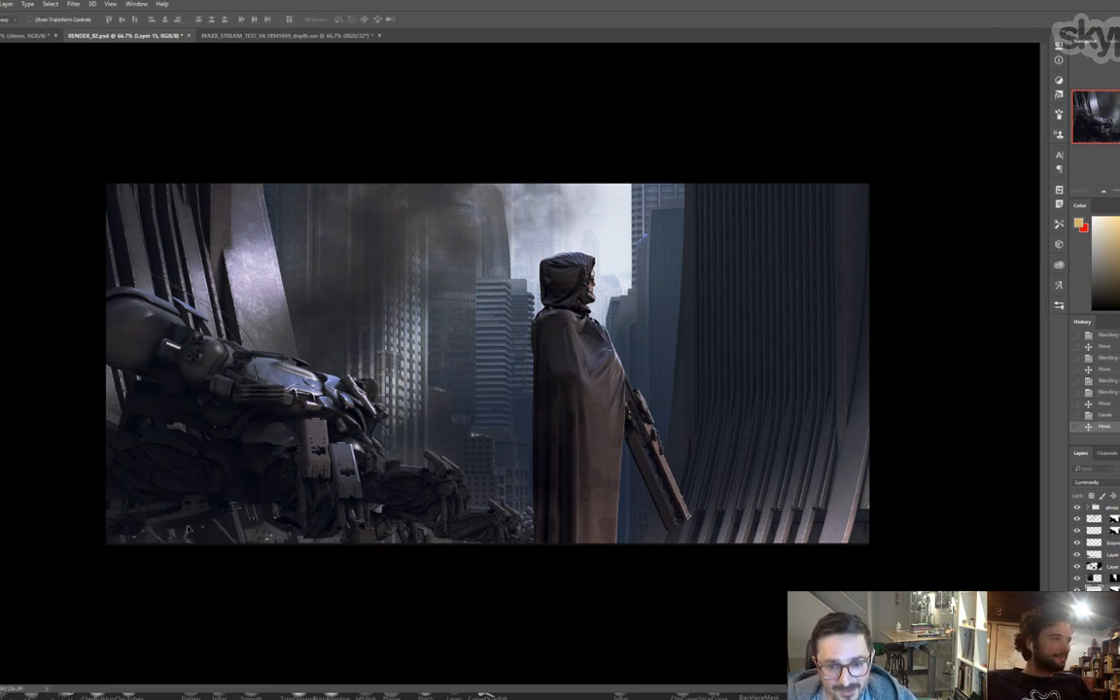
pyautogui.moveTo(187, 528); pyautogui.dragTo(194, 514)
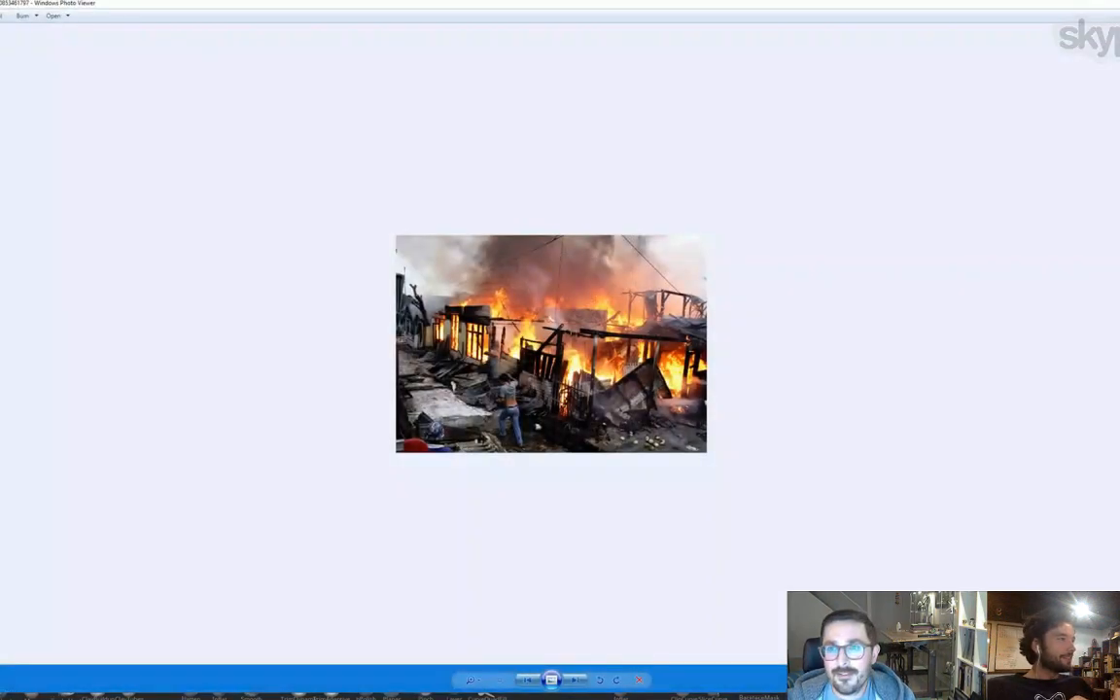
# - Open the night photo of a burning building, copy all of it into the render, and place it beside the cloaked figure
pyautogui.moveTo(562, 5); pyautogui.dragTo(0, 88)
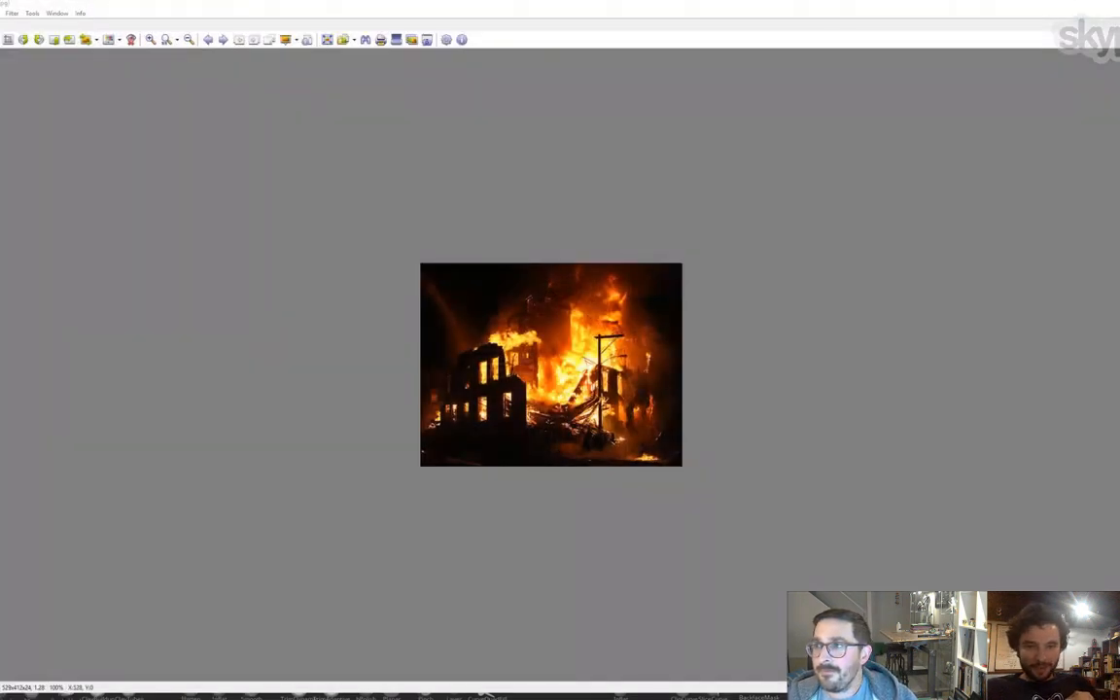
pyautogui.press('Escape')
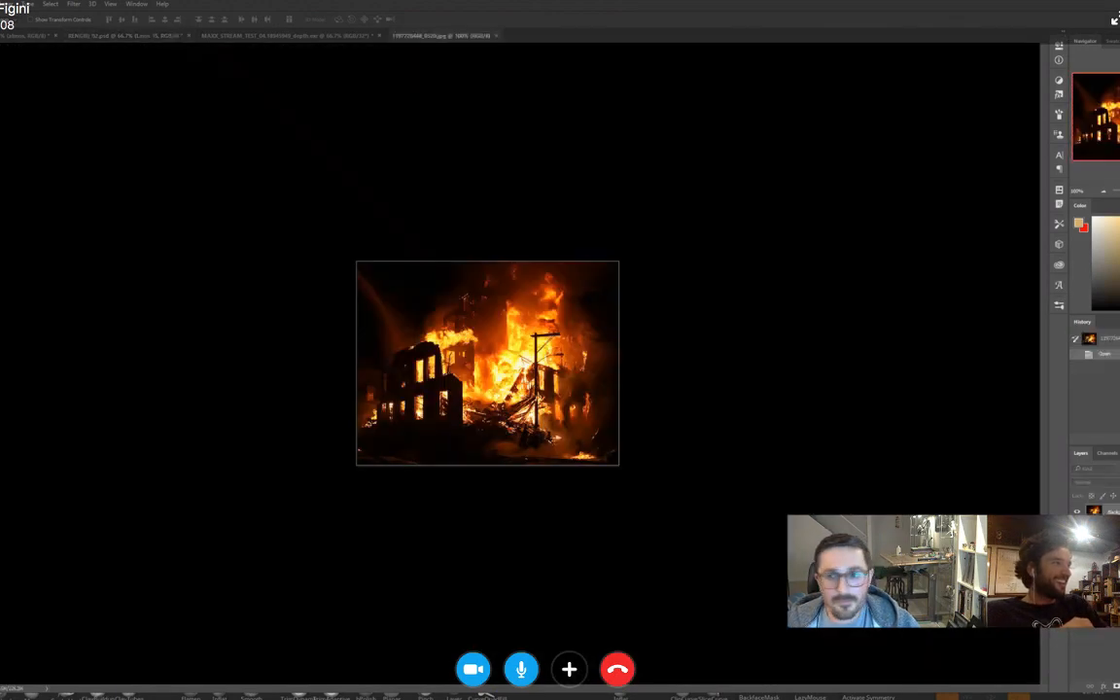
pyautogui.hotkey('ctrl', 'a')
pyautogui.hotkey('ctrl', 'c')
pyautogui.hotkey('ctrl', 'w')
pyautogui.hotkey('ctrl', 'v')
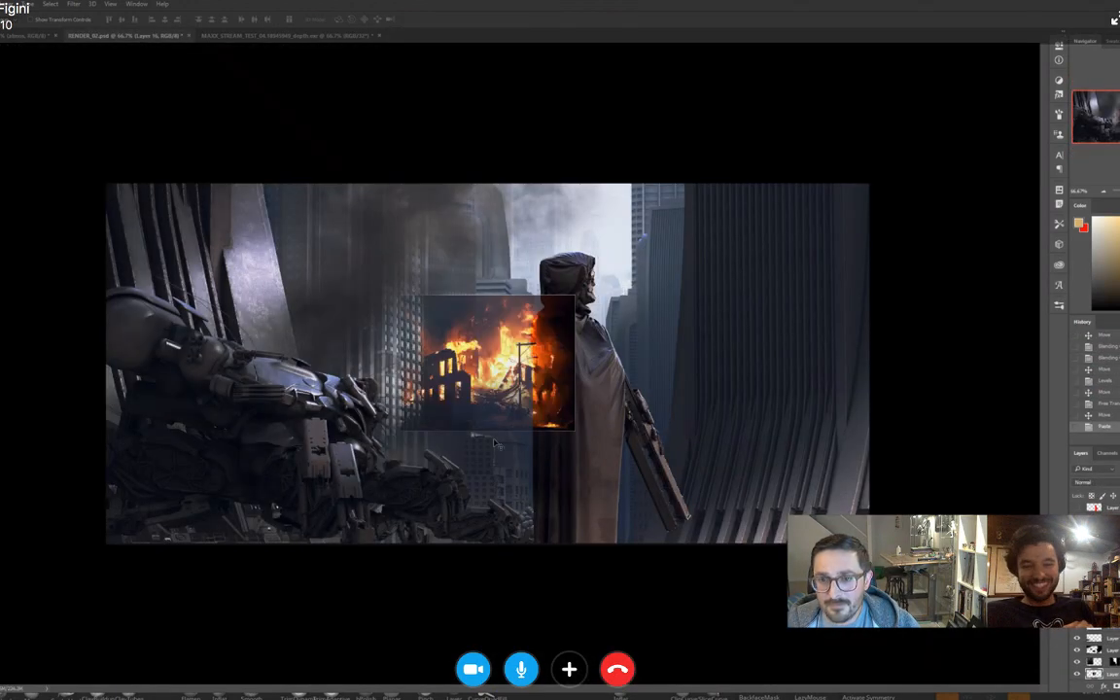
pyautogui.moveTo(516, 424)
pyautogui.mouseDown()
pyautogui.moveTo(516, 414)
pyautogui.moveTo(466, 423)
pyautogui.mouseUp()
# - Erase the hard outer edges of the pasted fire photo with the Eraser
pyautogui.press('e')
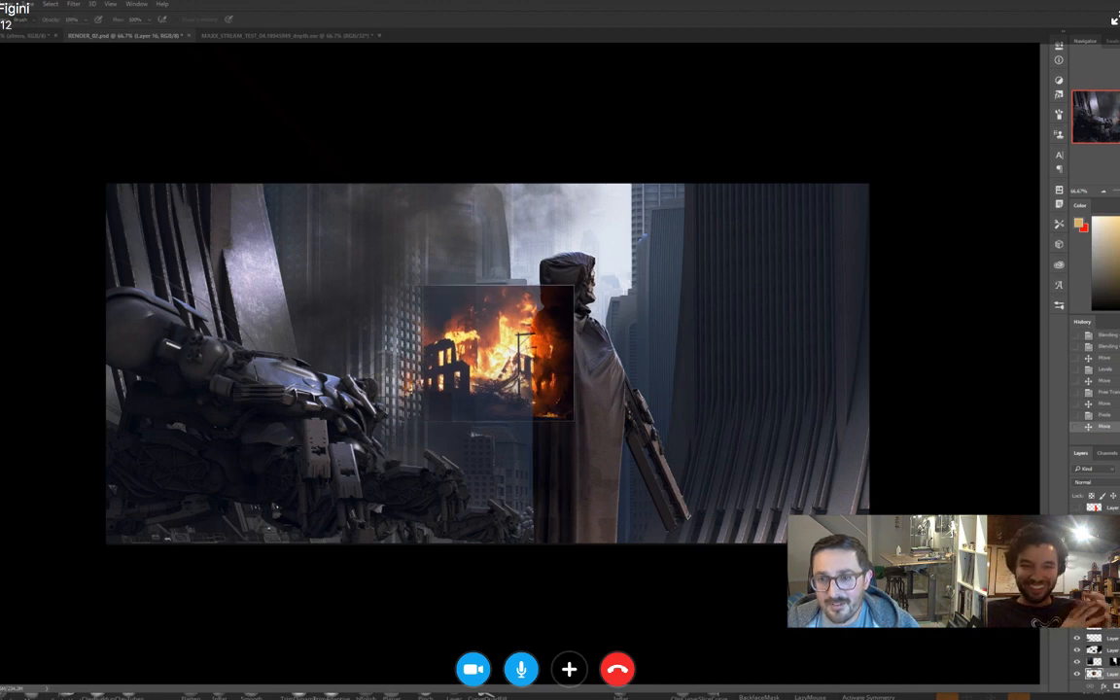
pyautogui.moveTo(595, 301); pyautogui.dragTo(595, 399)
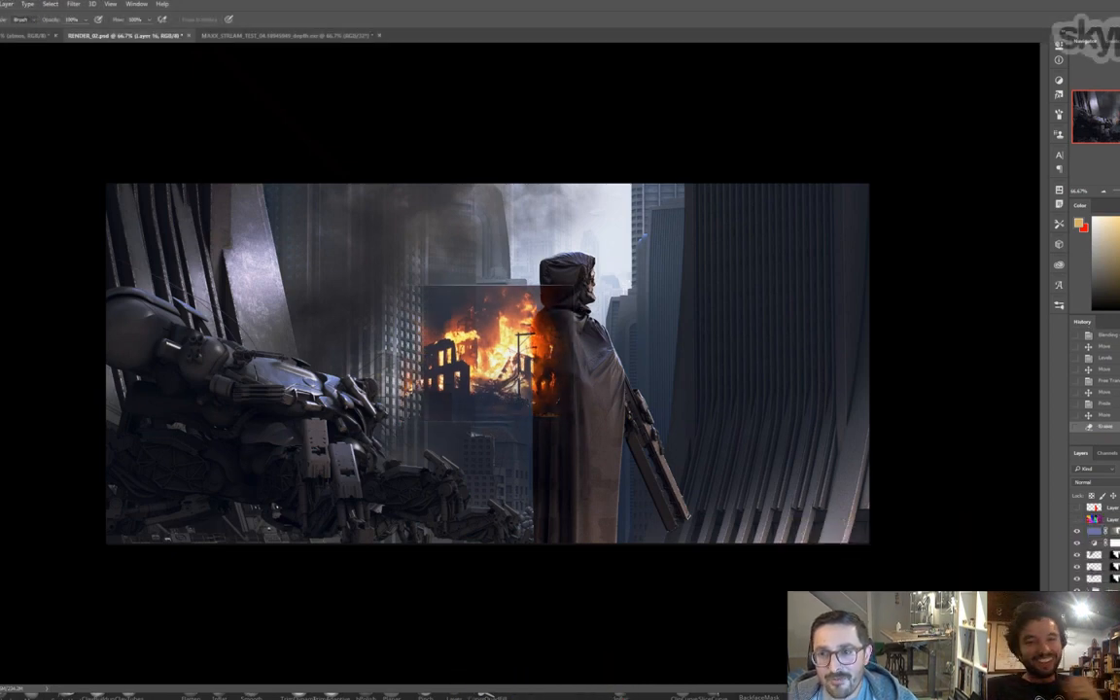
pyautogui.rightClick(647, 265)
pyautogui.press('Escape')
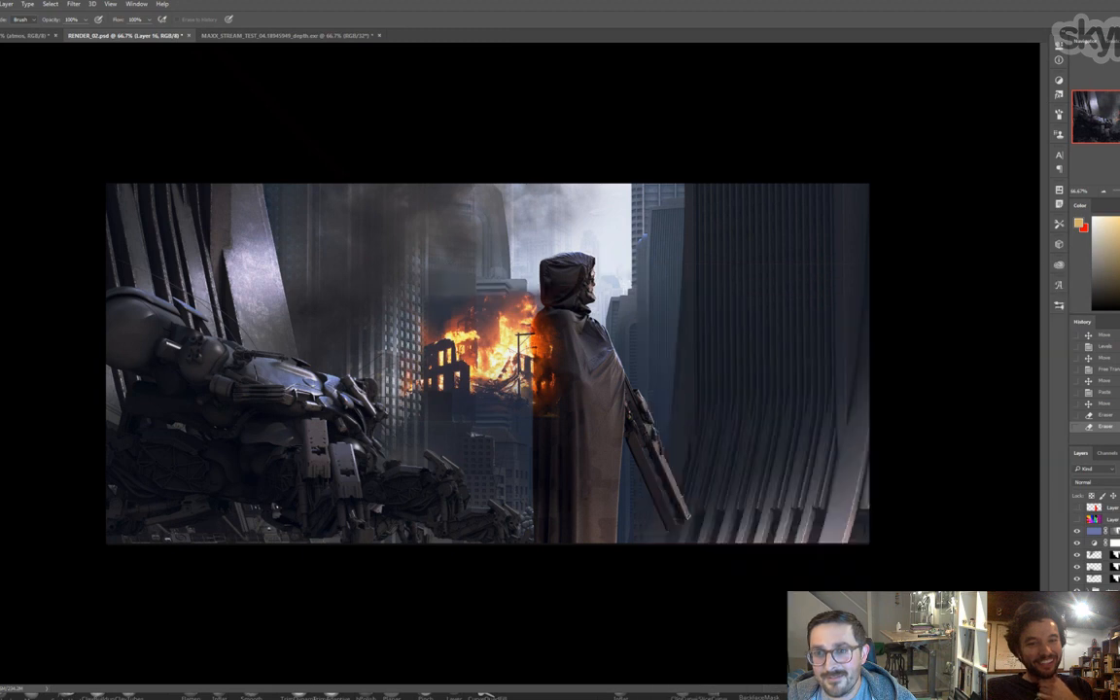
# - Lower the fire behind the wreckage, mask it to the background area, and unlink the mask so the fire moves independently
pyautogui.press('v')
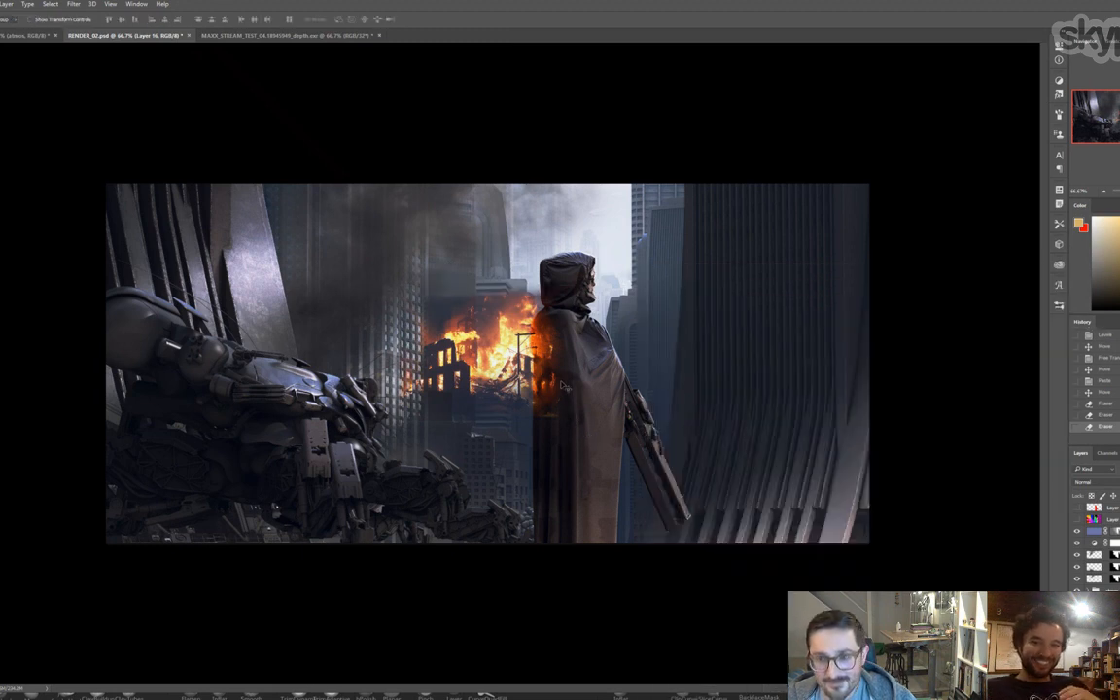
pyautogui.moveTo(567, 397); pyautogui.dragTo(551, 518)
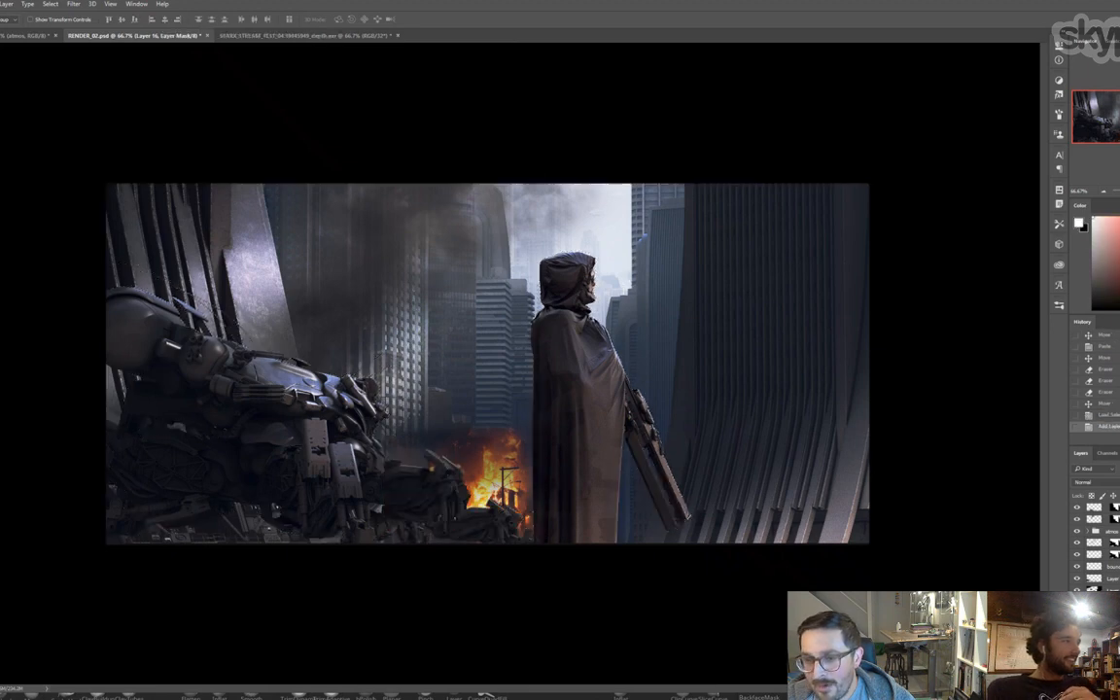
pyautogui.click(1104, 506)
pyautogui.moveTo(659, 464); pyautogui.dragTo(581, 471)
pyautogui.hotkey('ctrl', 'z')
pyautogui.click(1094, 506)
# - Raise the fire to erase its left edge, and place it back down behind the wreckage beside the cloaked figure
pyautogui.moveTo(620, 437)
pyautogui.mouseDown()
pyautogui.moveTo(317, 457)
pyautogui.moveTo(617, 448)
pyautogui.moveTo(625, 352)
pyautogui.mouseUp()
pyautogui.press('e')
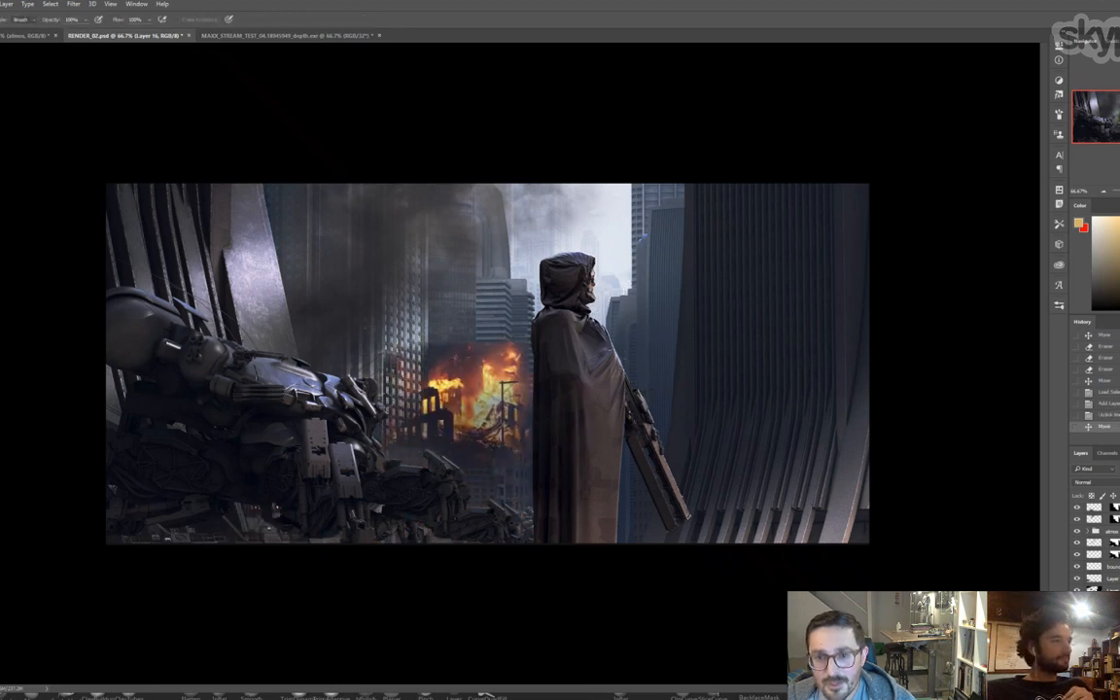
pyautogui.moveTo(347, 326); pyautogui.dragTo(340, 375)
pyautogui.press('v')
pyautogui.moveTo(542, 381); pyautogui.dragTo(535, 453)
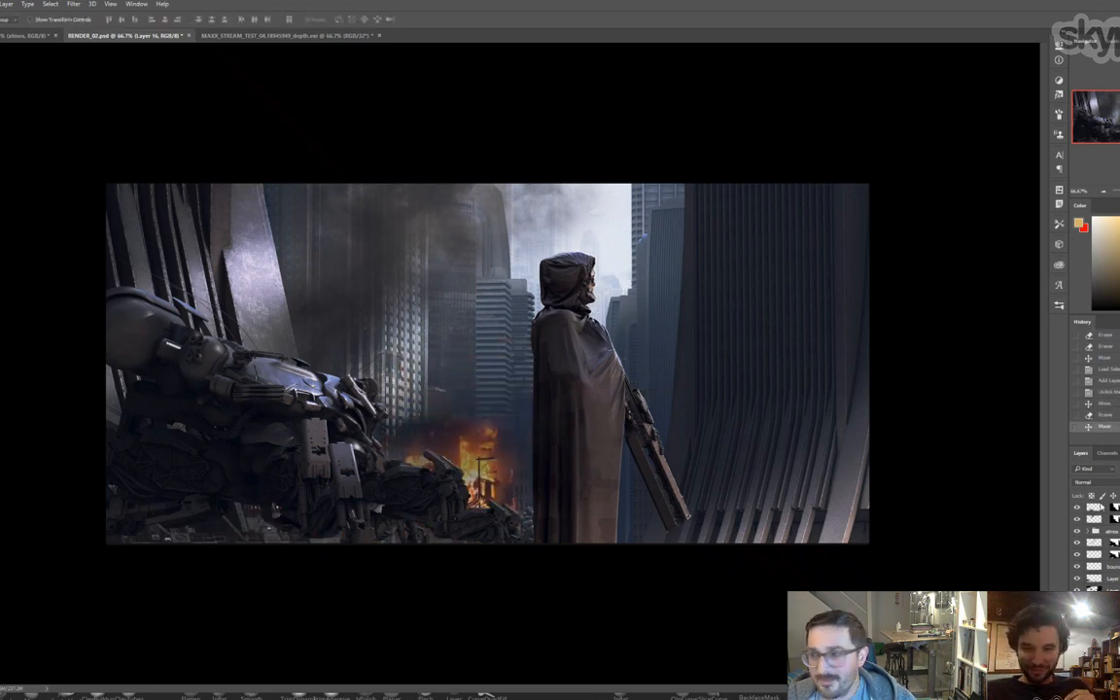
# - Set the fire layer's blending mode to Lighten and shift the fire slightly right and down
pyautogui.click(1098, 486)
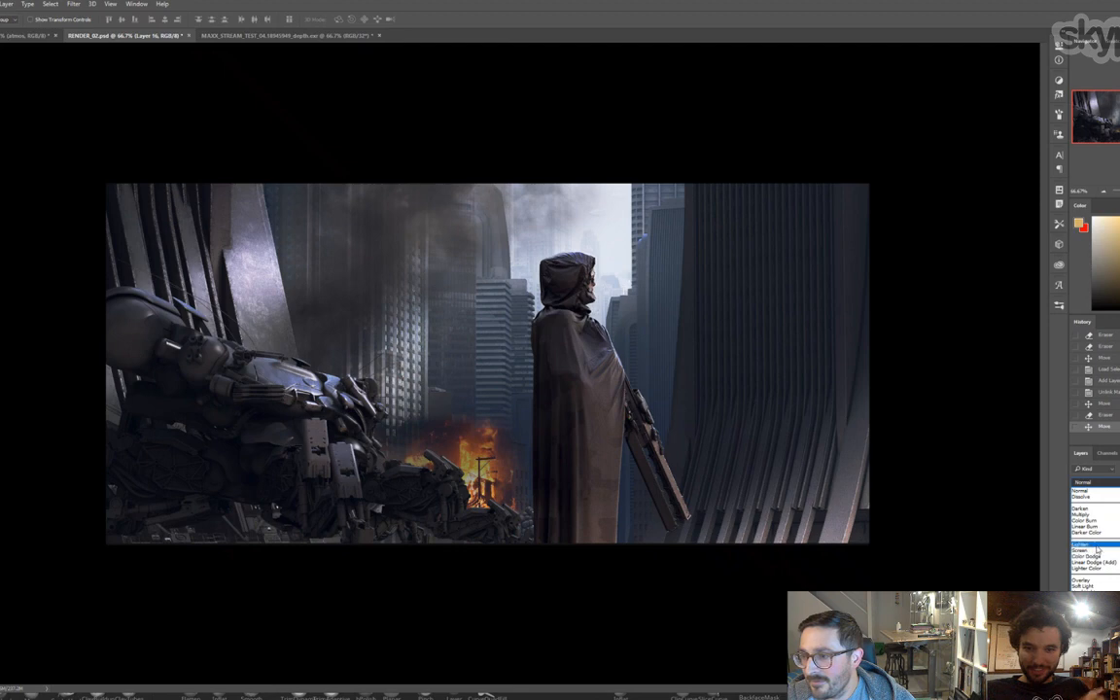
pyautogui.click(1094, 552)
pyautogui.moveTo(558, 369); pyautogui.dragTo(588, 375)
# - Brighten the fire's highlights with Levels by lowering the white input level
pyautogui.hotkey('ctrl', 'l')
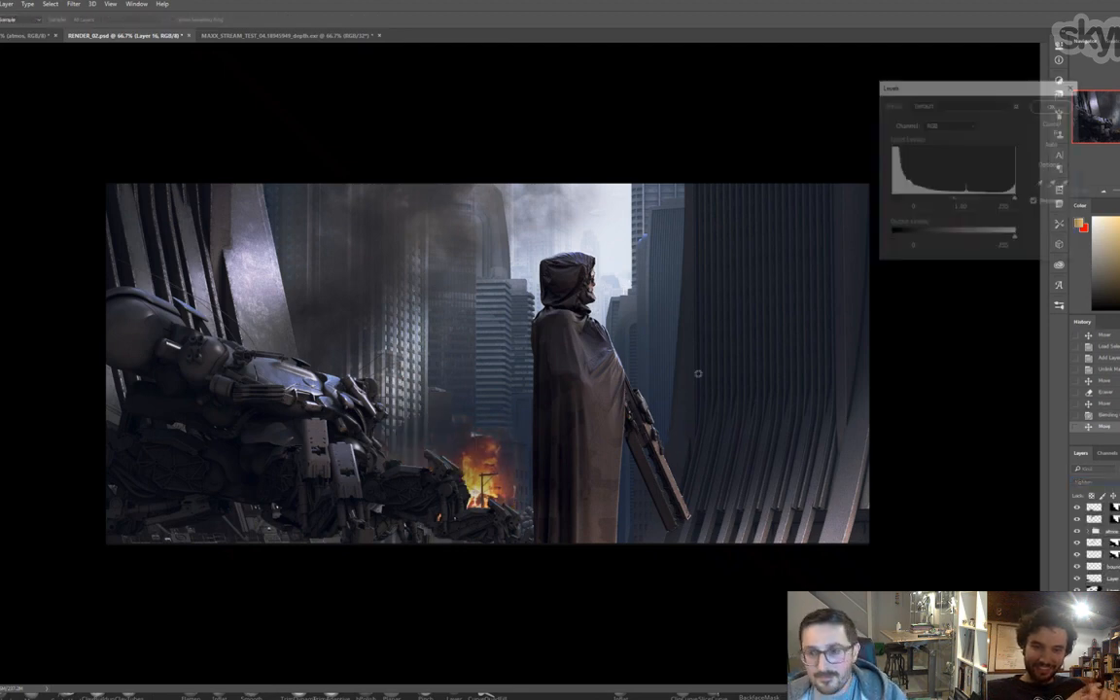
pyautogui.moveTo(1017, 201); pyautogui.dragTo(1004, 201)
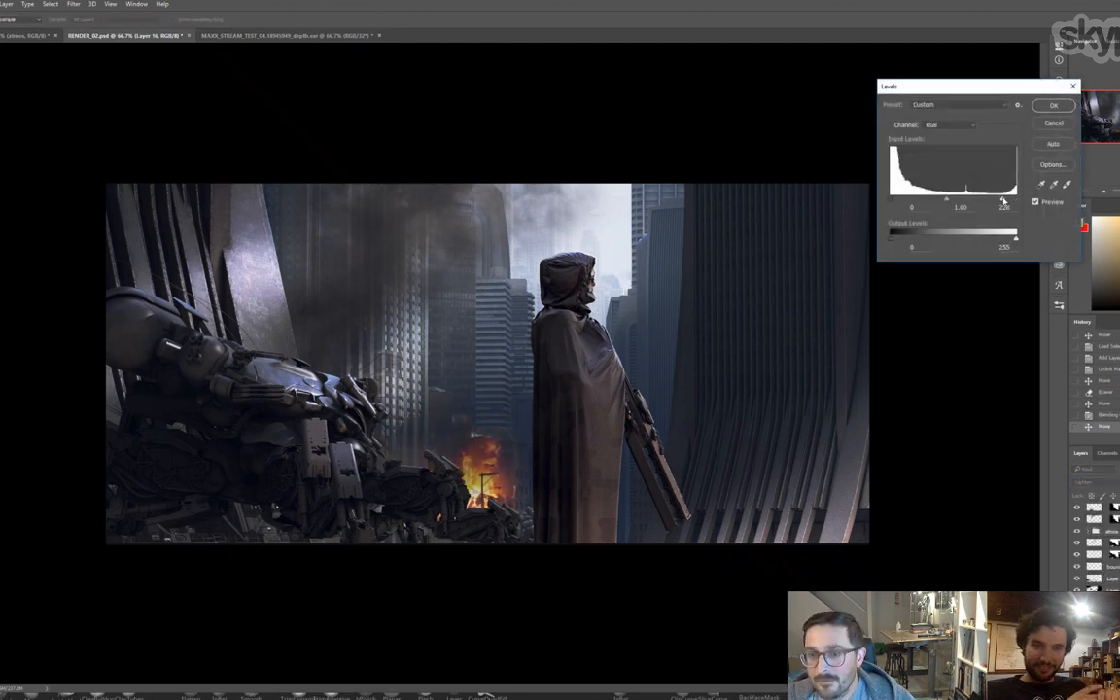
pyautogui.click(1053, 105)
# - Move the fire layer up the stack above the atmosphere group and the blue adjustment layer, and adjust the fire's position
pyautogui.moveTo(1096, 589); pyautogui.dragTo(1094, 532)
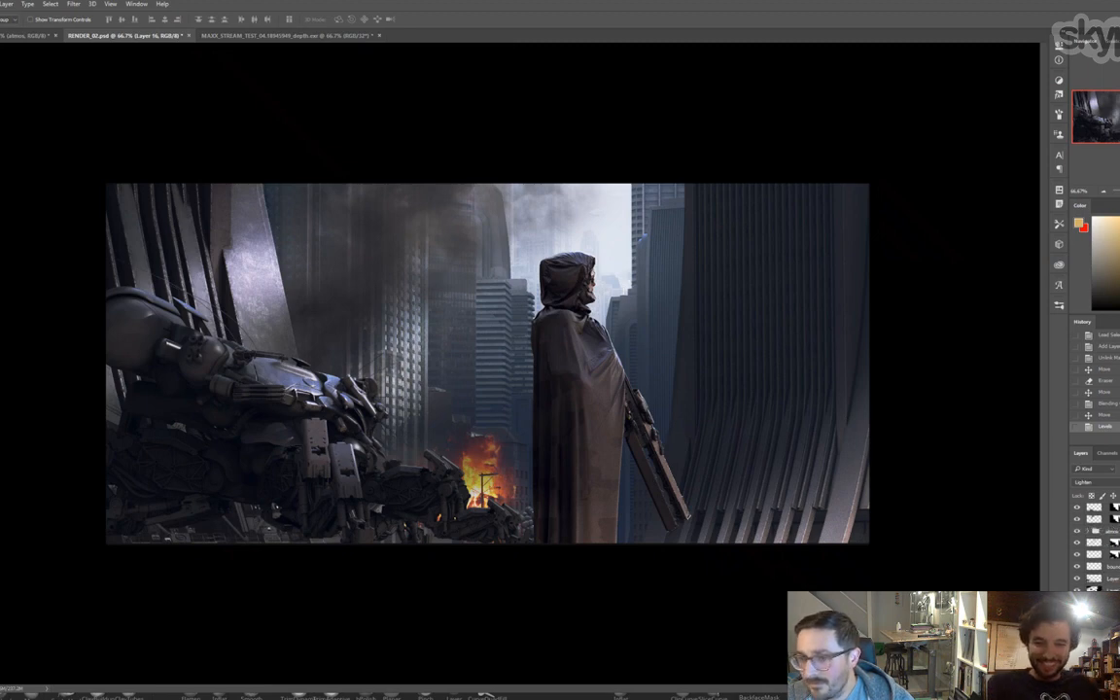
pyautogui.moveTo(614, 500); pyautogui.dragTo(743, 534)
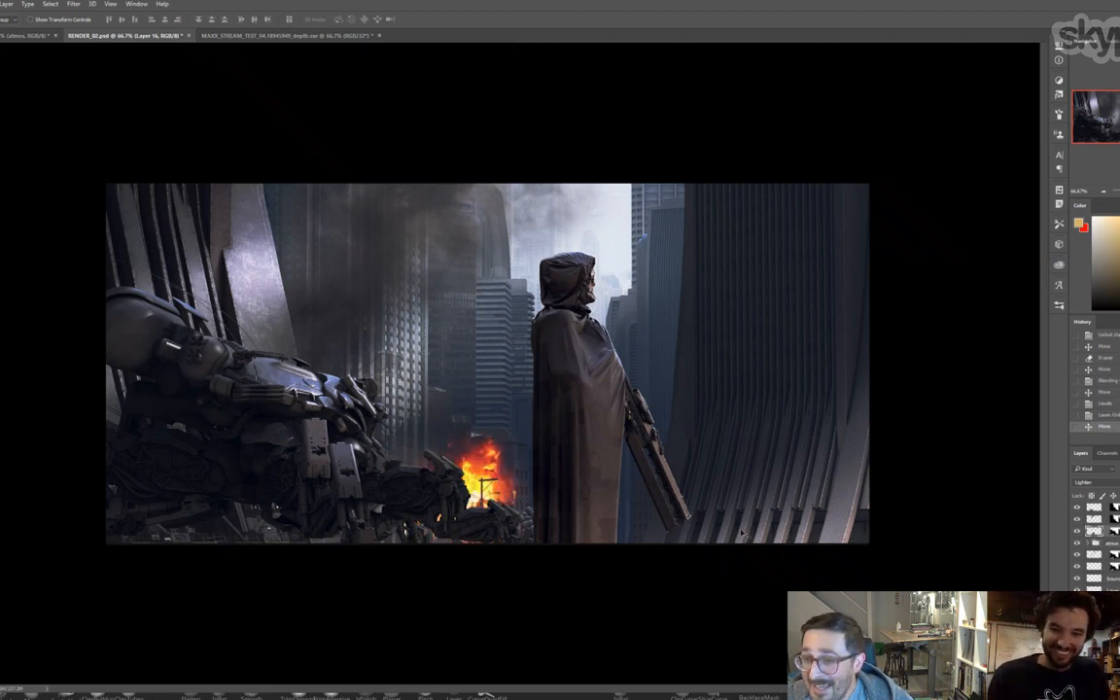
pyautogui.scroll(3, 1096, 544)
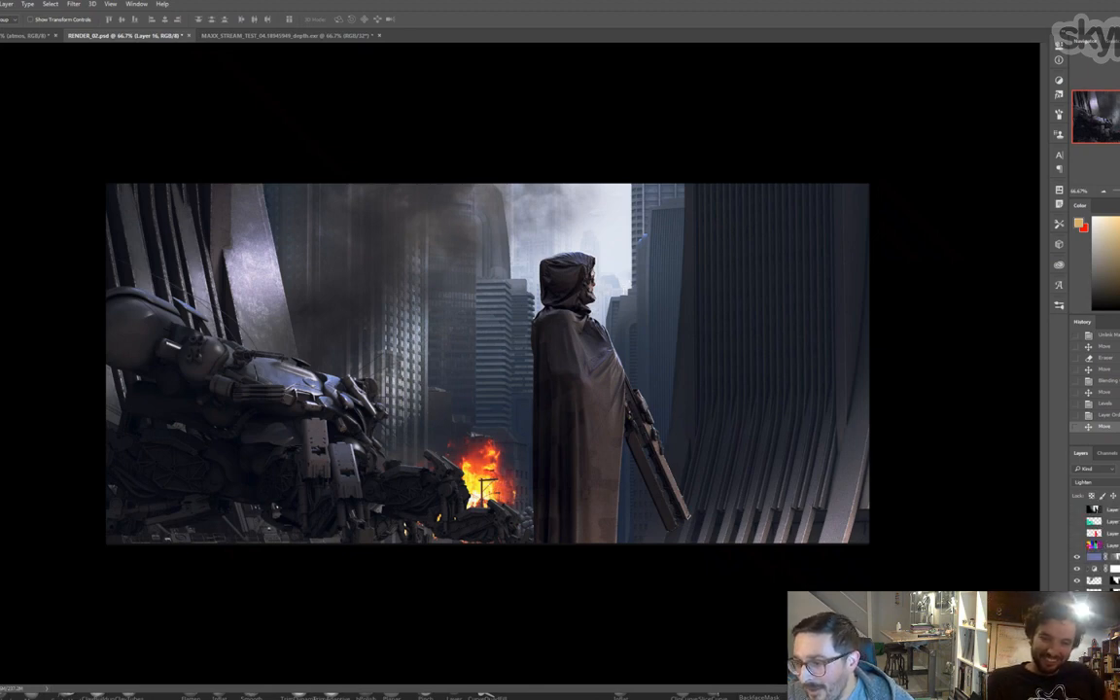
pyautogui.moveTo(1095, 581); pyautogui.dragTo(1095, 551)
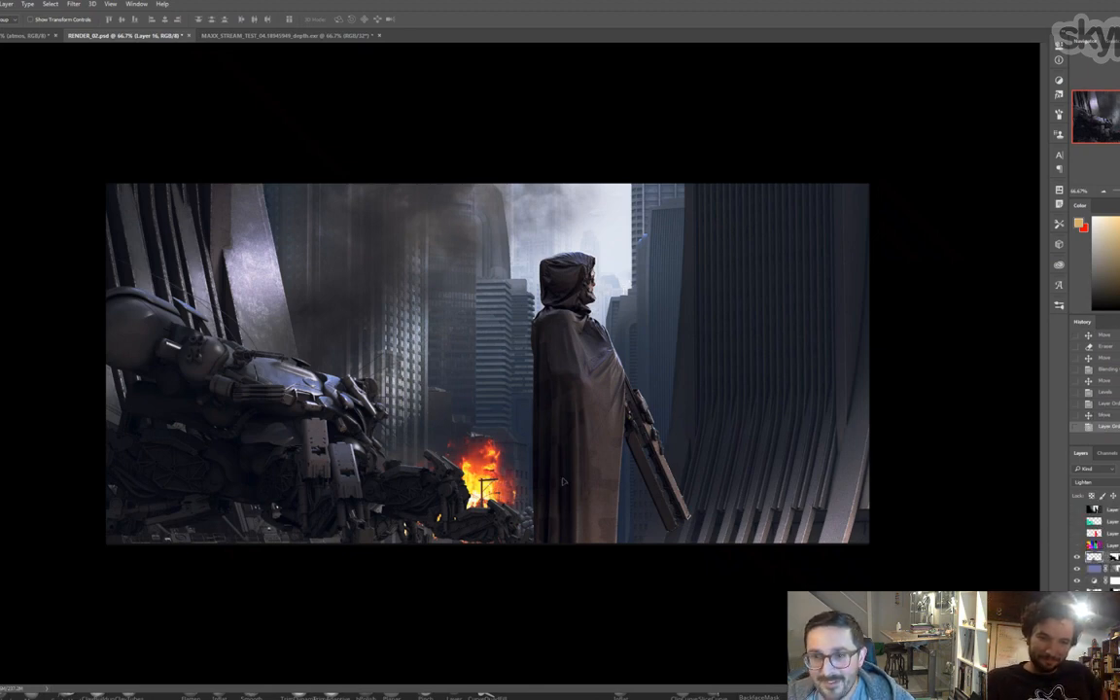
# - Nudge the fire slightly right and brighten its midtones to about 1.34 with Levels
pyautogui.moveTo(562, 480); pyautogui.dragTo(586, 483)
pyautogui.hotkey('ctrl', 'l')
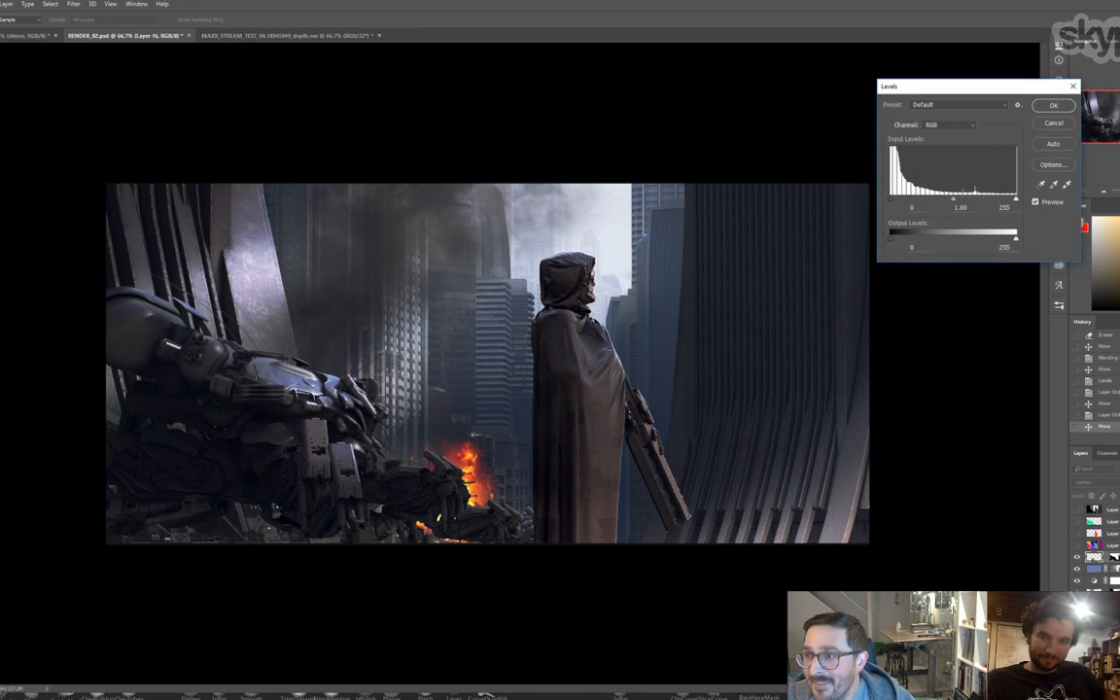
pyautogui.moveTo(946, 202); pyautogui.dragTo(939, 202)
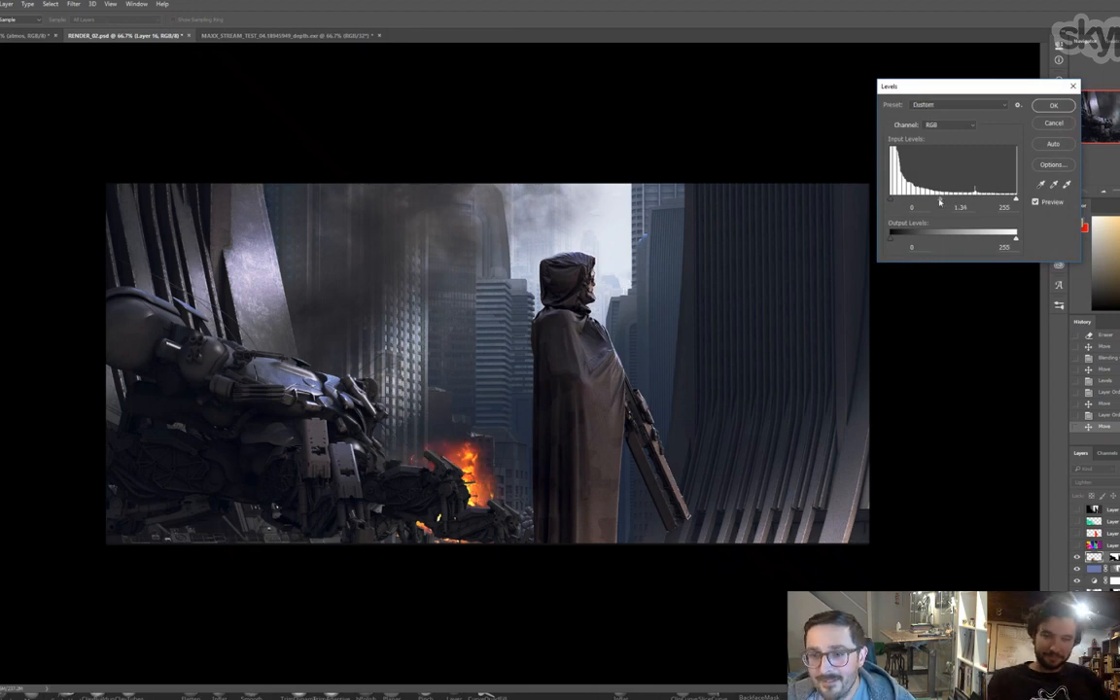
pyautogui.click(1053, 105)
# - Reduce the fire layer's saturation with Hue/Saturation
pyautogui.hotkey('ctrl', 'u')
pyautogui.moveTo(823, 233); pyautogui.dragTo(811, 235)
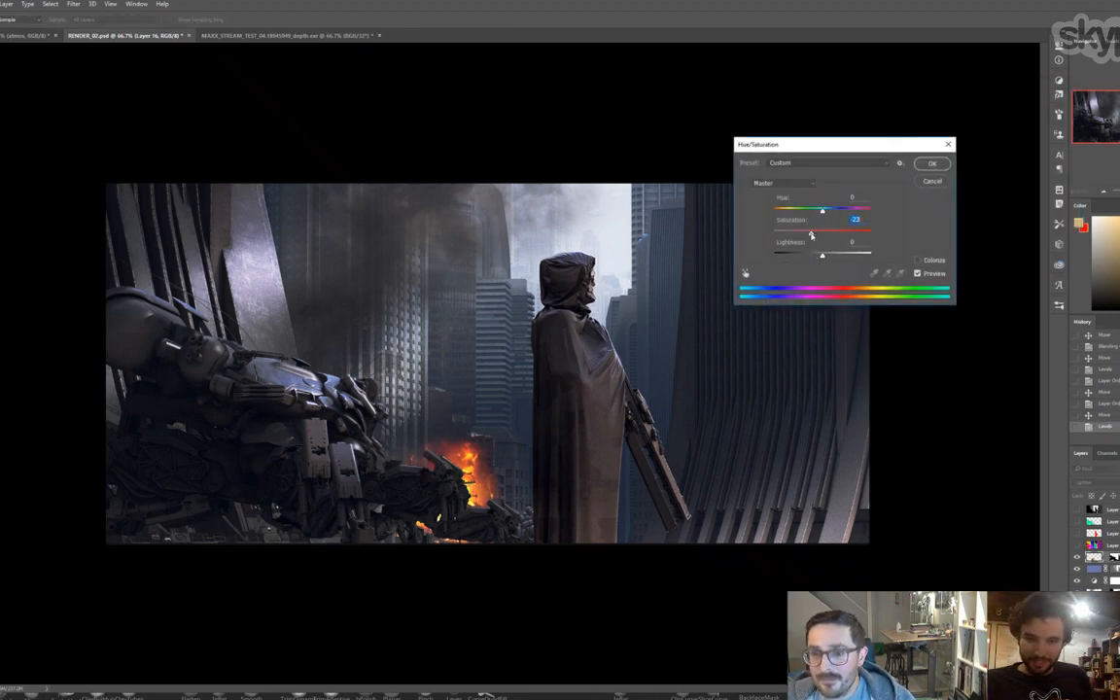
pyautogui.click(924, 166)
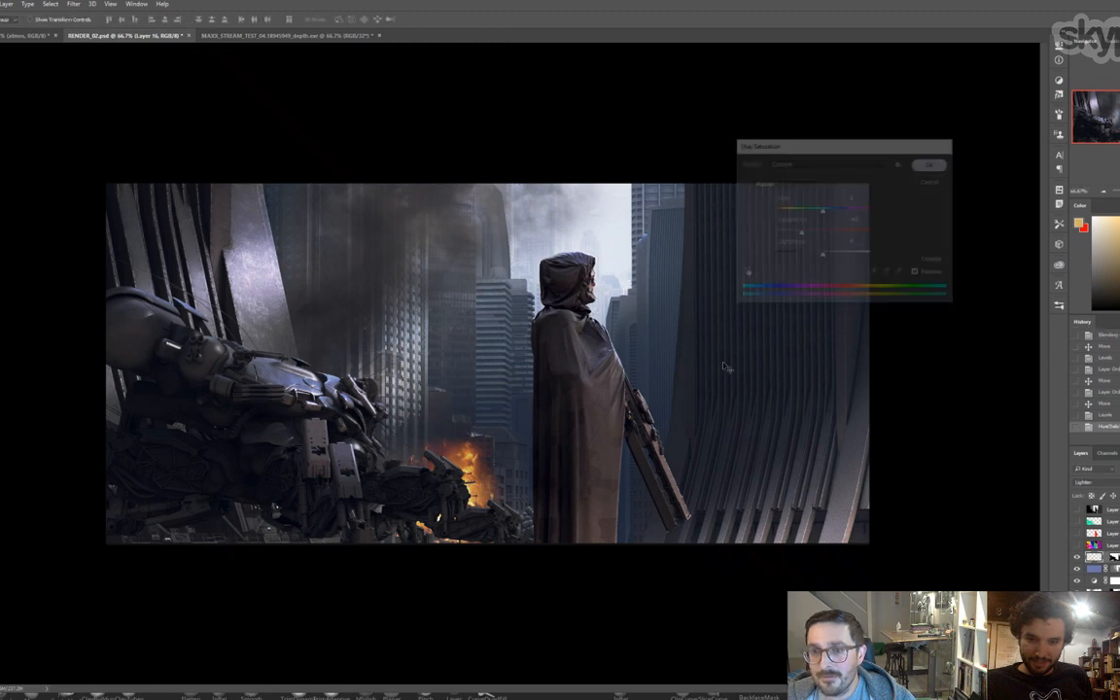
# - Move the fire up beside the cloaked figure, then transform it and lower it towards the ground
pyautogui.moveTo(581, 554); pyautogui.dragTo(622, 483)
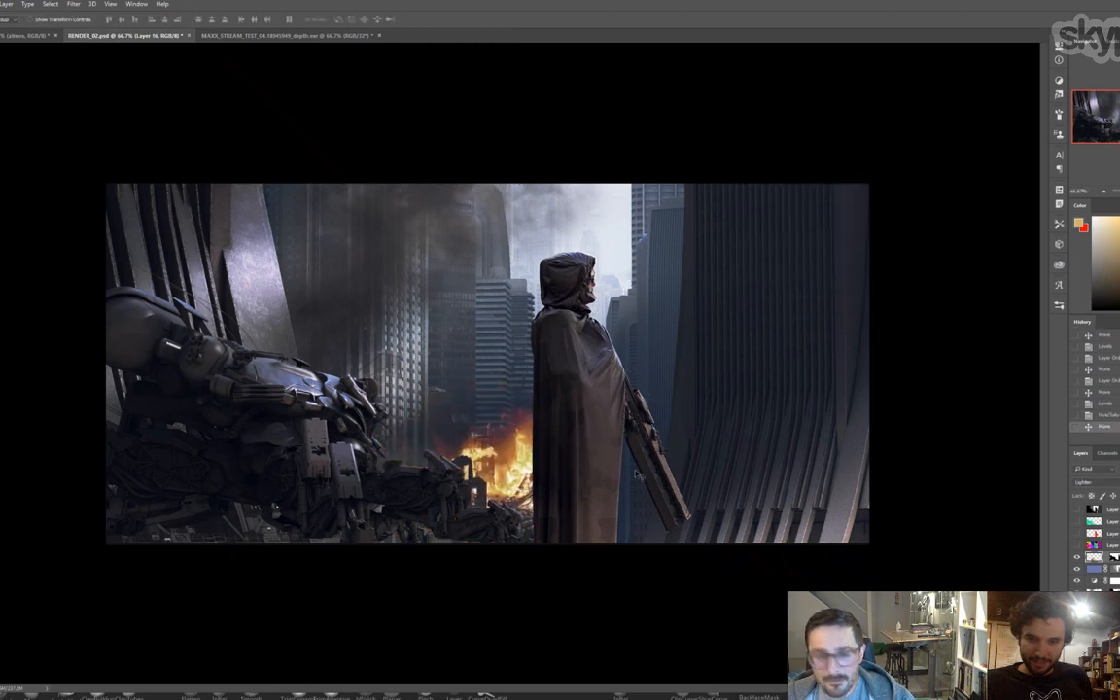
pyautogui.hotkey('ctrl', 't')
pyautogui.moveTo(592, 400); pyautogui.dragTo(609, 505)
pyautogui.press('Return')
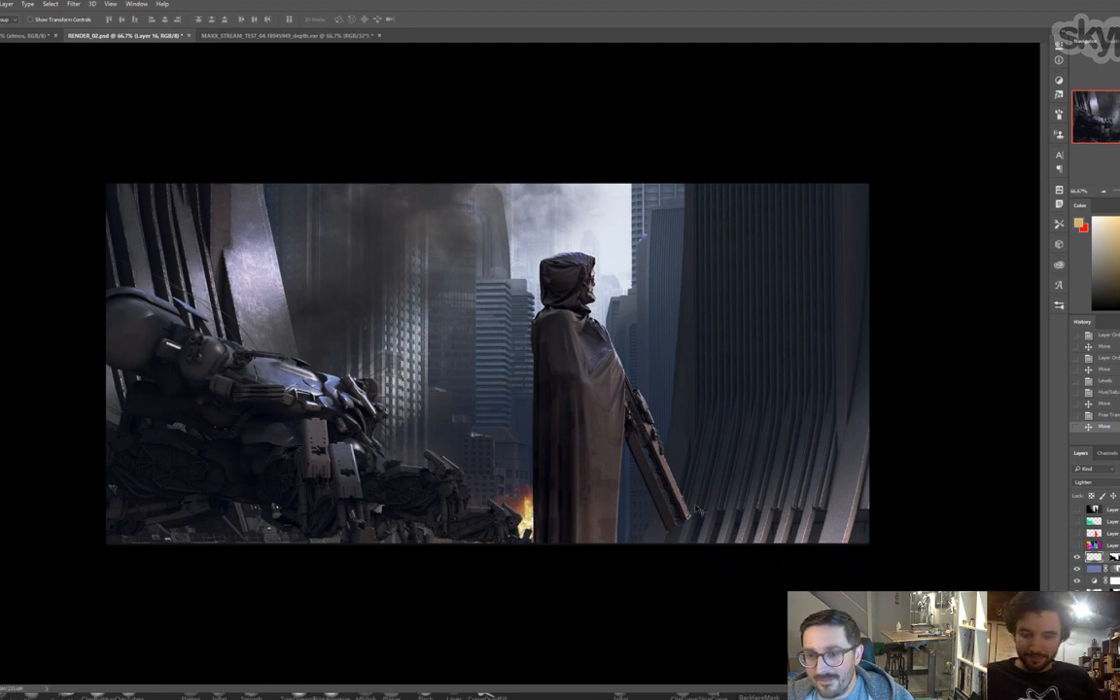
# - Move the fire behind the mech's front leg and adjust its placement with Free Transform
pyautogui.moveTo(599, 493); pyautogui.dragTo(457, 413)
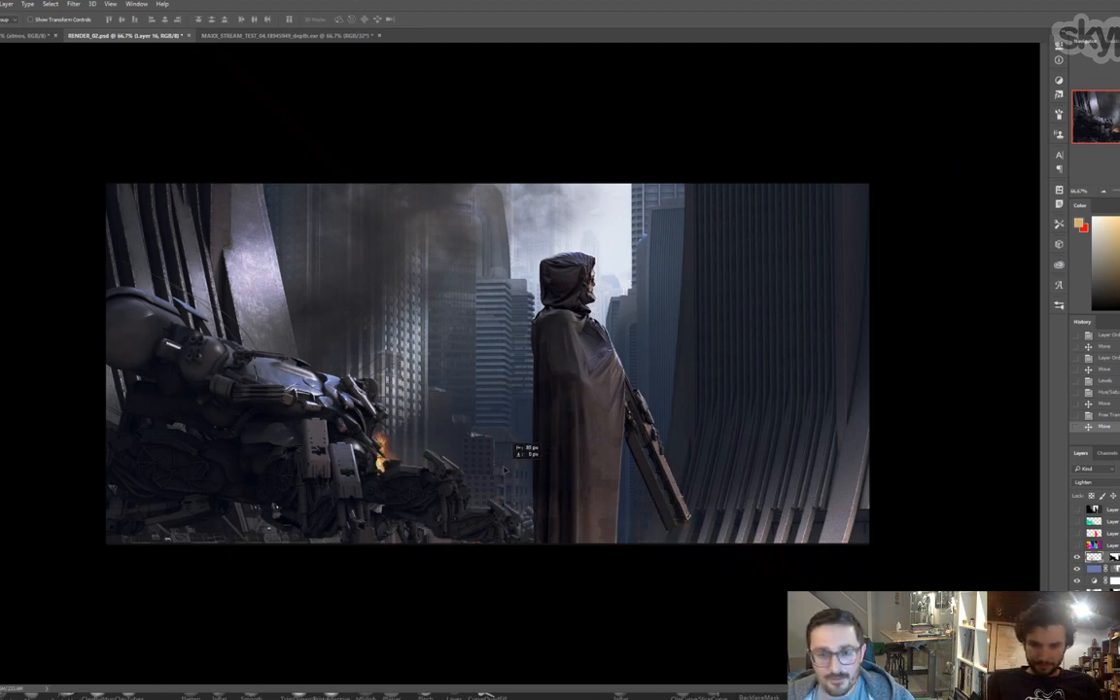
pyautogui.hotkey('ctrl', 't')
pyautogui.moveTo(446, 556); pyautogui.dragTo(450, 555)
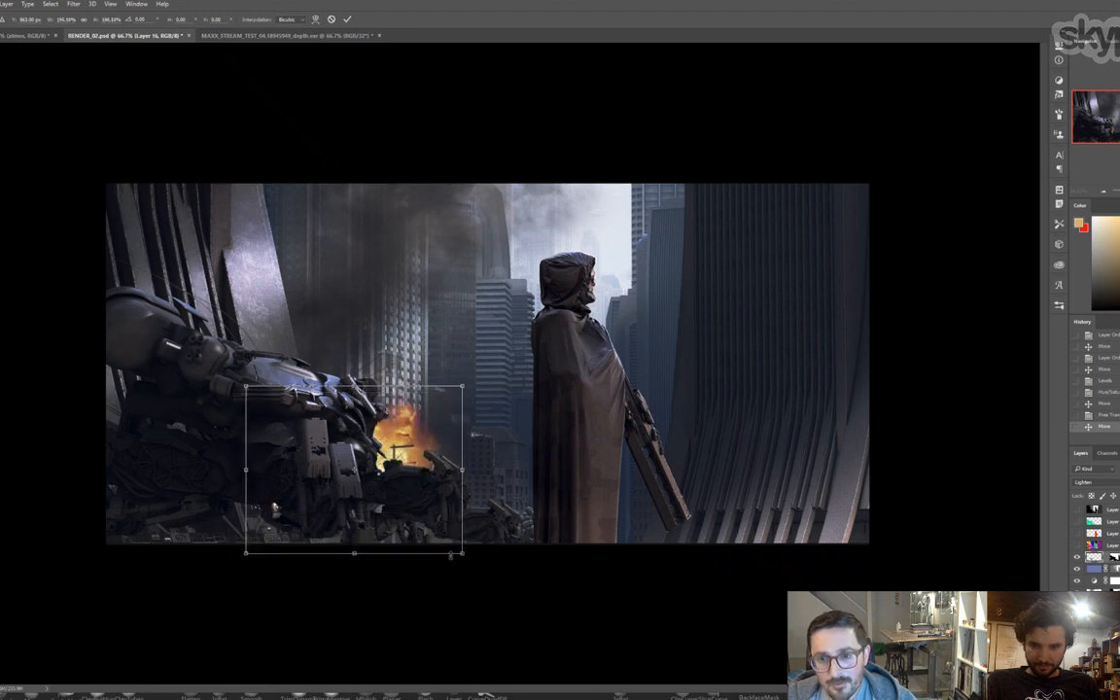
pyautogui.moveTo(425, 491); pyautogui.dragTo(408, 518)
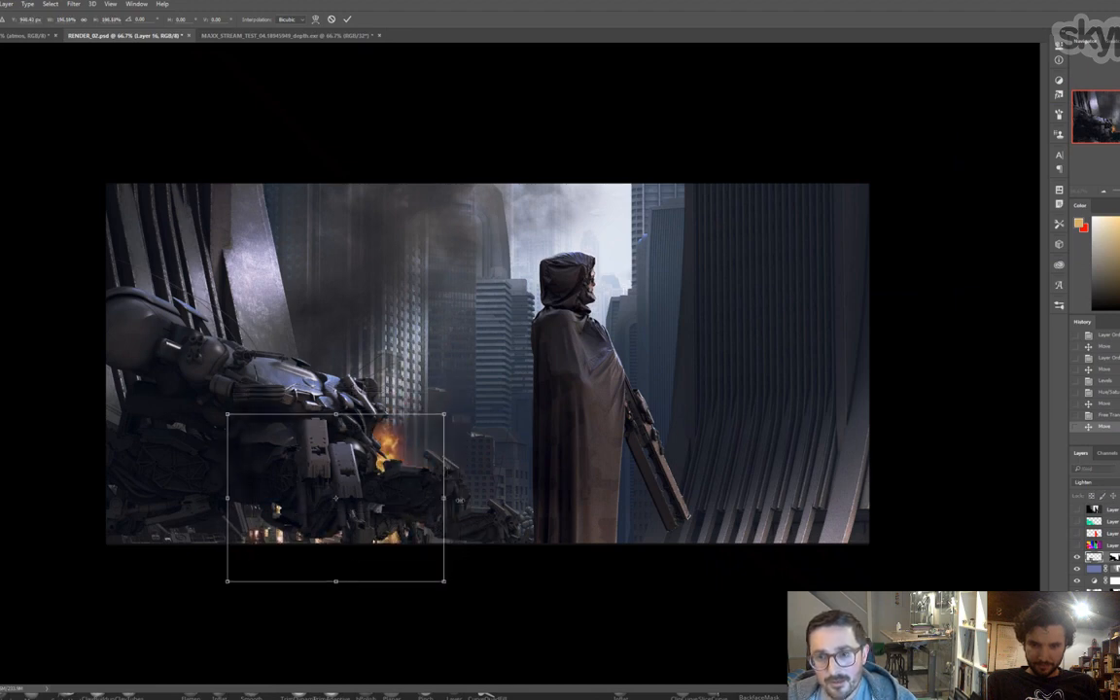
pyautogui.press('Return')
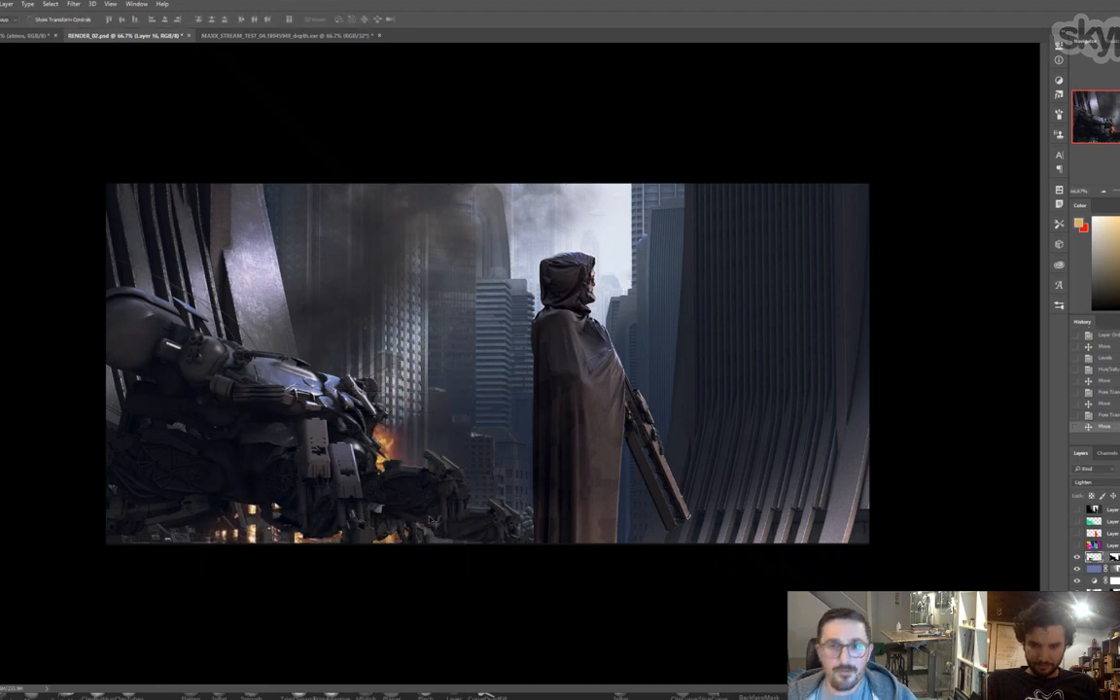
# - Erase the stray bright fire patches beneath the mech along the picture's lower edge
pyautogui.press('e')
pyautogui.moveTo(250, 507); pyautogui.dragTo(280, 545)
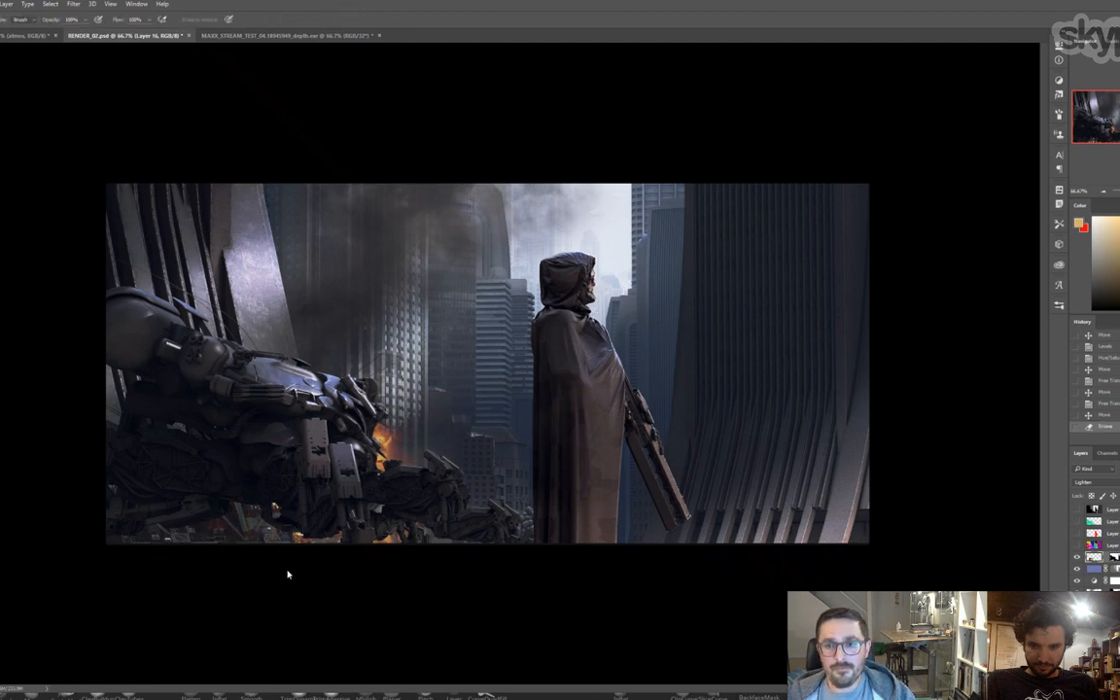
pyautogui.click(287, 575)
pyautogui.click(258, 604)
# - Transform the fire and reposition it so the flames rise behind the wreckage just beside the mech
pyautogui.press('v')
pyautogui.moveTo(472, 510)
pyautogui.mouseDown()
pyautogui.moveTo(454, 501)
pyautogui.moveTo(417, 414)
pyautogui.moveTo(406, 424)
pyautogui.moveTo(448, 476)
pyautogui.moveTo(434, 471)
pyautogui.mouseUp()
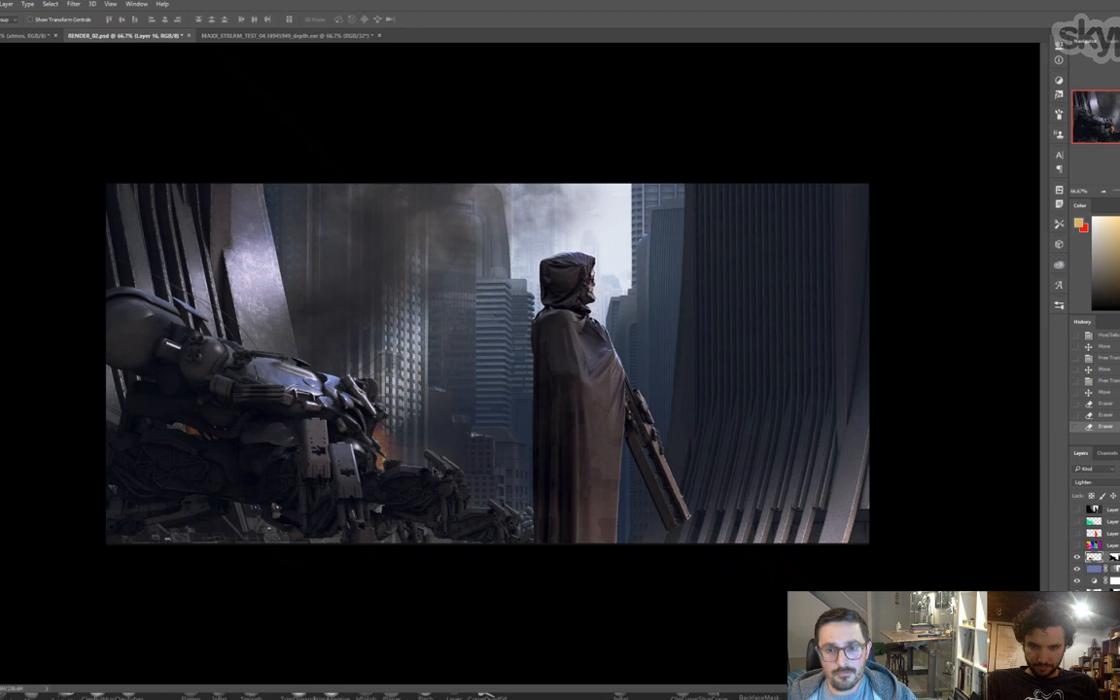
pyautogui.hotkey('ctrl', 't')
pyautogui.moveTo(422, 377); pyautogui.dragTo(417, 526)
pyautogui.press('Return')
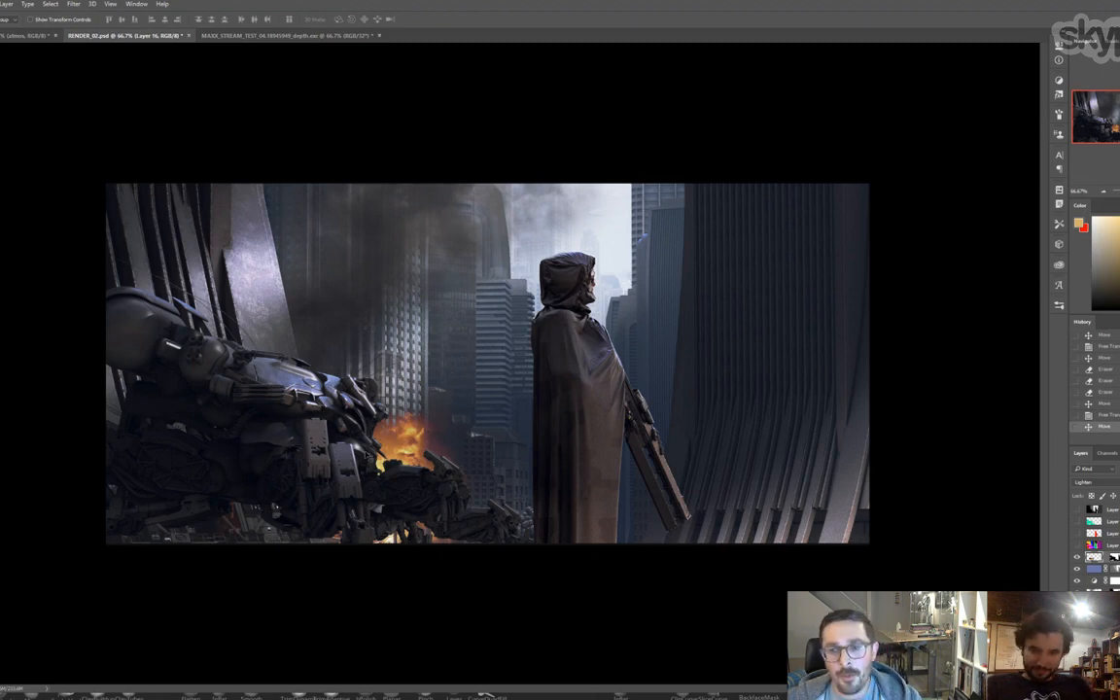
pyautogui.moveTo(739, 305); pyautogui.dragTo(753, 307)
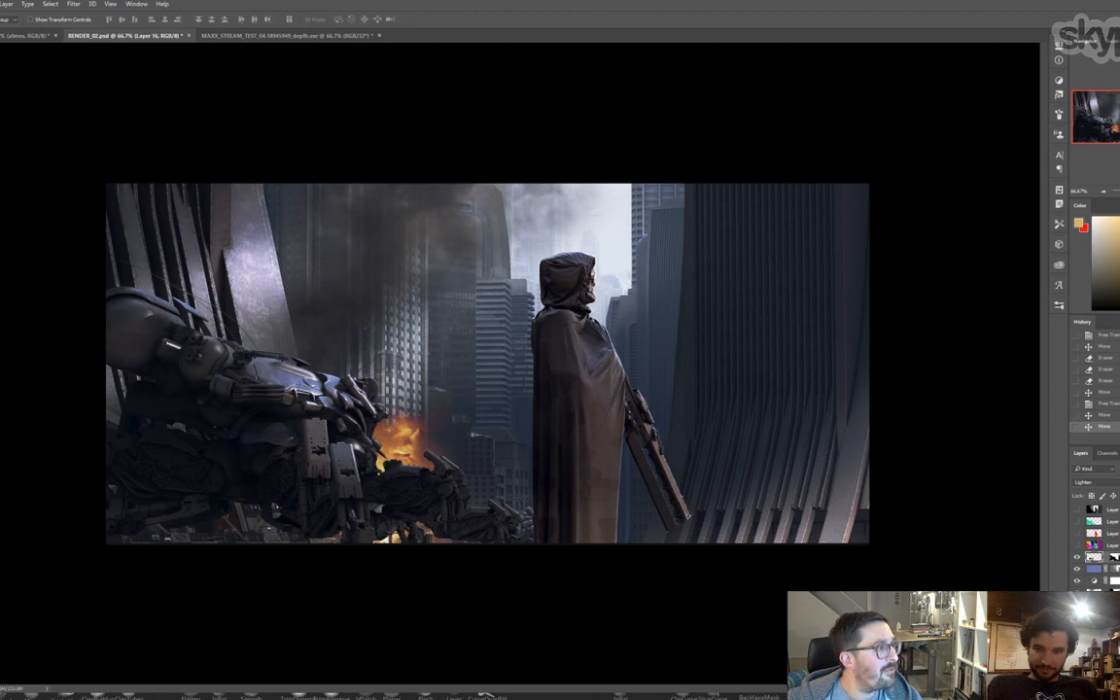
# - Open the orange lens flare JPG, copy the whole image, and paste it into RENDER_02.psd as a new layer
pyautogui.moveTo(328, 103); pyautogui.dragTo(564, 4)
pyautogui.hotkey('ctrl', 'a')
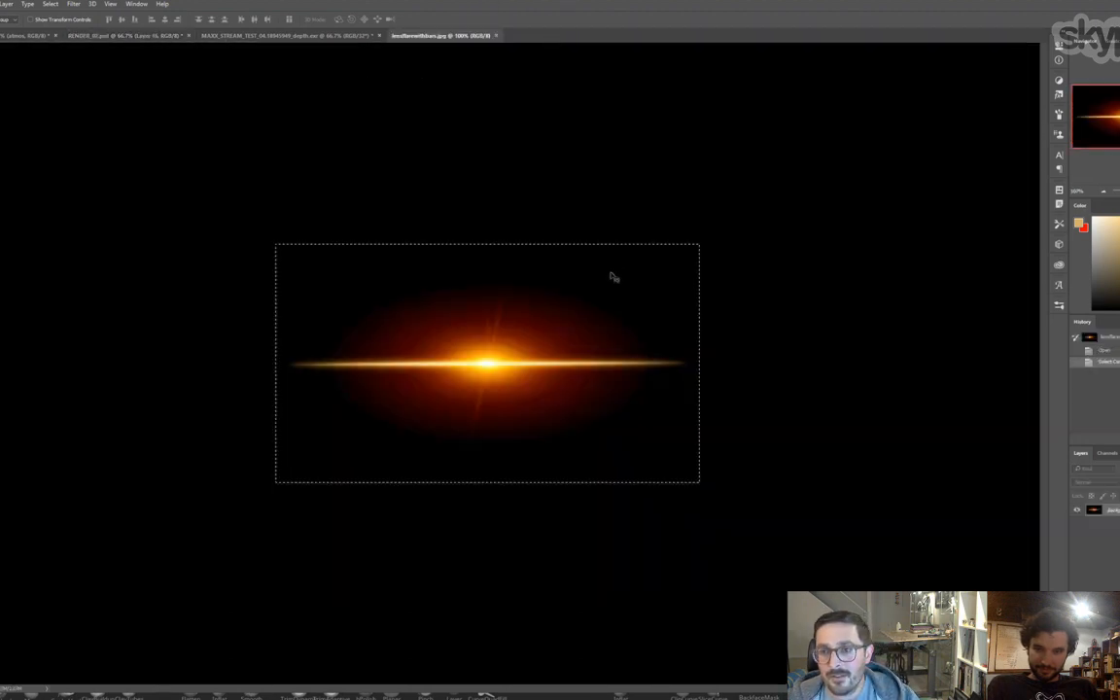
pyautogui.hotkey('ctrl', 'c')
pyautogui.hotkey('ctrl', 'w')
pyautogui.hotkey('ctrl', 'v')
# - Enlarge the lens flare, rotate it about 15 degrees clockwise, and place it over the picture's upper-right corner
pyautogui.hotkey('ctrl', 't')
pyautogui.moveTo(663, 343); pyautogui.dragTo(694, 364)
pyautogui.moveTo(607, 477); pyautogui.dragTo(789, 659)
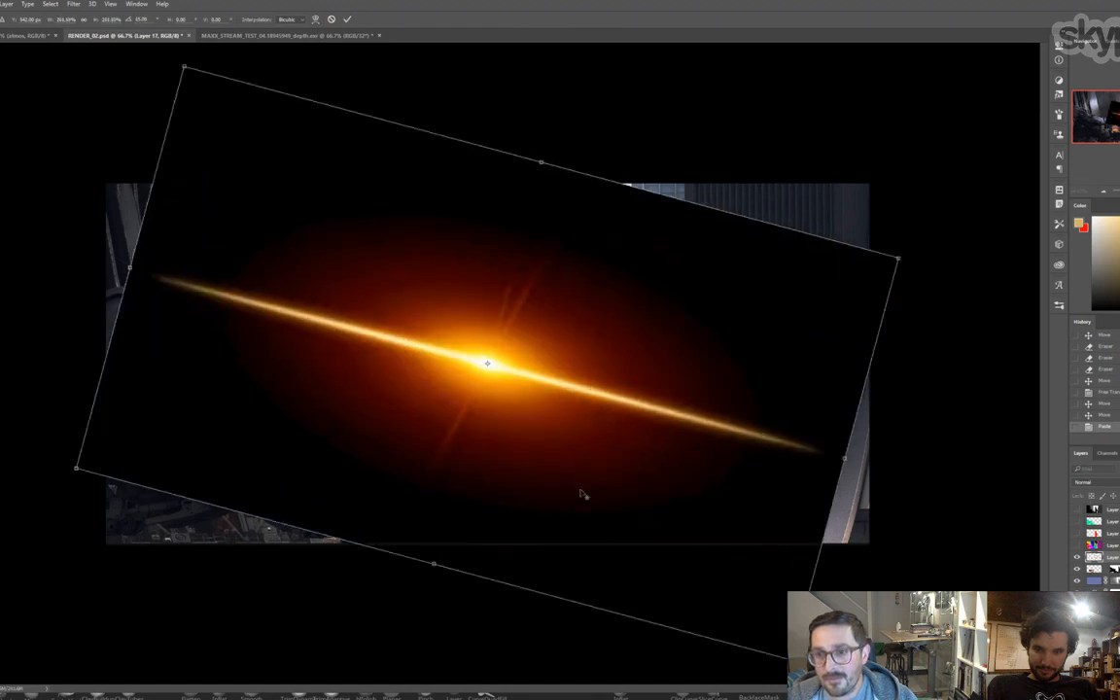
pyautogui.moveTo(581, 494); pyautogui.dragTo(958, 352)
pyautogui.press('Return')
# - Apply a very strong Gaussian Blur to the lens flare layer to turn it into a soft glow
pyautogui.click(73, 4)
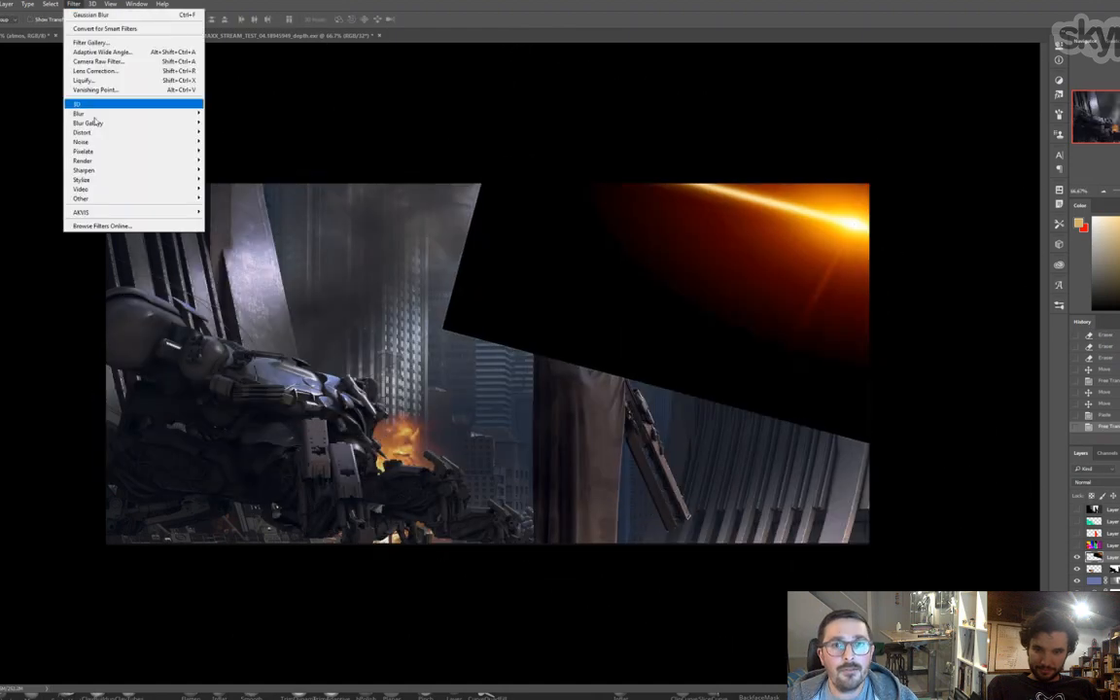
pyautogui.moveTo(86, 114)
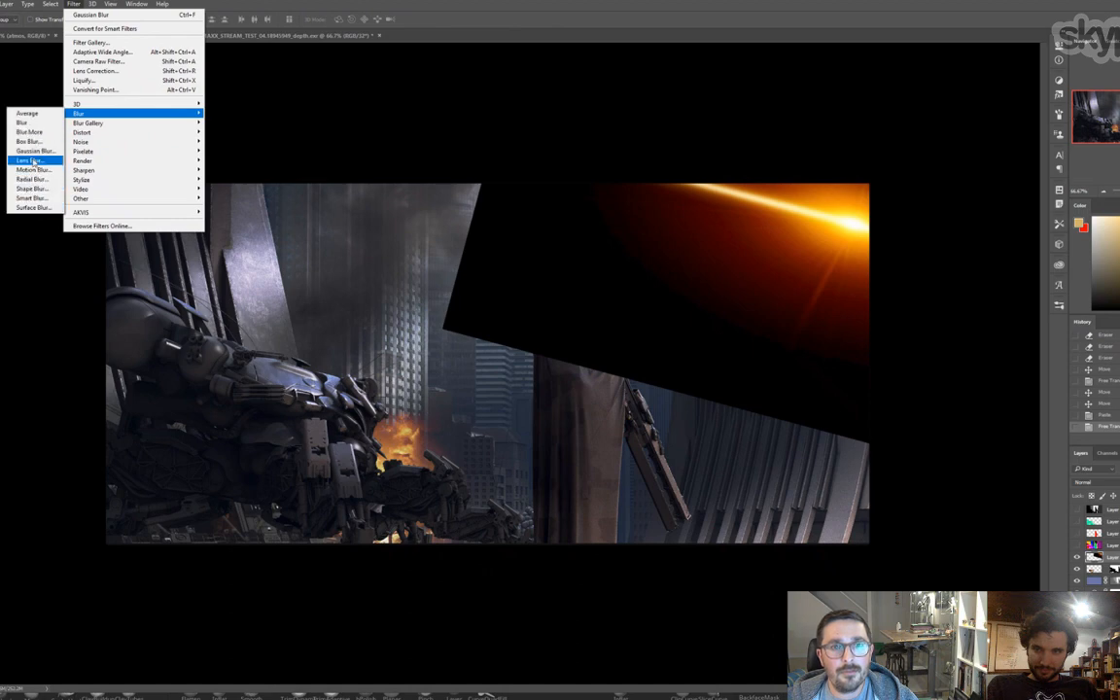
pyautogui.click(34, 151)
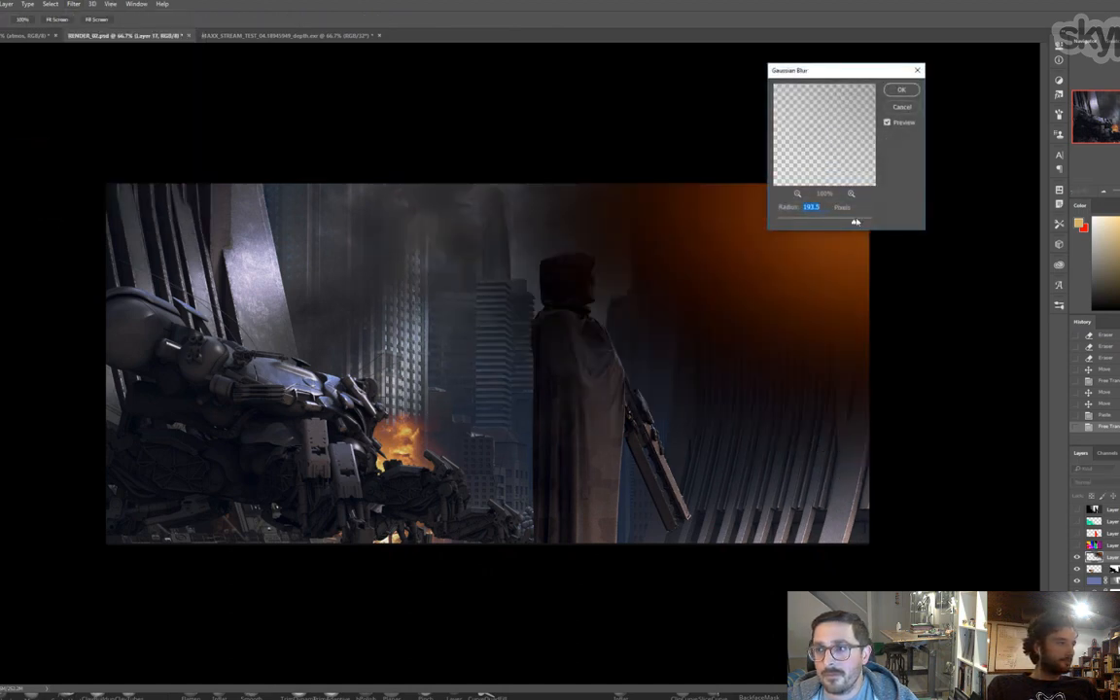
pyautogui.press('Return')
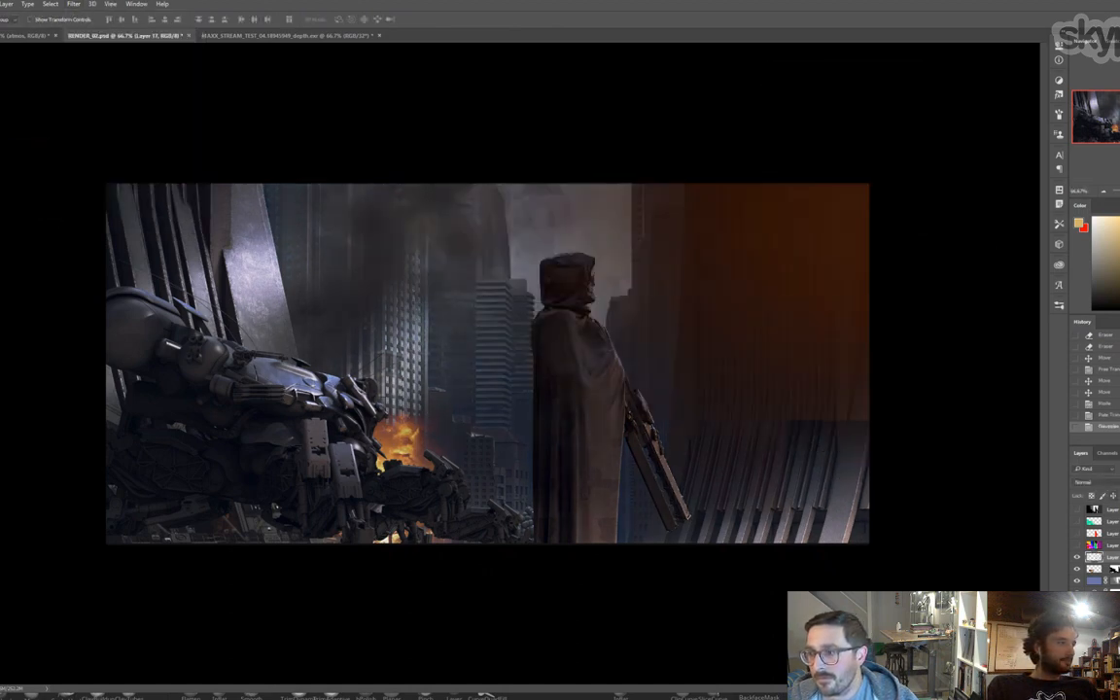
# - Set the blurred glow's blending mode to Screen and shift it towards the picture's right edge
pyautogui.hotkey('alt', 'shift', 's')
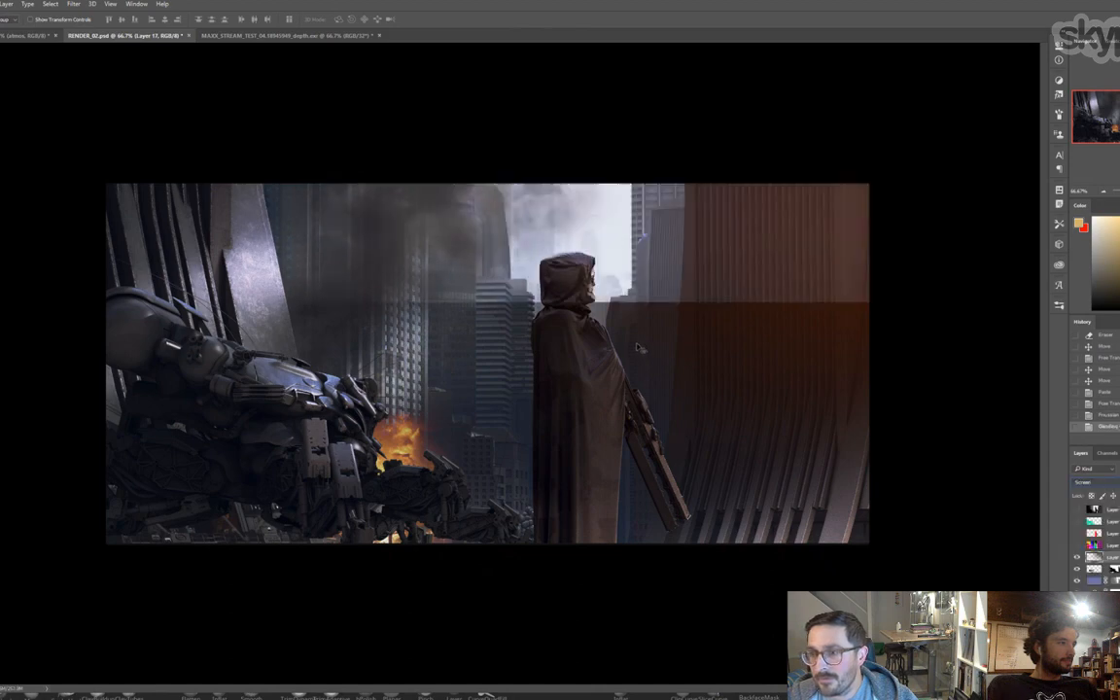
pyautogui.moveTo(697, 336); pyautogui.dragTo(870, 348)
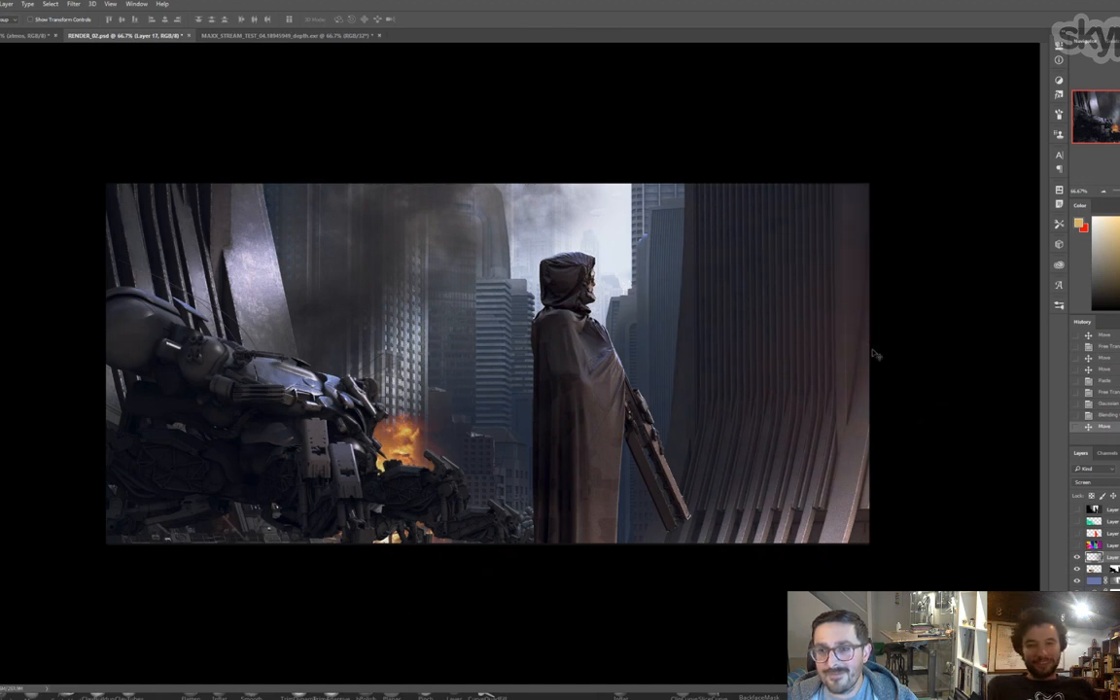
pyautogui.press('z')
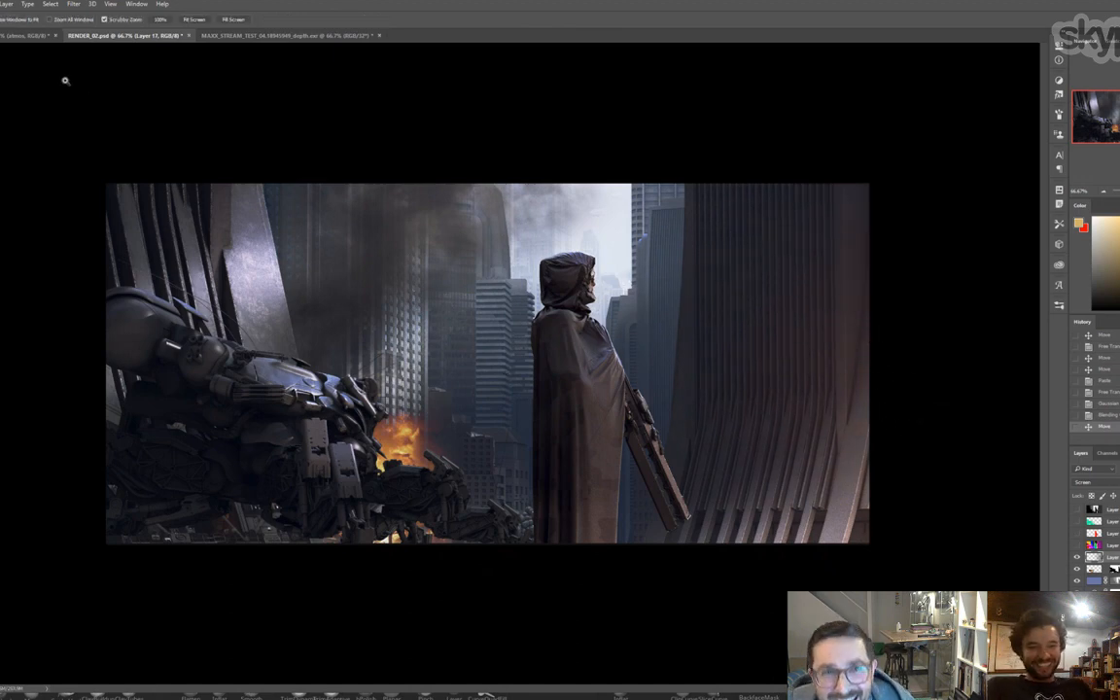
pyautogui.press('v')
pyautogui.moveTo(698, 374); pyautogui.dragTo(790, 410)
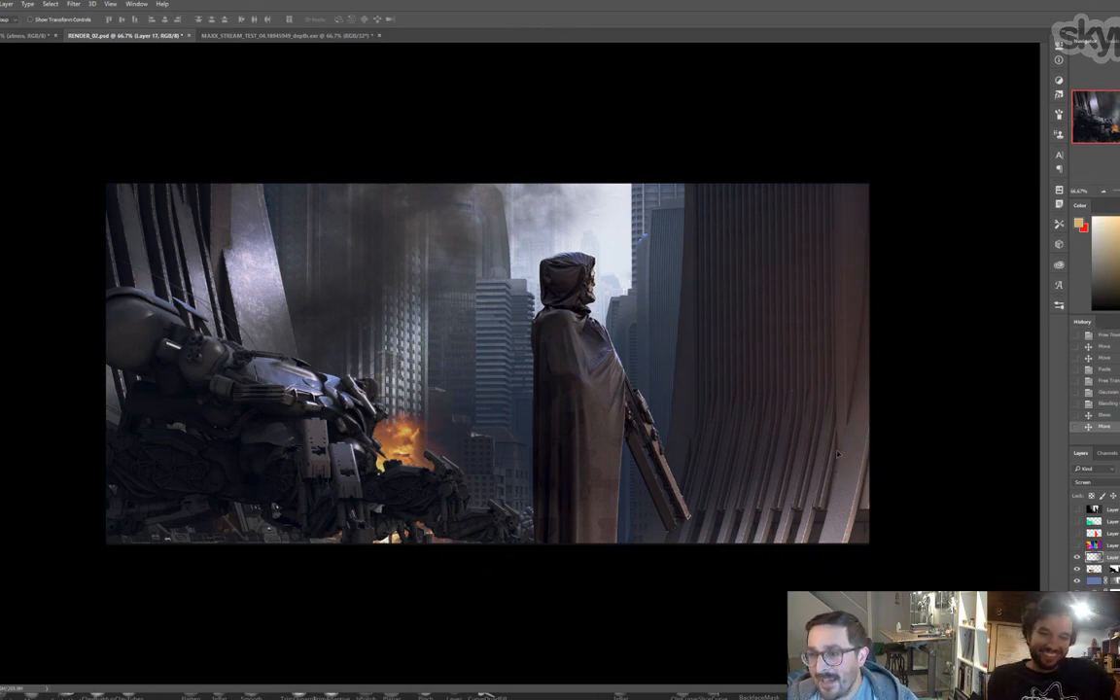
# - Lower the glow layer's saturation to -63 with Hue/Saturation
pyautogui.press('i')
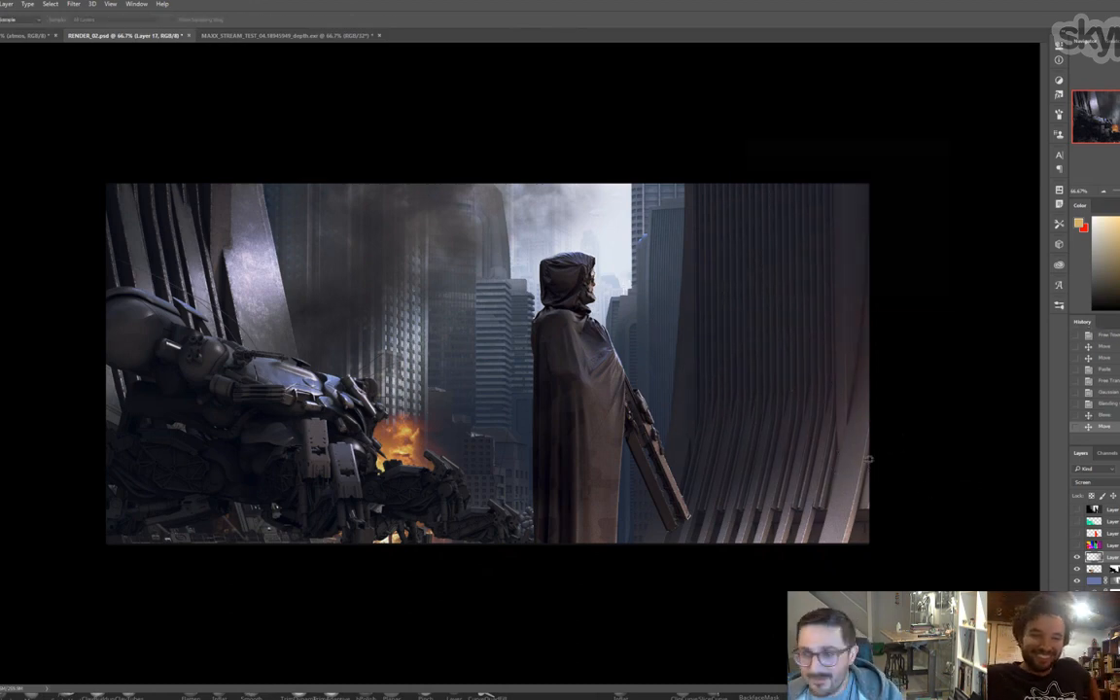
pyautogui.hotkey('ctrl', 'u')
pyautogui.moveTo(823, 231); pyautogui.dragTo(793, 233)
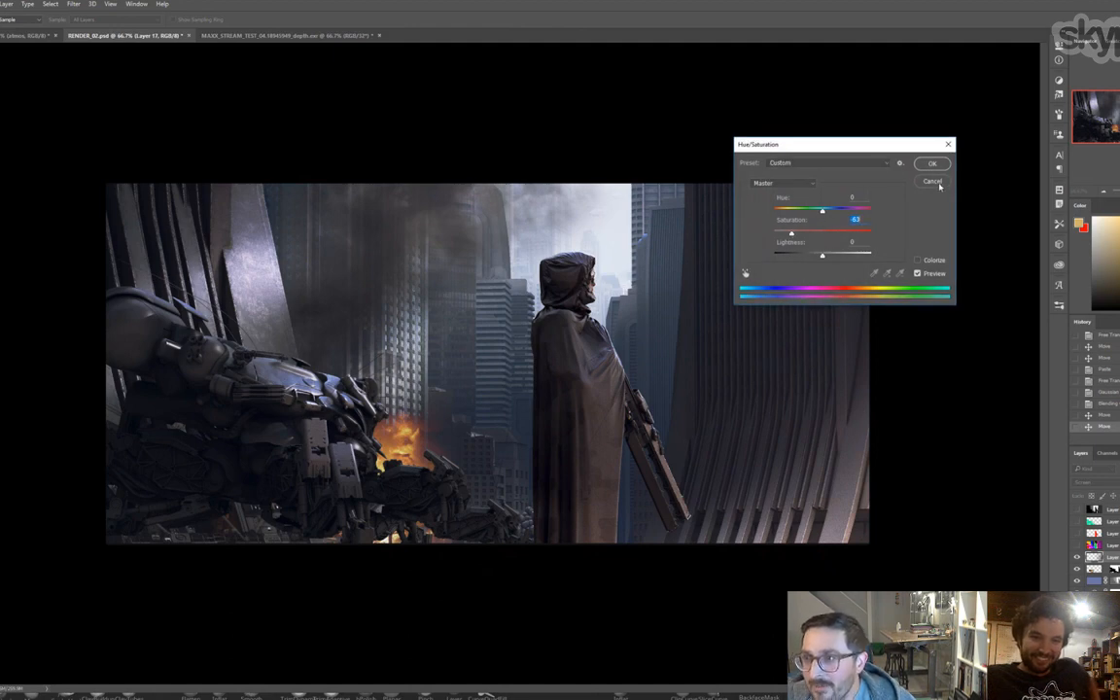
pyautogui.press('Return')
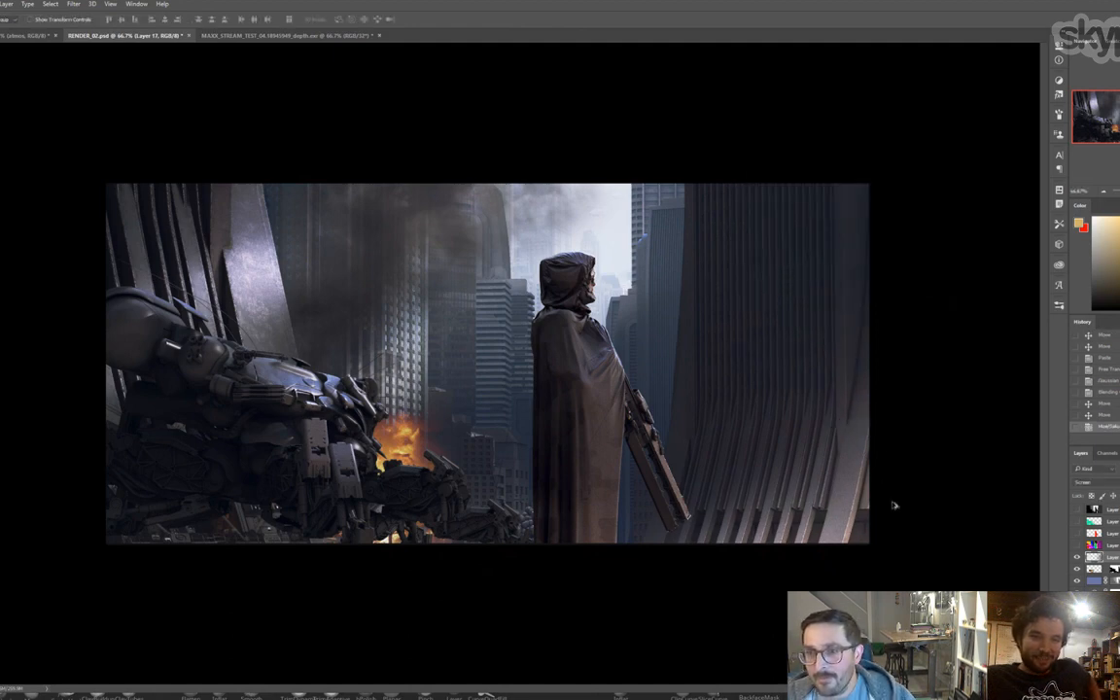
# - Duplicate the glow layer higher over the right-hand building and erase part of the copy with a large soft brush
pyautogui.moveTo(641, 291); pyautogui.dragTo(621, 133)
pyautogui.moveTo(708, 362); pyautogui.dragTo(737, 268)
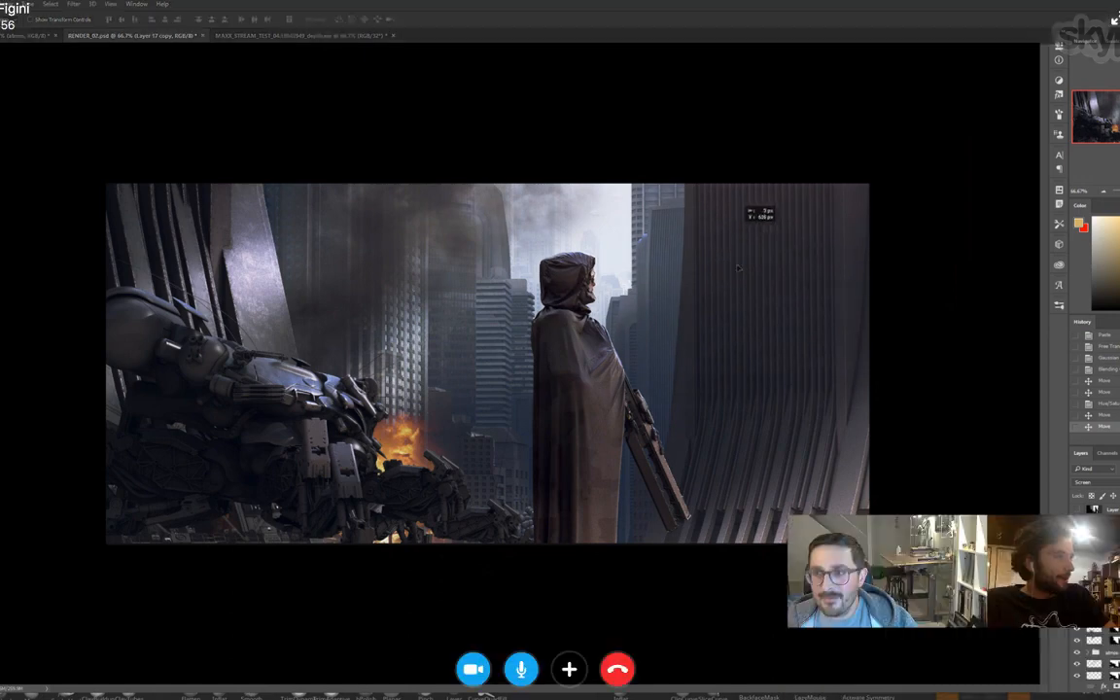
pyautogui.press('b')
pyautogui.rightClick(709, 371)
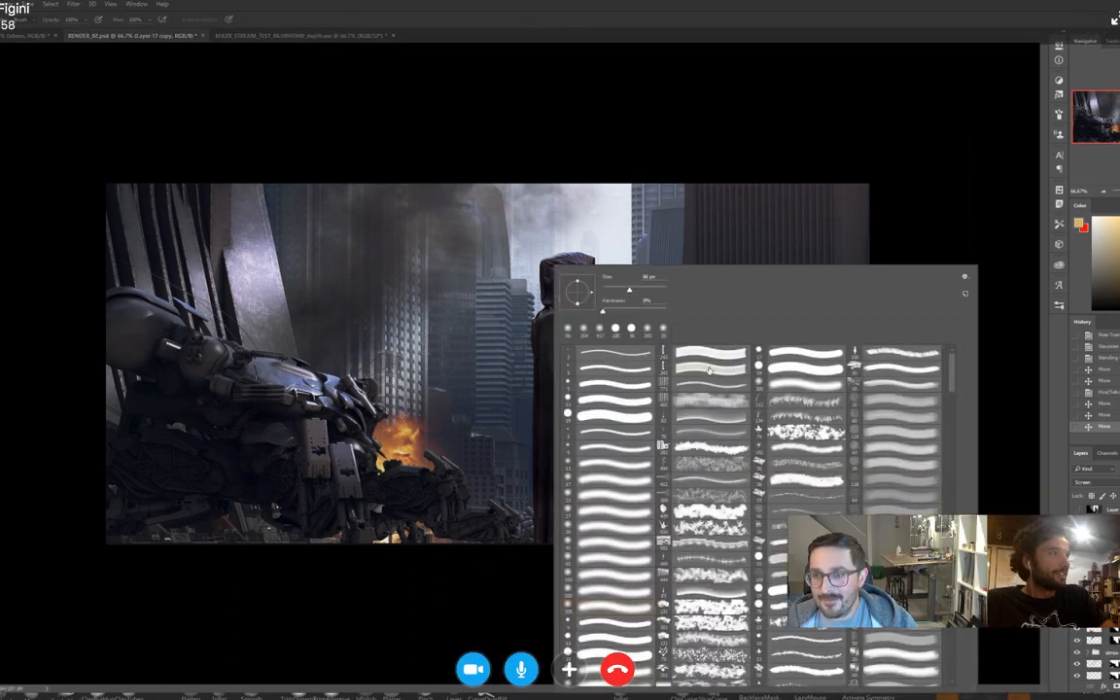
pyautogui.click(602, 607)
pyautogui.click(653, 290)
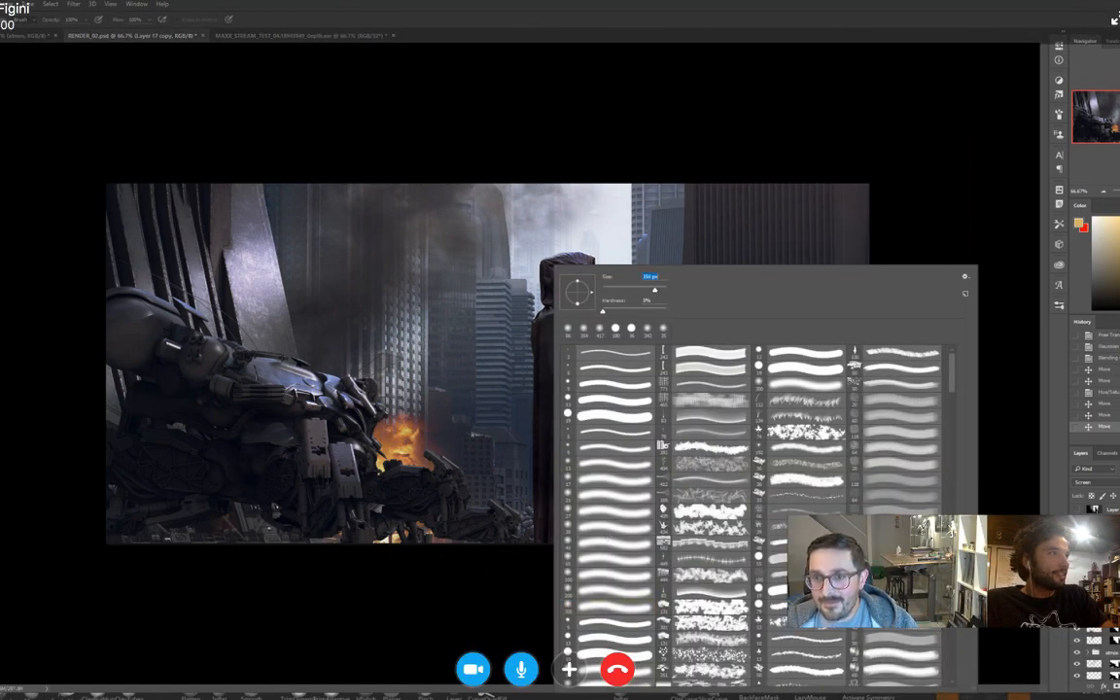
pyautogui.moveTo(856, 408)
pyautogui.mouseDown()
pyautogui.moveTo(904, 428)
pyautogui.moveTo(914, 345)
pyautogui.mouseUp()
# - Reposition the erased glow copy and add further duplicates of it across the right-hand building
pyautogui.press('v')
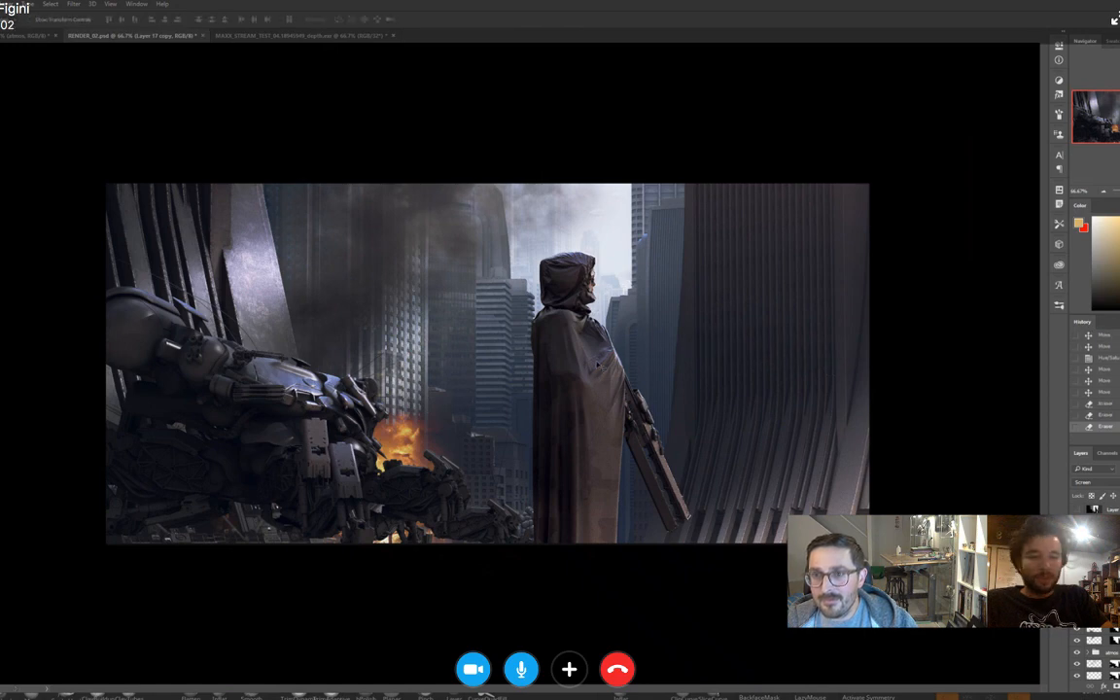
pyautogui.moveTo(727, 309); pyautogui.dragTo(760, 360)
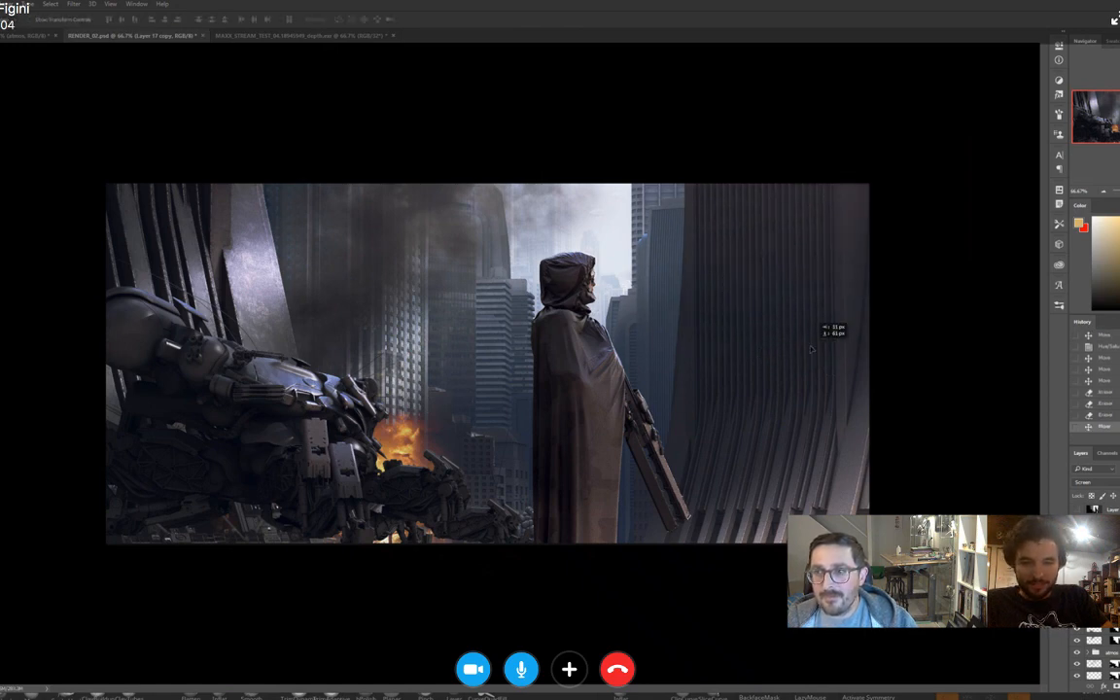
pyautogui.moveTo(822, 315); pyautogui.dragTo(811, 335)
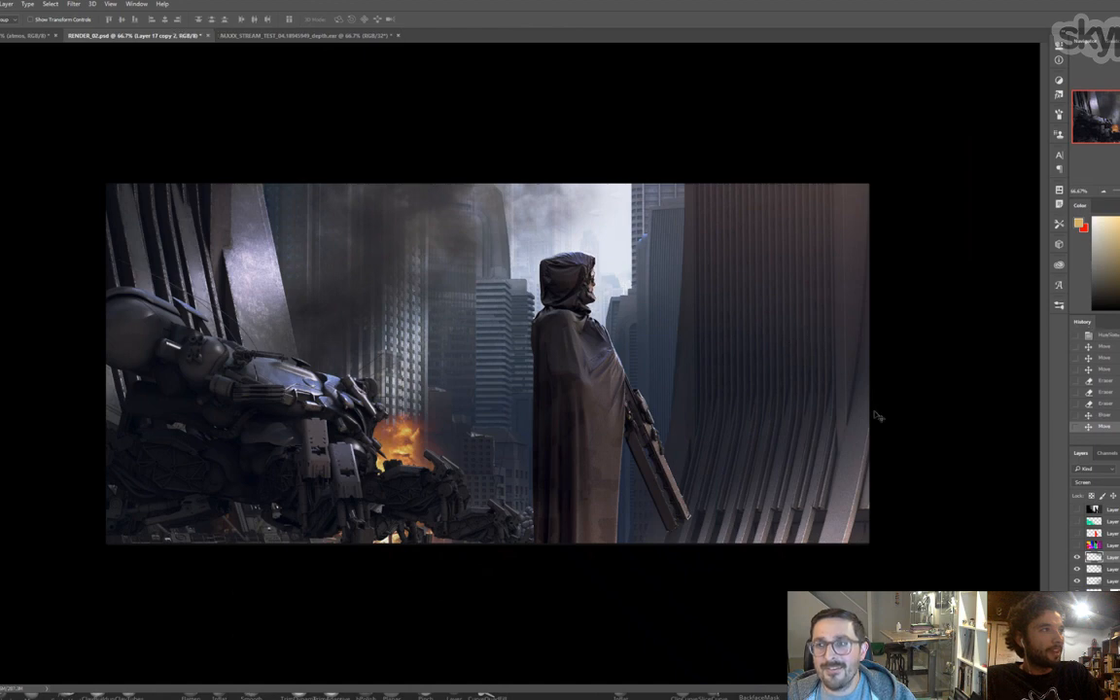
pyautogui.keyDown('alt'); pyautogui.click(703, 359); pyautogui.keyUp('alt')
pyautogui.moveTo(662, 364); pyautogui.dragTo(714, 353)
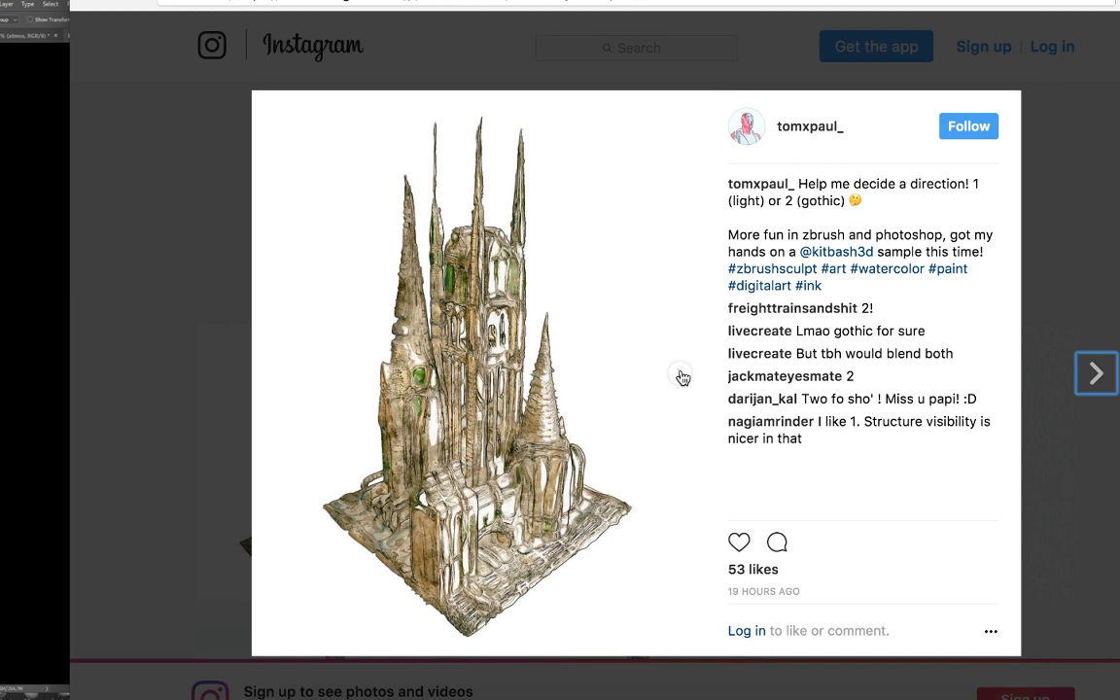
pyautogui.click(681, 376)
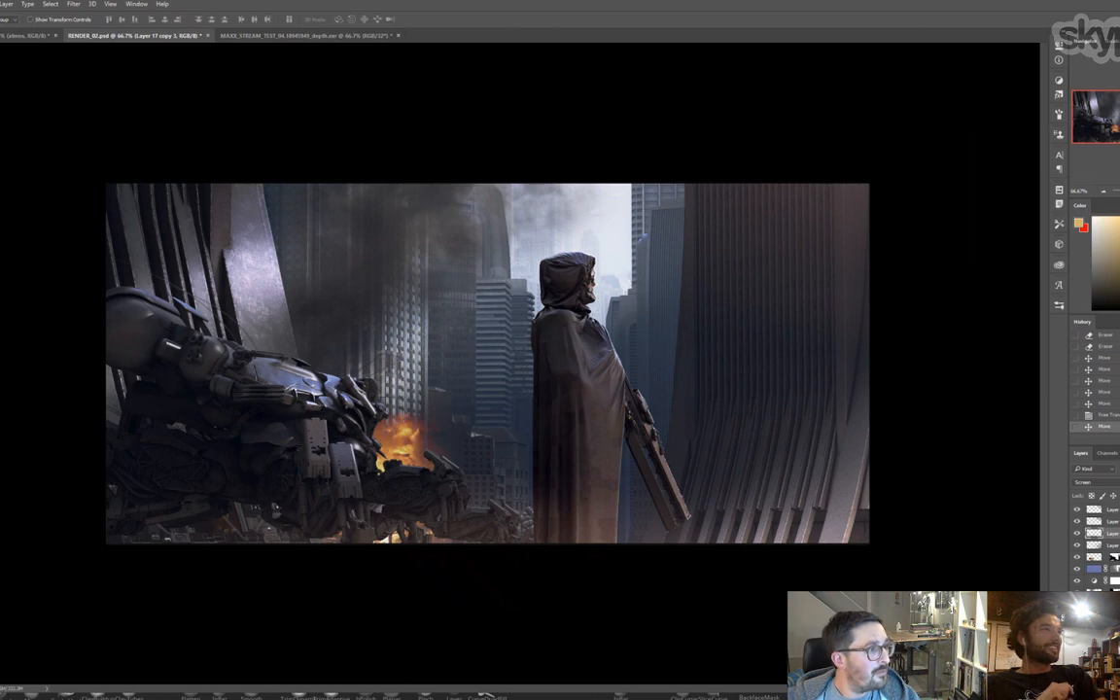
# - Copy the whole orange sparks photo, close it, and paste it into RENDER_02.psd over the middle of the picture
pyautogui.moveTo(668, 0); pyautogui.dragTo(638, 21)
pyautogui.hotkey('ctrl', 'a')
pyautogui.hotkey('ctrl', 'c')
pyautogui.hotkey('ctrl', 'w')
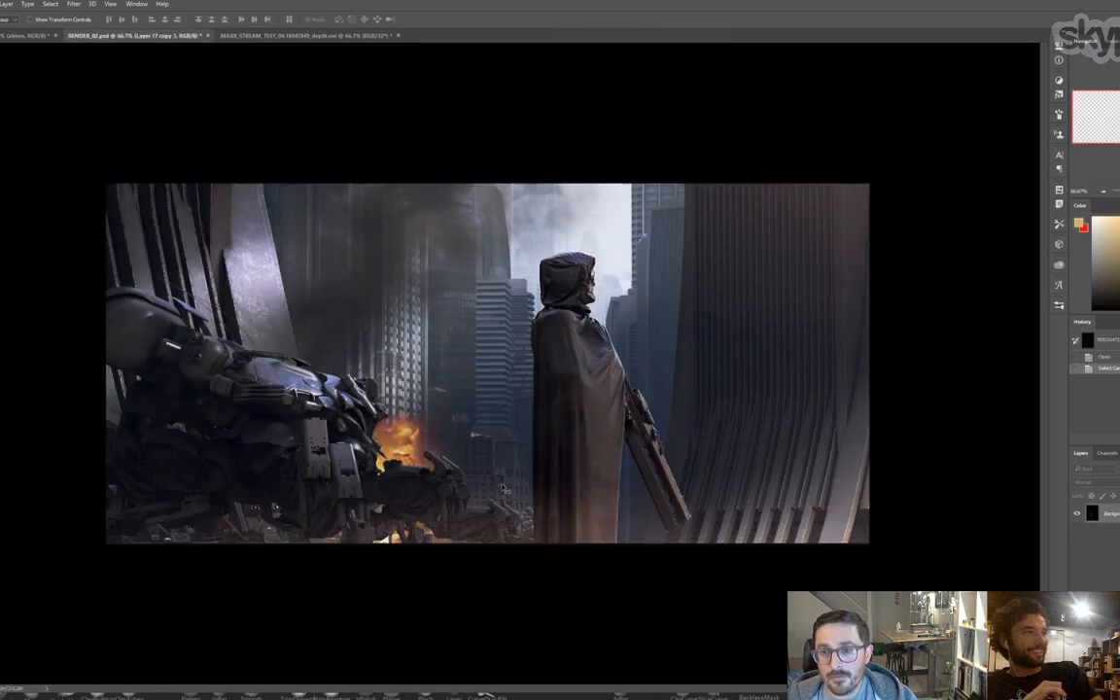
pyautogui.hotkey('ctrl', 'v')
pyautogui.moveTo(543, 459); pyautogui.dragTo(521, 459)
# - Scale the sparks layer down to a small patch above the fire and set its blending mode to Screen
pyautogui.hotkey('ctrl', 't')
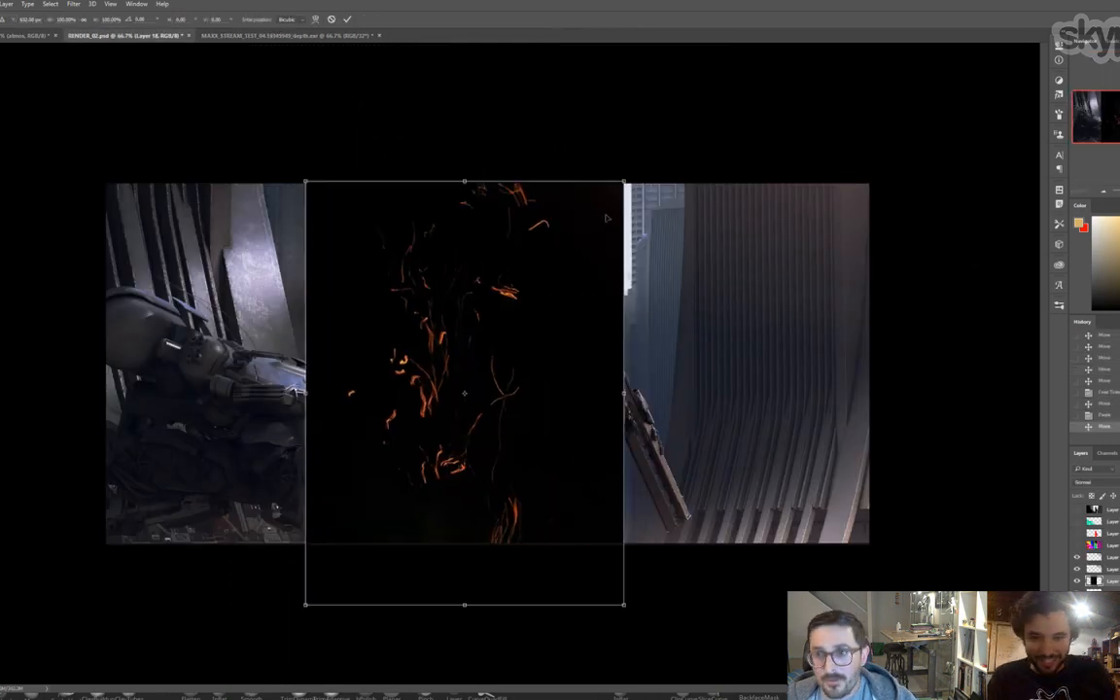
pyautogui.moveTo(620, 182); pyautogui.dragTo(435, 408)
pyautogui.press('Return')
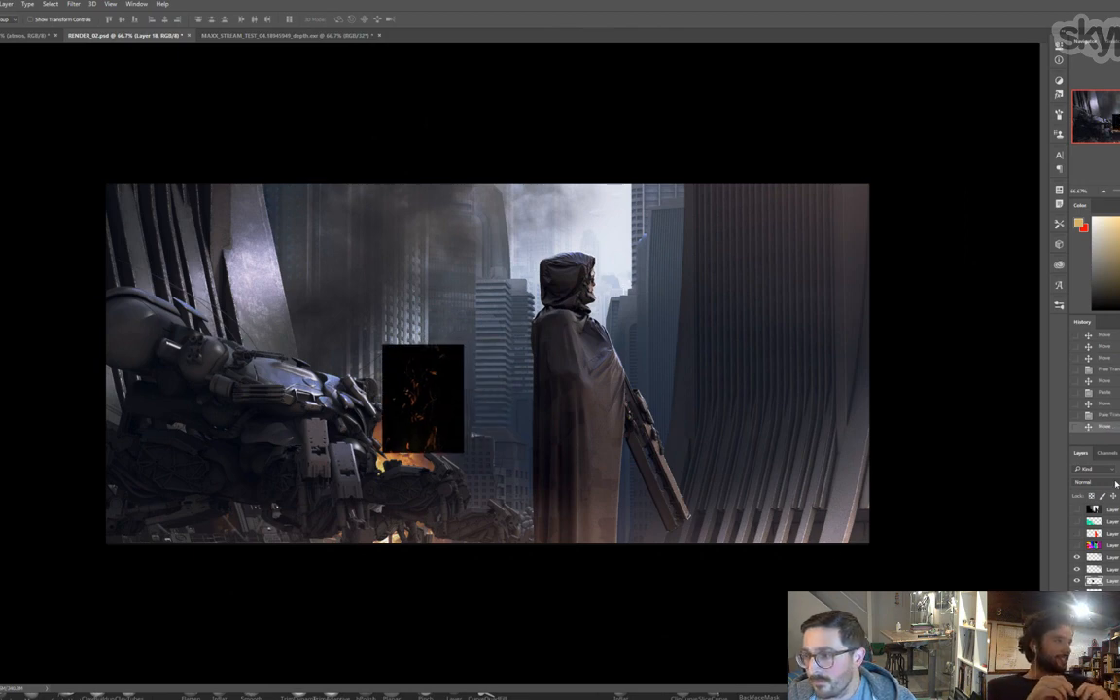
pyautogui.click(1084, 482)
pyautogui.click(1105, 551)
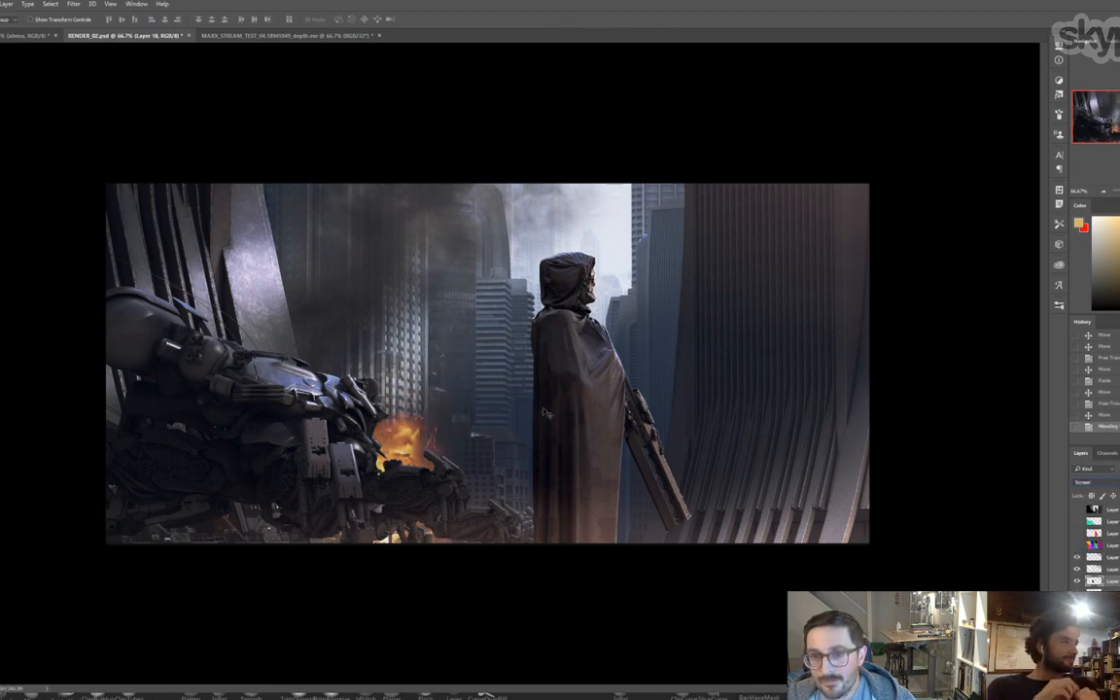
# - Erase part of the sparks layer, and place and free-transform a duplicate of it beside the fire
pyautogui.press('b')
pyautogui.click(457, 428)
pyautogui.press('v')
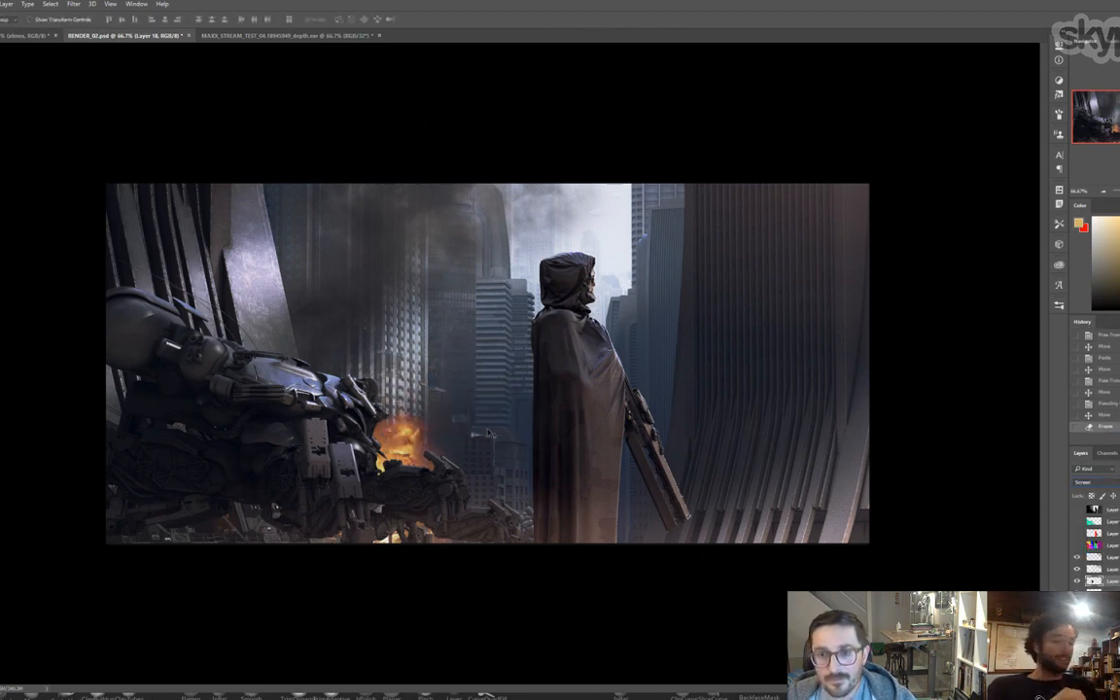
pyautogui.keyDown('alt'); pyautogui.moveTo(459, 452); pyautogui.dragTo(536, 451); pyautogui.keyUp('alt')
pyautogui.hotkey('ctrl', 't')
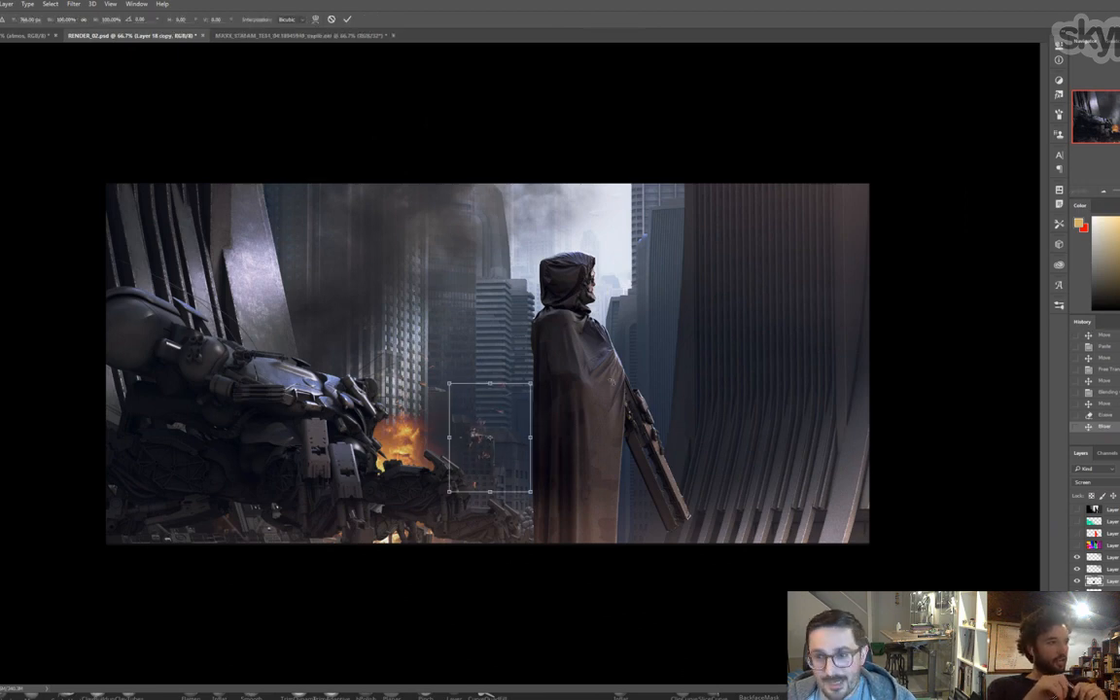
pyautogui.moveTo(541, 381); pyautogui.dragTo(380, 347)
pyautogui.press('Return')
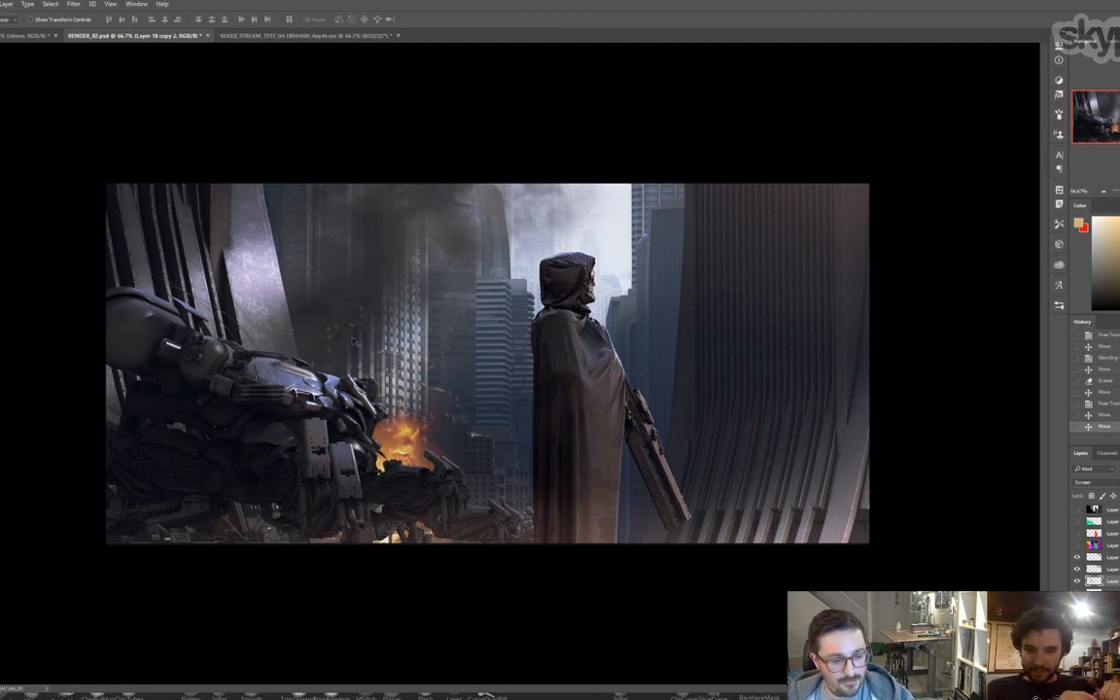
# - Erase part of the sparks copy above the mech, reposition it and rotate it over the background building
pyautogui.press('e')
pyautogui.click(321, 310)
pyautogui.press('c')
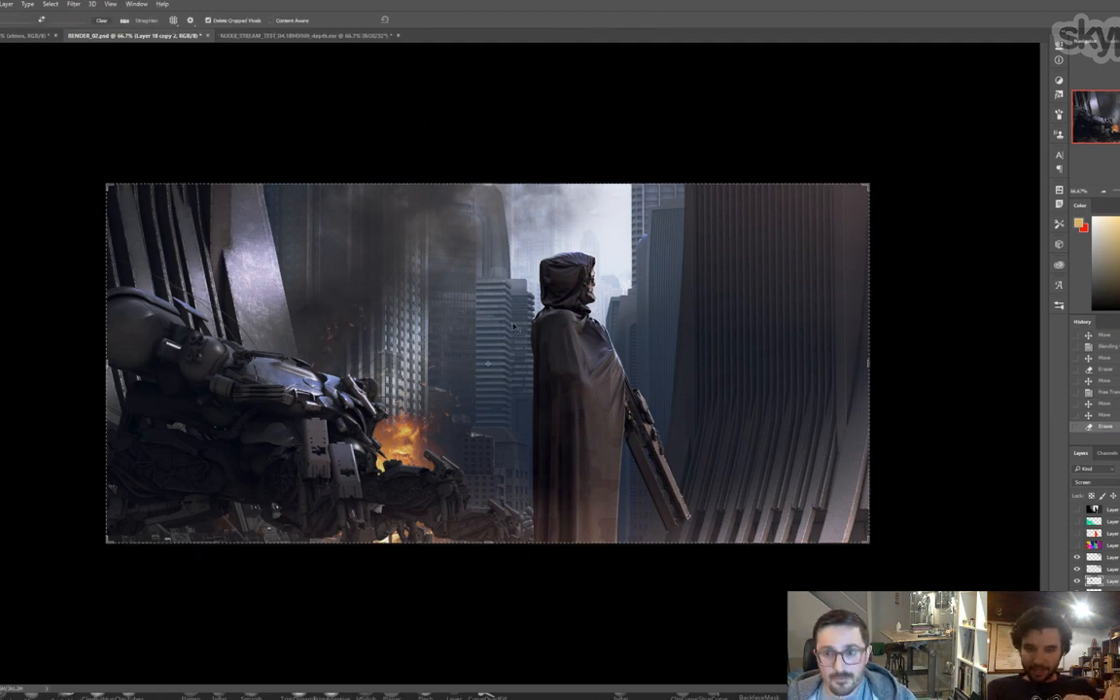
pyautogui.press('v')
pyautogui.moveTo(387, 361)
pyautogui.mouseDown()
pyautogui.moveTo(442, 394)
pyautogui.moveTo(451, 354)
pyautogui.mouseUp()
pyautogui.hotkey('ctrl', 't')
pyautogui.keyDown('alt'); pyautogui.click(465, 415); pyautogui.keyUp('alt')
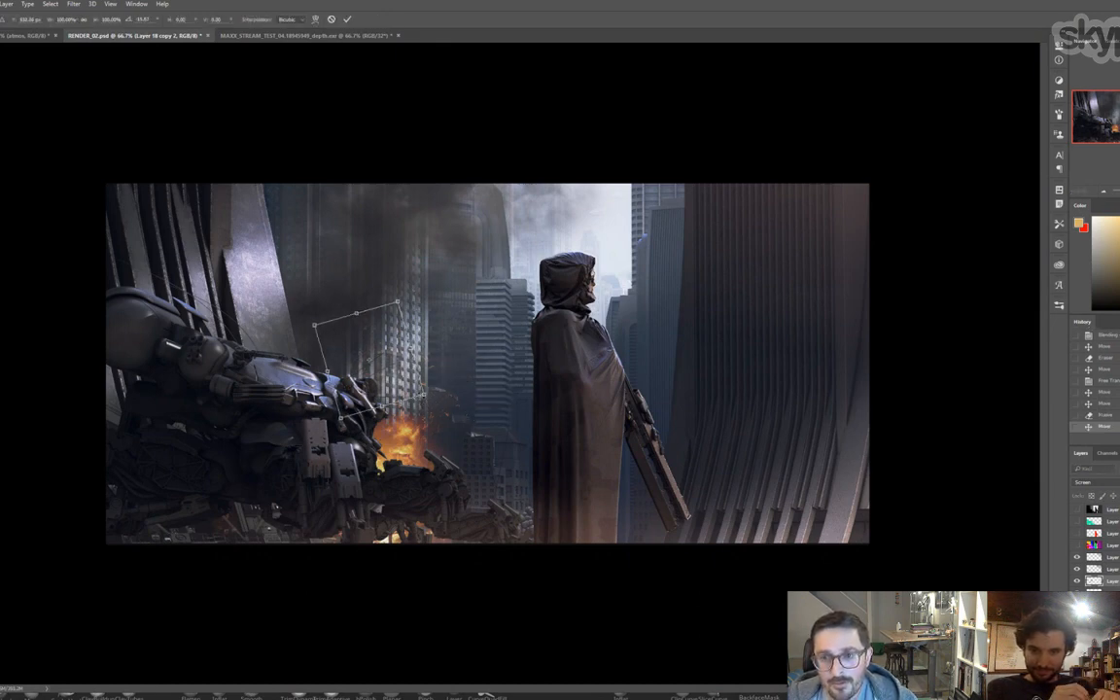
pyautogui.moveTo(423, 395); pyautogui.dragTo(447, 415)
pyautogui.press('Return')
# - Erase part of the sparks, and greatly enlarge and rotate a copy between the mech and the cloaked figure
pyautogui.moveTo(410, 372); pyautogui.dragTo(487, 423)
pyautogui.press('e')
pyautogui.click(537, 560)
pyautogui.press('v')
pyautogui.hotkey('ctrl', 't')
pyautogui.moveTo(441, 312); pyautogui.dragTo(460, 341)
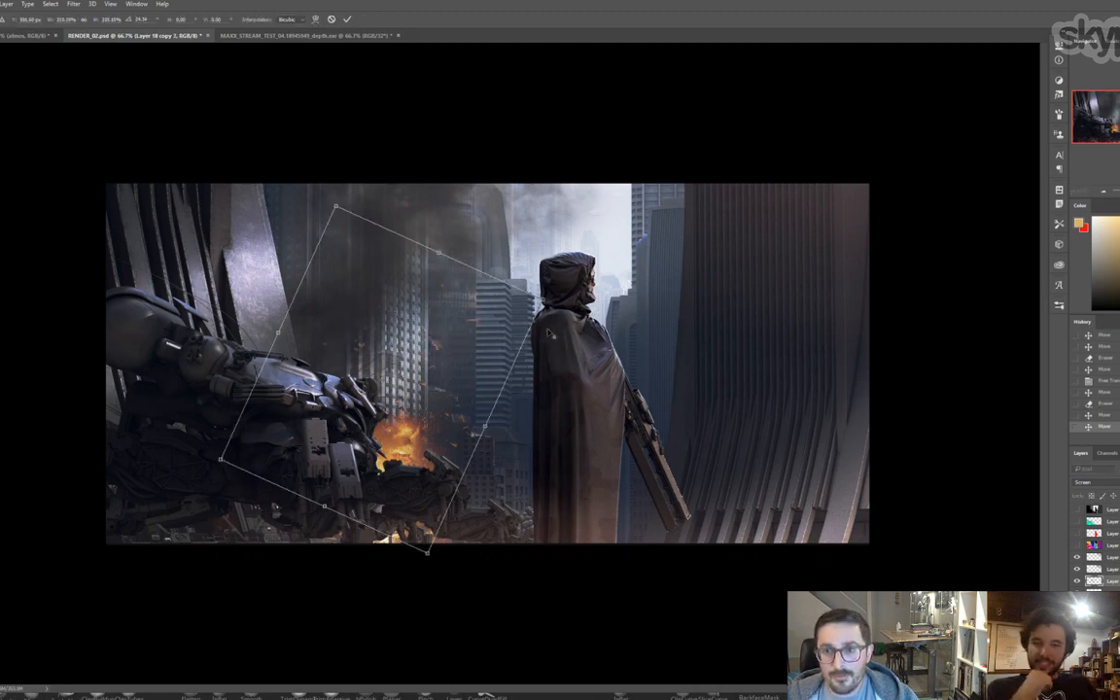
pyautogui.press('Return')
# - Erase stray enlarged sparks around the central tower and the cloaked figure with a 53 px soft brush
pyautogui.press('b')
pyautogui.rightClick(534, 265)
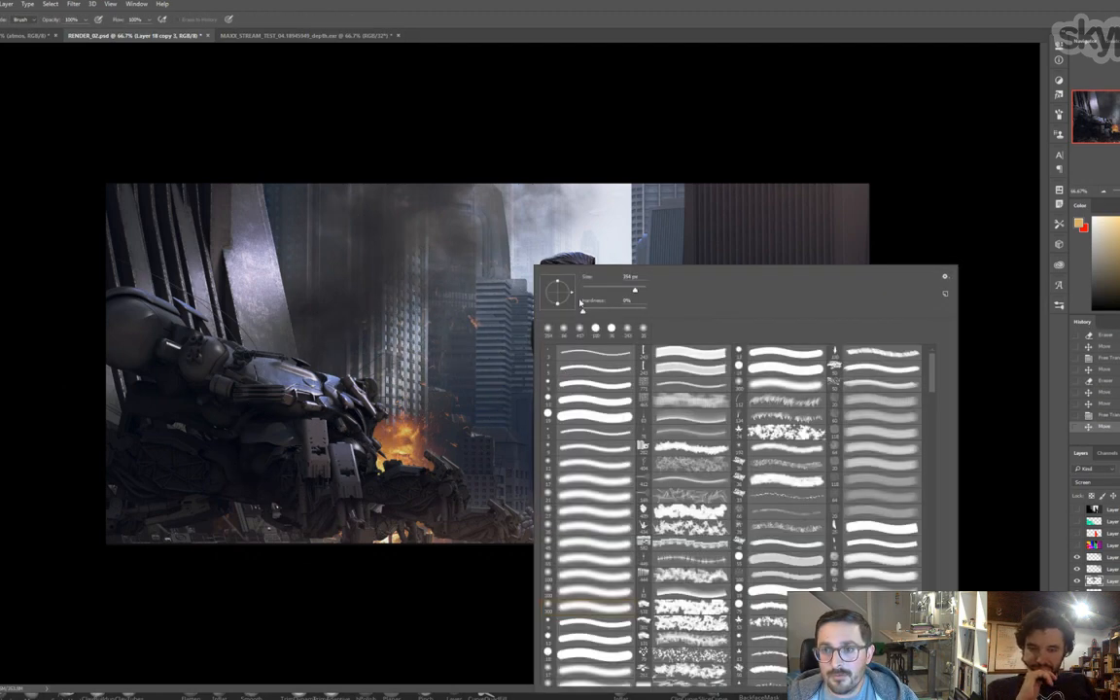
pyautogui.click(601, 288)
pyautogui.moveTo(471, 323)
pyautogui.mouseDown()
pyautogui.moveTo(488, 323)
pyautogui.moveTo(478, 322)
pyautogui.mouseUp()
pyautogui.moveTo(542, 351); pyautogui.dragTo(499, 419)
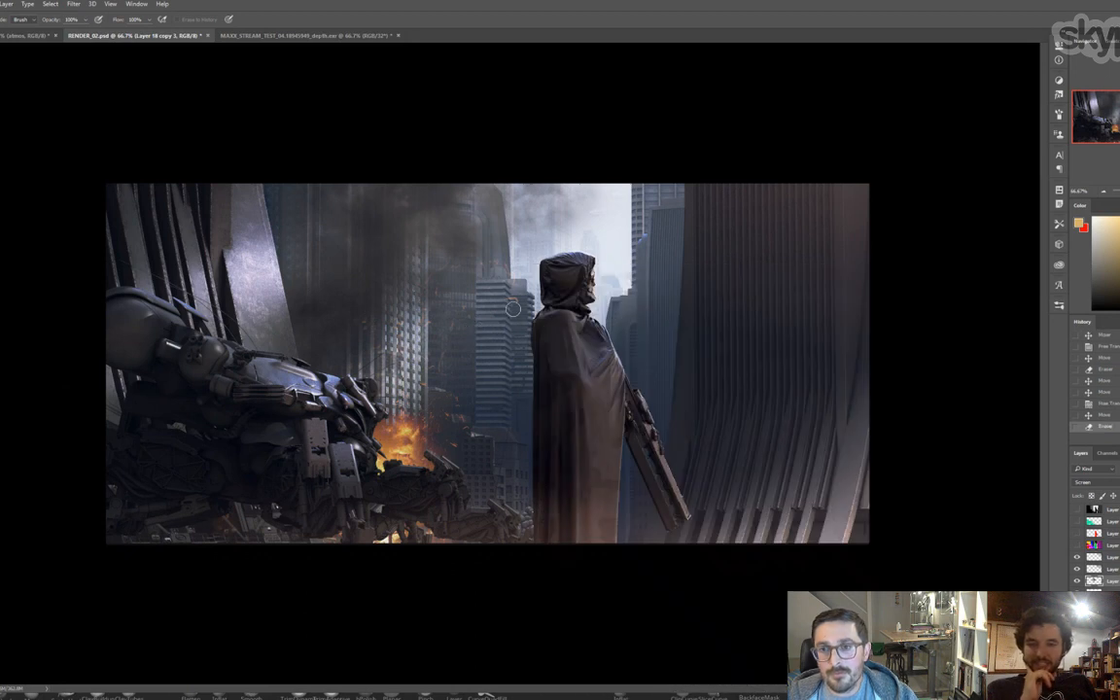
pyautogui.moveTo(514, 310); pyautogui.dragTo(555, 332)
# - Move the cleaned-up enlarged sparks over the city beside the fire and adjust them with Free Transform
pyautogui.press('b')
pyautogui.press('v')
pyautogui.moveTo(493, 382); pyautogui.dragTo(439, 383)
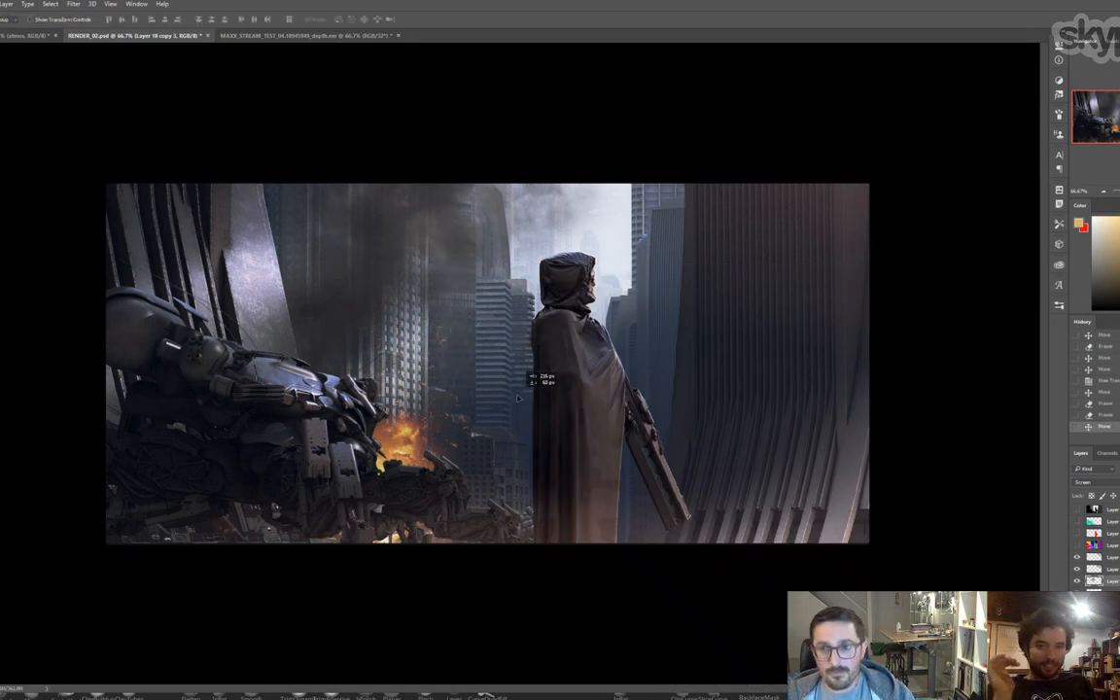
pyautogui.hotkey('ctrl', 't')
pyautogui.moveTo(583, 225); pyautogui.dragTo(550, 250)
pyautogui.press('Return')
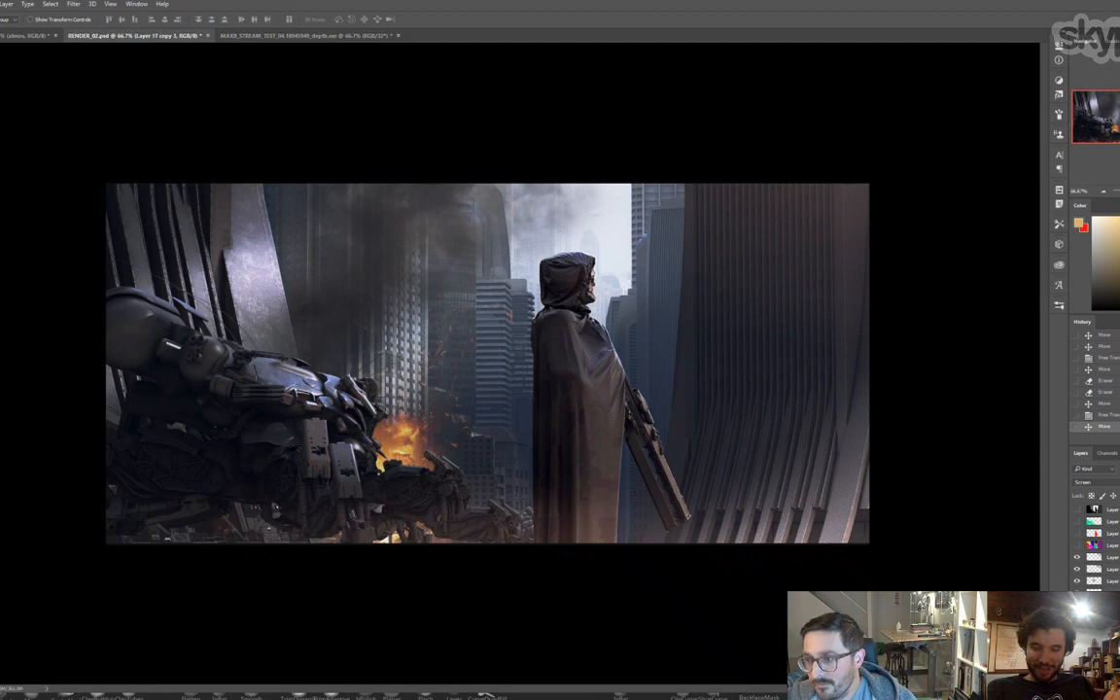
# - Select the glow layer and add a duplicate of it across the base of the right-hand building
pyautogui.hotkey('alt', '[')
pyautogui.moveTo(498, 542); pyautogui.dragTo(844, 571)
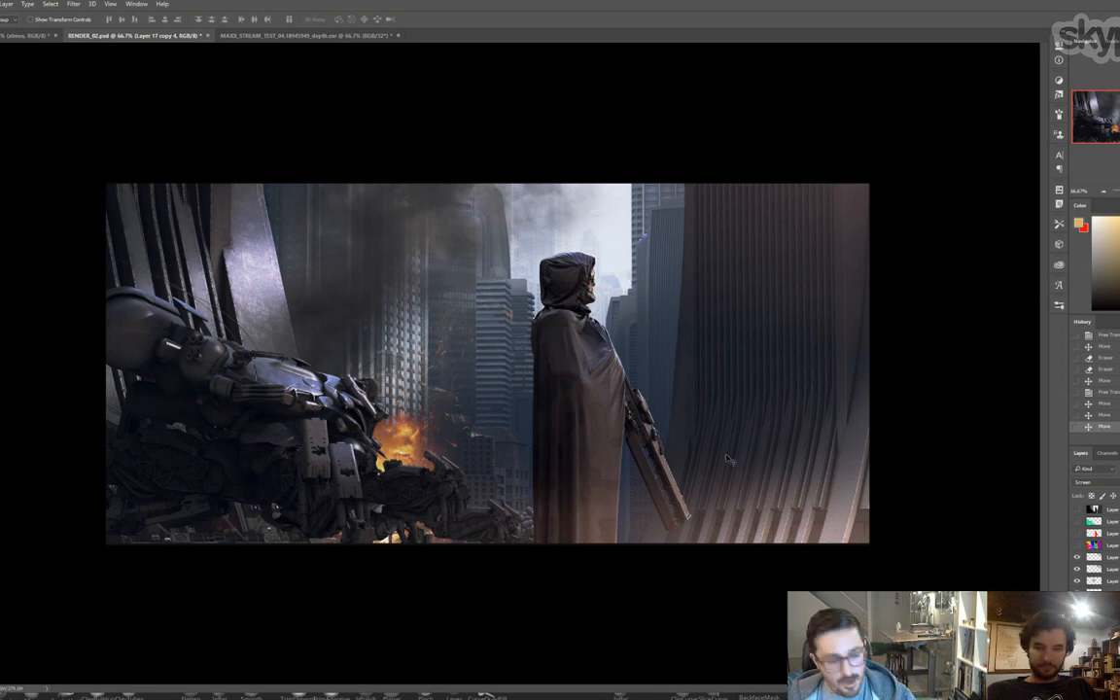
pyautogui.moveTo(702, 480); pyautogui.dragTo(843, 542)
# - Erase parts of the new glow copy on the right-hand building with the soft brush and shift the glow slightly
pyautogui.press('b')
pyautogui.rightClick(770, 447)
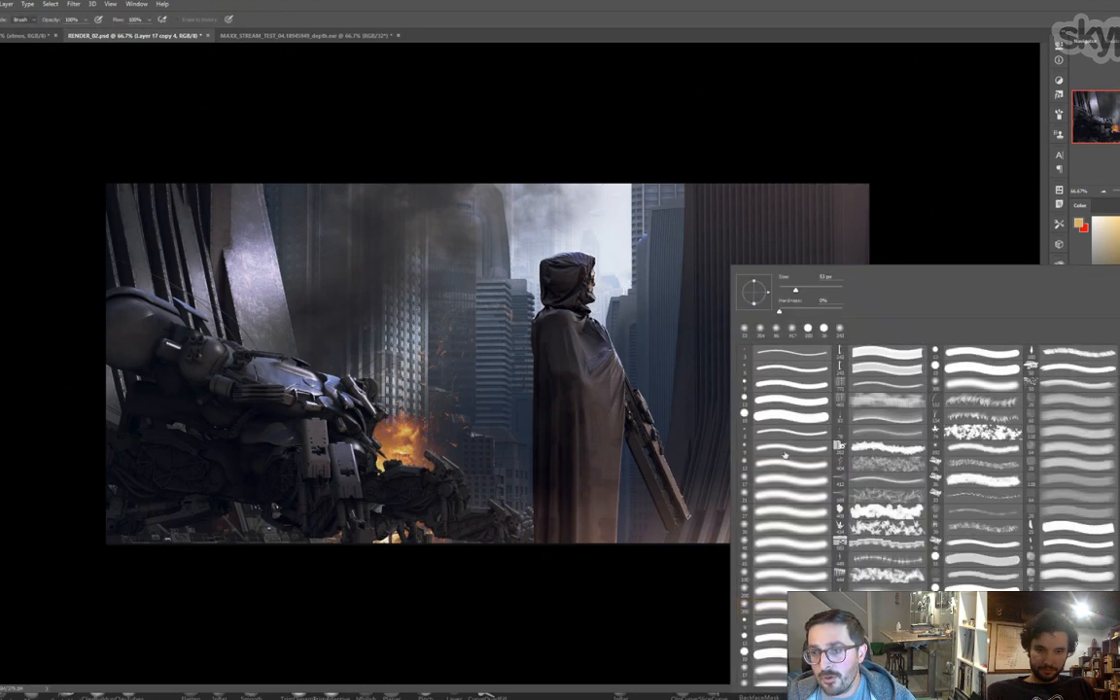
pyautogui.press('Return')
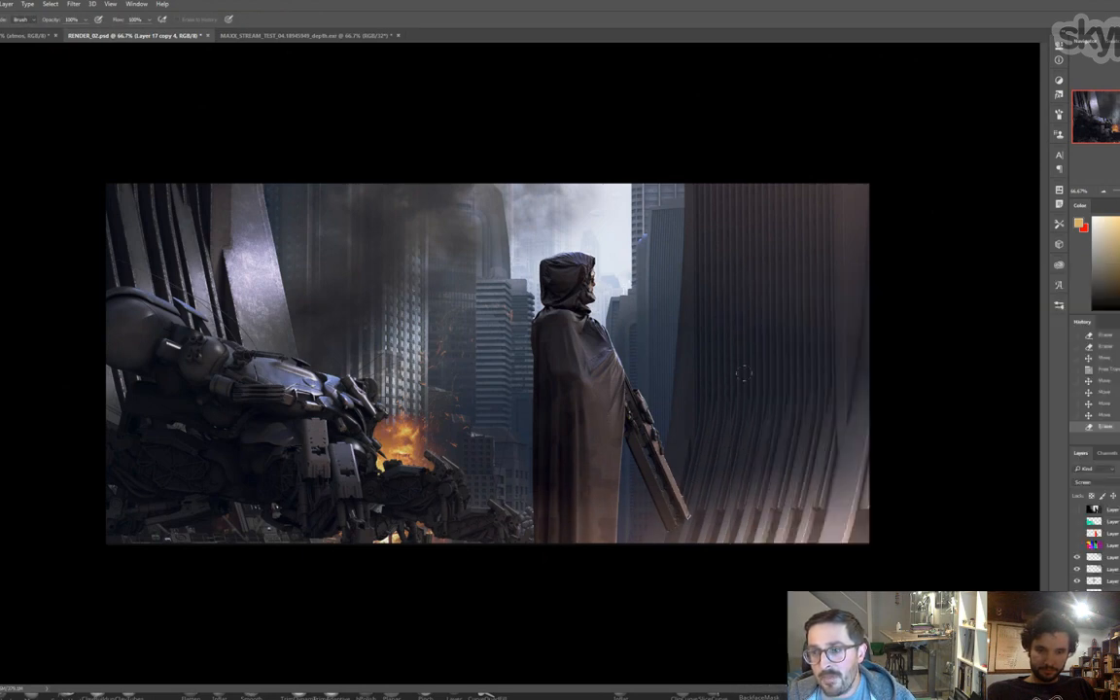
pyautogui.click(840, 389)
pyautogui.press('v')
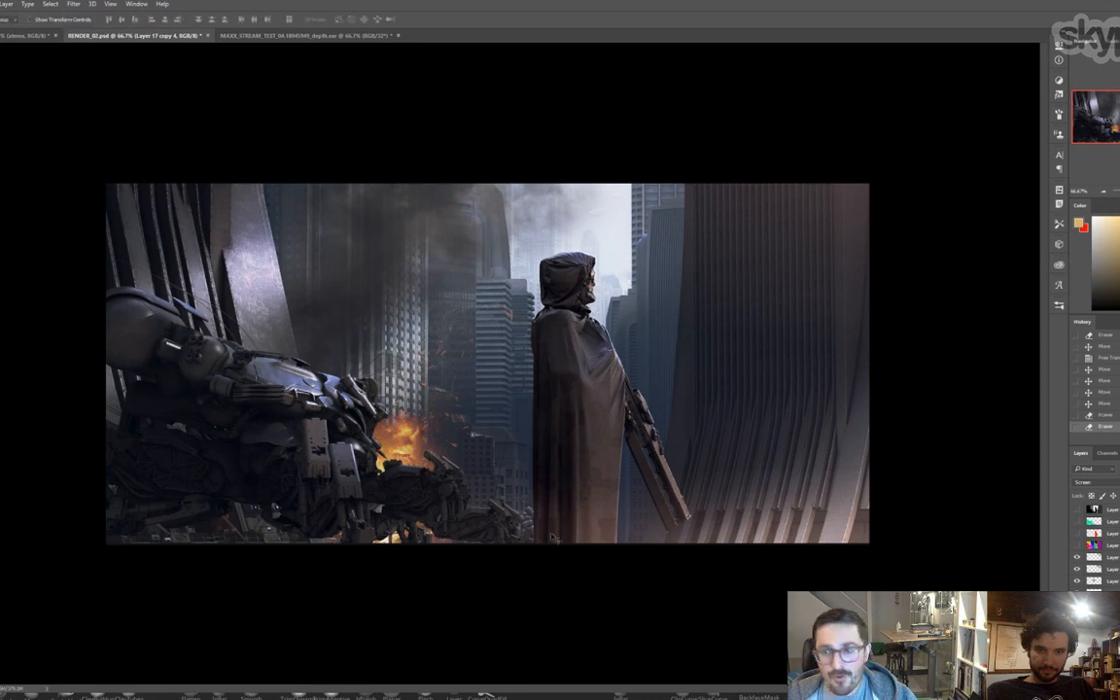
pyautogui.moveTo(548, 509); pyautogui.dragTo(619, 518)
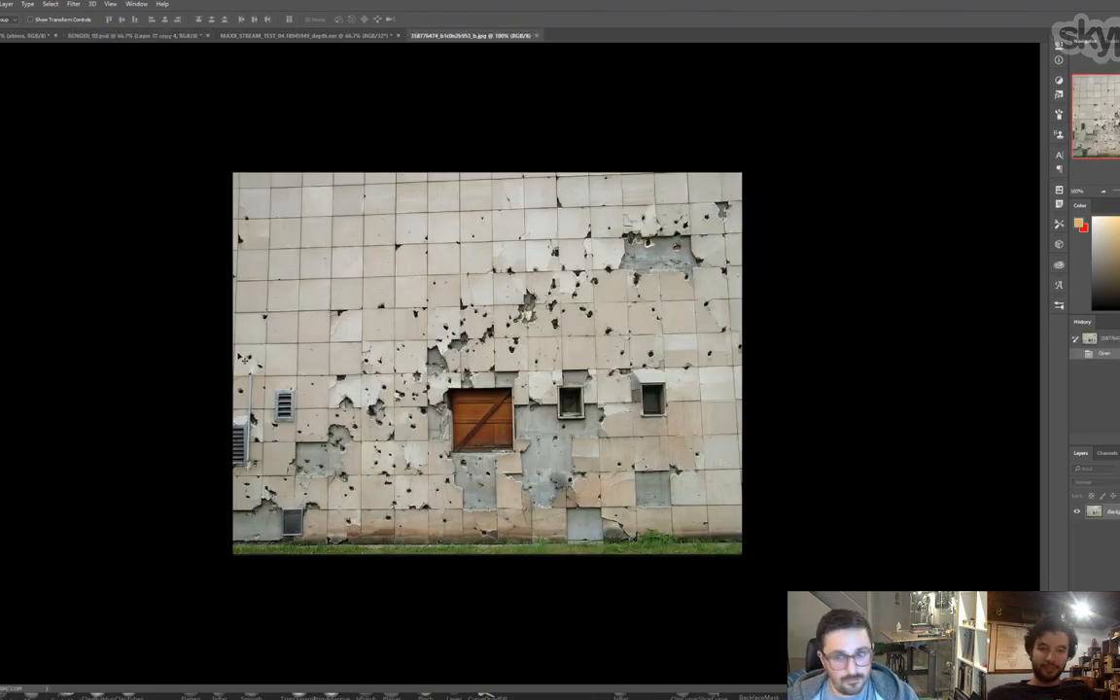
# - Copy the bullet-damaged tiled wall from its photo without the grass strip and close the photo
pyautogui.hotkey('ctrl', 'a')
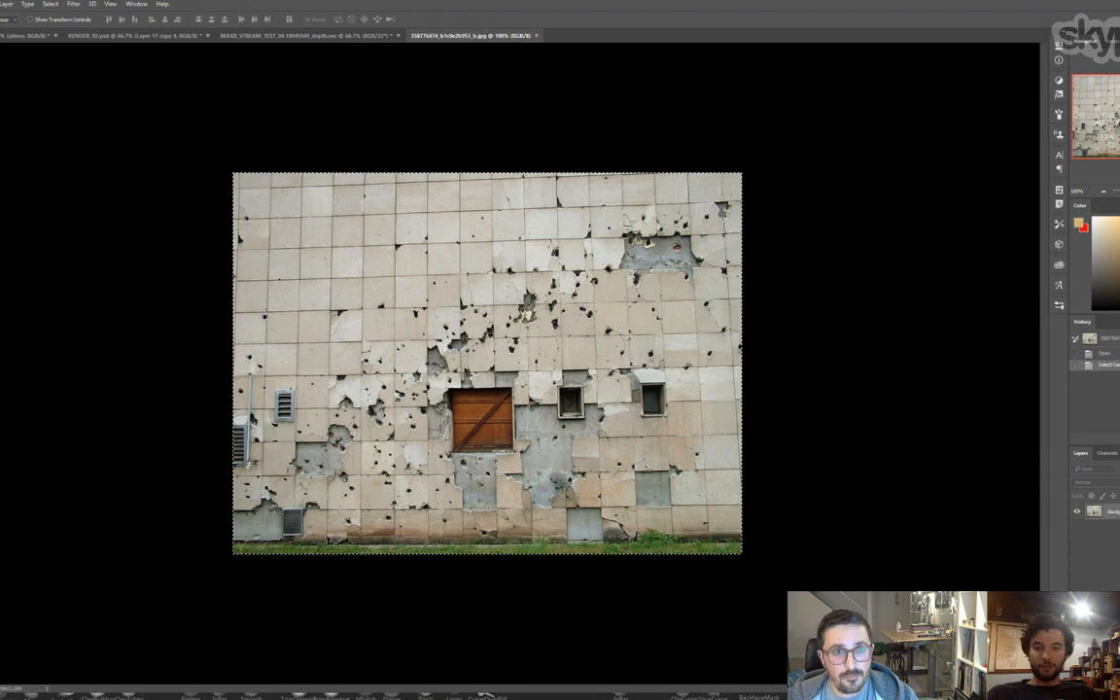
pyautogui.press('m')
pyautogui.hotkey('ctrl', 'd')
pyautogui.moveTo(233, 172); pyautogui.dragTo(815, 533)
pyautogui.hotkey('ctrl', 'w')
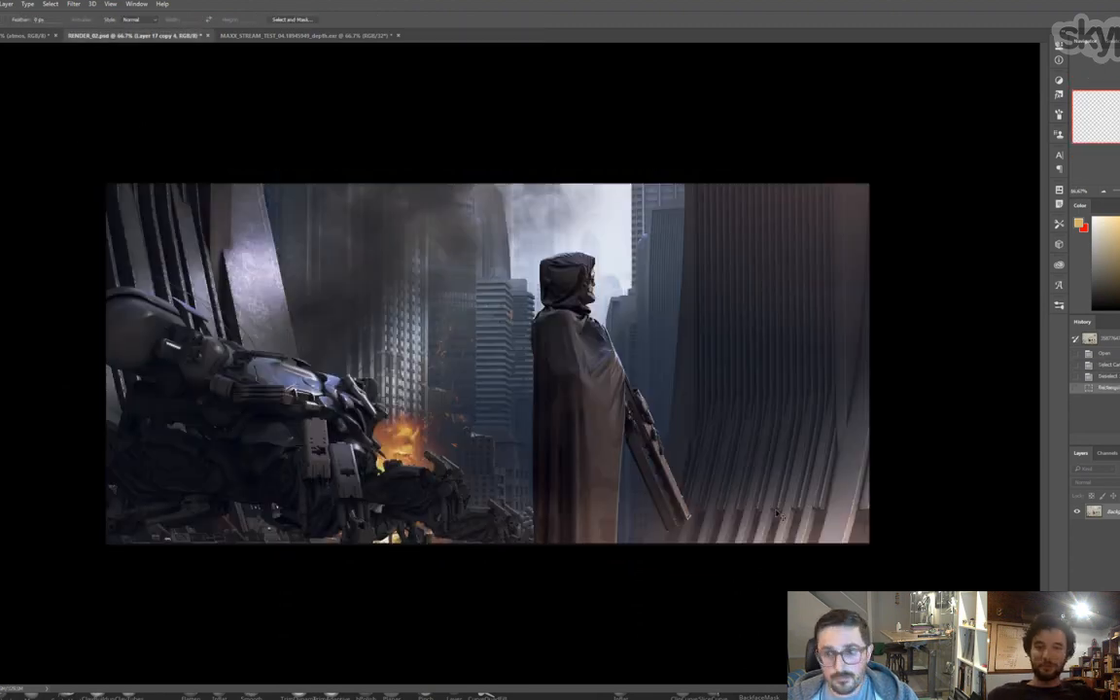
# - Paste the damaged wall texture into the render, place it over the mech side and set its blending mode to Darken
pyautogui.scroll(-5, 1096, 544)
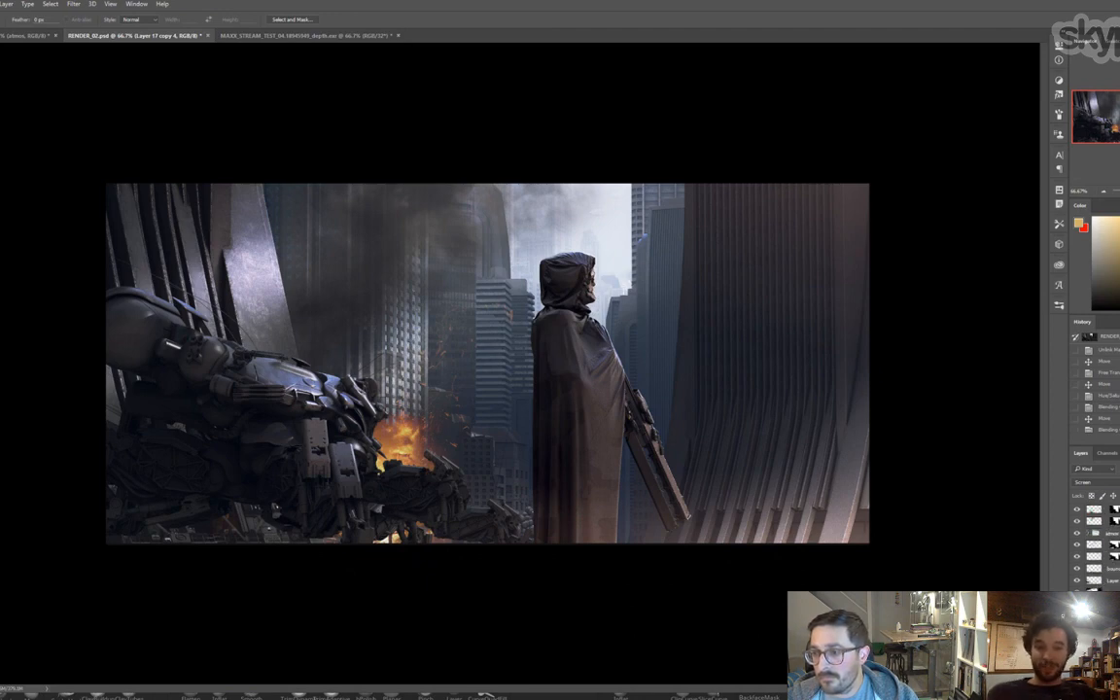
pyautogui.hotkey('ctrl', 'v')
pyautogui.press('v')
pyautogui.moveTo(673, 411); pyautogui.dragTo(439, 412)
pyautogui.click(1082, 482)
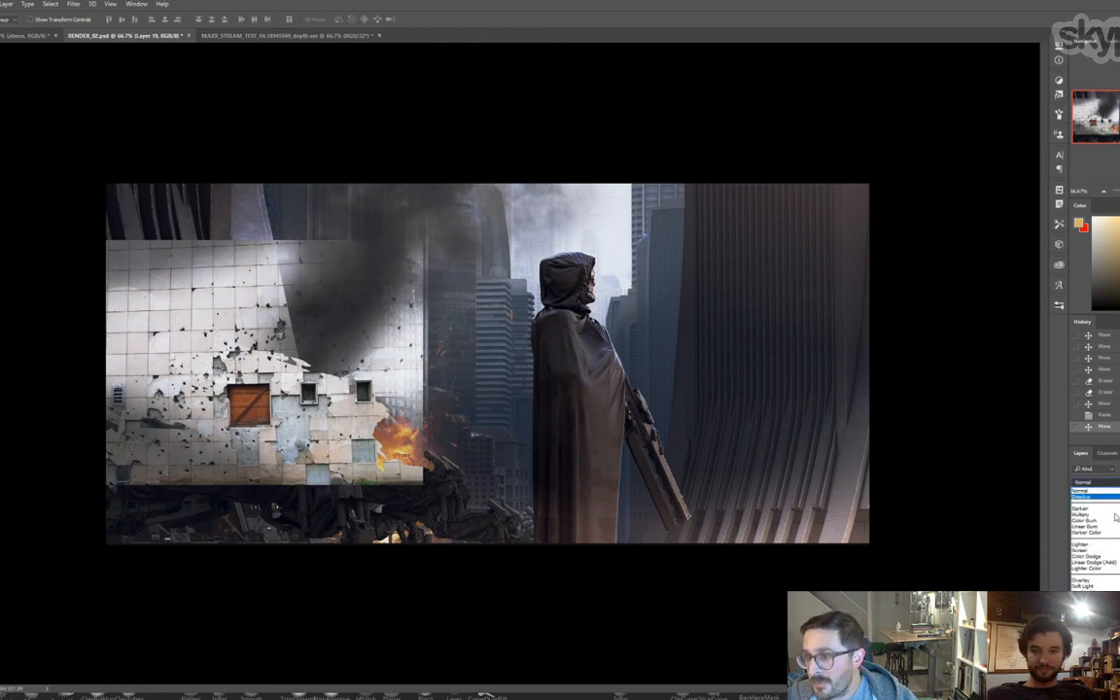
pyautogui.click(1081, 509)
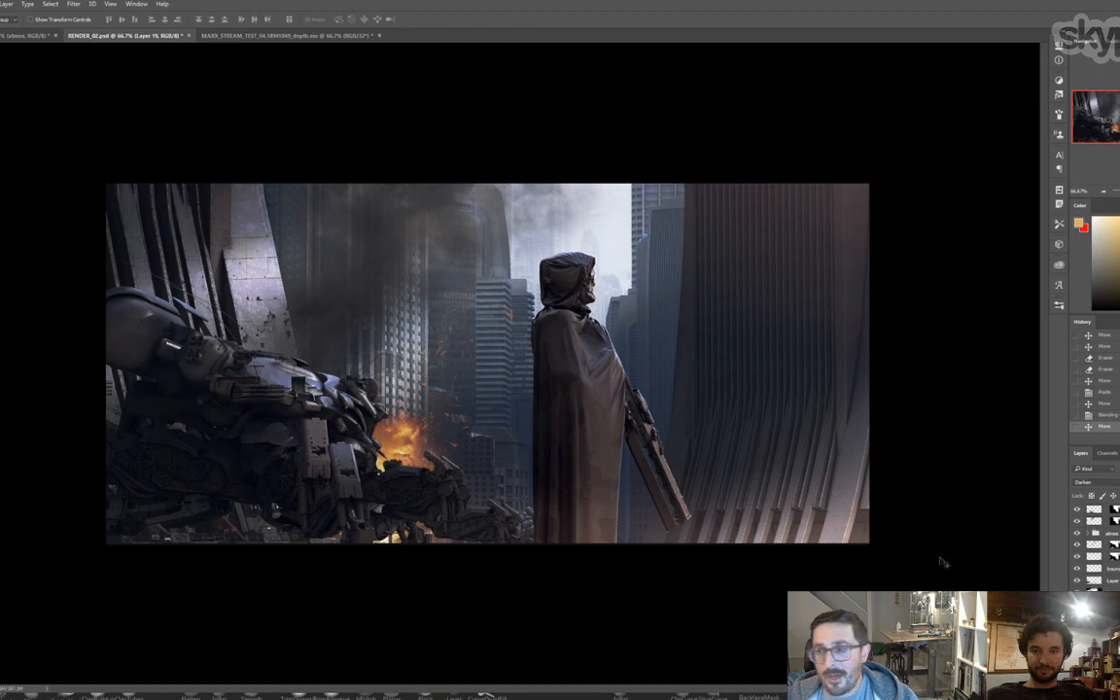
# - Mask the wall texture using the combined figure and mech mask-layer selections, and invert the layer mask
pyautogui.scroll(5, 1095, 545)
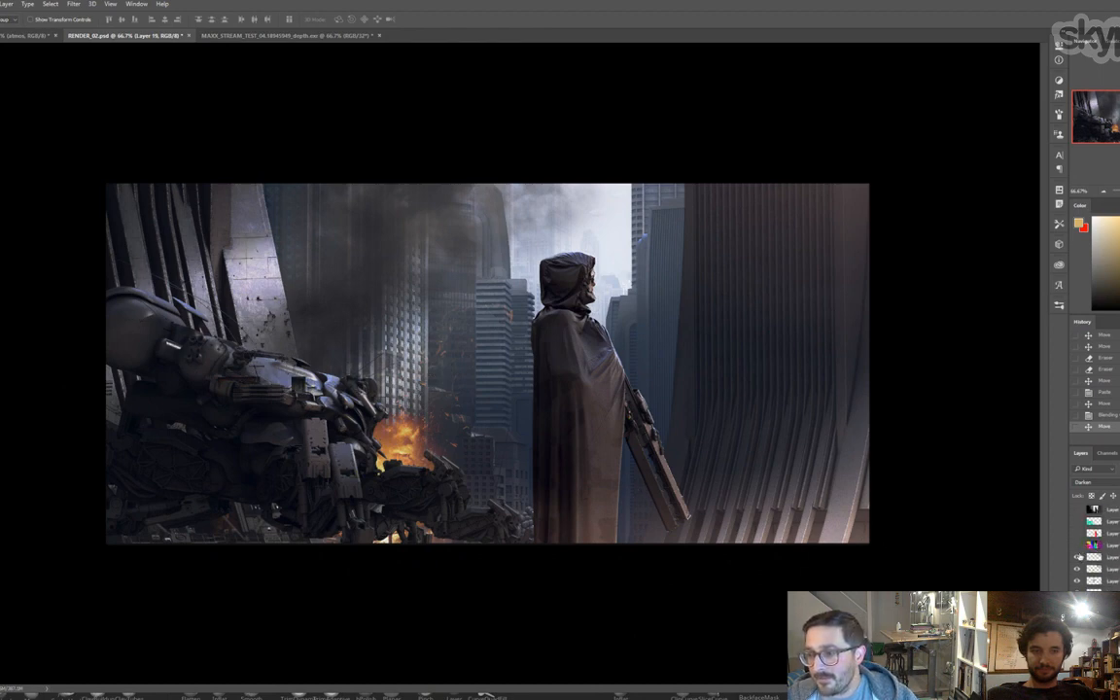
pyautogui.click(1076, 533)
pyautogui.click(1076, 521)
pyautogui.keyDown('ctrl'); pyautogui.click(1094, 533); pyautogui.keyUp('ctrl')
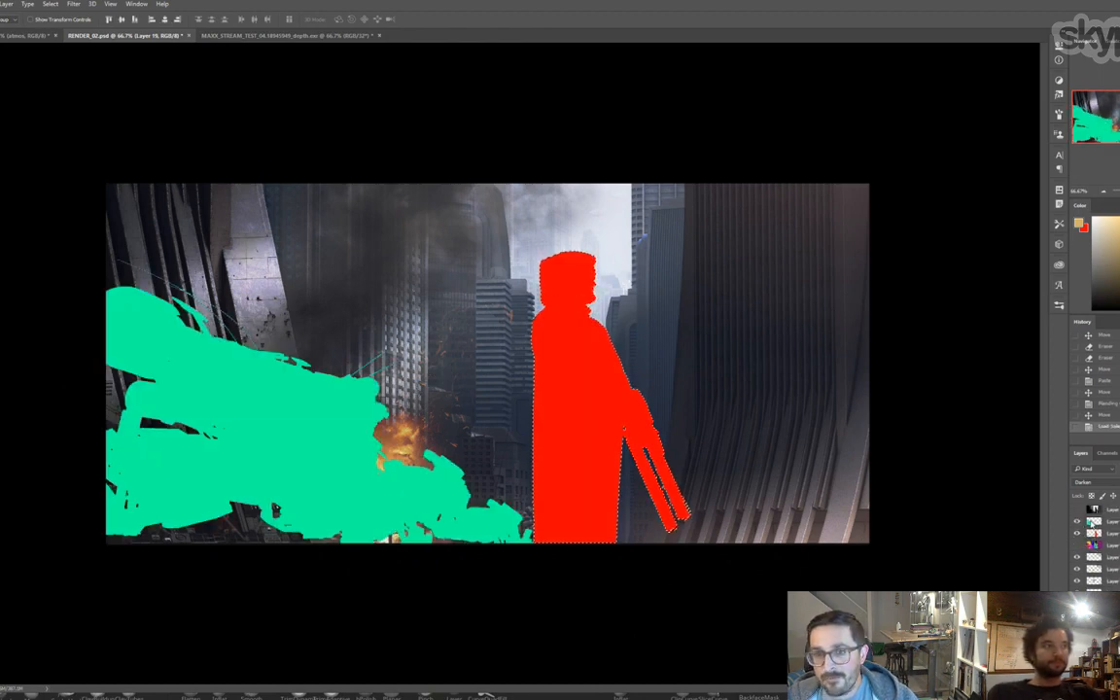
pyautogui.keyDown('ctrl'); pyautogui.keyDown('shift'); pyautogui.click(1093, 522); pyautogui.keyUp('shift'); pyautogui.keyUp('ctrl')
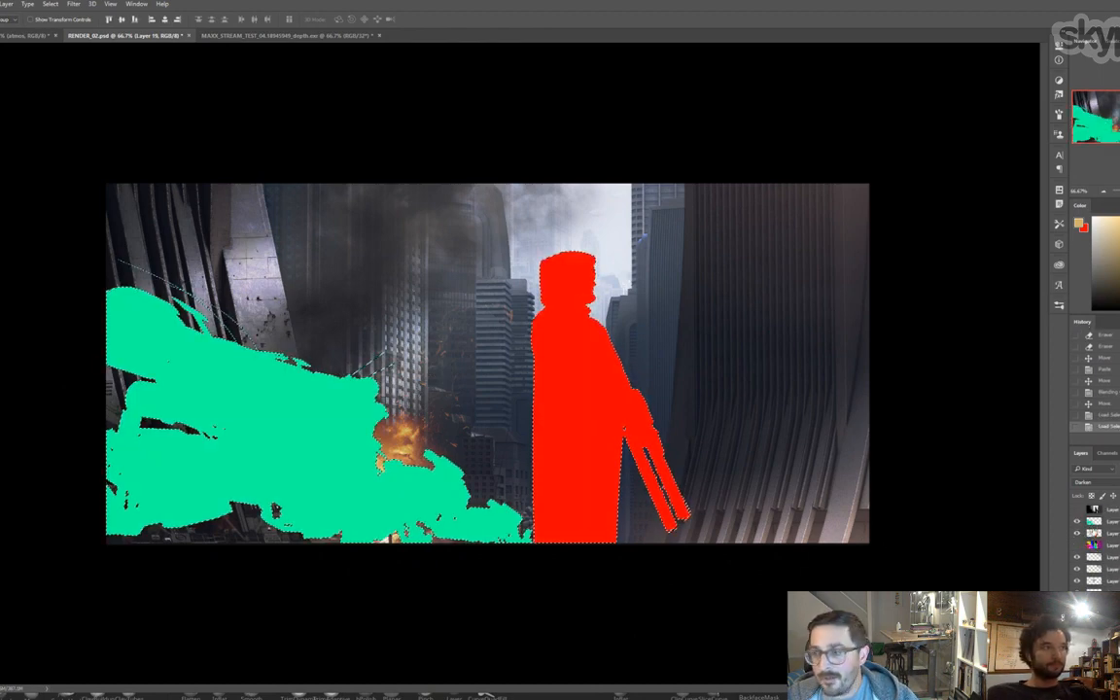
pyautogui.click(1076, 534)
pyautogui.scroll(-5, 1084, 534)
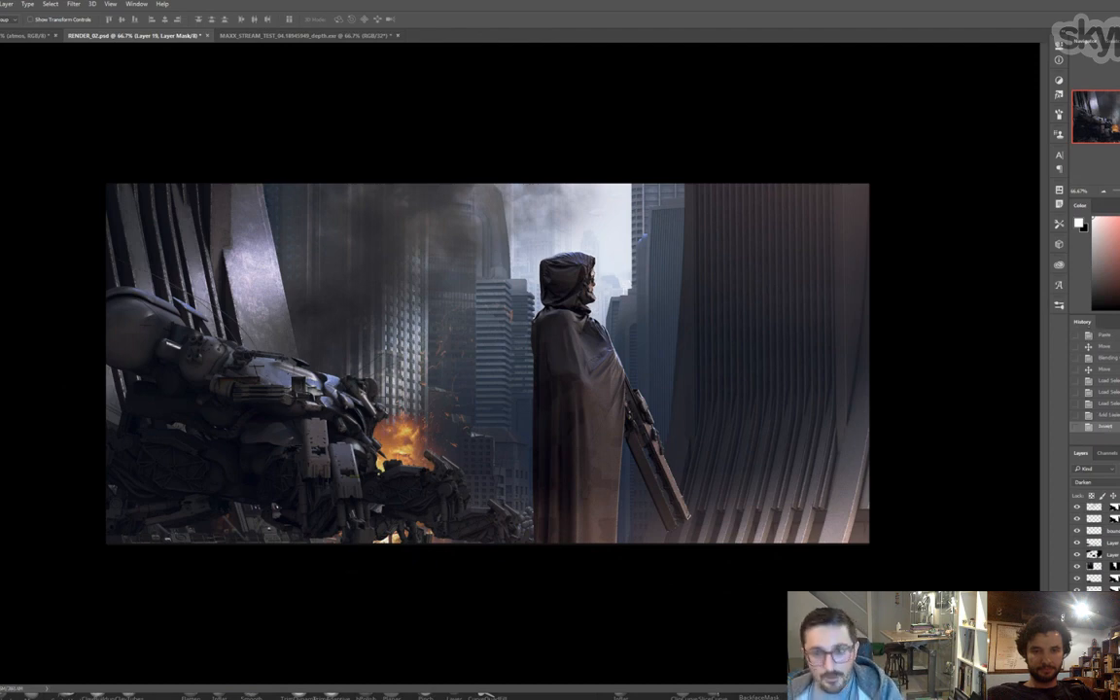
pyautogui.hotkey('ctrl', 'i')
# - Unlink the wall texture from its mask, reposition it over the slanted metal panel and erase its unwanted upper part
pyautogui.click(1105, 506)
pyautogui.click(1094, 507)
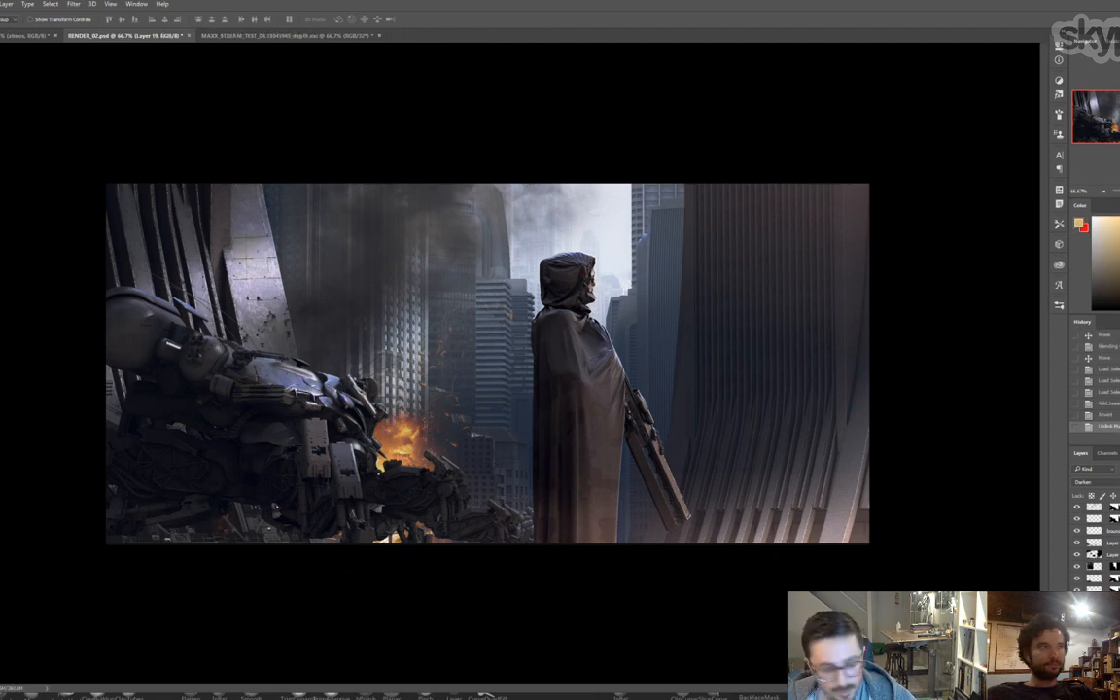
pyautogui.moveTo(534, 377); pyautogui.dragTo(489, 355)
pyautogui.press('e')
pyautogui.moveTo(250, 183); pyautogui.dragTo(219, 233)
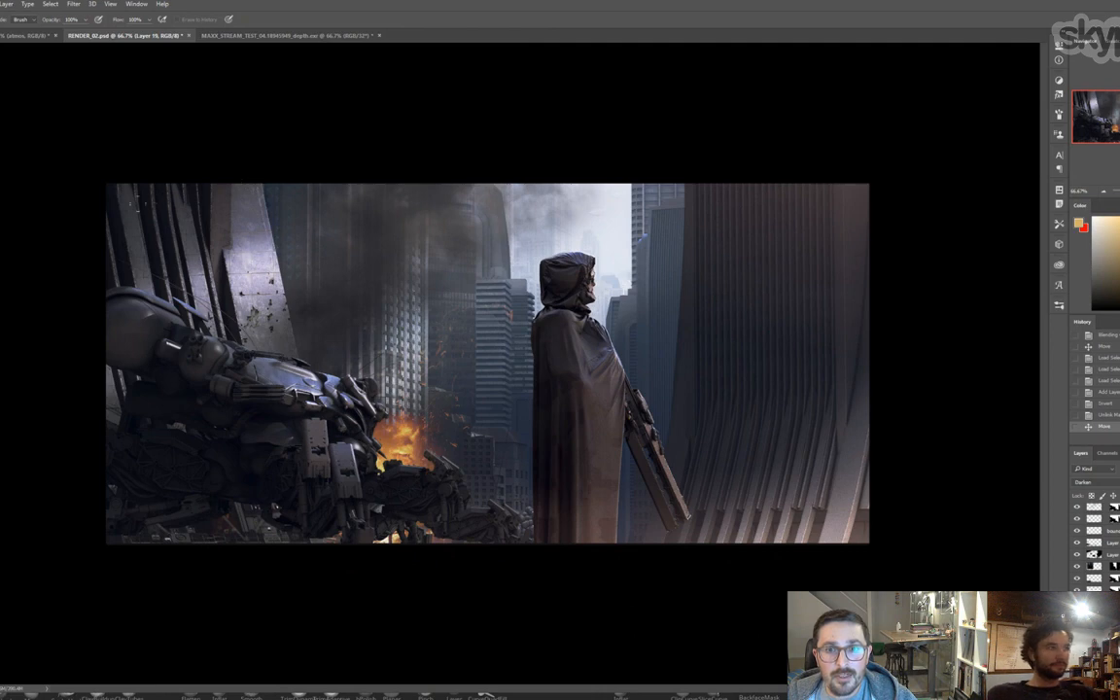
pyautogui.press('v')
pyautogui.moveTo(400, 296); pyautogui.dragTo(486, 352)
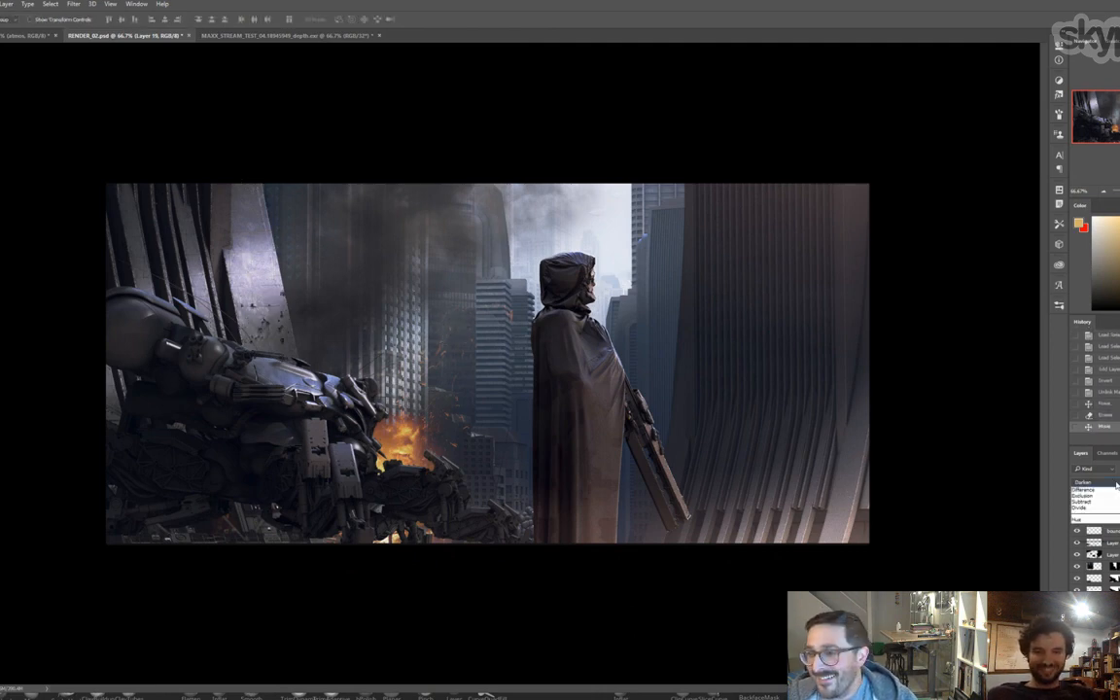
# - Brighten the wall texture with Levels using a white input of about 219, and shift it down over the panel
pyautogui.hotkey('ctrl', 'l')
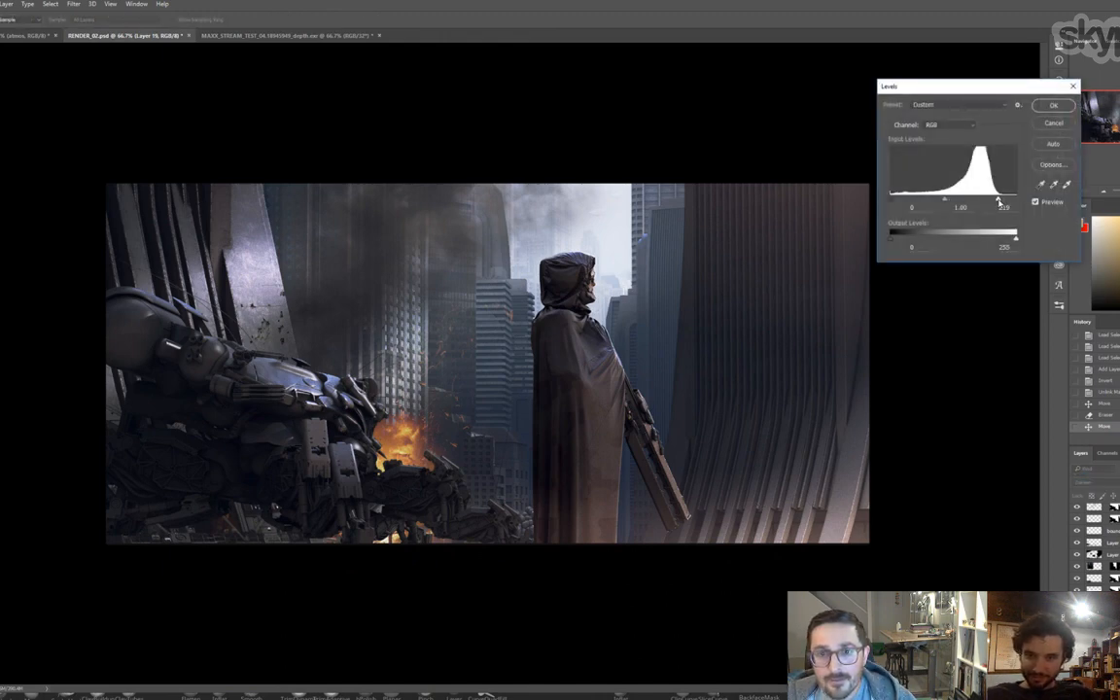
pyautogui.press('Return')
pyautogui.moveTo(411, 283); pyautogui.dragTo(351, 339)
# - Free-transform the wall texture on the slanted panel and place a duplicate of it higher up on the panel
pyautogui.hotkey('ctrl', 't')
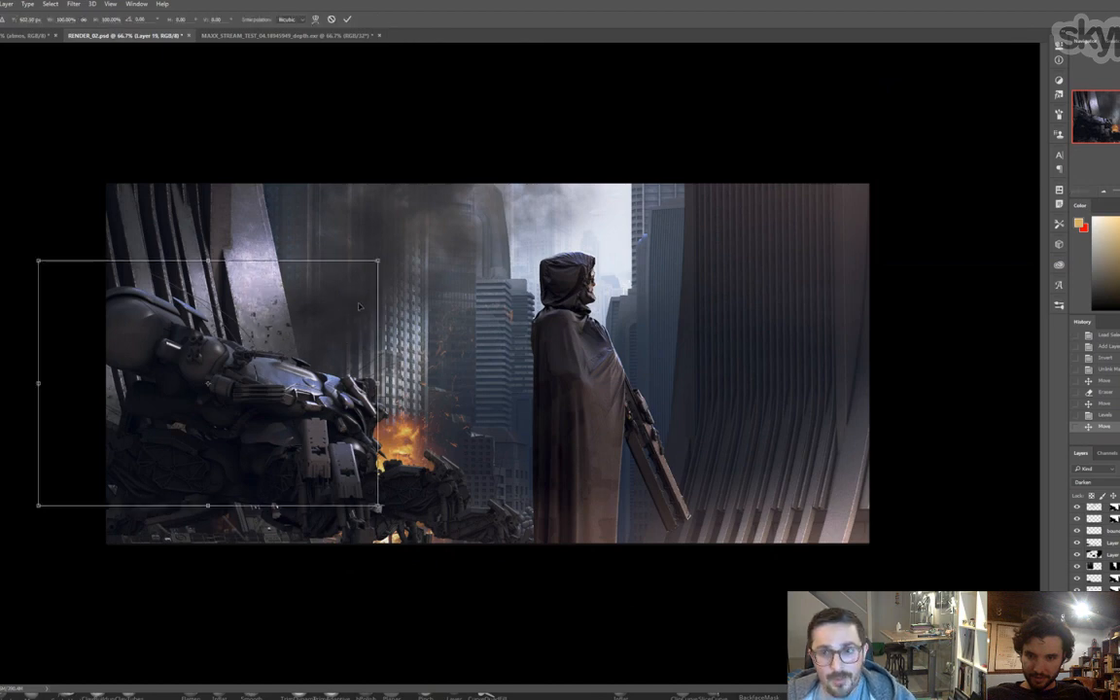
pyautogui.moveTo(343, 233); pyautogui.dragTo(338, 324)
pyautogui.press('Return')
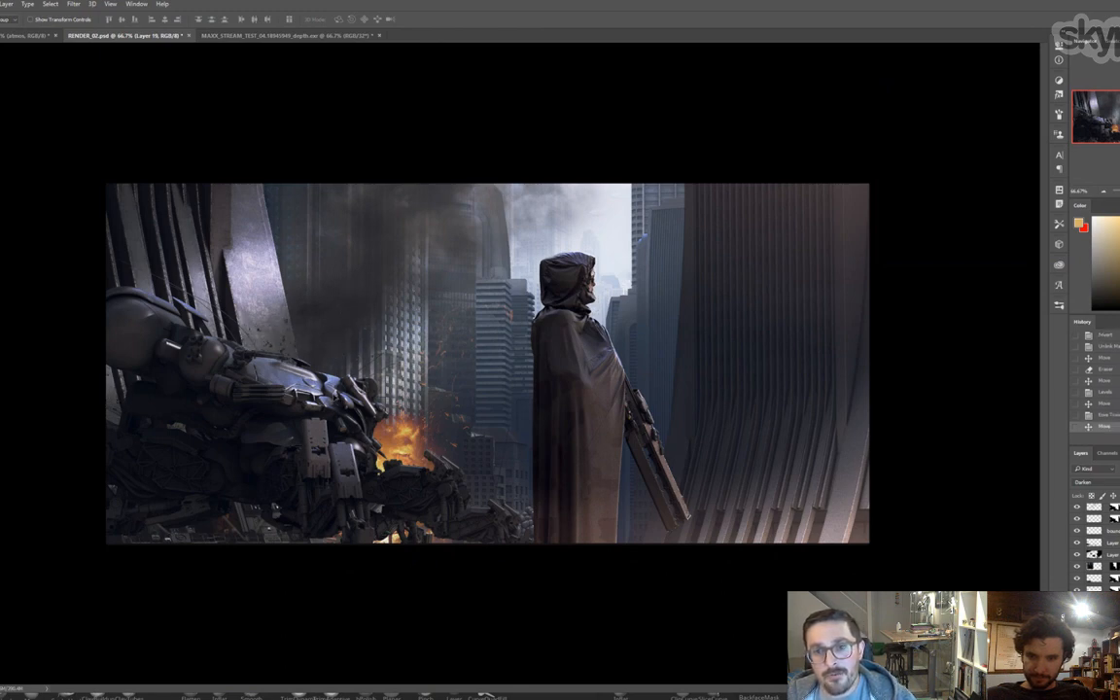
pyautogui.moveTo(341, 384)
pyautogui.mouseDown()
pyautogui.moveTo(333, 378)
pyautogui.moveTo(334, 396)
pyautogui.moveTo(309, 243)
pyautogui.mouseUp()
pyautogui.press('b')
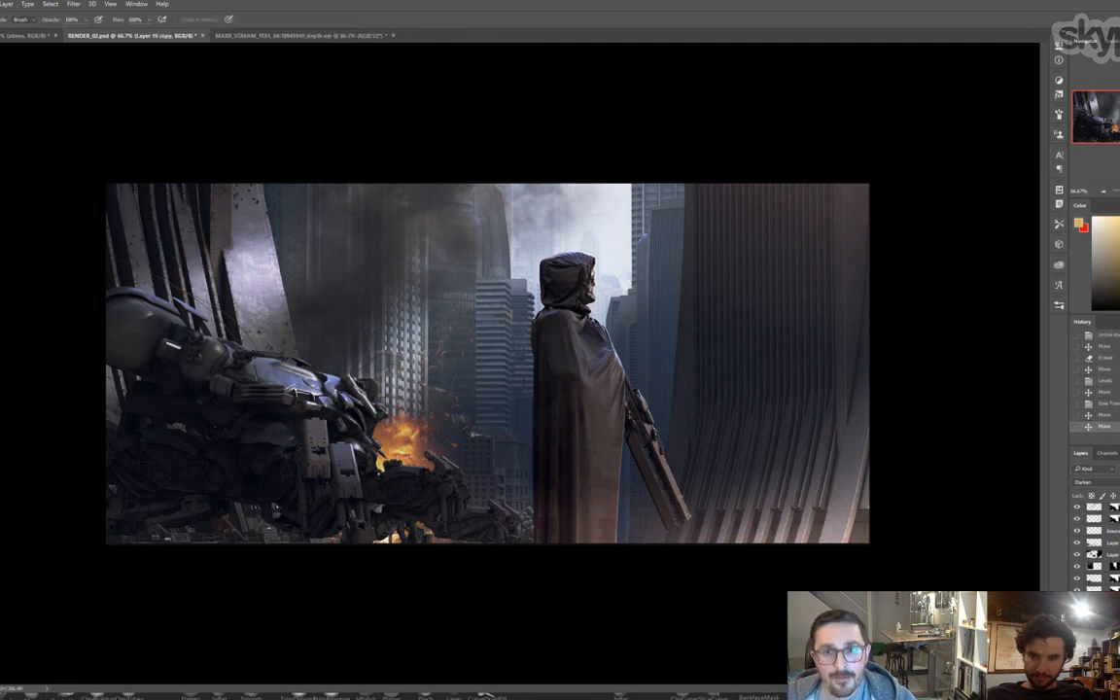
# - Reposition the duplicated wall texture on the slanted metal panel and erase part of it
pyautogui.press('v')
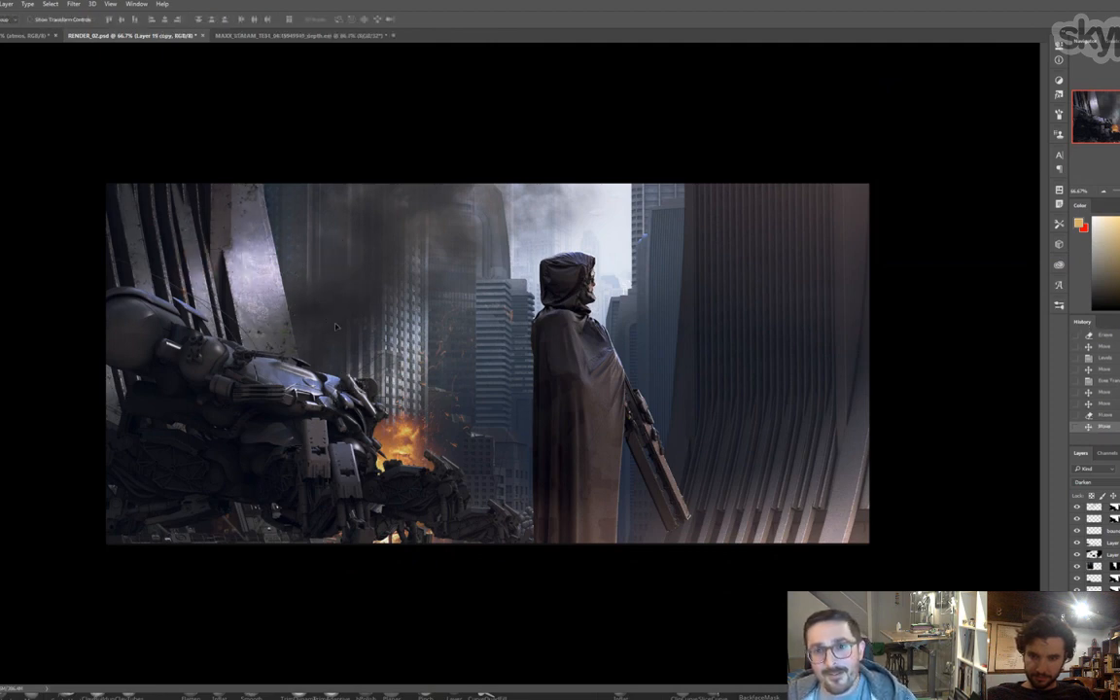
pyautogui.moveTo(336, 327)
pyautogui.mouseDown()
pyautogui.moveTo(254, 337)
pyautogui.moveTo(248, 325)
pyautogui.moveTo(359, 313)
pyautogui.moveTo(378, 297)
pyautogui.mouseUp()
pyautogui.press('e')
pyautogui.click(142, 282)
pyautogui.press('v')
# - Place another duplicate of the wall texture lower down over the mech, and invert its layer mask
pyautogui.moveTo(439, 320); pyautogui.dragTo(286, 366)
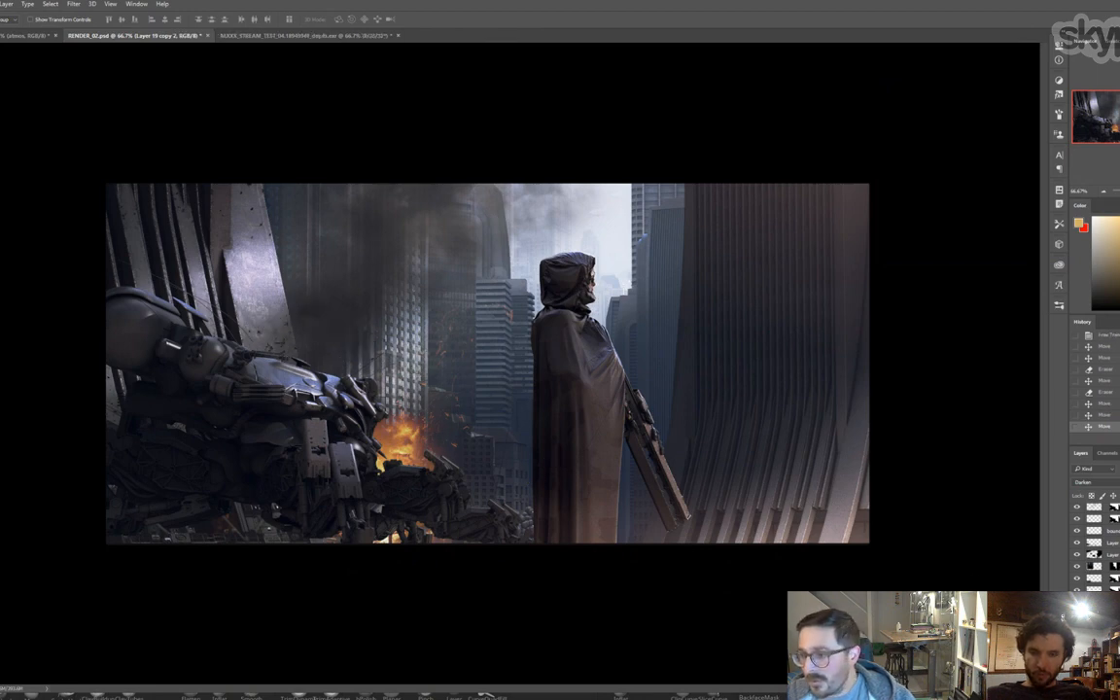
pyautogui.hotkey('ctrl', '\\')
pyautogui.hotkey('ctrl', 'i')
pyautogui.moveTo(515, 411); pyautogui.dragTo(423, 387)
pyautogui.hotkey('ctrl', '2')
pyautogui.moveTo(356, 412); pyautogui.dragTo(406, 418)
# - Rotate the new wall-texture duplicate with Free Transform and reposition it over the mech
pyautogui.hotkey('ctrl', 't')
pyautogui.moveTo(478, 397); pyautogui.dragTo(502, 486)
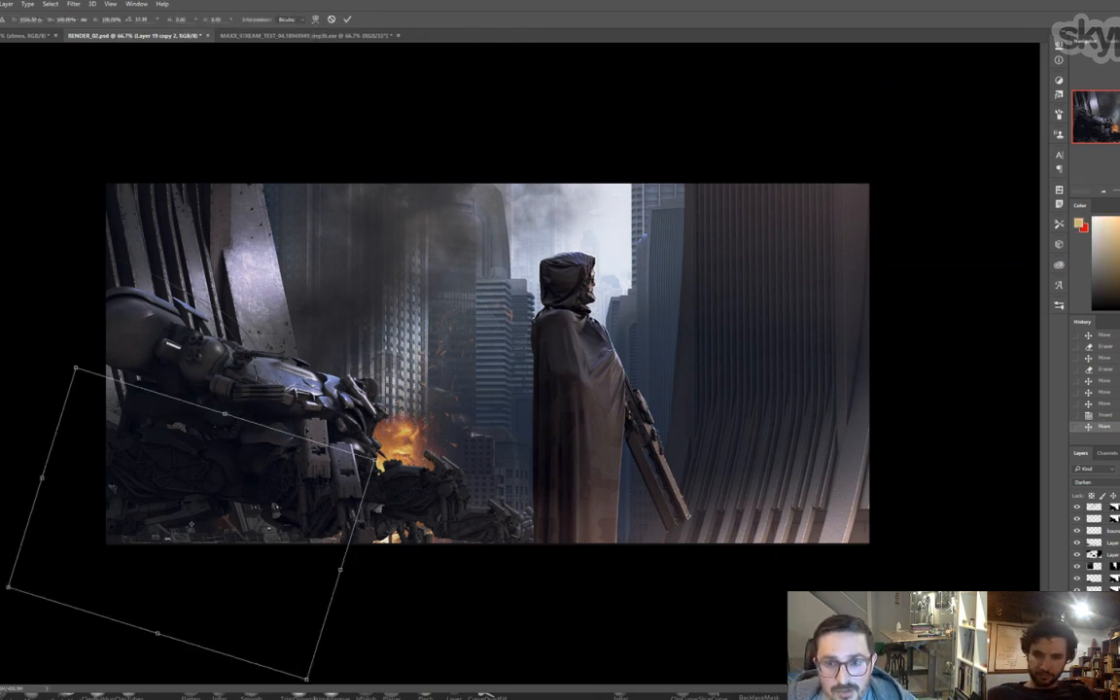
pyautogui.moveTo(221, 458); pyautogui.dragTo(324, 424)
pyautogui.press('Return')
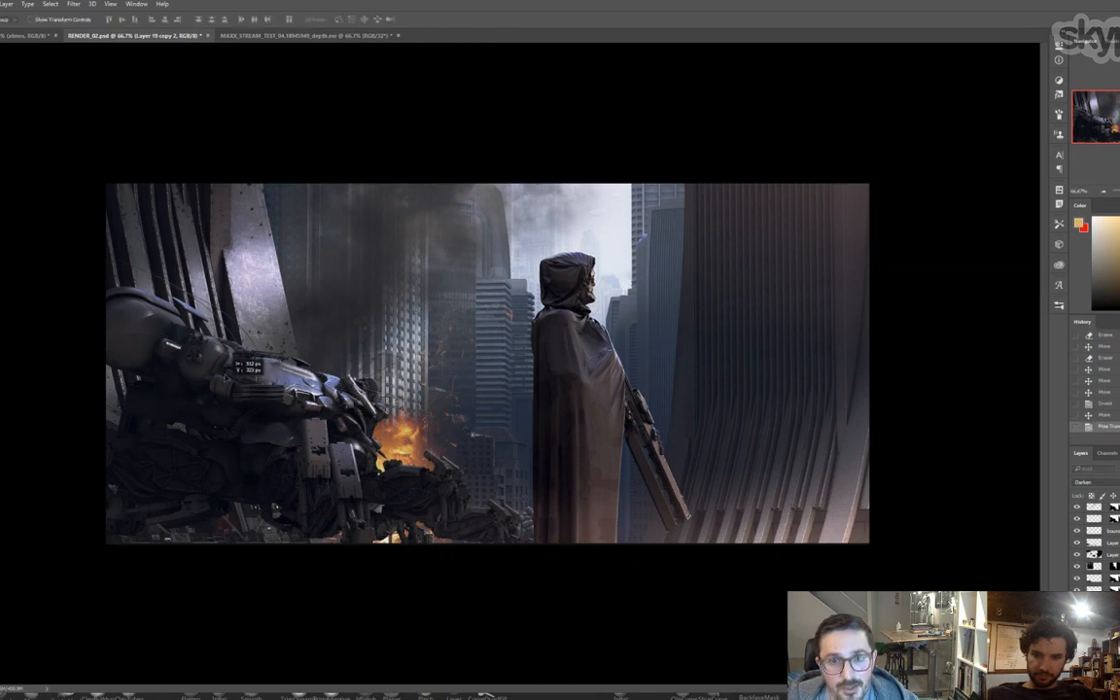
pyautogui.moveTo(280, 340); pyautogui.dragTo(369, 489)
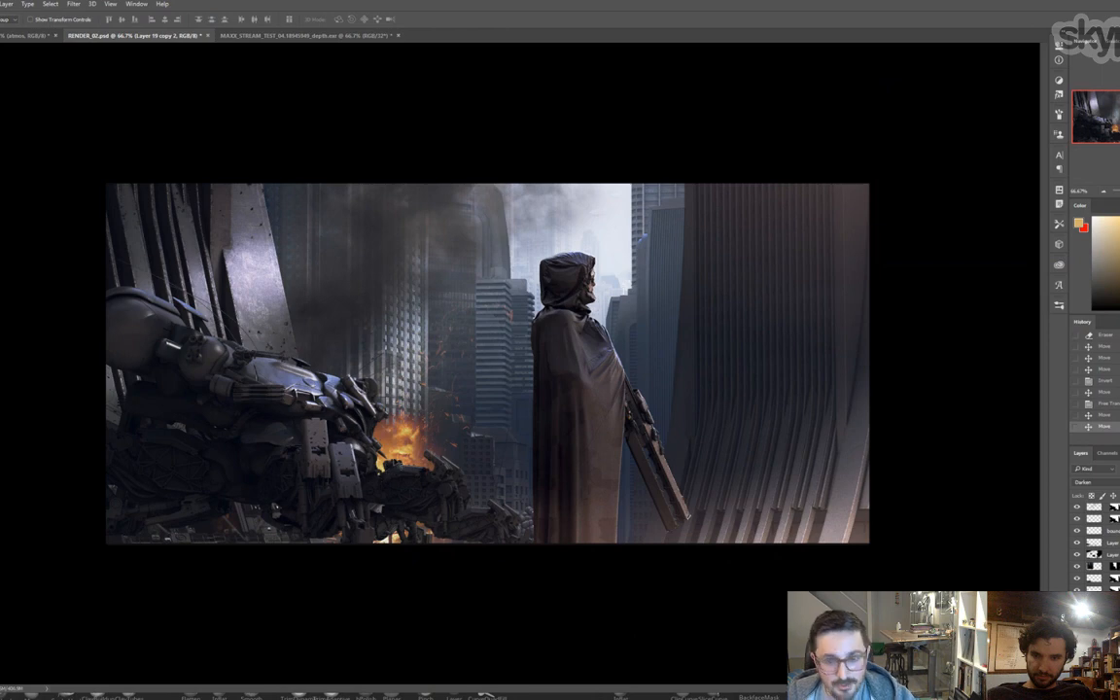
# - Scale the wall texture on the mech down proportionally to about 77% and shift it slightly
pyautogui.hotkey('ctrl', 't')
pyautogui.moveTo(433, 322); pyautogui.dragTo(393, 358)
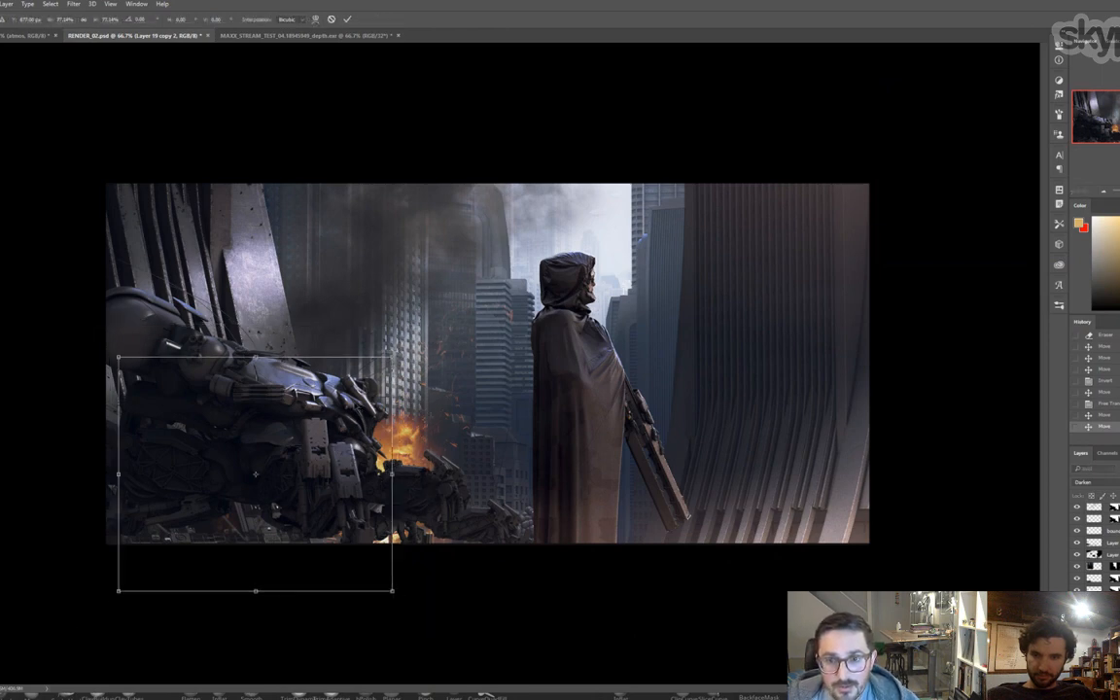
pyautogui.press('Return')
pyautogui.moveTo(342, 410); pyautogui.dragTo(379, 433)
# - Place a further duplicate of the wall texture higher on the mech's body and free-transform it to fit
pyautogui.moveTo(394, 478); pyautogui.dragTo(345, 428)
pyautogui.hotkey('ctrl', 't')
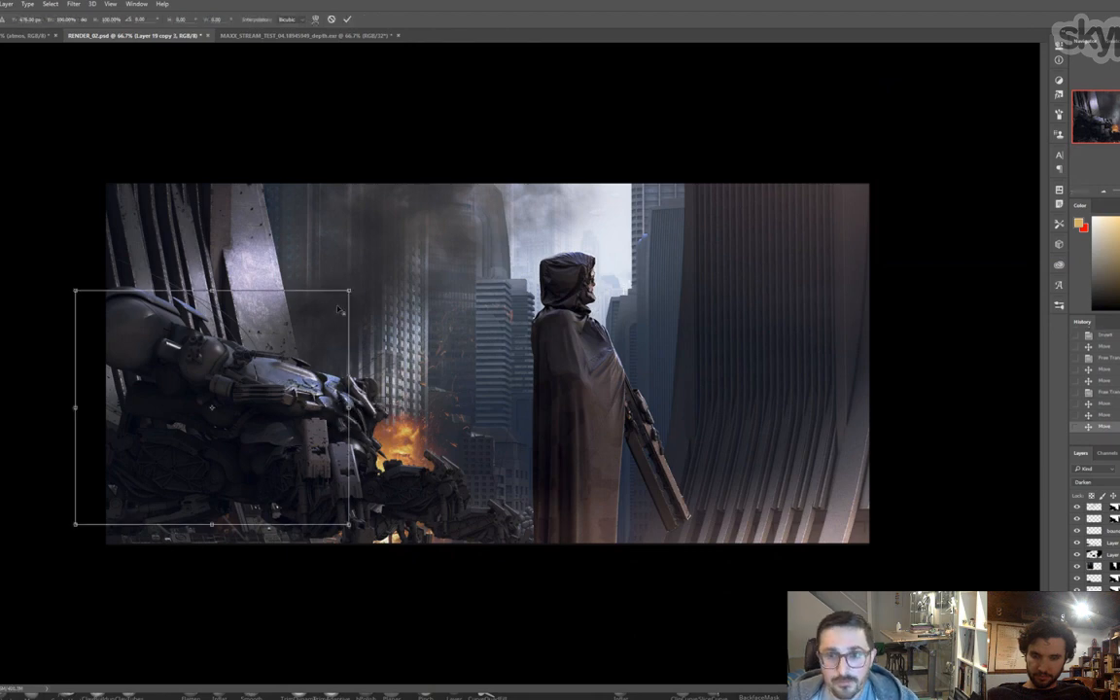
pyautogui.moveTo(336, 303); pyautogui.dragTo(315, 352)
pyautogui.press('Return')
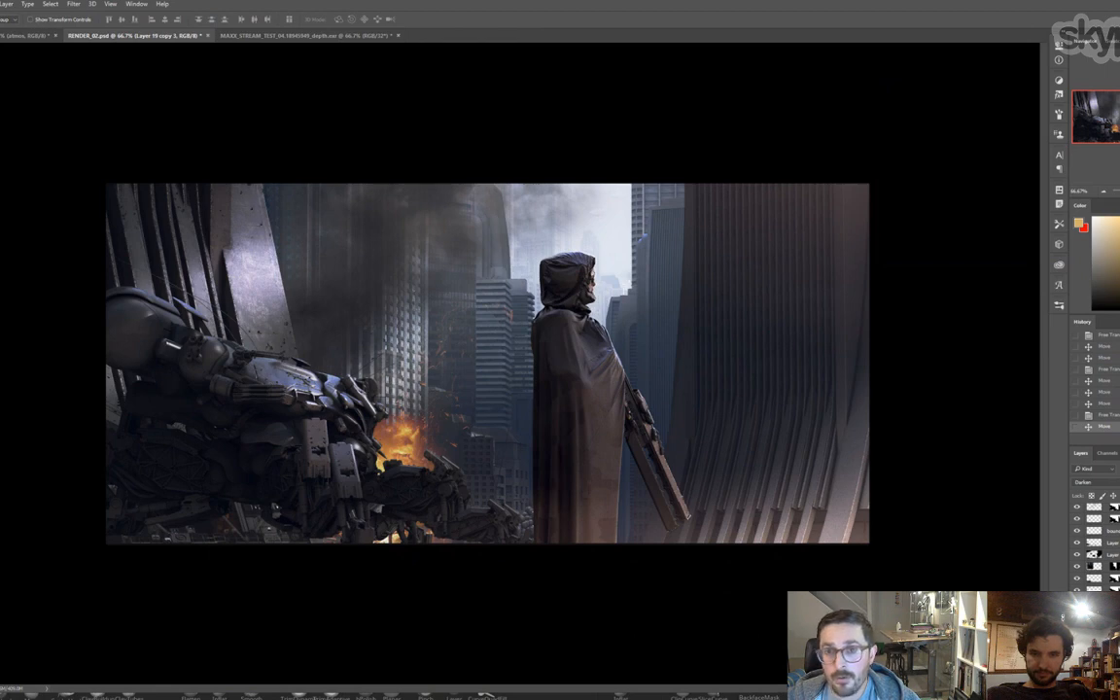
# - Erase the upper part of the wall texture on the slanted panel, and shift the texture down
pyautogui.moveTo(491, 289)
pyautogui.mouseDown()
pyautogui.moveTo(506, 288)
pyautogui.moveTo(467, 272)
pyautogui.moveTo(485, 283)
pyautogui.mouseUp()
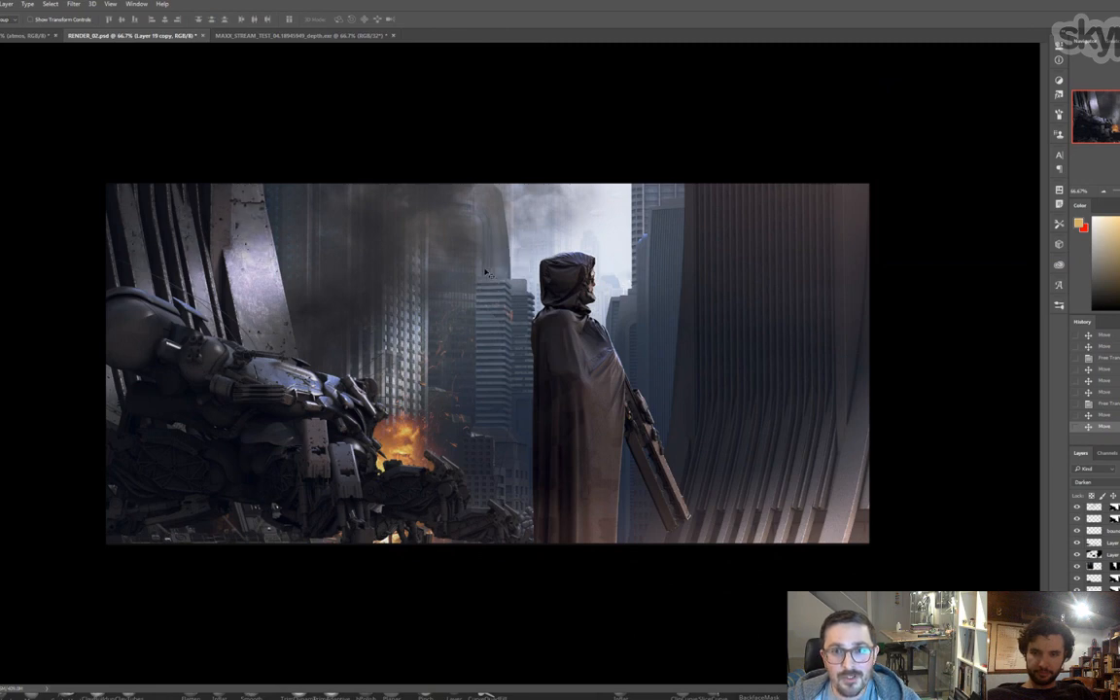
pyautogui.press('e')
pyautogui.moveTo(217, 175); pyautogui.dragTo(255, 214)
pyautogui.press('v')
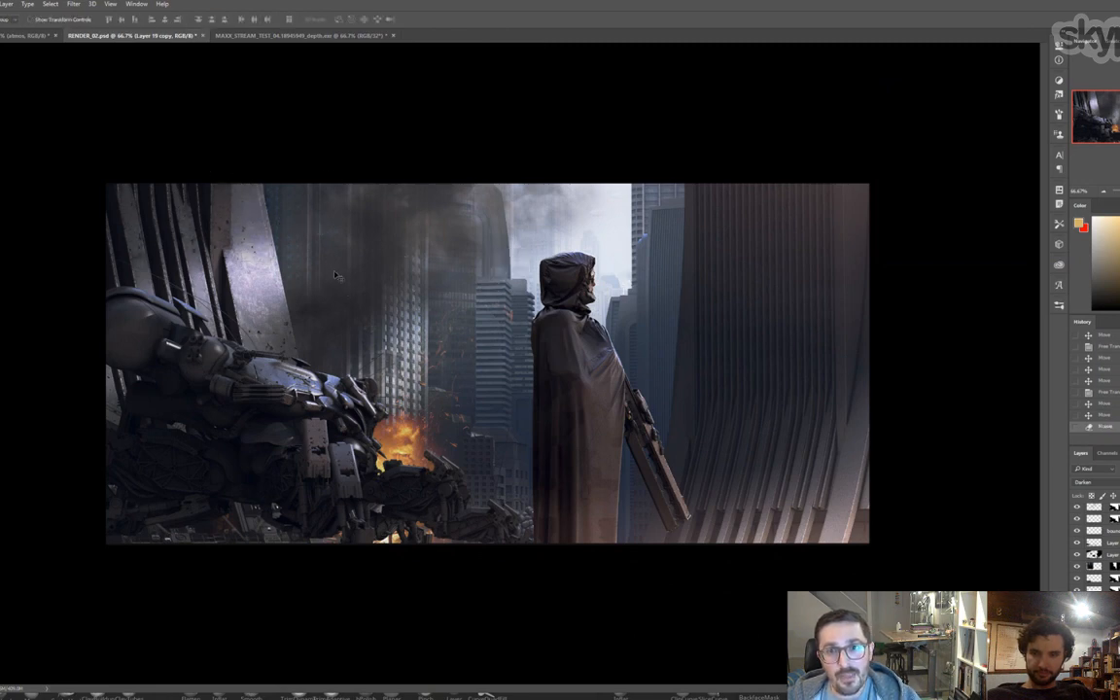
pyautogui.moveTo(327, 289)
pyautogui.mouseDown()
pyautogui.moveTo(311, 335)
pyautogui.moveTo(310, 320)
pyautogui.mouseUp()
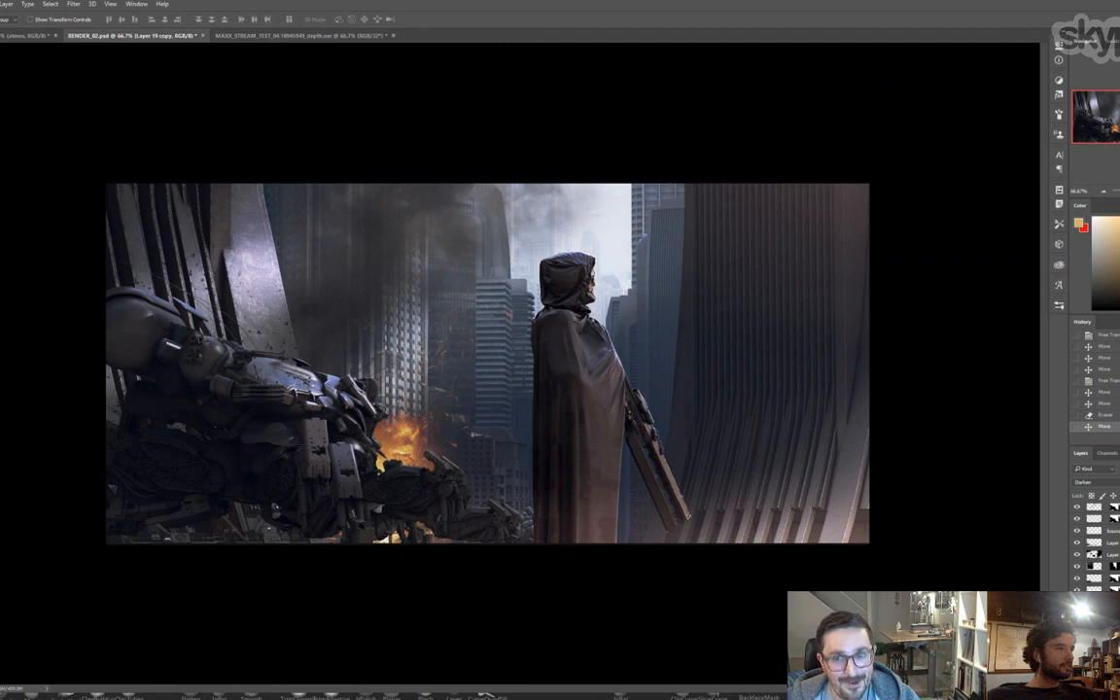
# - Duplicate the wall texture on the slanted panel and scale the copy to about 60% width and 82% height
pyautogui.moveTo(242, 311); pyautogui.dragTo(289, 282)
pyautogui.hotkey('ctrl', 't')
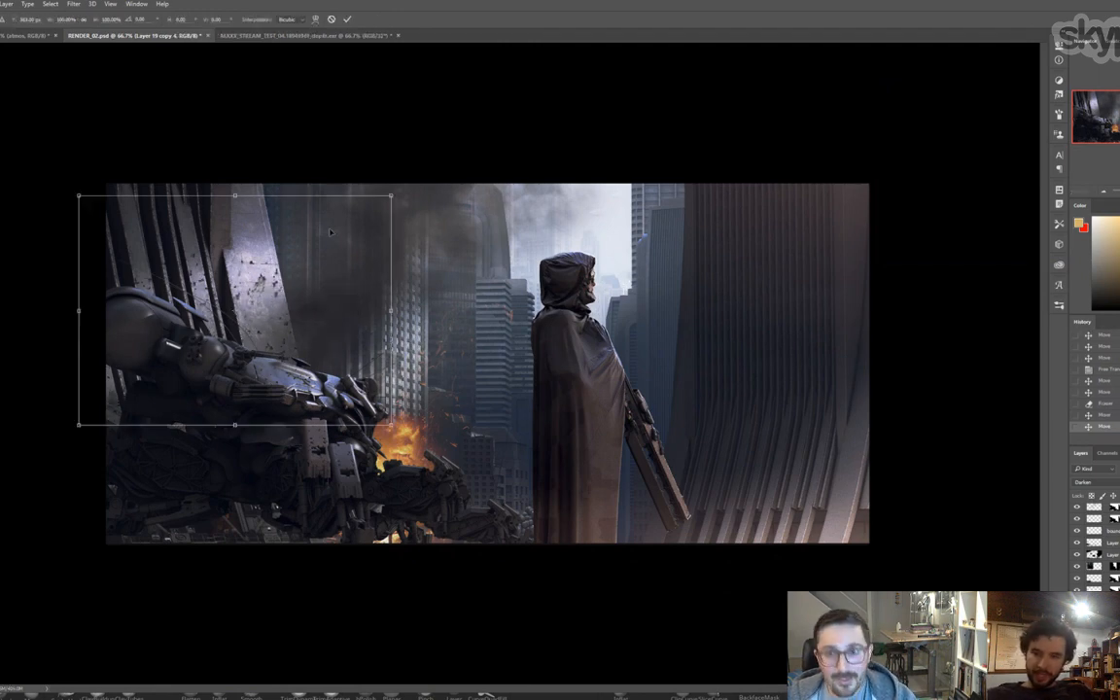
pyautogui.moveTo(391, 310); pyautogui.dragTo(349, 310)
pyautogui.moveTo(349, 197); pyautogui.dragTo(328, 219)
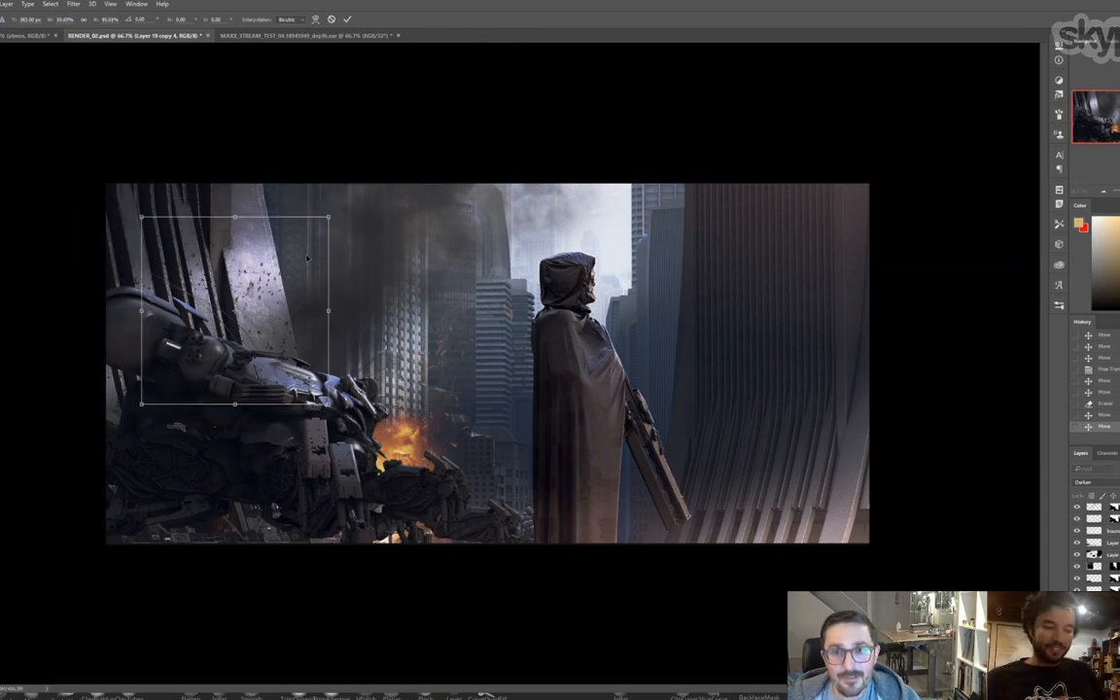
pyautogui.press('Return')
# - Move the scaled wall-texture duplicate around the slanted panel until its chipped marks break up the metal surface
pyautogui.moveTo(303, 279); pyautogui.dragTo(324, 307)
pyautogui.moveTo(322, 302); pyautogui.dragTo(330, 304)
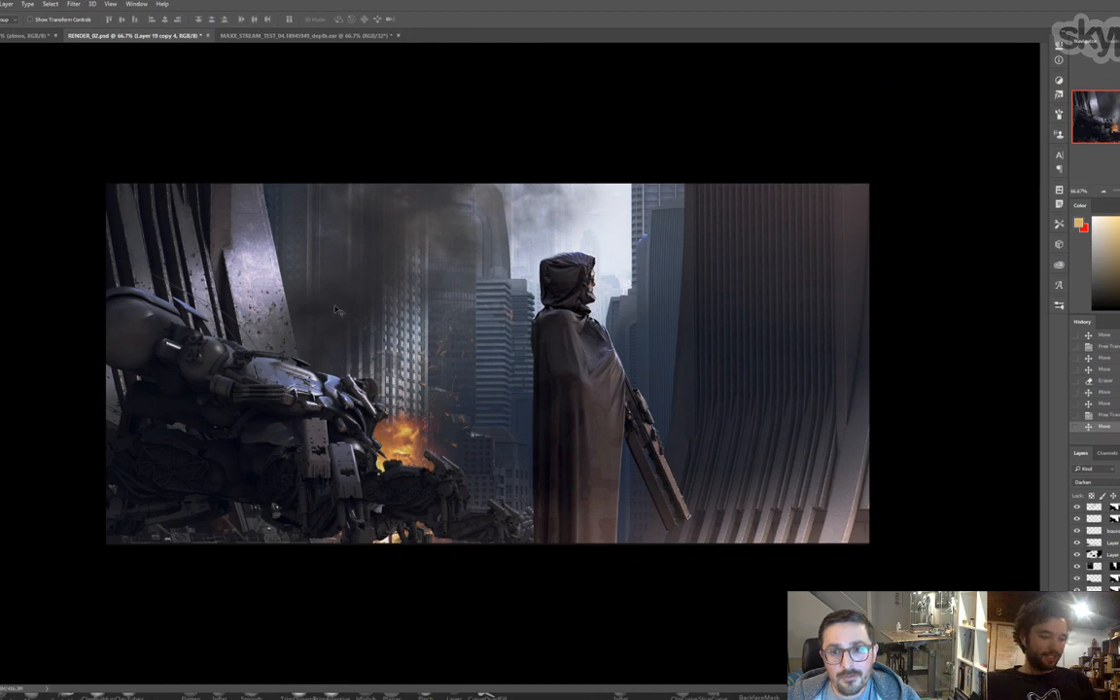
pyautogui.moveTo(321, 352); pyautogui.dragTo(270, 209)
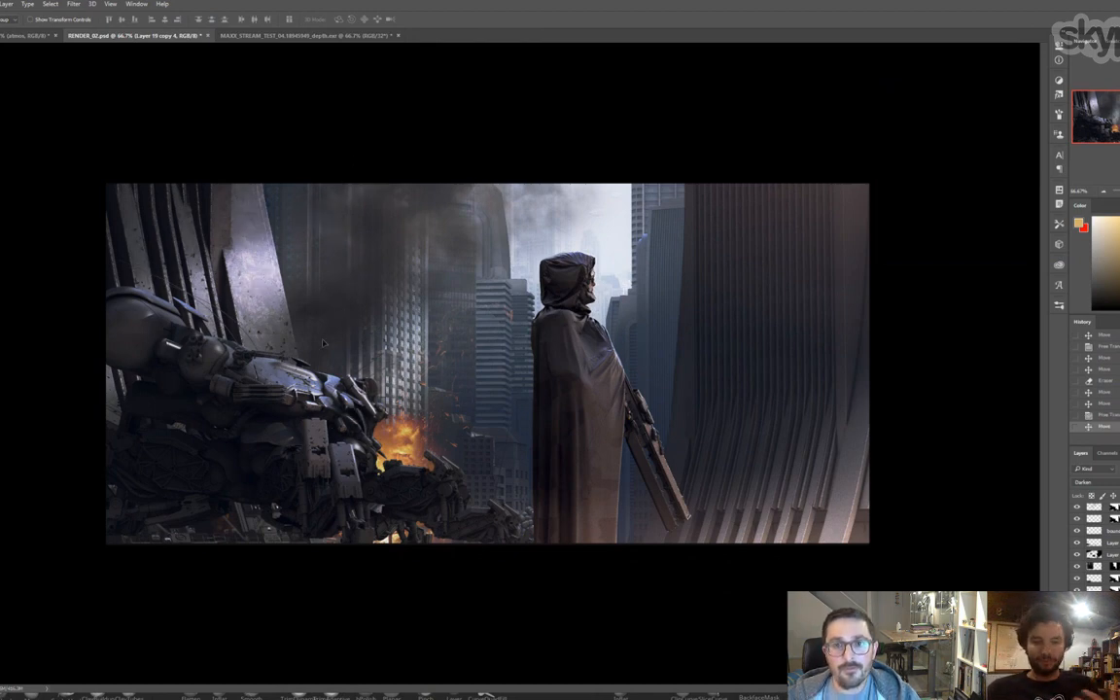
pyautogui.moveTo(377, 361)
pyautogui.mouseDown()
pyautogui.moveTo(371, 355)
pyautogui.moveTo(373, 371)
pyautogui.moveTo(366, 353)
pyautogui.moveTo(378, 362)
pyautogui.mouseUp()
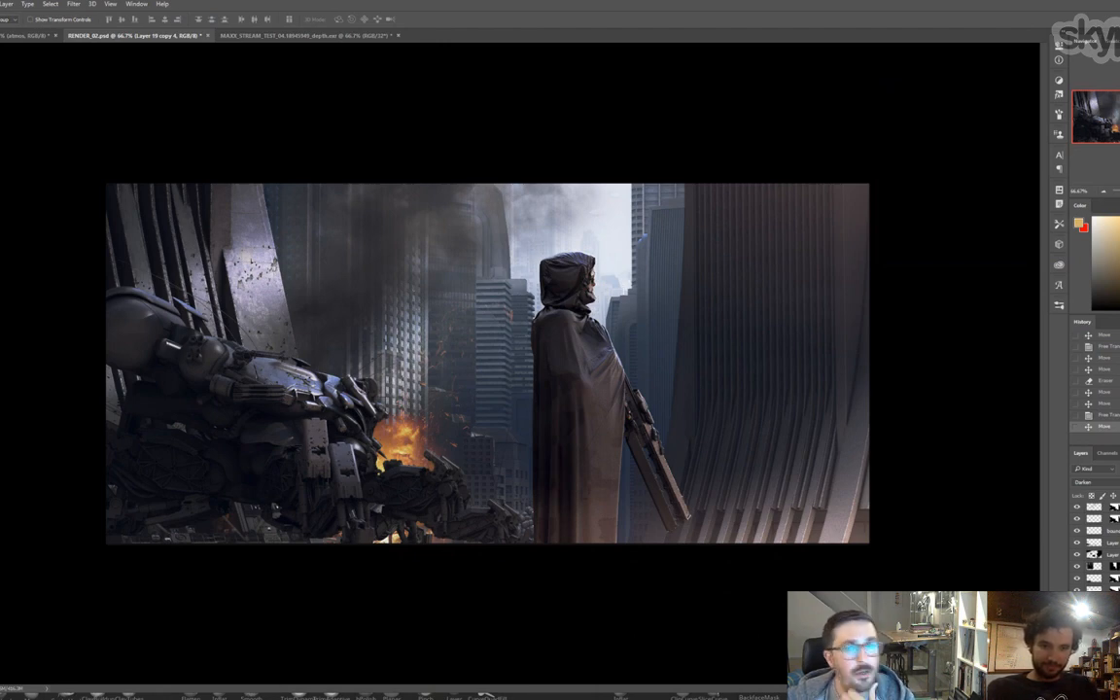
# - Copy the whole Concrete.jpg image, close it, paste it into RENDER_02.psd and place it over the mech and slanted panel
pyautogui.hotkey('ctrl', 'a')
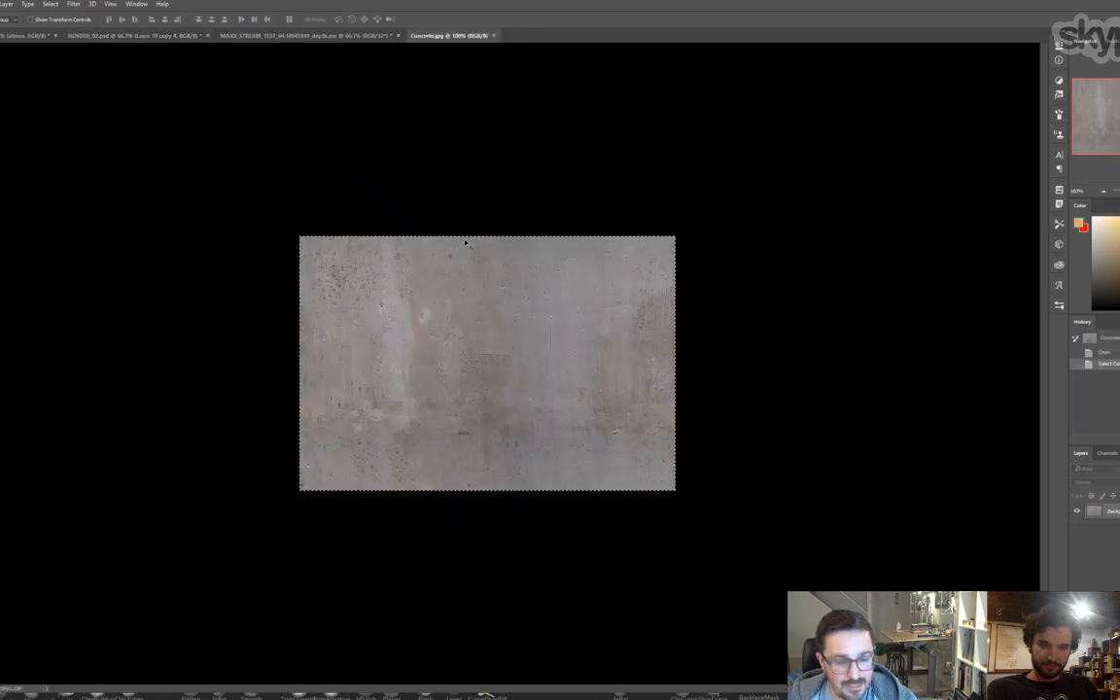
pyautogui.hotkey('ctrl', 'c')
pyautogui.hotkey('ctrl', 'w')
pyautogui.hotkey('ctrl', 'v')
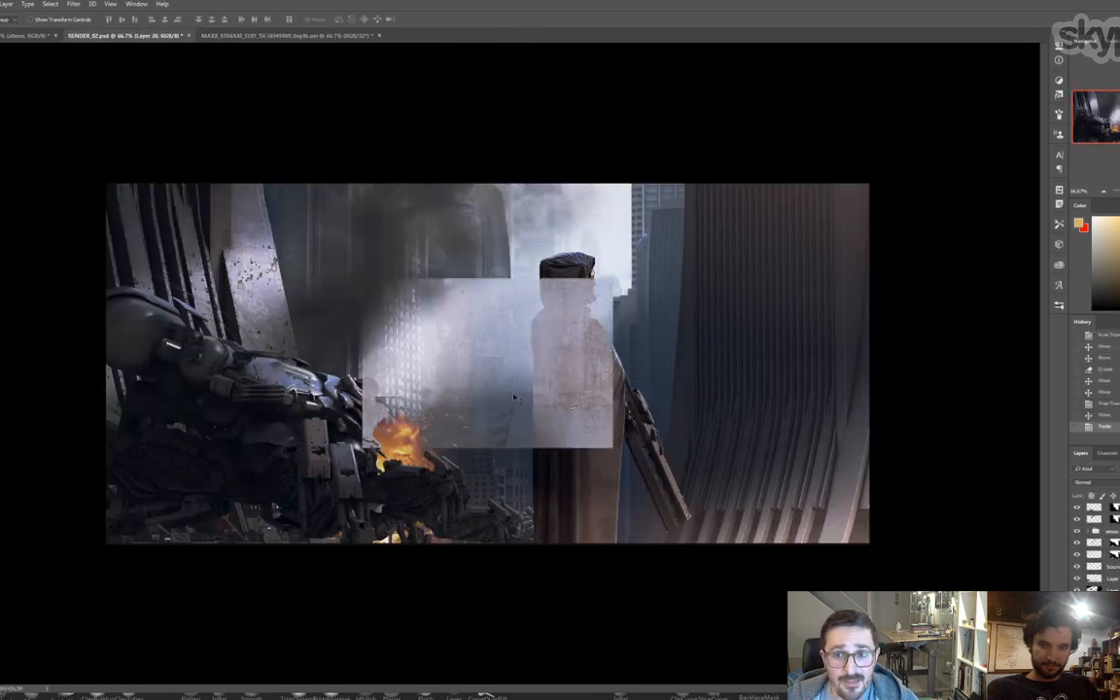
pyautogui.moveTo(515, 397); pyautogui.dragTo(351, 390)
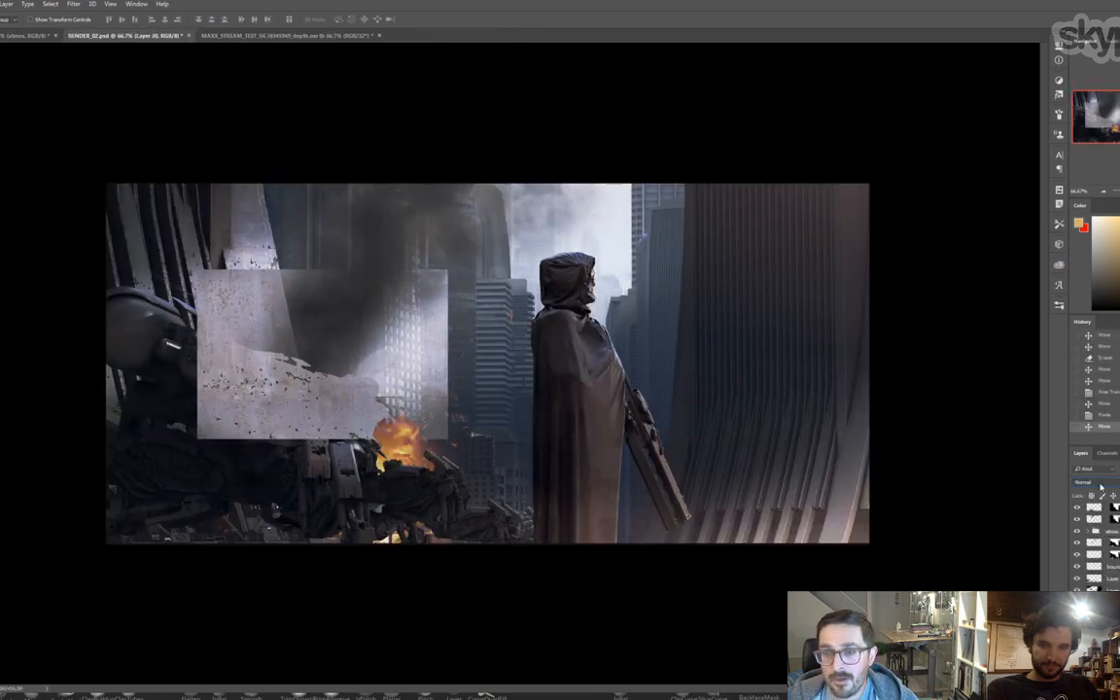
# - Try successive blend modes on the concrete layer and set it to Darken
pyautogui.scroll(-5, 1101, 483)
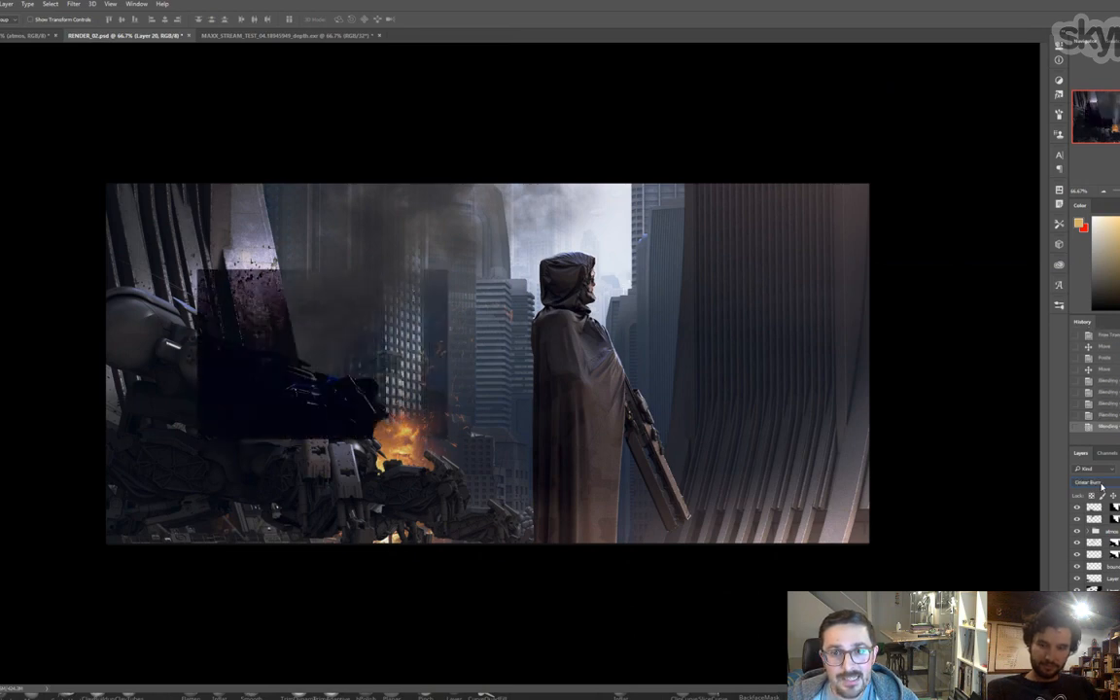
pyautogui.scroll(-2, 1101, 486)
pyautogui.scroll(-1, 1101, 487)
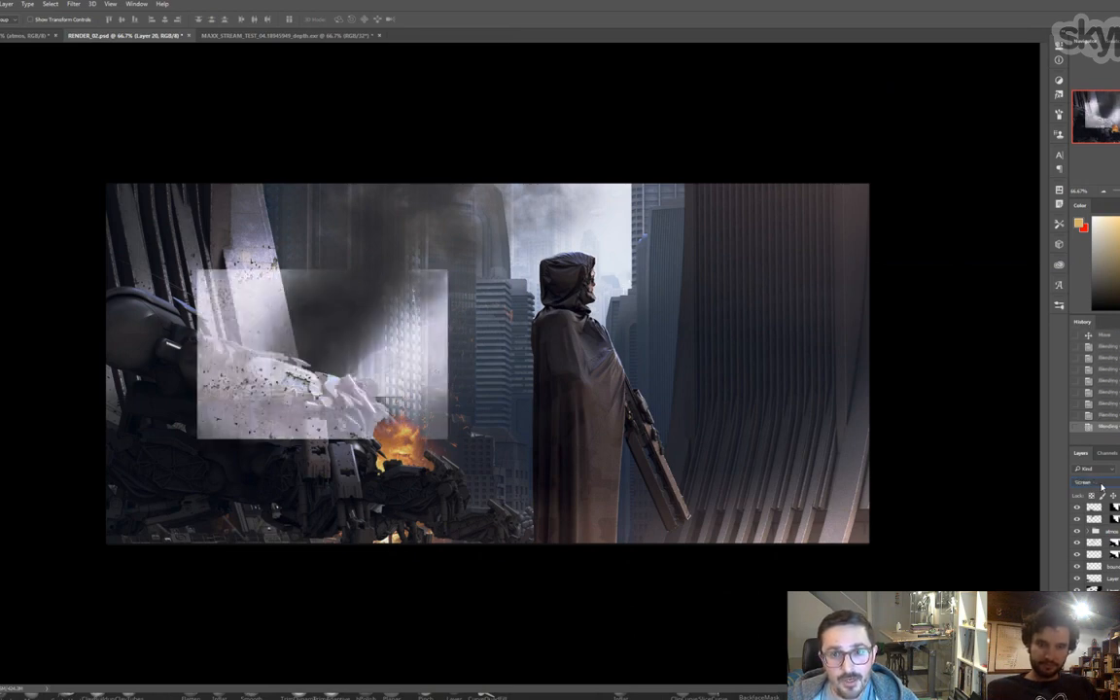
pyautogui.scroll(-1, 1101, 486)
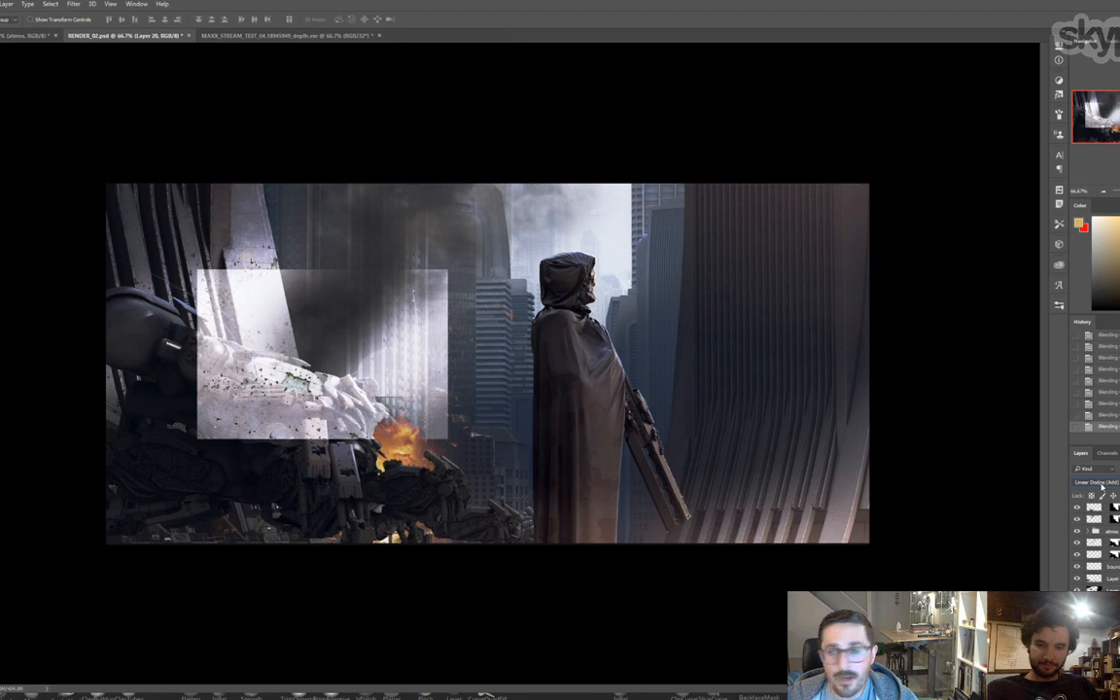
pyautogui.click(1102, 484)
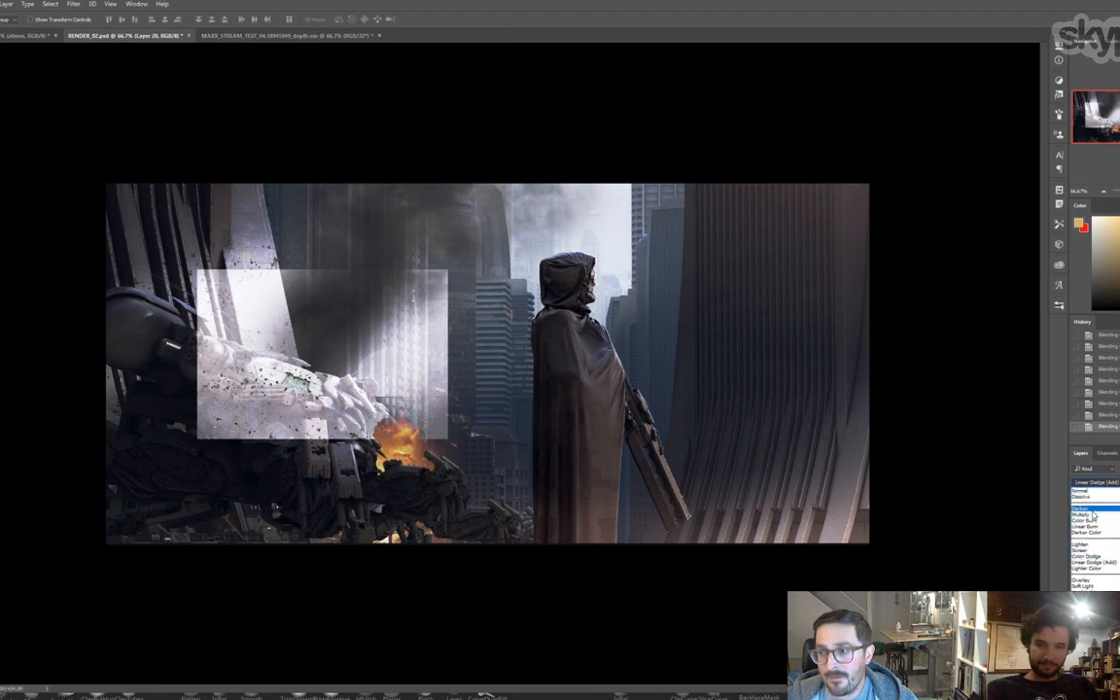
pyautogui.click(1088, 510)
# - Reposition the concrete texture over the slanted panel, and hide and show the layer to compare the effect
pyautogui.moveTo(522, 389); pyautogui.dragTo(494, 429)
pyautogui.scroll(-2, 1096, 543)
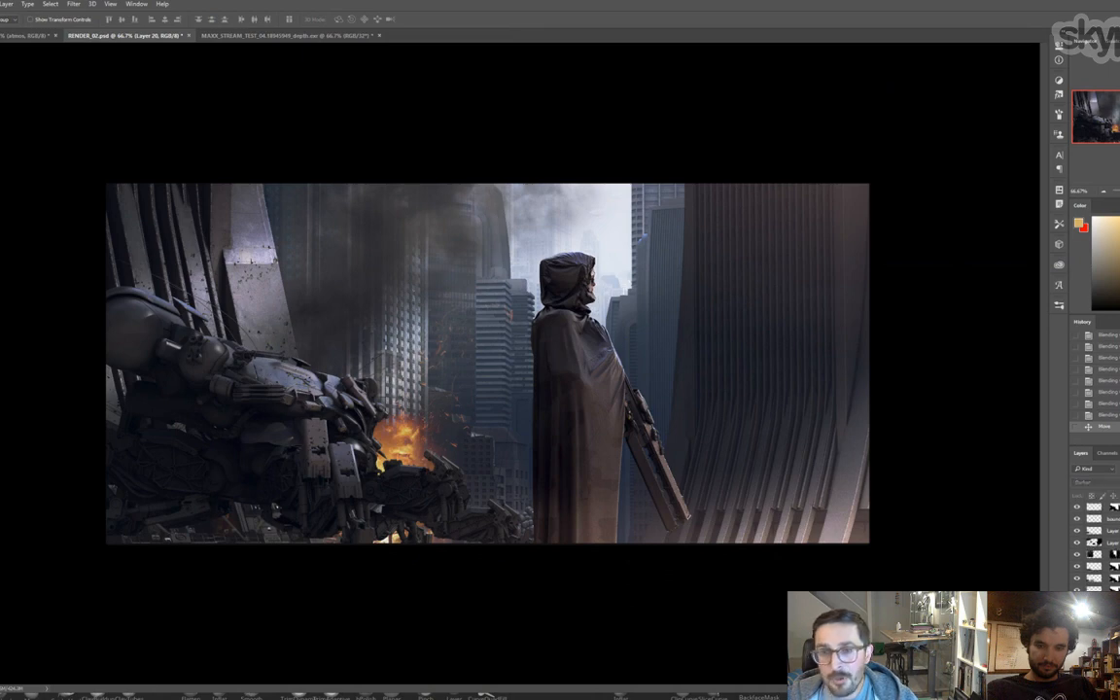
pyautogui.hotkey('ctrl', ',')
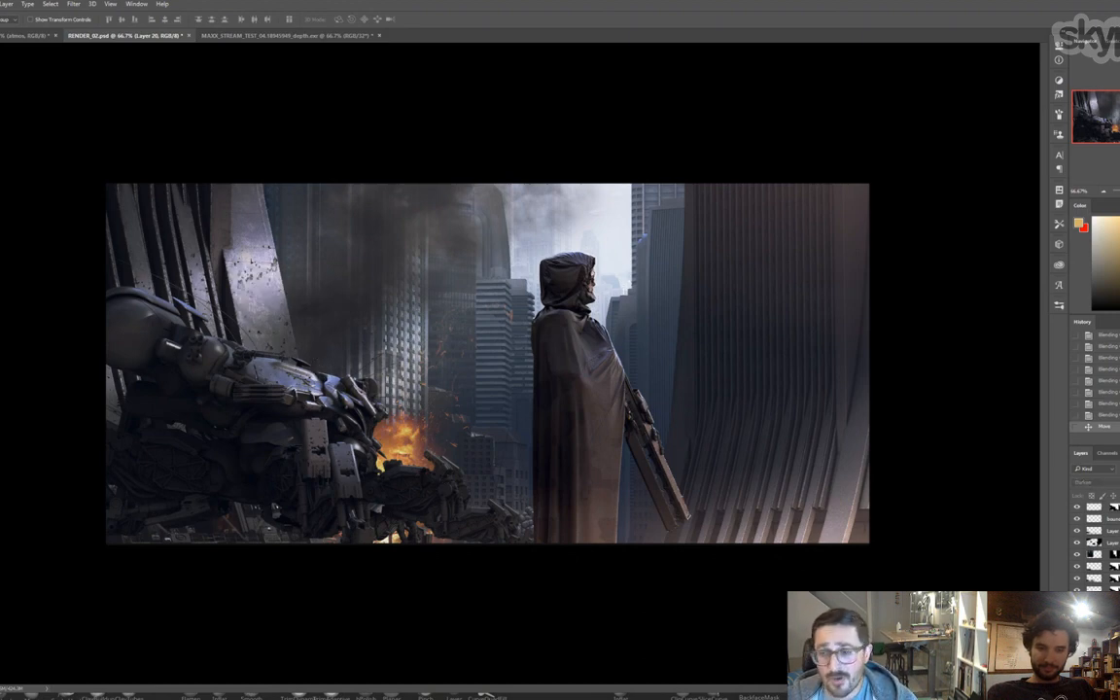
pyautogui.hotkey('ctrl', ',')
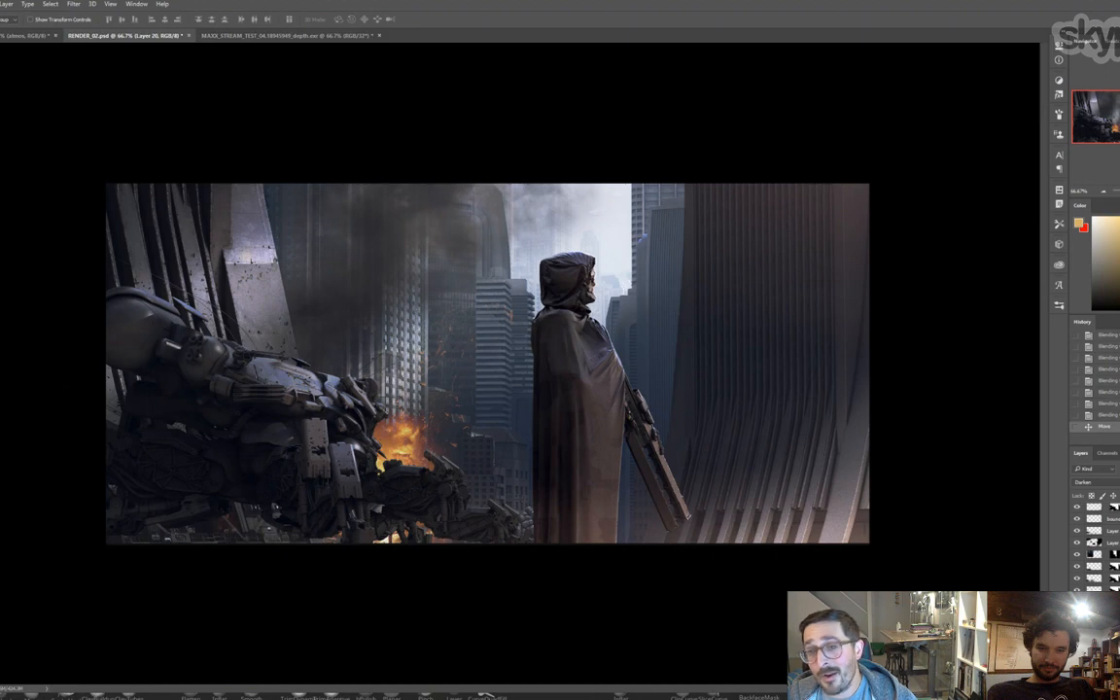
# - Try several positions for the concrete texture across the slanted panel
pyautogui.moveTo(322, 324)
pyautogui.mouseDown()
pyautogui.moveTo(306, 292)
pyautogui.moveTo(341, 321)
pyautogui.mouseUp()
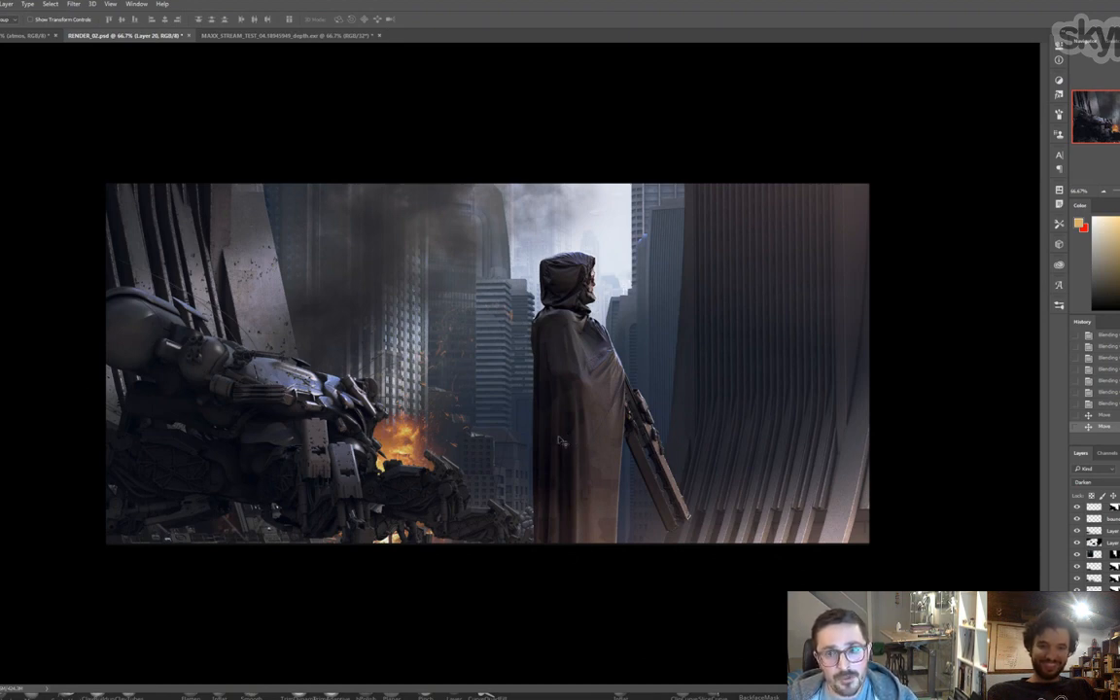
pyautogui.moveTo(554, 439); pyautogui.dragTo(546, 429)
pyautogui.moveTo(459, 450); pyautogui.dragTo(303, 334)
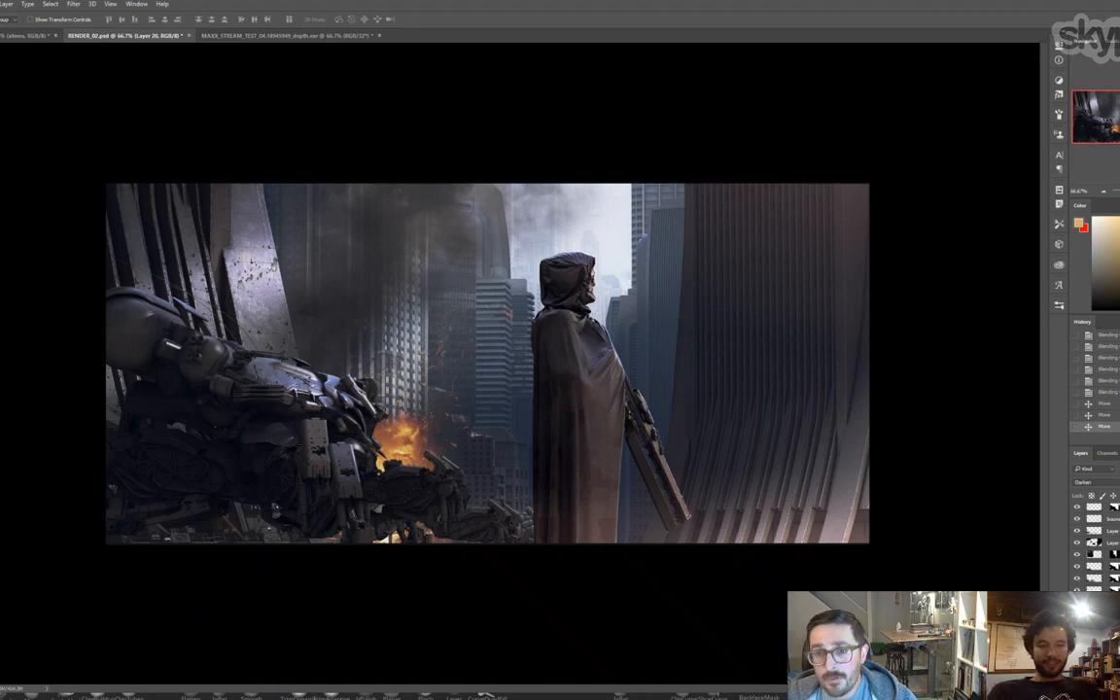
pyautogui.moveTo(409, 427); pyautogui.dragTo(476, 491)
# - Change the concrete layer's blend mode to Overlay and place a duplicate of it at the slanted panels
pyautogui.click(1087, 482)
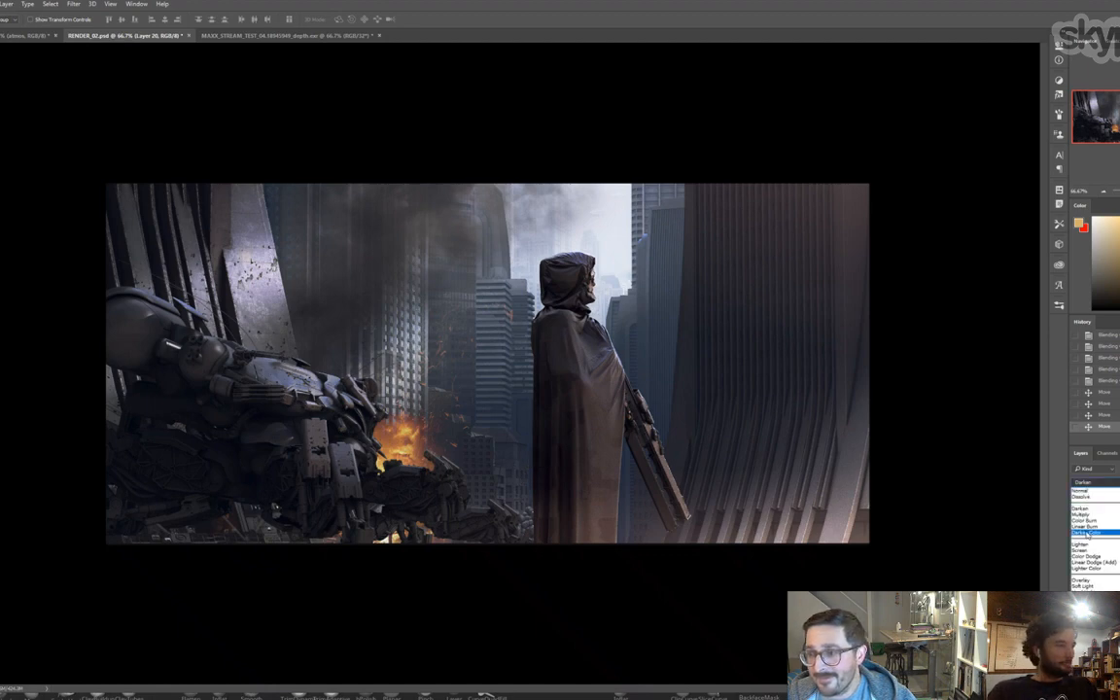
pyautogui.click(1093, 582)
pyautogui.moveTo(567, 471); pyautogui.dragTo(362, 328)
# - Distort the concrete duplicate by its corners to follow the perspective of the slanted panels
pyautogui.hotkey('ctrl', 't')
pyautogui.rightClick(180, 252)
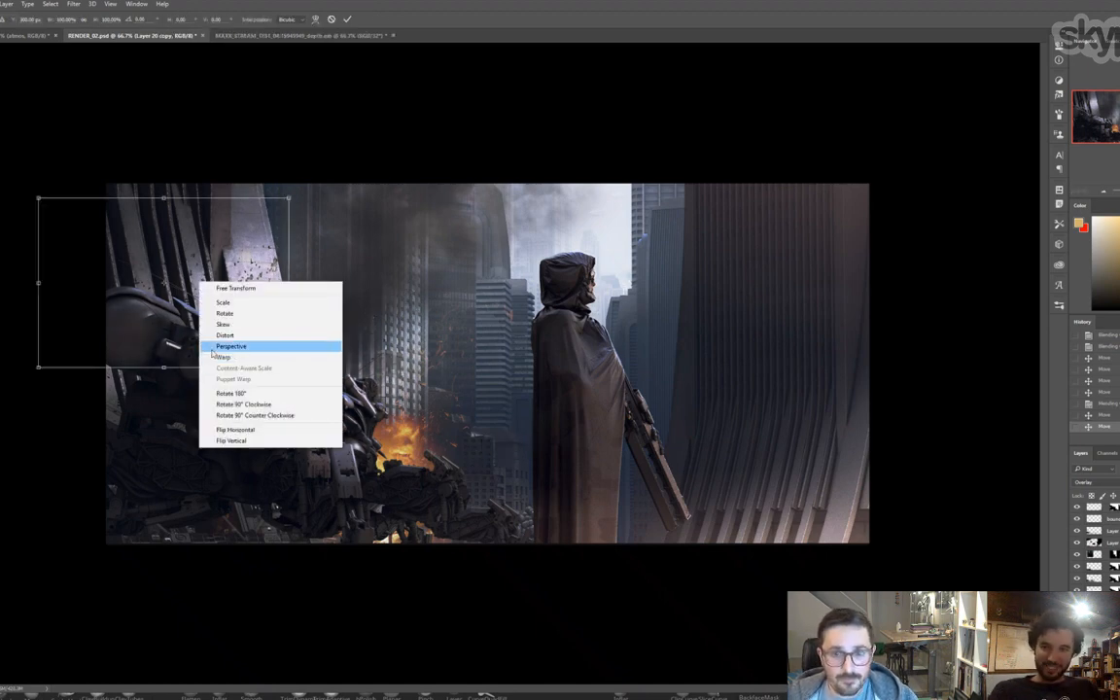
pyautogui.click(243, 334)
pyautogui.moveTo(36, 369); pyautogui.dragTo(59, 410)
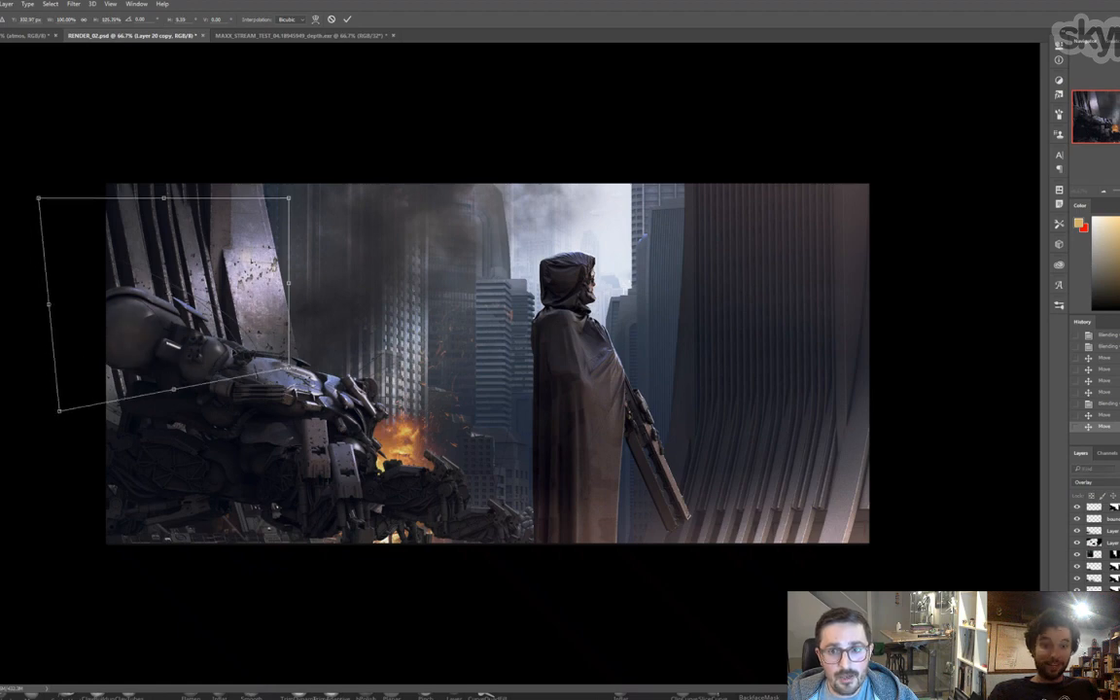
pyautogui.moveTo(288, 370); pyautogui.dragTo(316, 397)
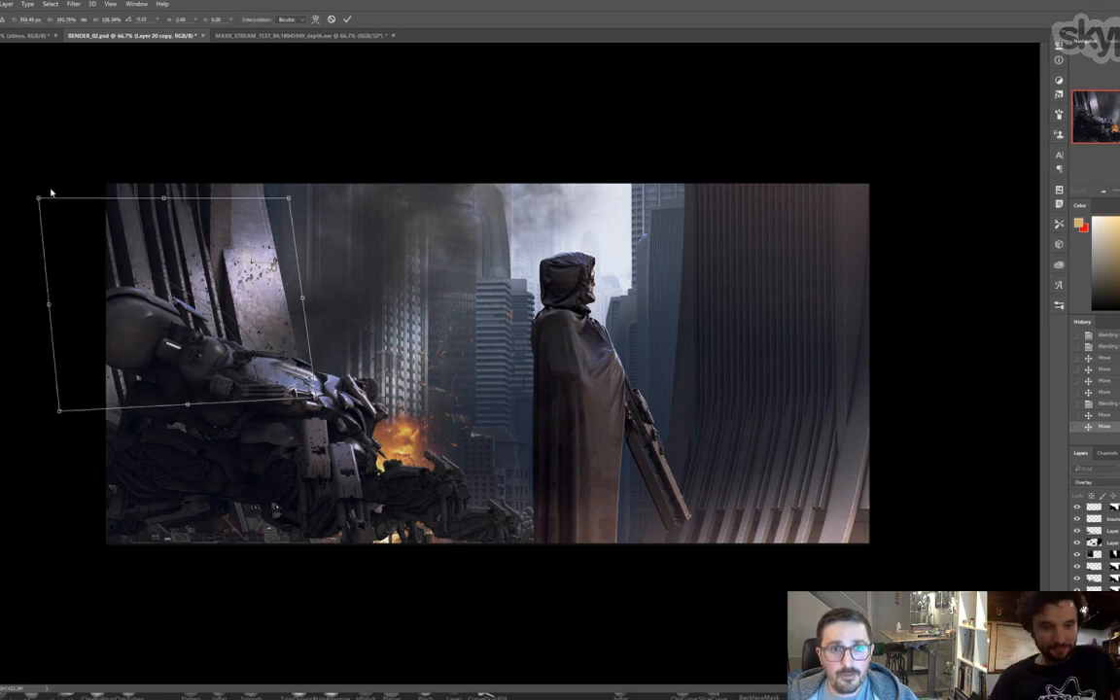
pyautogui.moveTo(38, 199); pyautogui.dragTo(32, 176)
pyautogui.moveTo(160, 188); pyautogui.dragTo(147, 170)
pyautogui.press('Return')
# - Place another concrete duplicate over the ribbed wall beside the figure, erase excess near the mech and free-transform the copy
pyautogui.moveTo(253, 339)
pyautogui.mouseDown()
pyautogui.moveTo(241, 350)
pyautogui.moveTo(251, 364)
pyautogui.moveTo(870, 392)
pyautogui.mouseUp()
pyautogui.press('e')
pyautogui.click(248, 360)
pyautogui.press('v')
pyautogui.hotkey('ctrl', 't')
pyautogui.moveTo(827, 150); pyautogui.dragTo(842, 215)
pyautogui.press('Return')
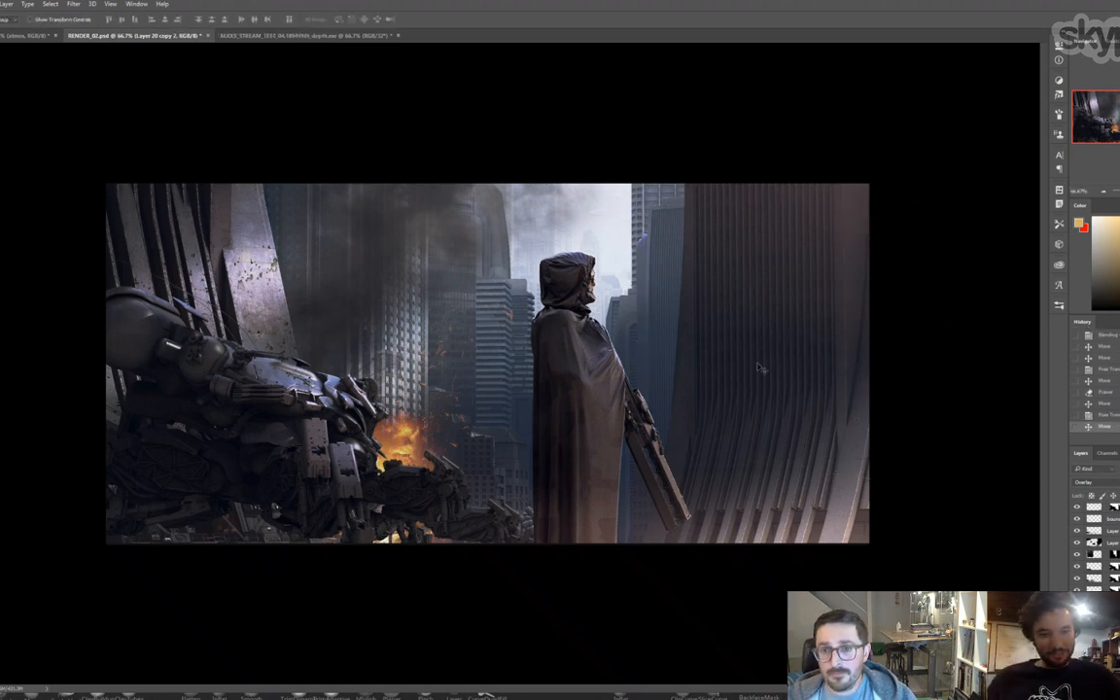
# - Select the Lighten-mode fire layer and reposition the flames behind the mech wreckage
pyautogui.keyDown('ctrl'); pyautogui.click(414, 437); pyautogui.keyUp('ctrl')
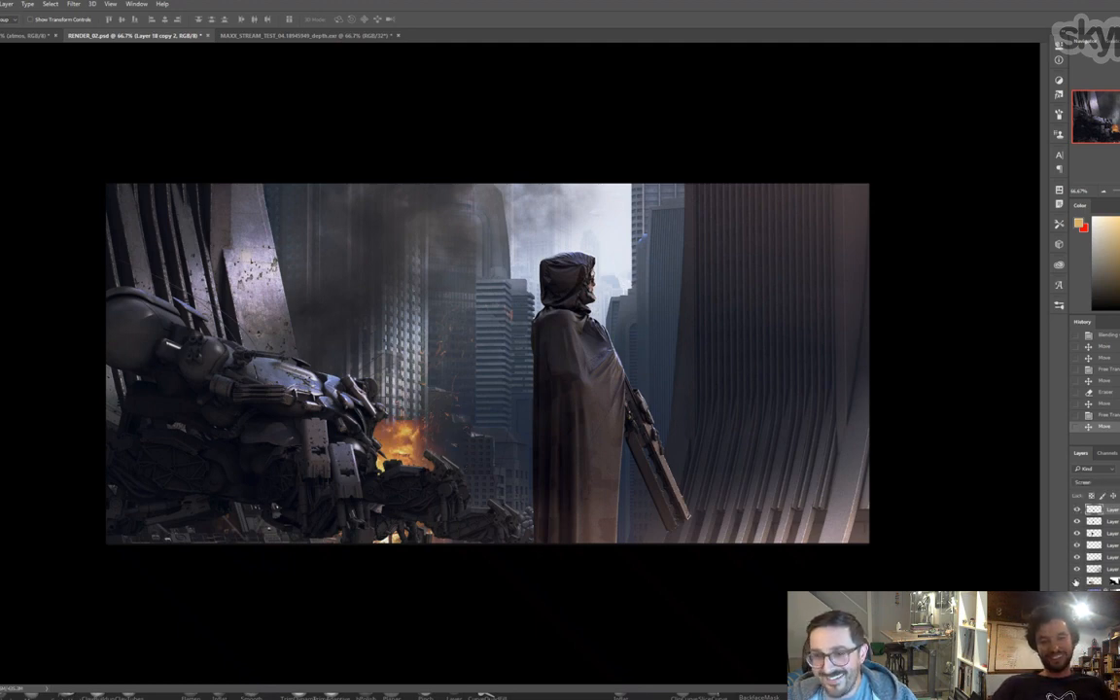
pyautogui.click(1077, 581)
pyautogui.click(1076, 582)
pyautogui.click(1093, 582)
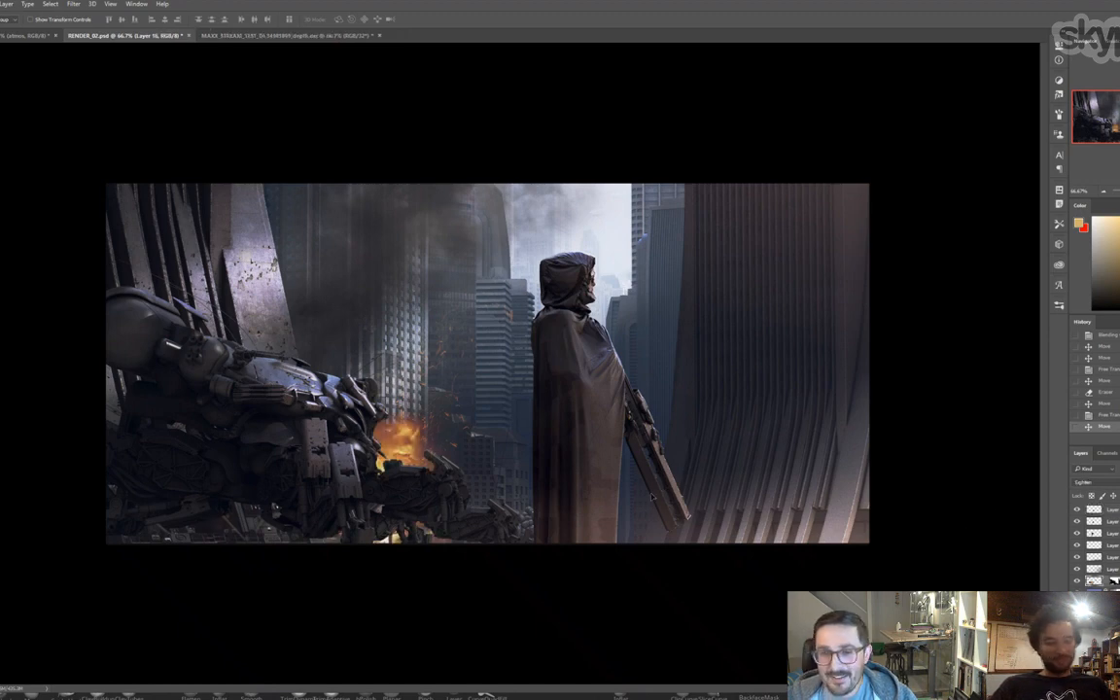
pyautogui.moveTo(652, 497); pyautogui.dragTo(688, 494)
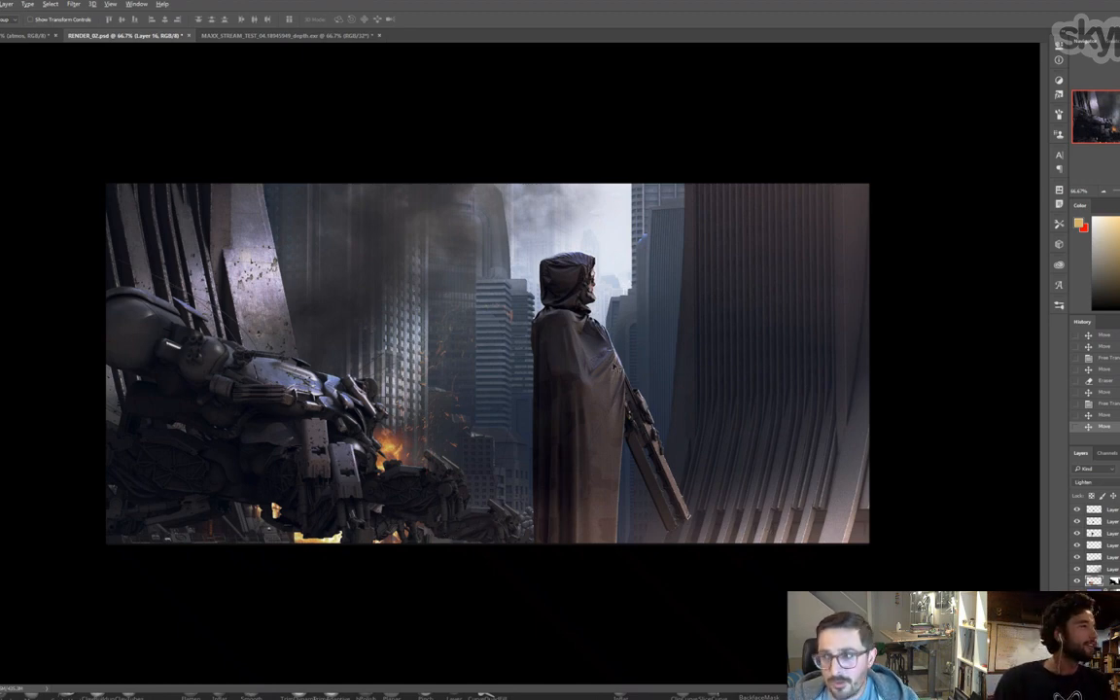
# - Add a Curves adjustment above the visible texture layers and lower its RGB curve in the shadows and highlights to darken the image
pyautogui.scroll(2, 1097, 544)
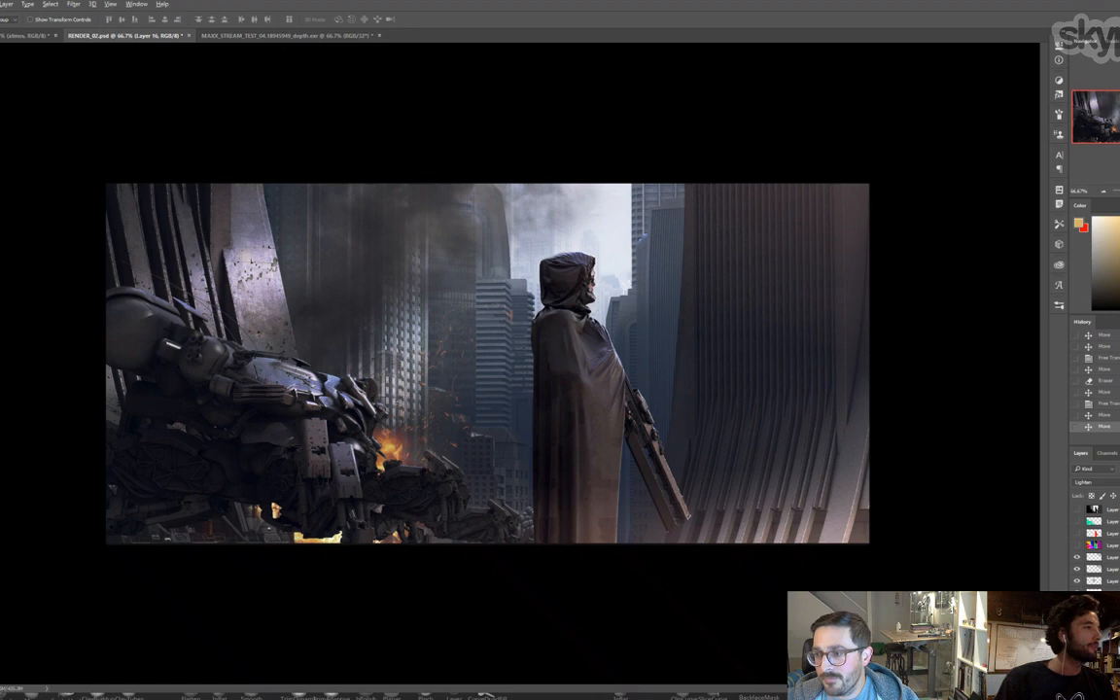
pyautogui.click(1076, 558)
pyautogui.click(1076, 558)
pyautogui.click(1105, 558)
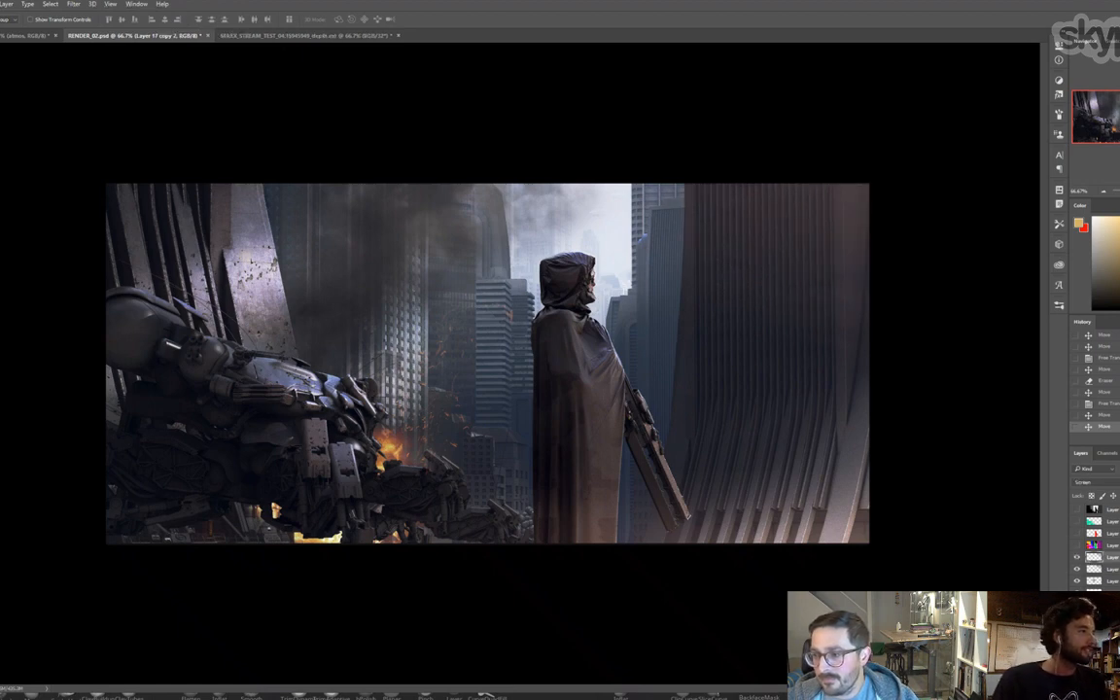
pyautogui.click(1108, 680)
pyautogui.click(1103, 531)
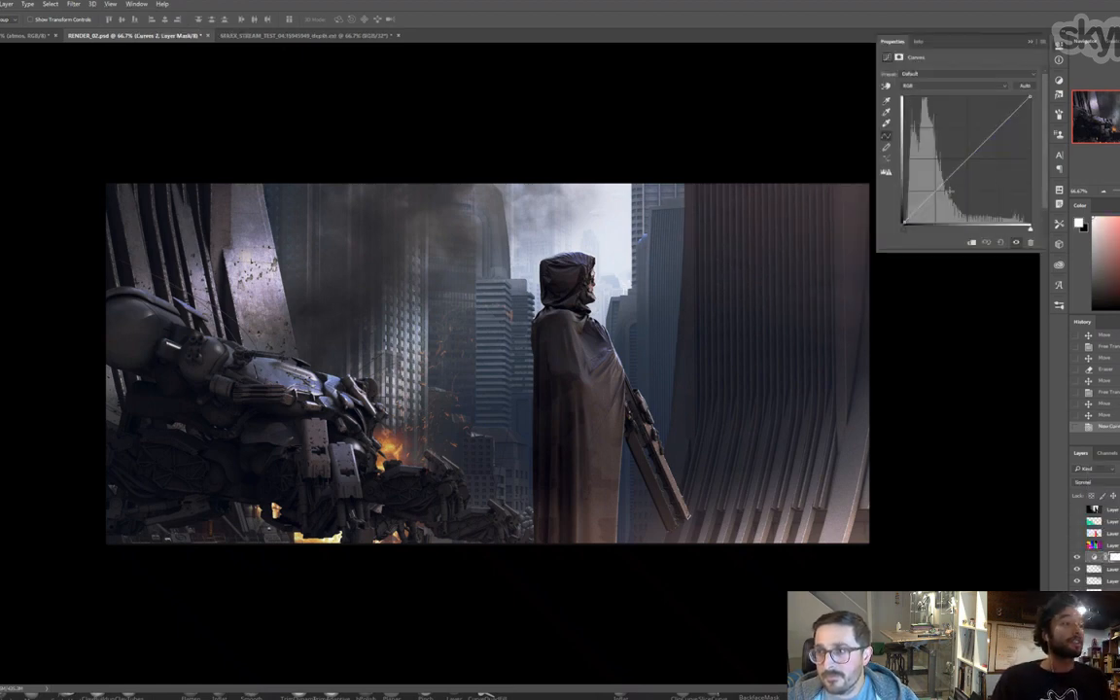
pyautogui.moveTo(945, 179); pyautogui.dragTo(948, 186)
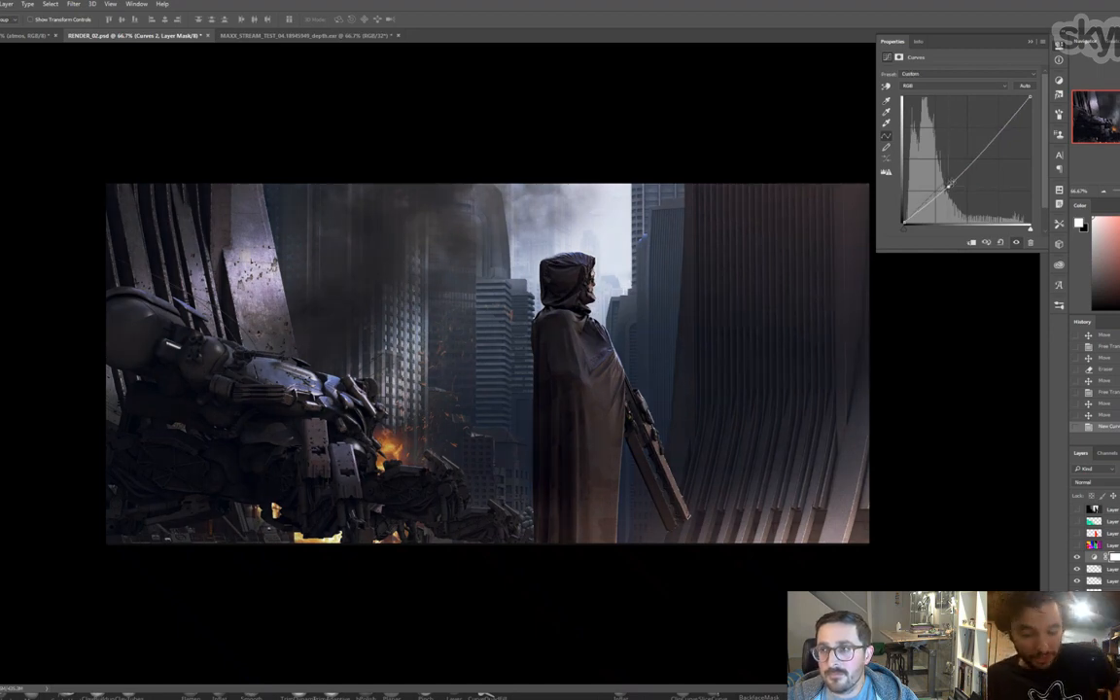
pyautogui.moveTo(990, 143); pyautogui.dragTo(993, 145)
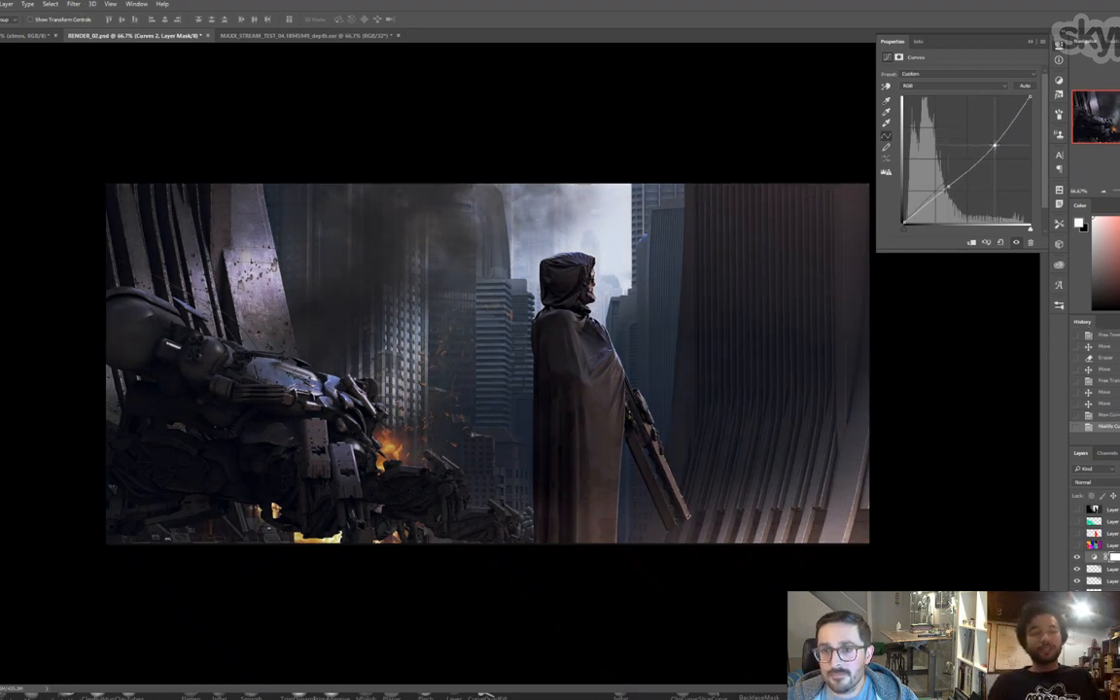
# - Lower the Curves adjustment's blue channel slightly for a warmer tone and compare the image with and without it
pyautogui.click(946, 88)
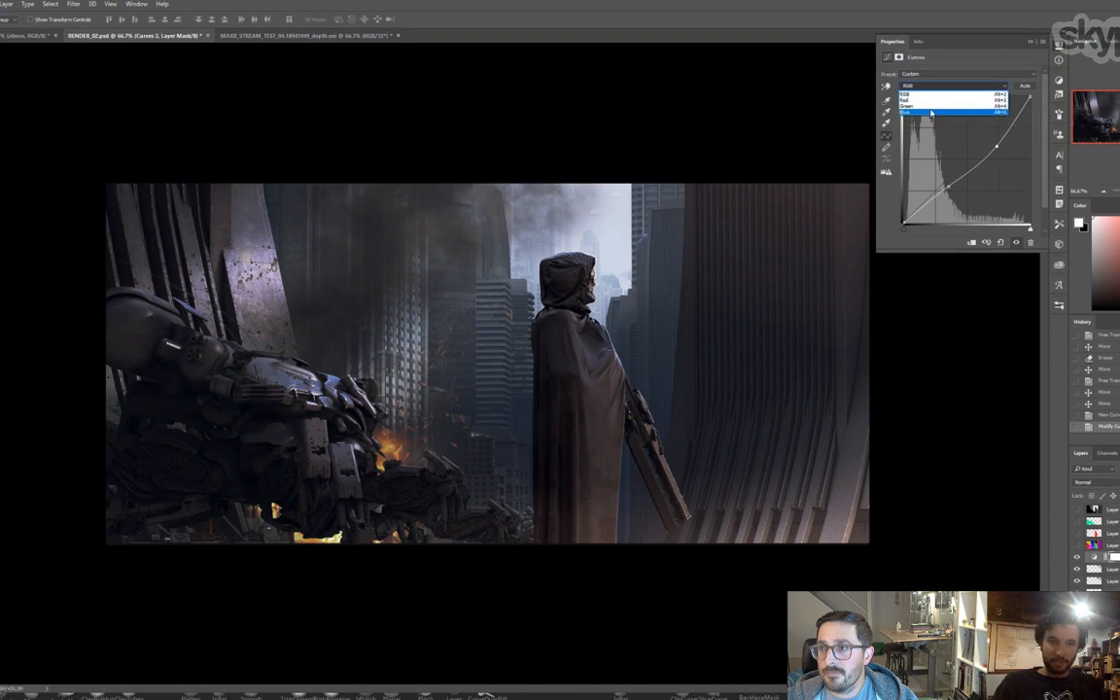
pyautogui.click(929, 108)
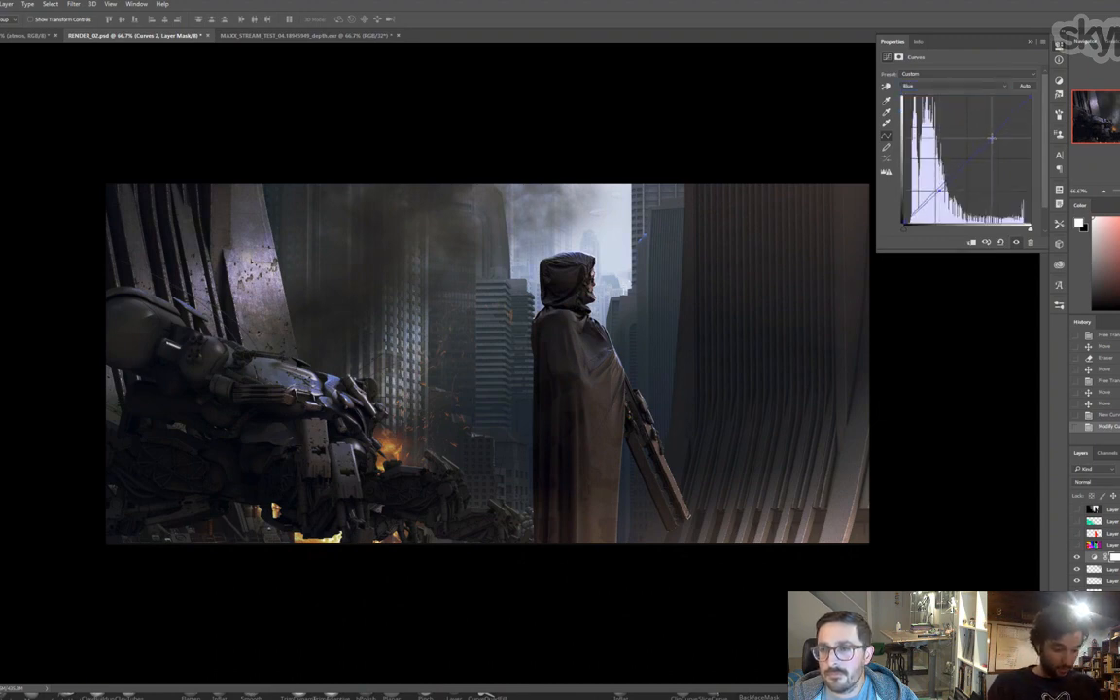
pyautogui.click(1076, 557)
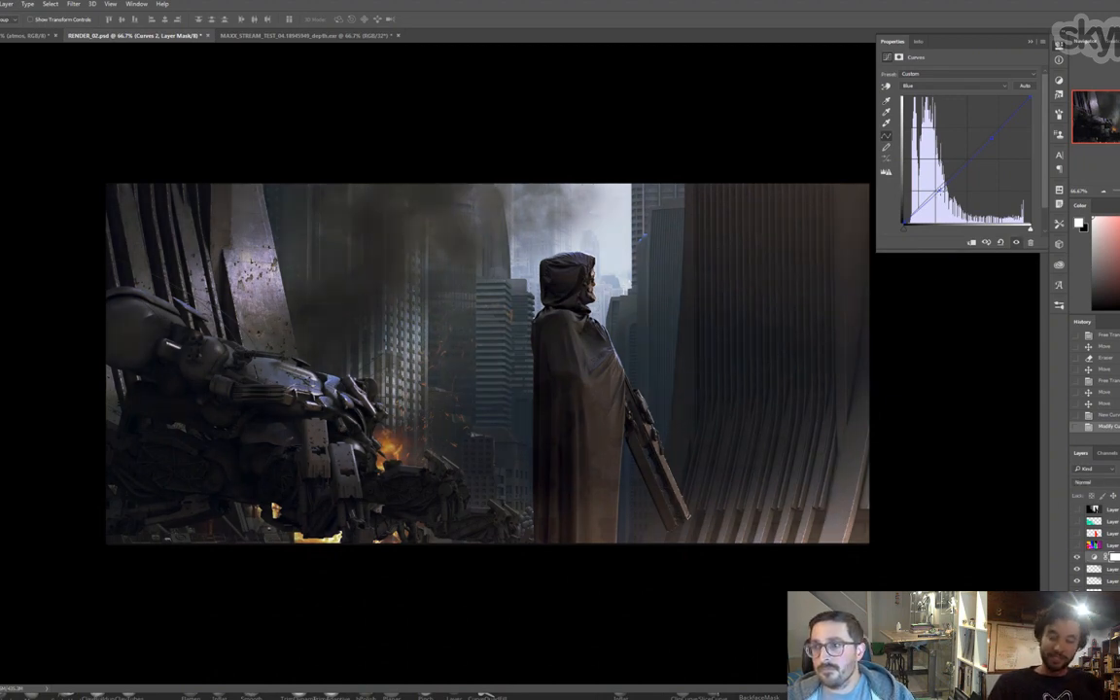
pyautogui.click(928, 87)
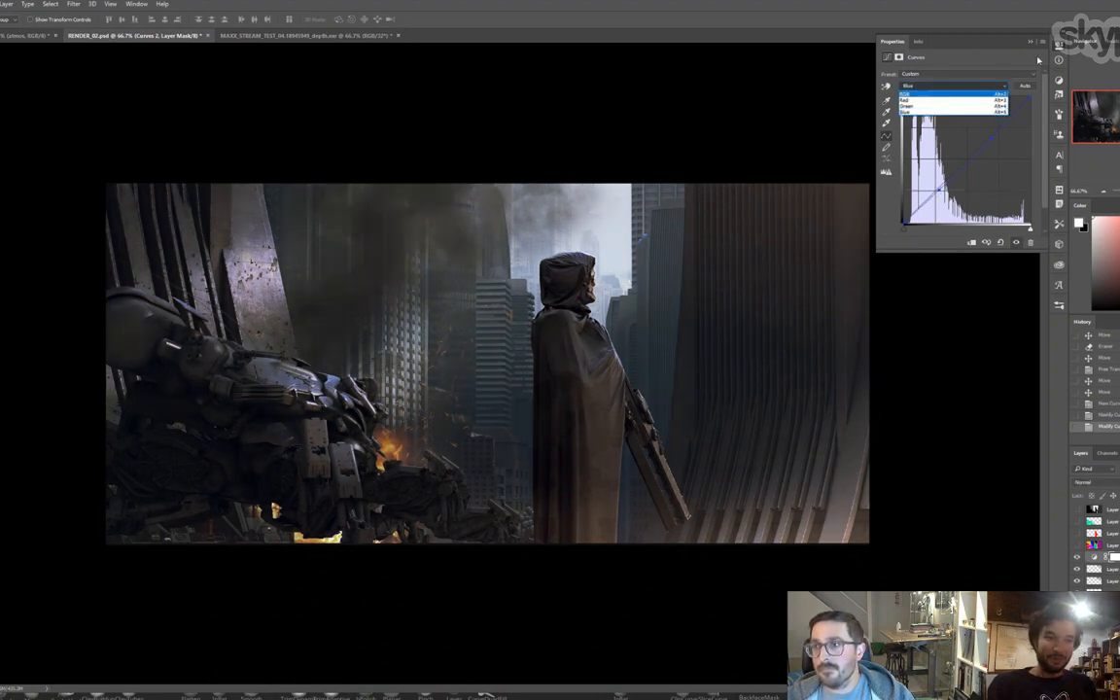
pyautogui.click(1056, 46)
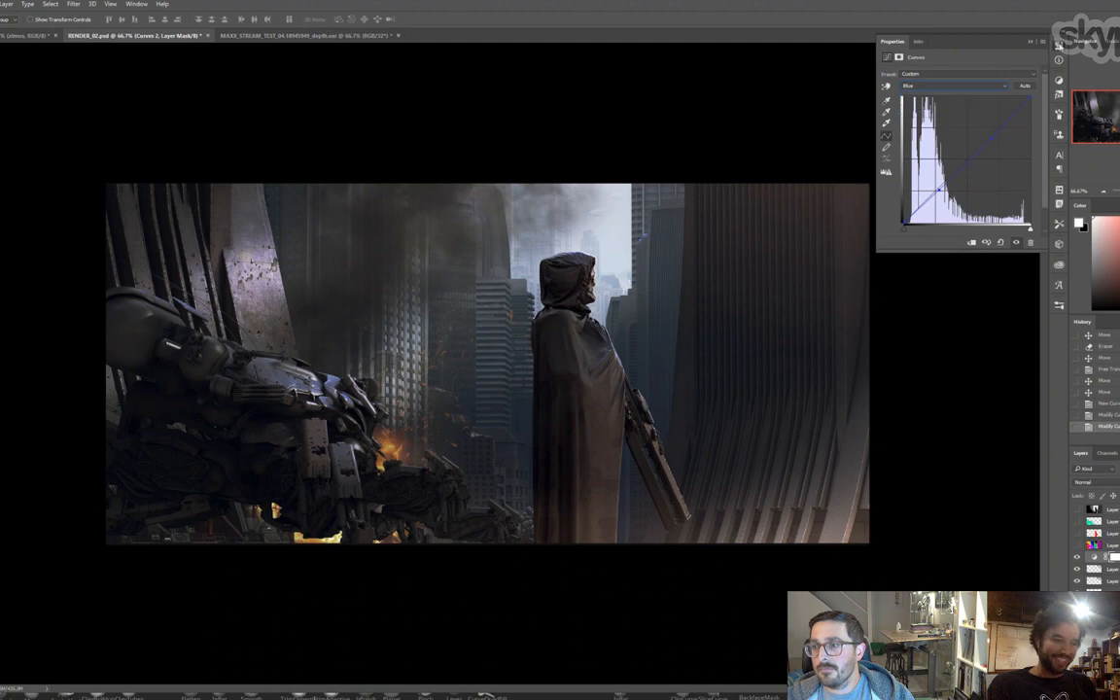
pyautogui.click(1076, 557)
pyautogui.click(1076, 557)
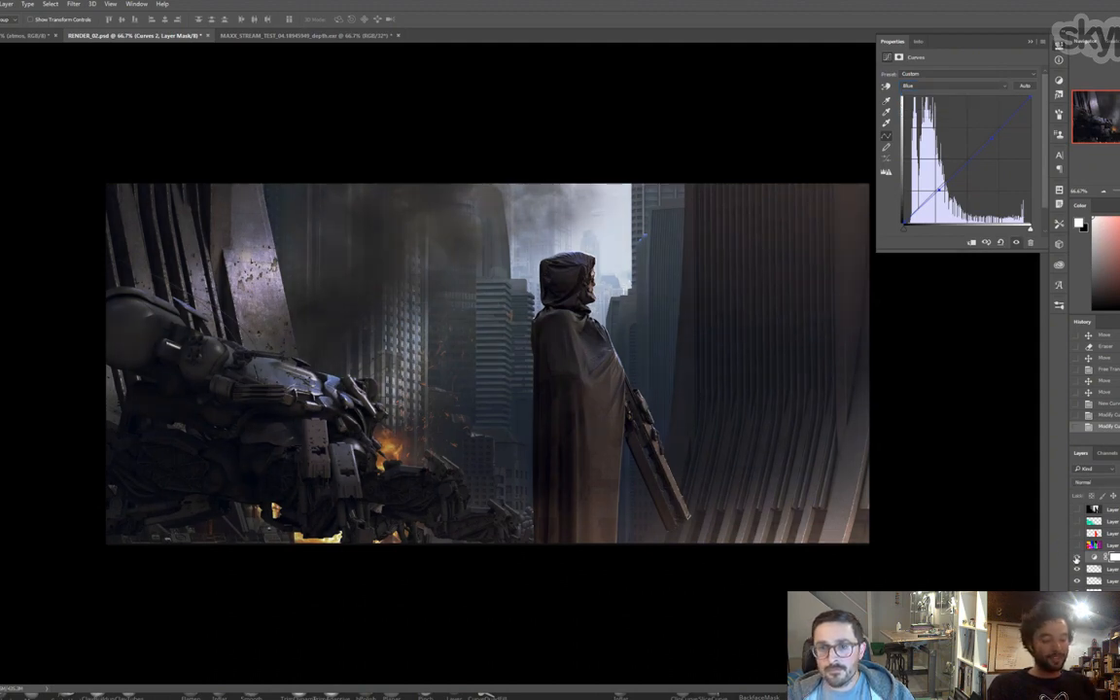
pyautogui.press('z')
pyautogui.keyDown('alt'); pyautogui.click(547, 411); pyautogui.keyUp('alt')
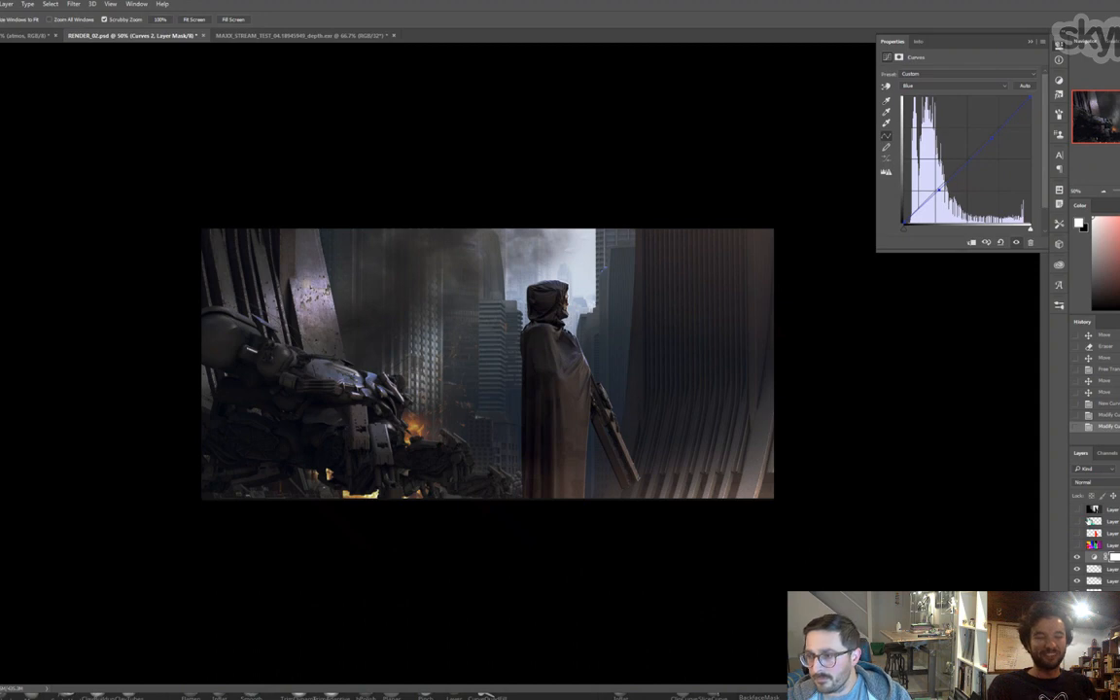
# - Try to paste the greyscale depth image into the Curves adjustment's layer mask
pyautogui.click(1077, 511)
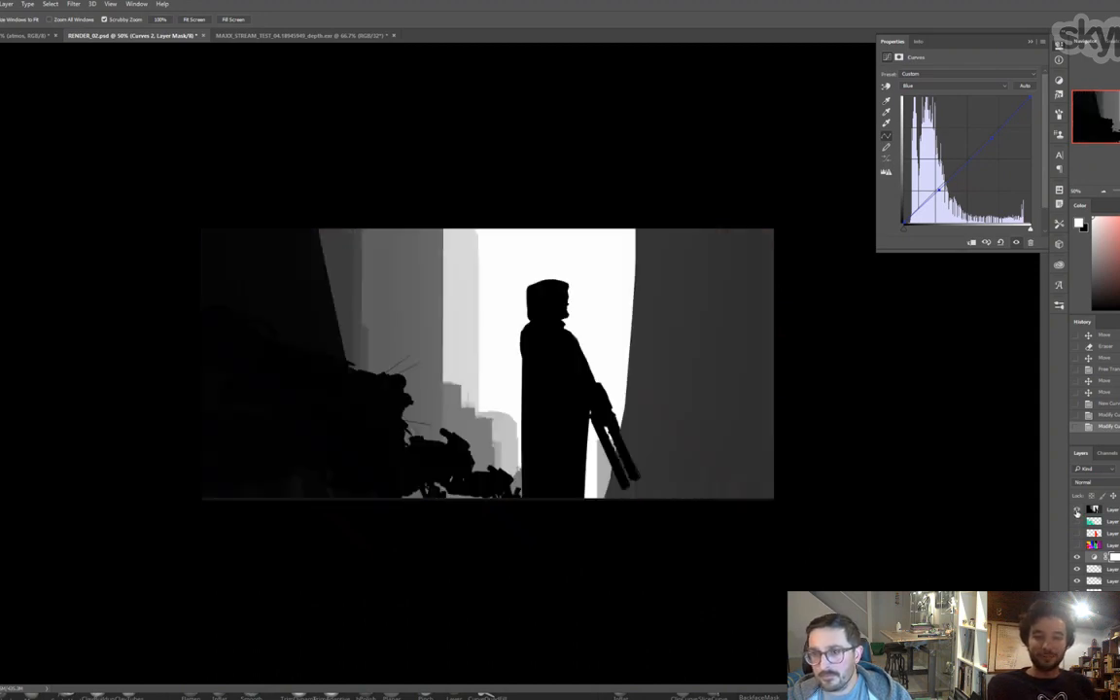
pyautogui.hotkey('ctrl', 'a')
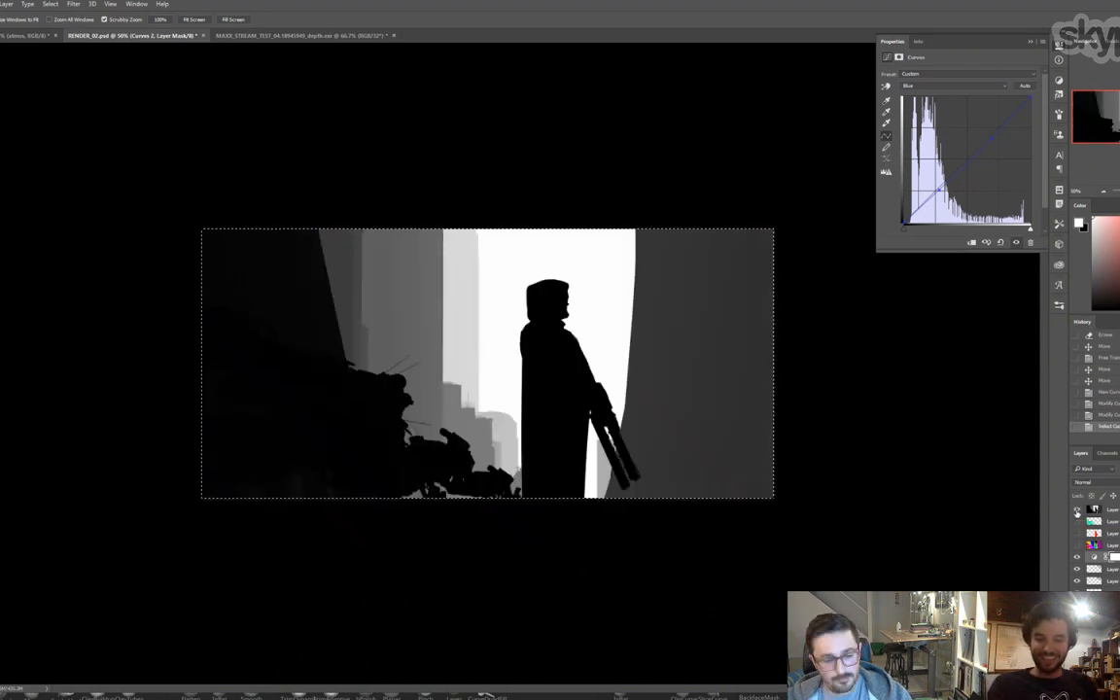
pyautogui.press('v')
pyautogui.click(1076, 510)
pyautogui.keyDown('alt'); pyautogui.click(1114, 557); pyautogui.keyUp('alt')
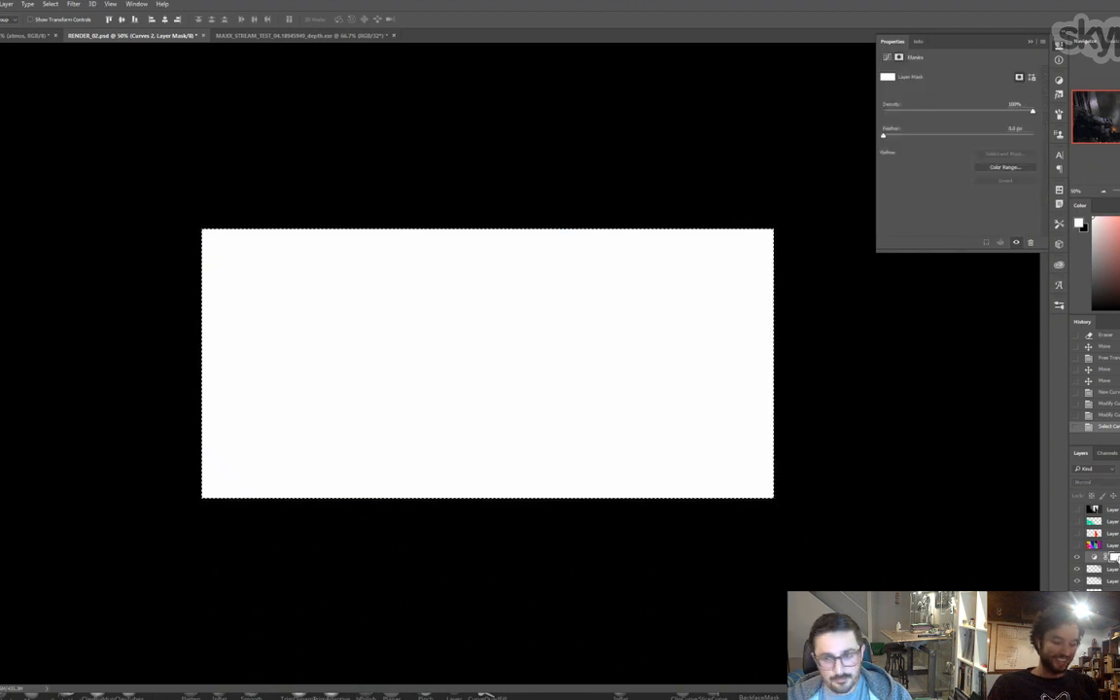
pyautogui.hotkey('ctrl', 'v')
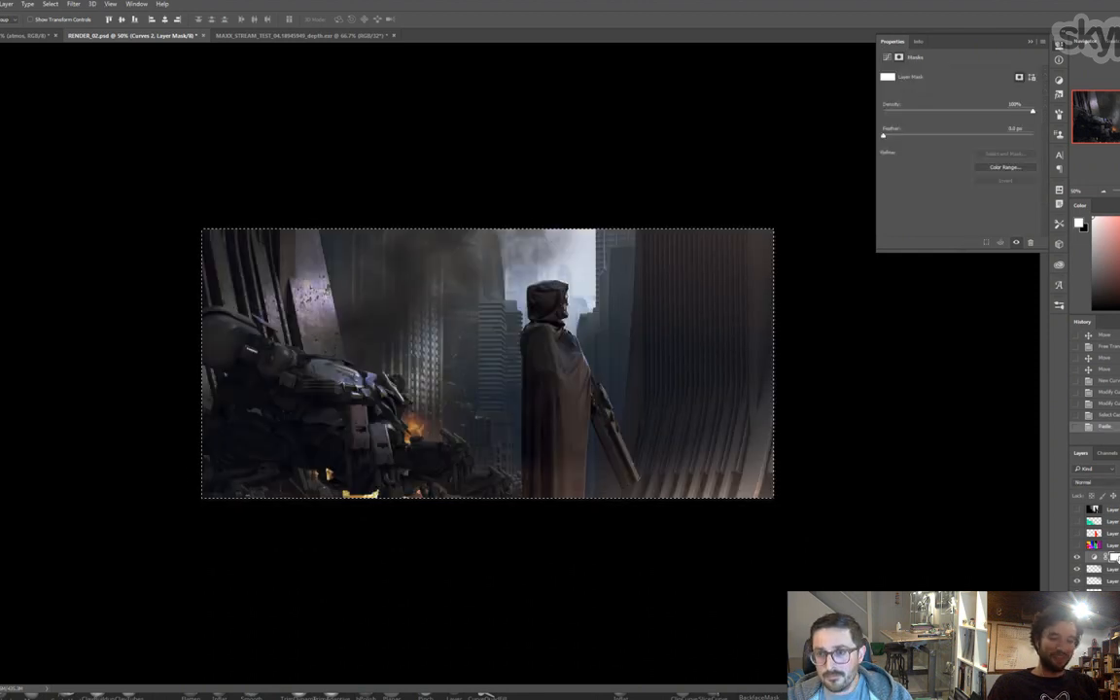
pyautogui.click(1077, 559)
pyautogui.keyDown('alt'); pyautogui.click(1114, 557); pyautogui.keyUp('alt')
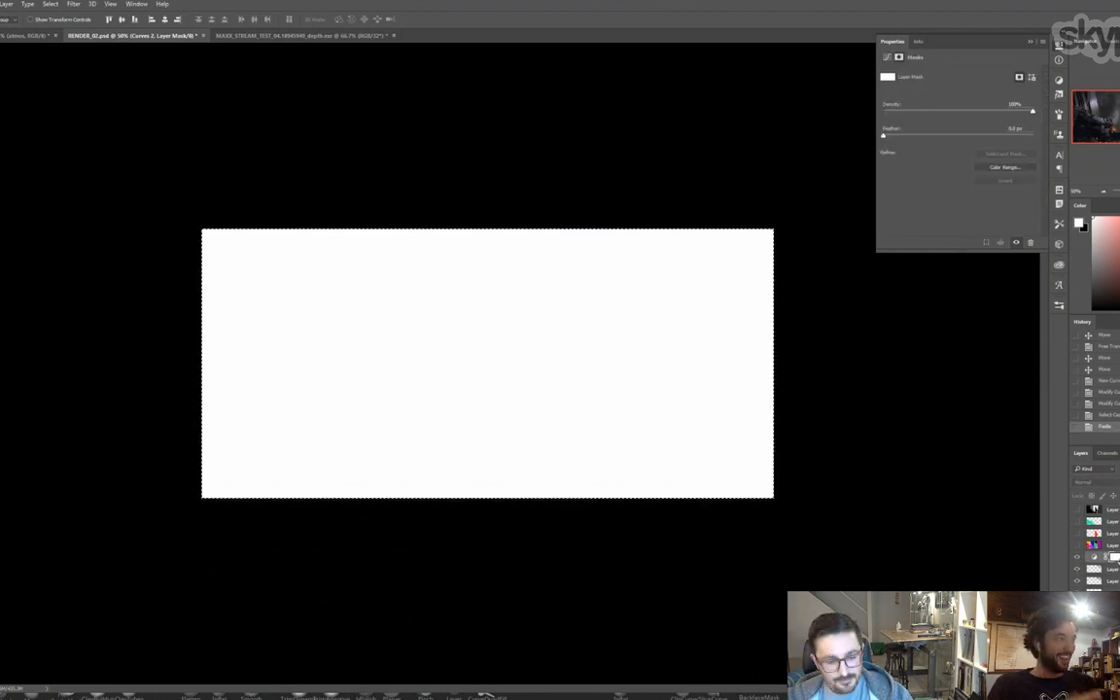
pyautogui.hotkey('ctrl', 'v')
# - Copy the whole greyscale depth layer into the Curves adjustment's mask and invert the mask
pyautogui.click(1094, 509)
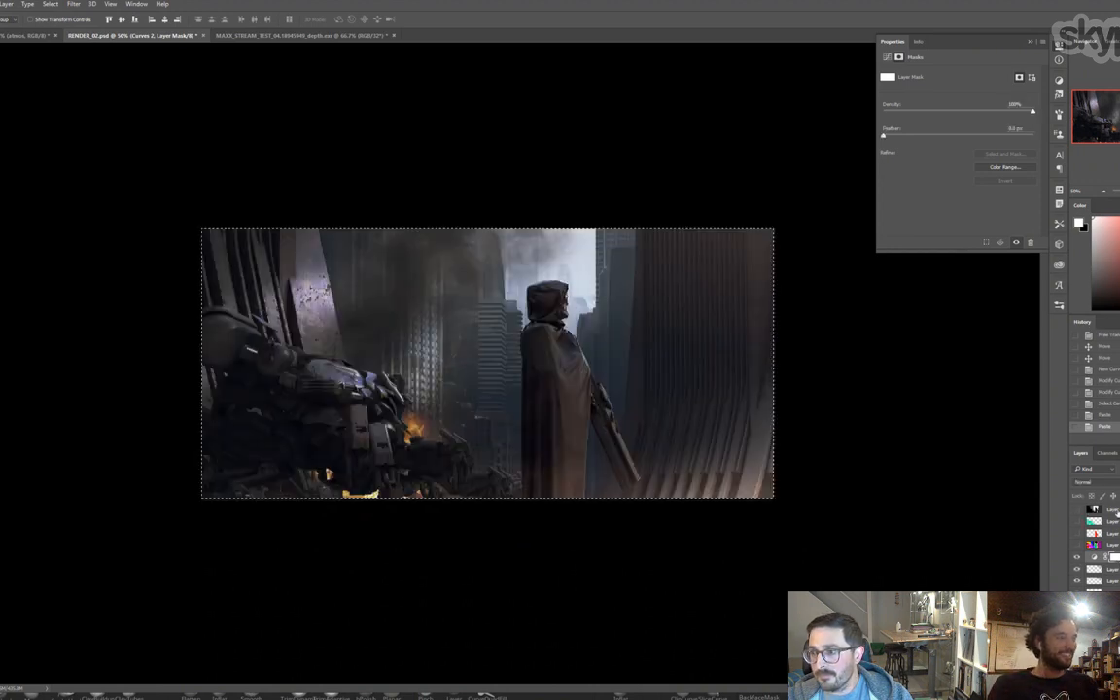
pyautogui.hotkey('ctrl', 'a')
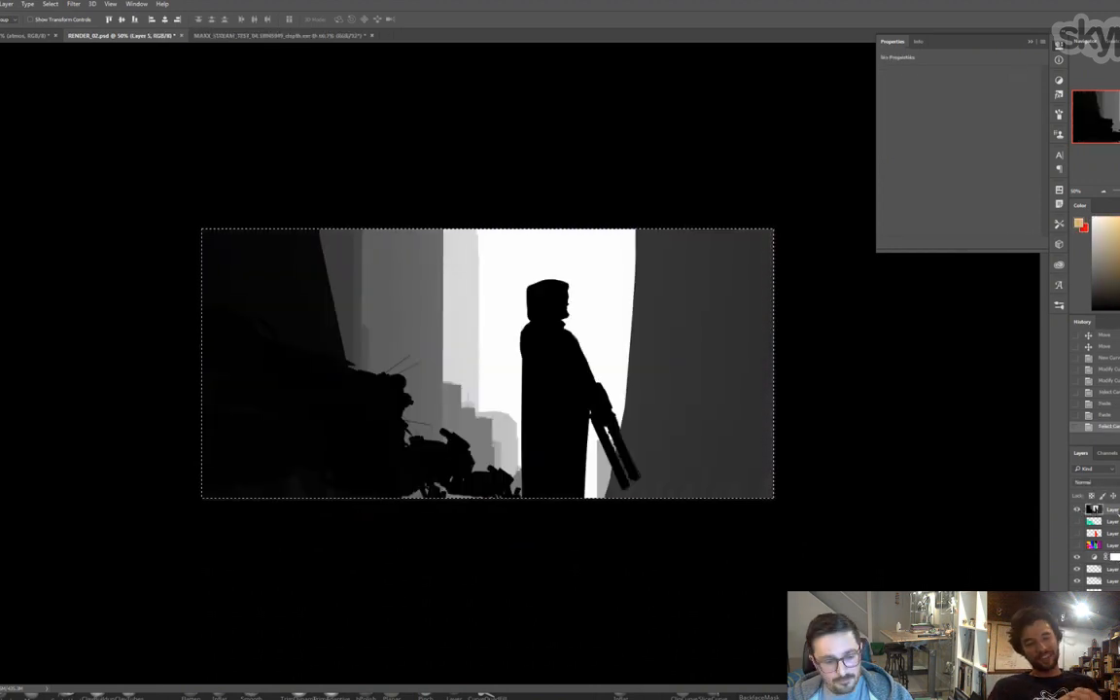
pyautogui.click(1078, 509)
pyautogui.keyDown('alt'); pyautogui.click(1114, 558); pyautogui.keyUp('alt')
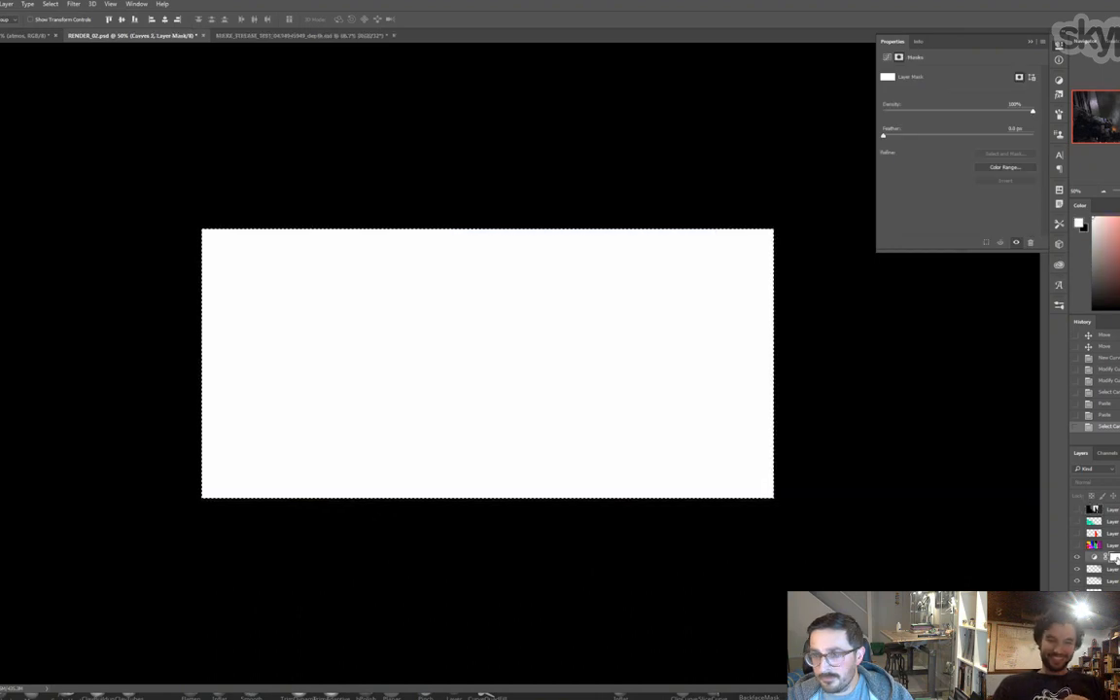
pyautogui.hotkey('ctrl', 'v')
pyautogui.keyDown('alt'); pyautogui.click(1115, 559); pyautogui.keyUp('alt')
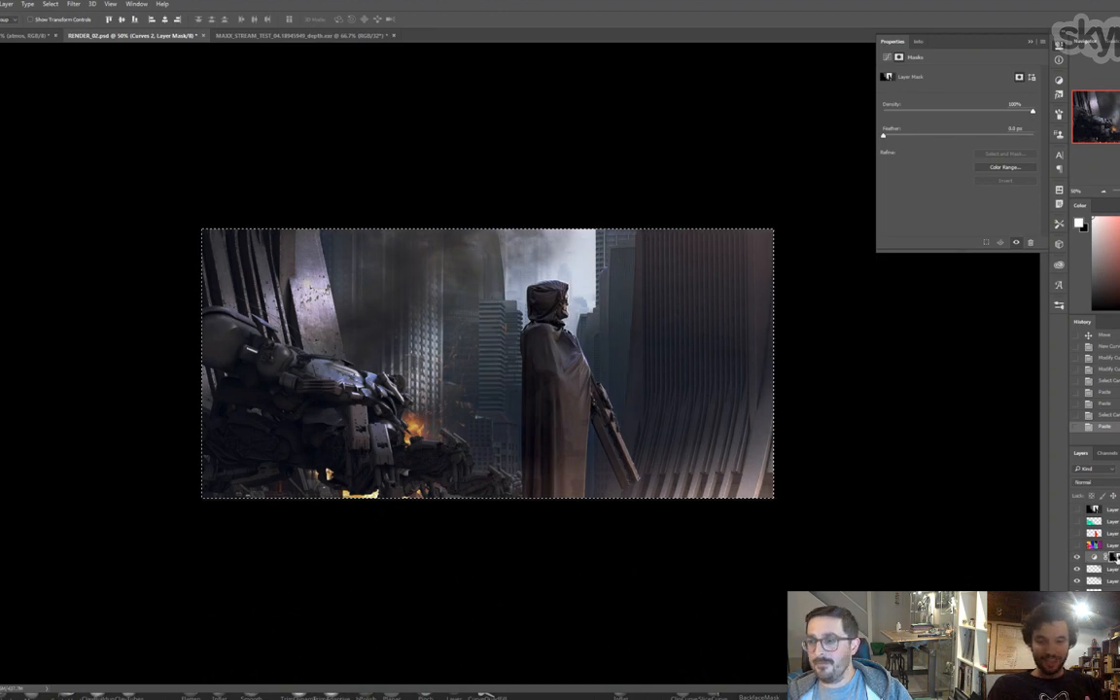
pyautogui.hotkey('ctrl', 'i')
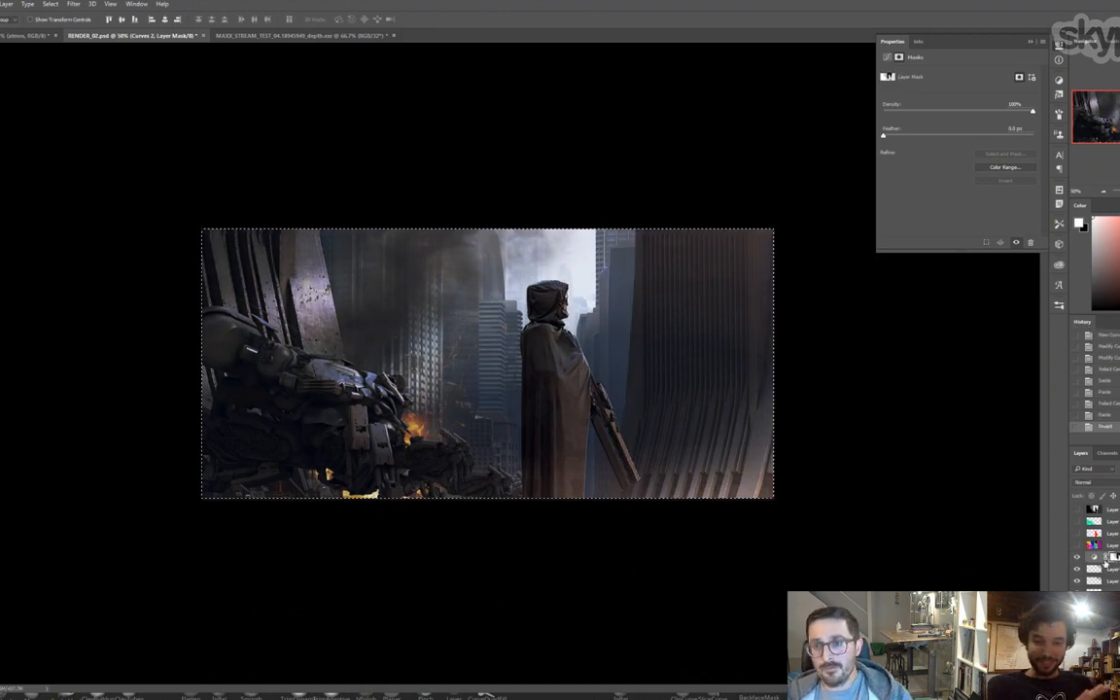
pyautogui.click(1076, 558)
# - Duplicate the masked Curves adjustment, disable the copy's mask and raise its RGB curve in the highlights and shadows
pyautogui.hotkey('ctrl', 'j')
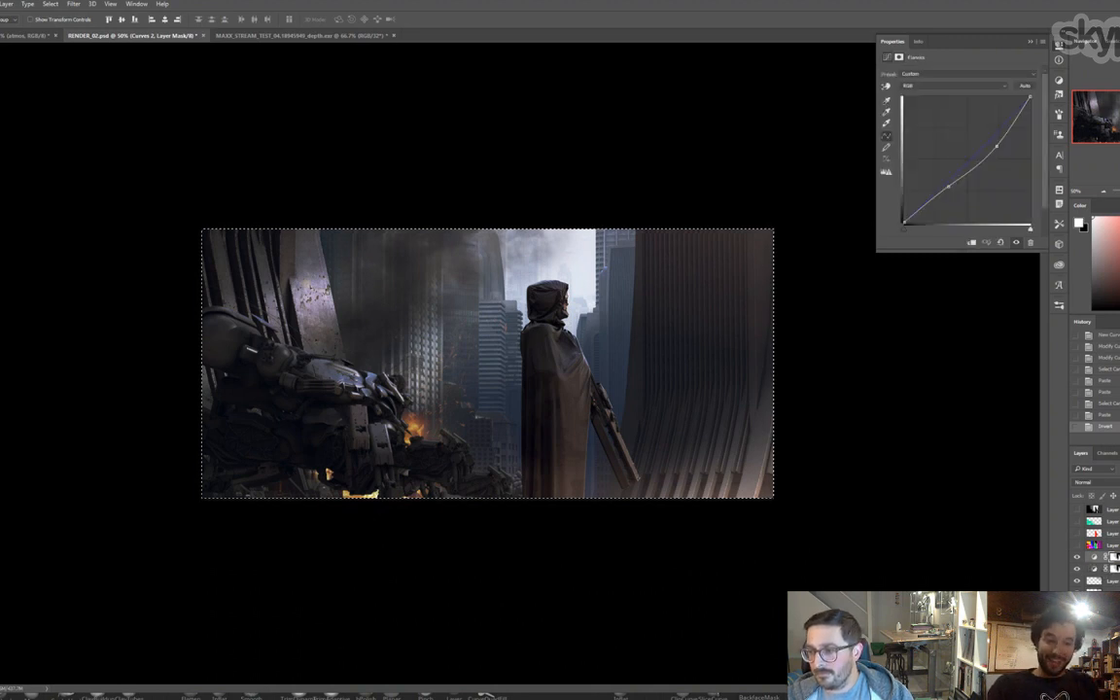
pyautogui.keyDown('shift'); pyautogui.click(1114, 557); pyautogui.keyUp('shift')
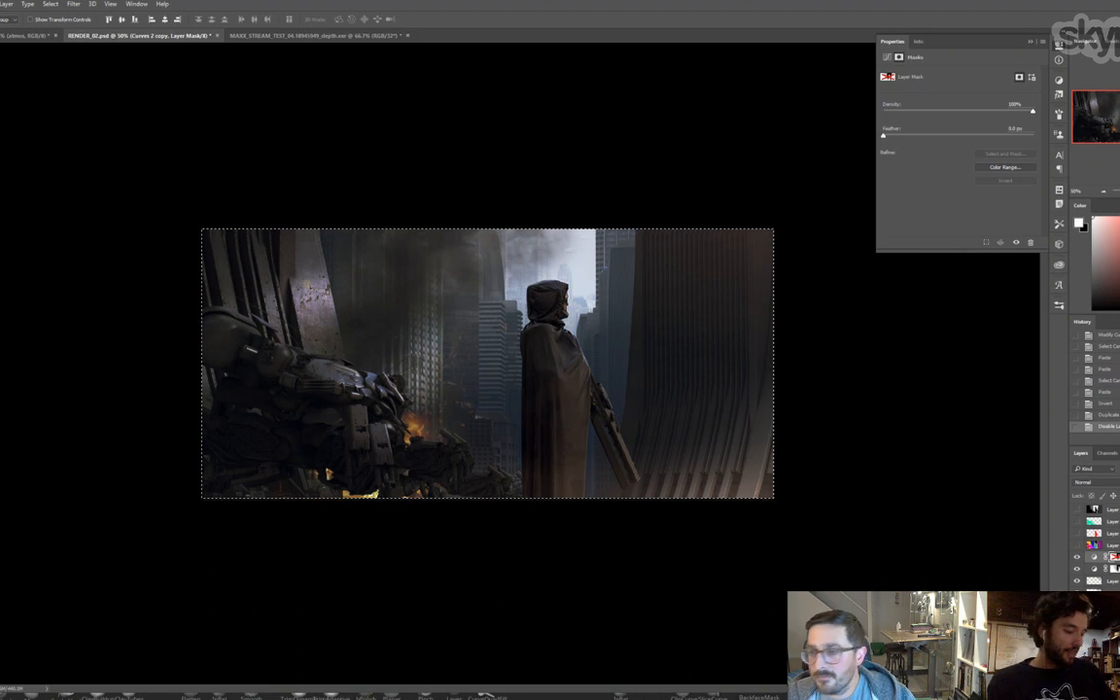
pyautogui.click(1099, 558)
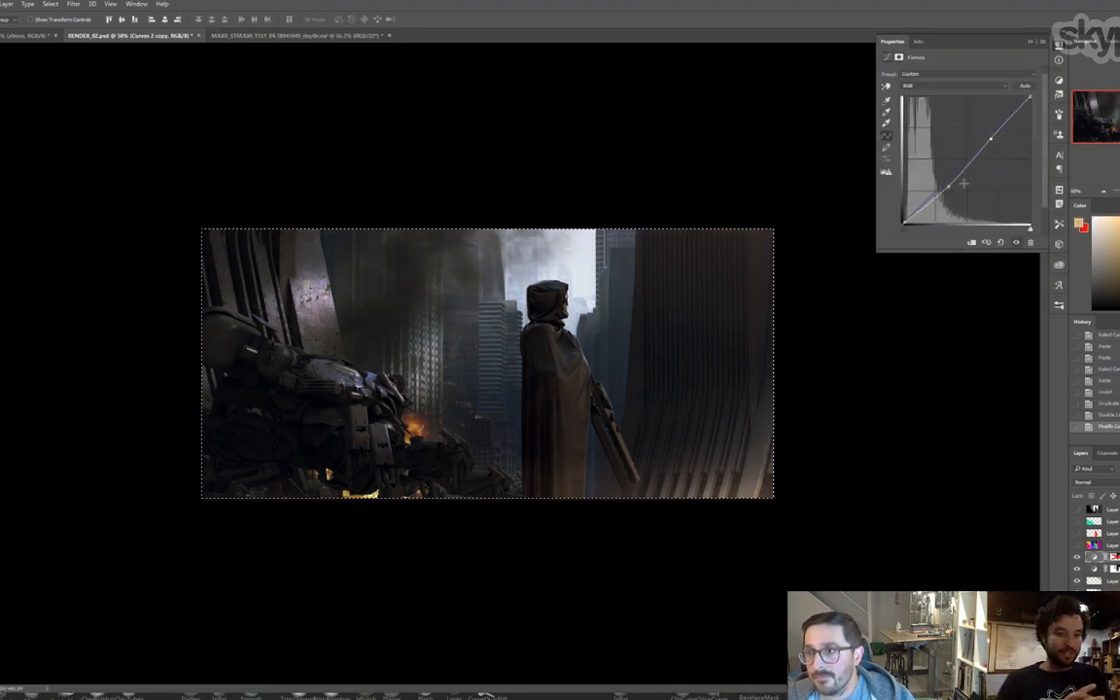
pyautogui.moveTo(948, 187); pyautogui.dragTo(941, 181)
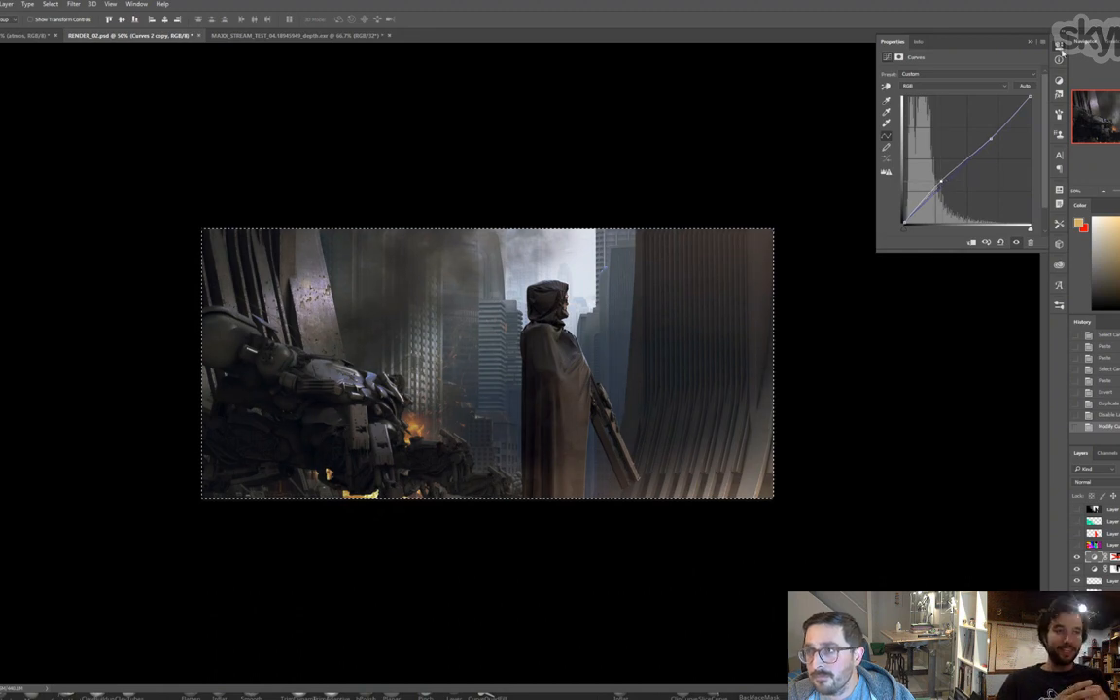
pyautogui.click(1060, 48)
# - Re-enable the duplicate Curves adjustment's depth mask and invert it to target the distant background
pyautogui.click(1115, 558)
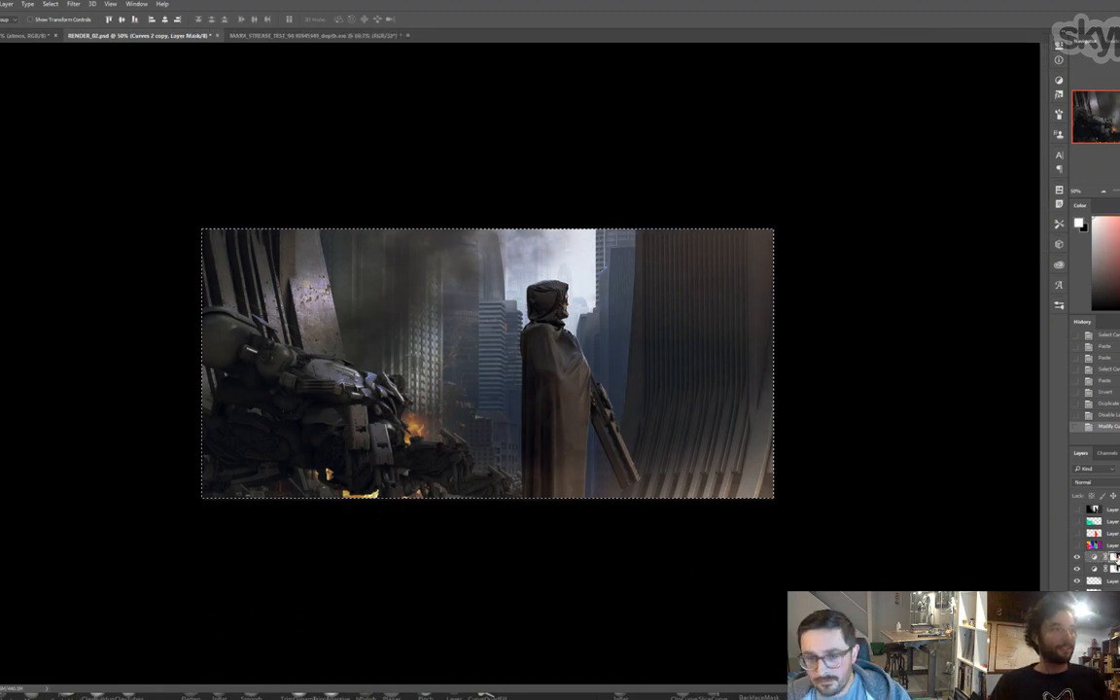
pyautogui.hotkey('ctrl', 'i')
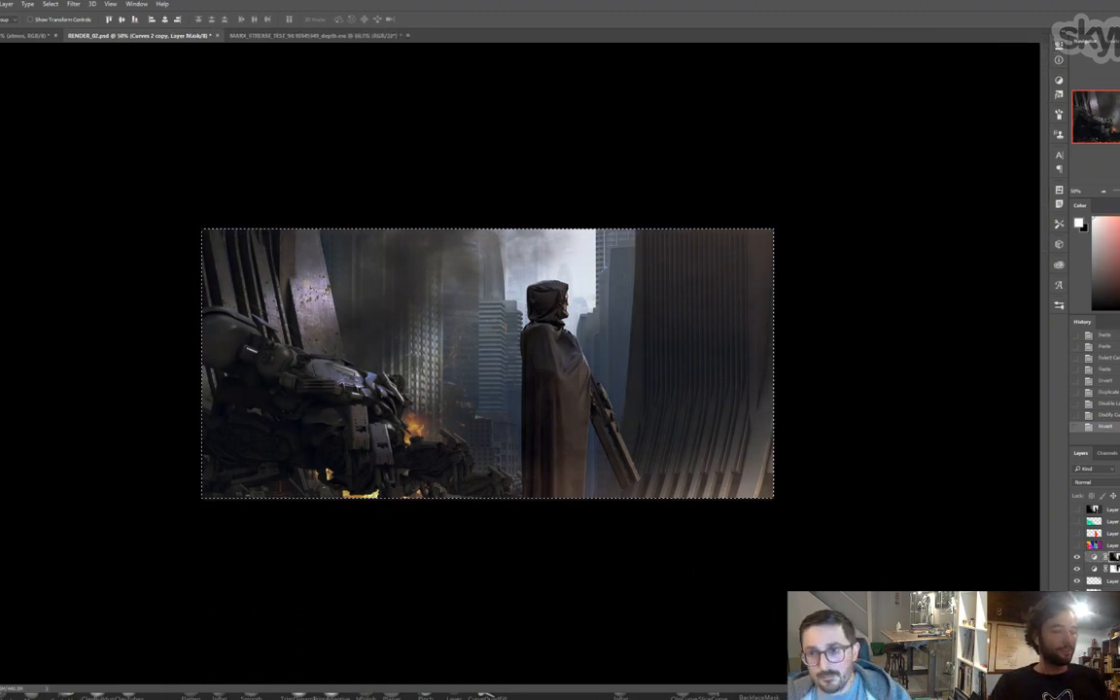
pyautogui.click(1095, 558)
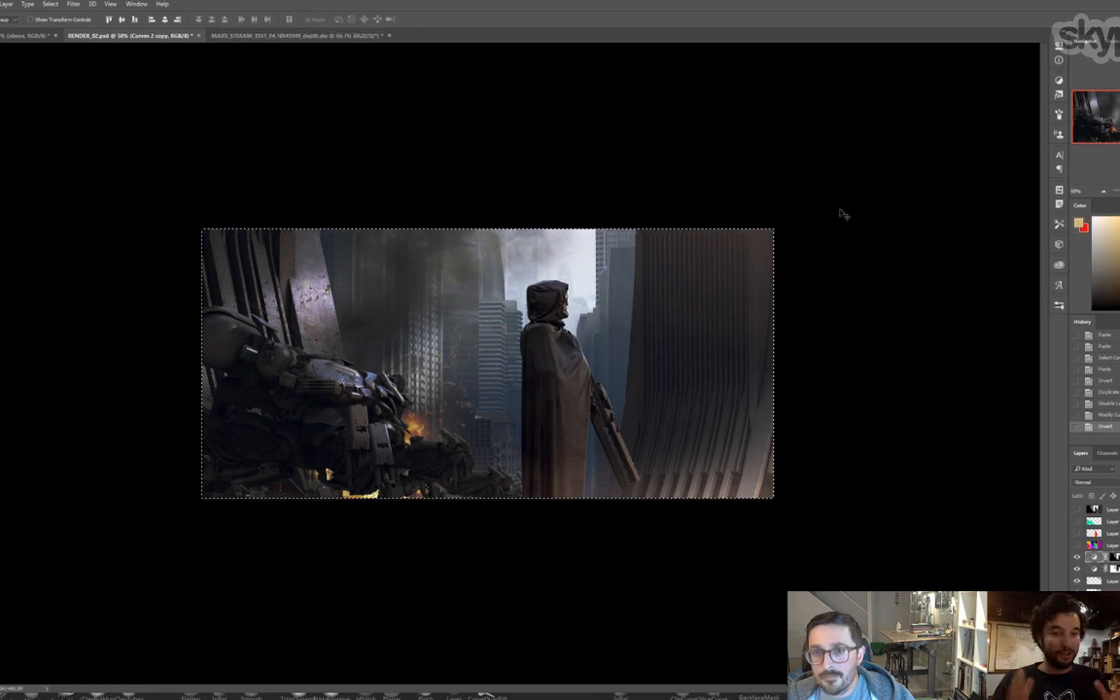
# - Raise the duplicate Curves adjustment's highlights to brighten the background city and sky, and clear the selection
pyautogui.doubleClick(1095, 558)
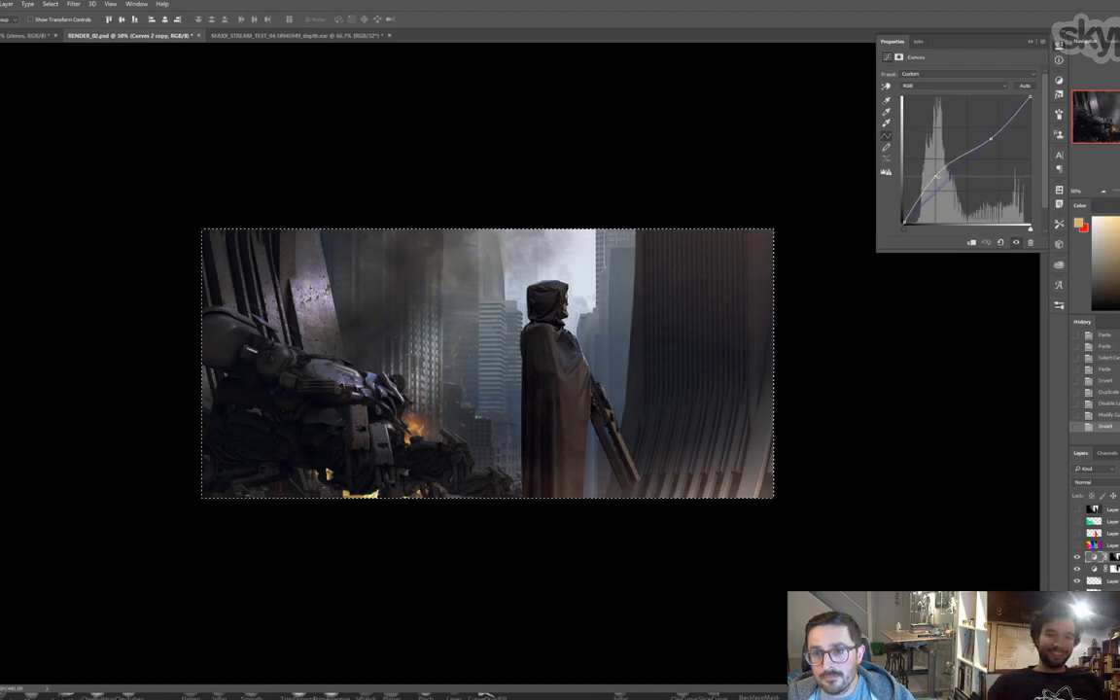
pyautogui.moveTo(991, 139)
pyautogui.mouseDown()
pyautogui.moveTo(988, 115)
pyautogui.moveTo(988, 142)
pyautogui.moveTo(975, 130)
pyautogui.mouseUp()
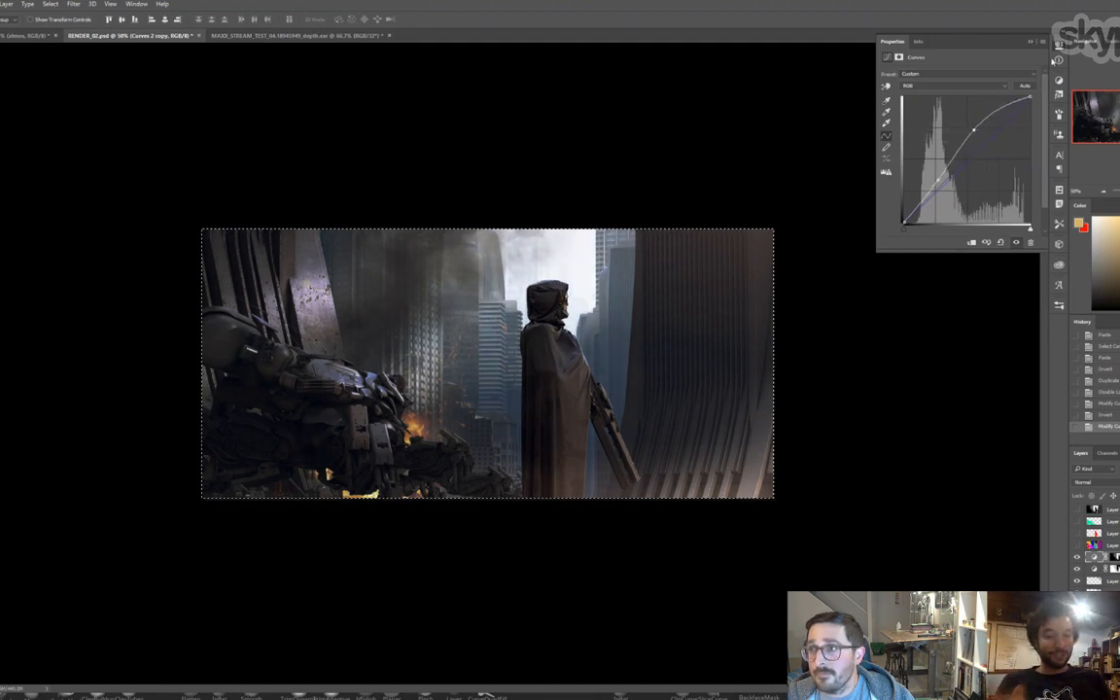
pyautogui.click(1056, 48)
pyautogui.hotkey('ctrl', 'd')
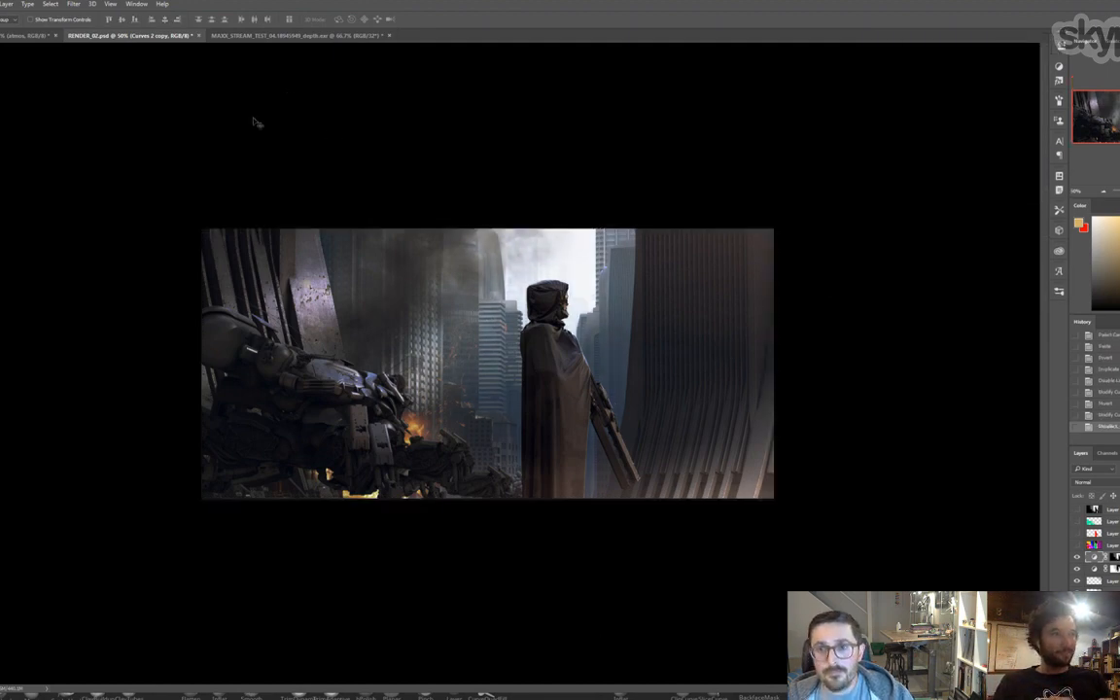
# - Compare the image without and with the duplicate Curves adjustment by hiding it and showing it again
pyautogui.press('m')
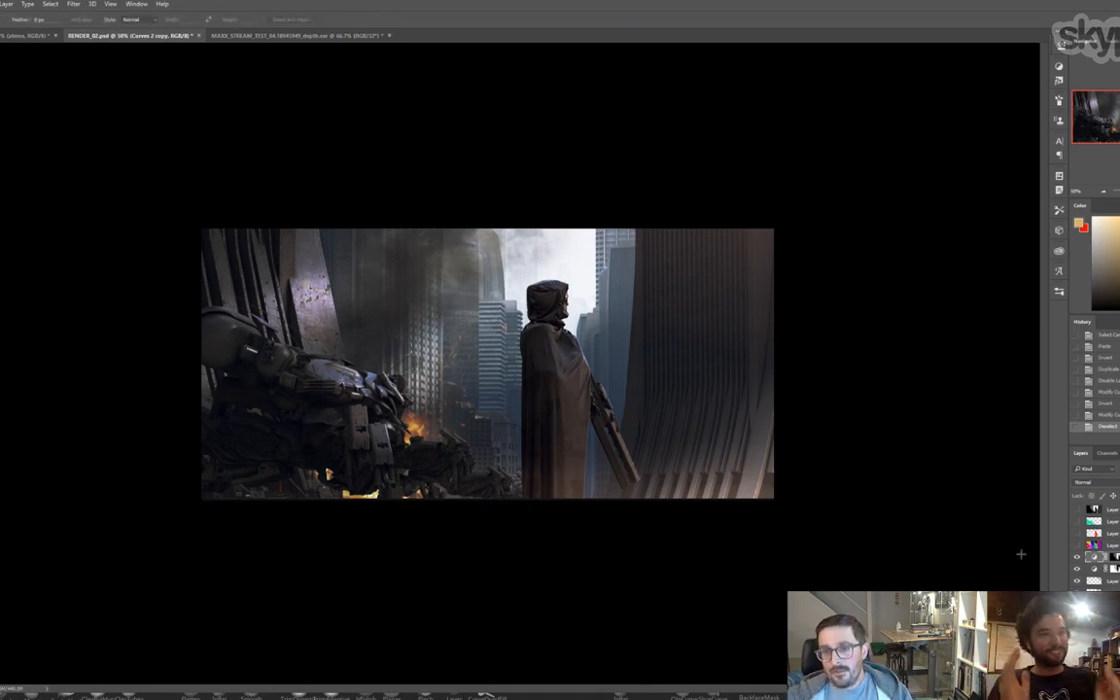
pyautogui.click(1077, 558)
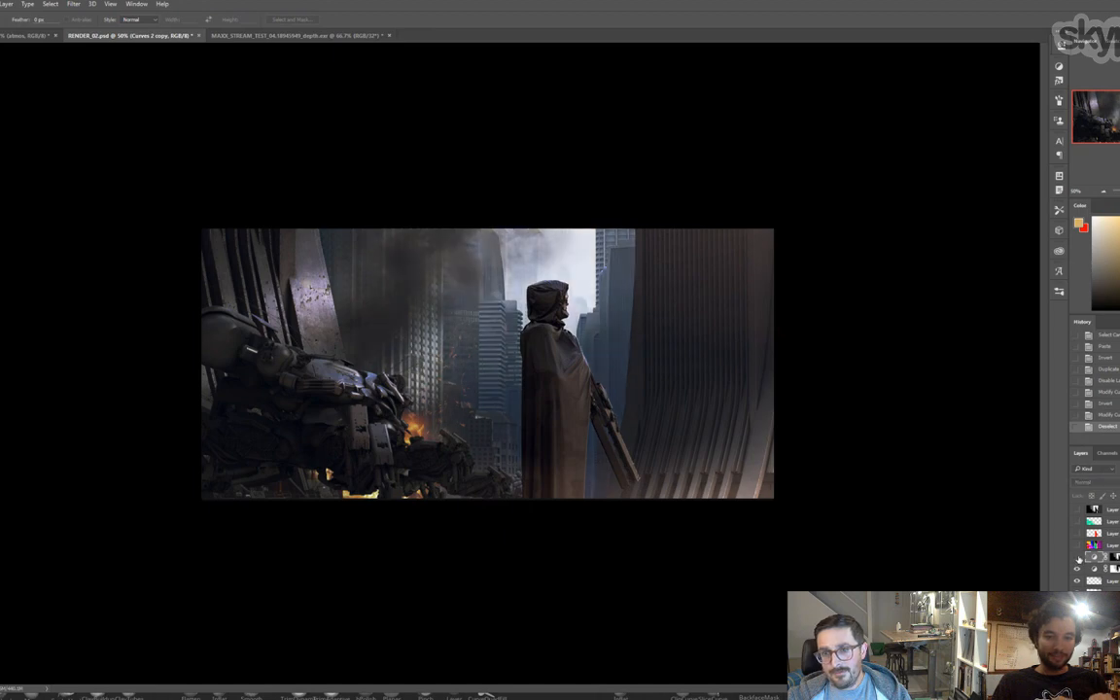
pyautogui.click(1077, 558)
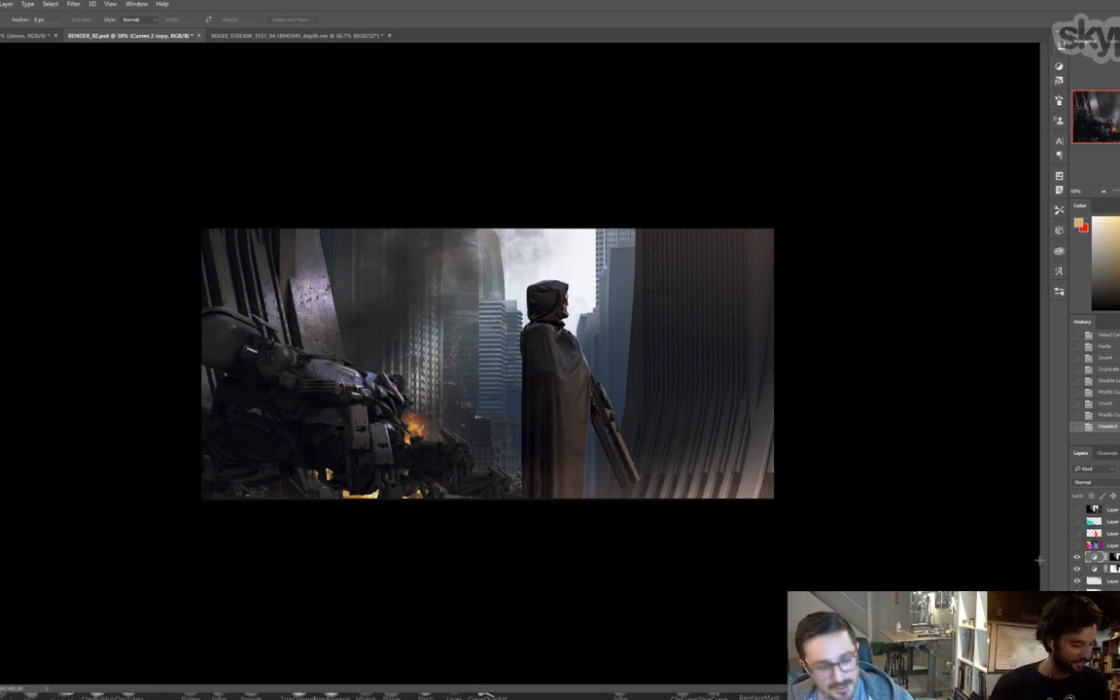
pyautogui.hotkey('ctrl', 'a')
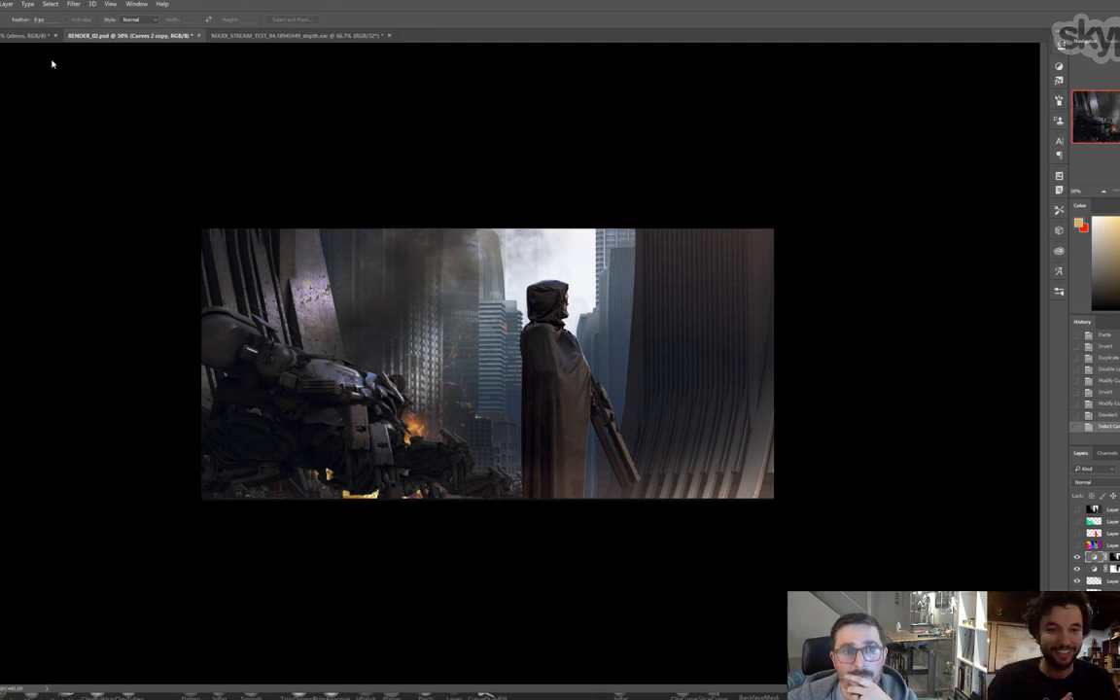
pyautogui.hotkey('ctrl', 'a')
pyautogui.press('z')
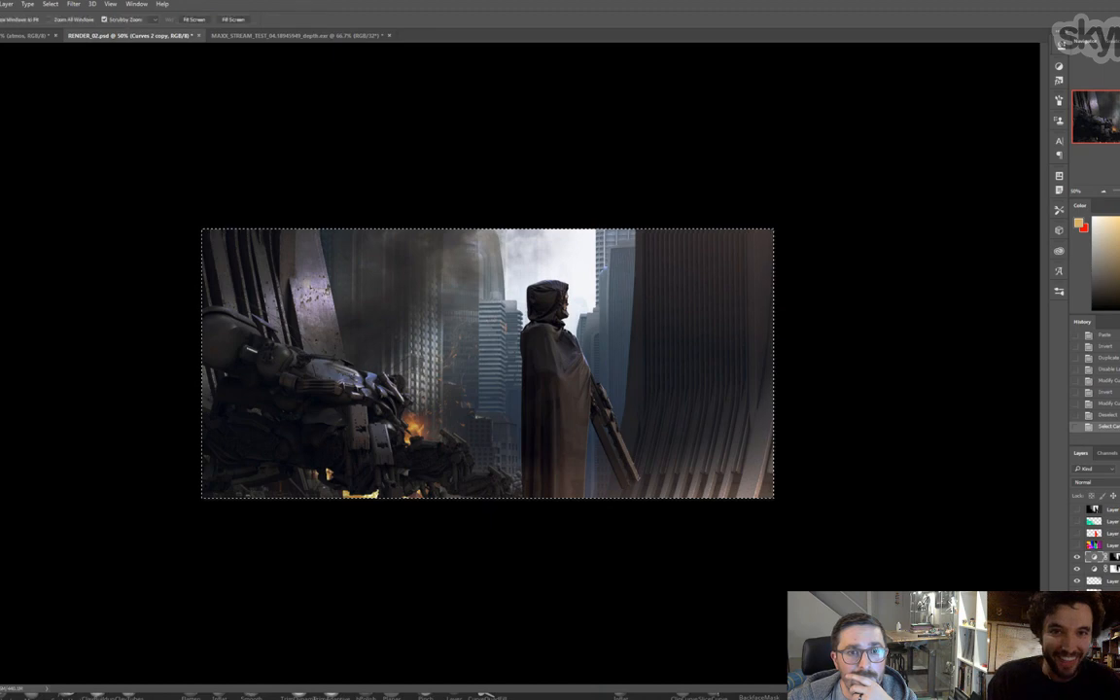
pyautogui.click(431, 331)
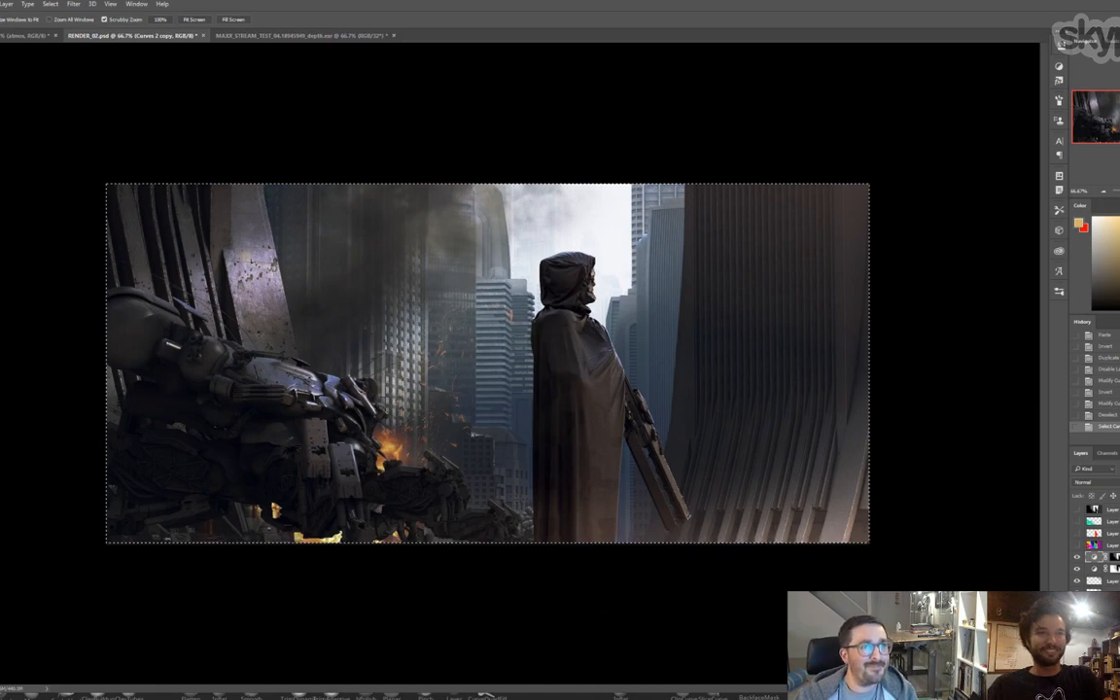
pyautogui.hotkey('ctrl', 'd')
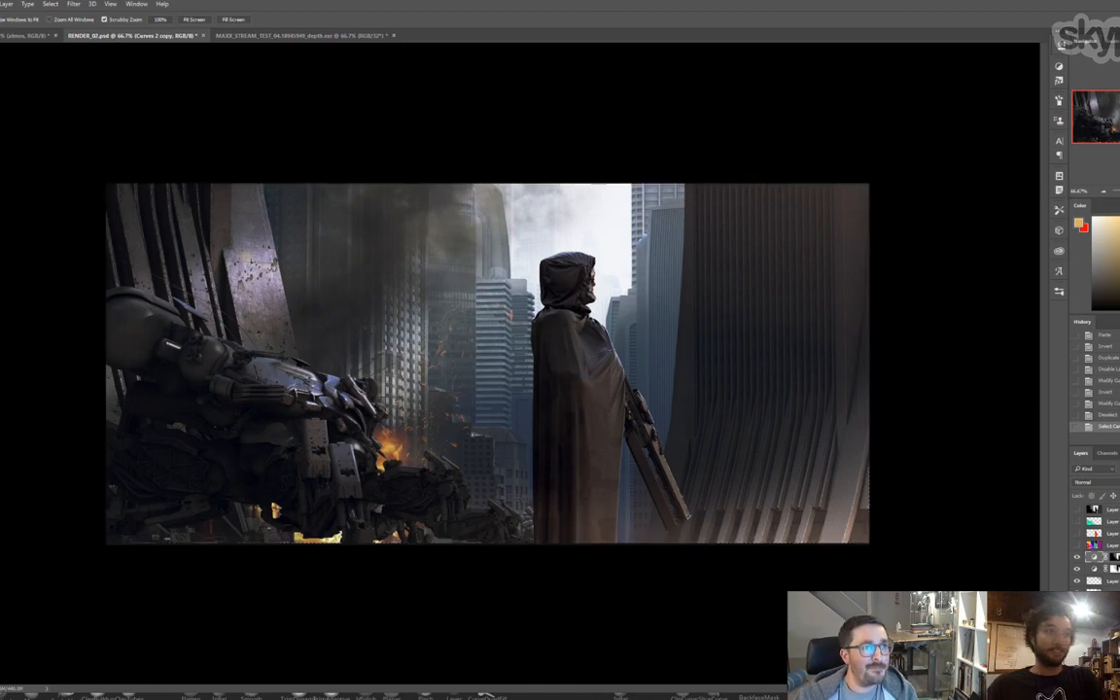